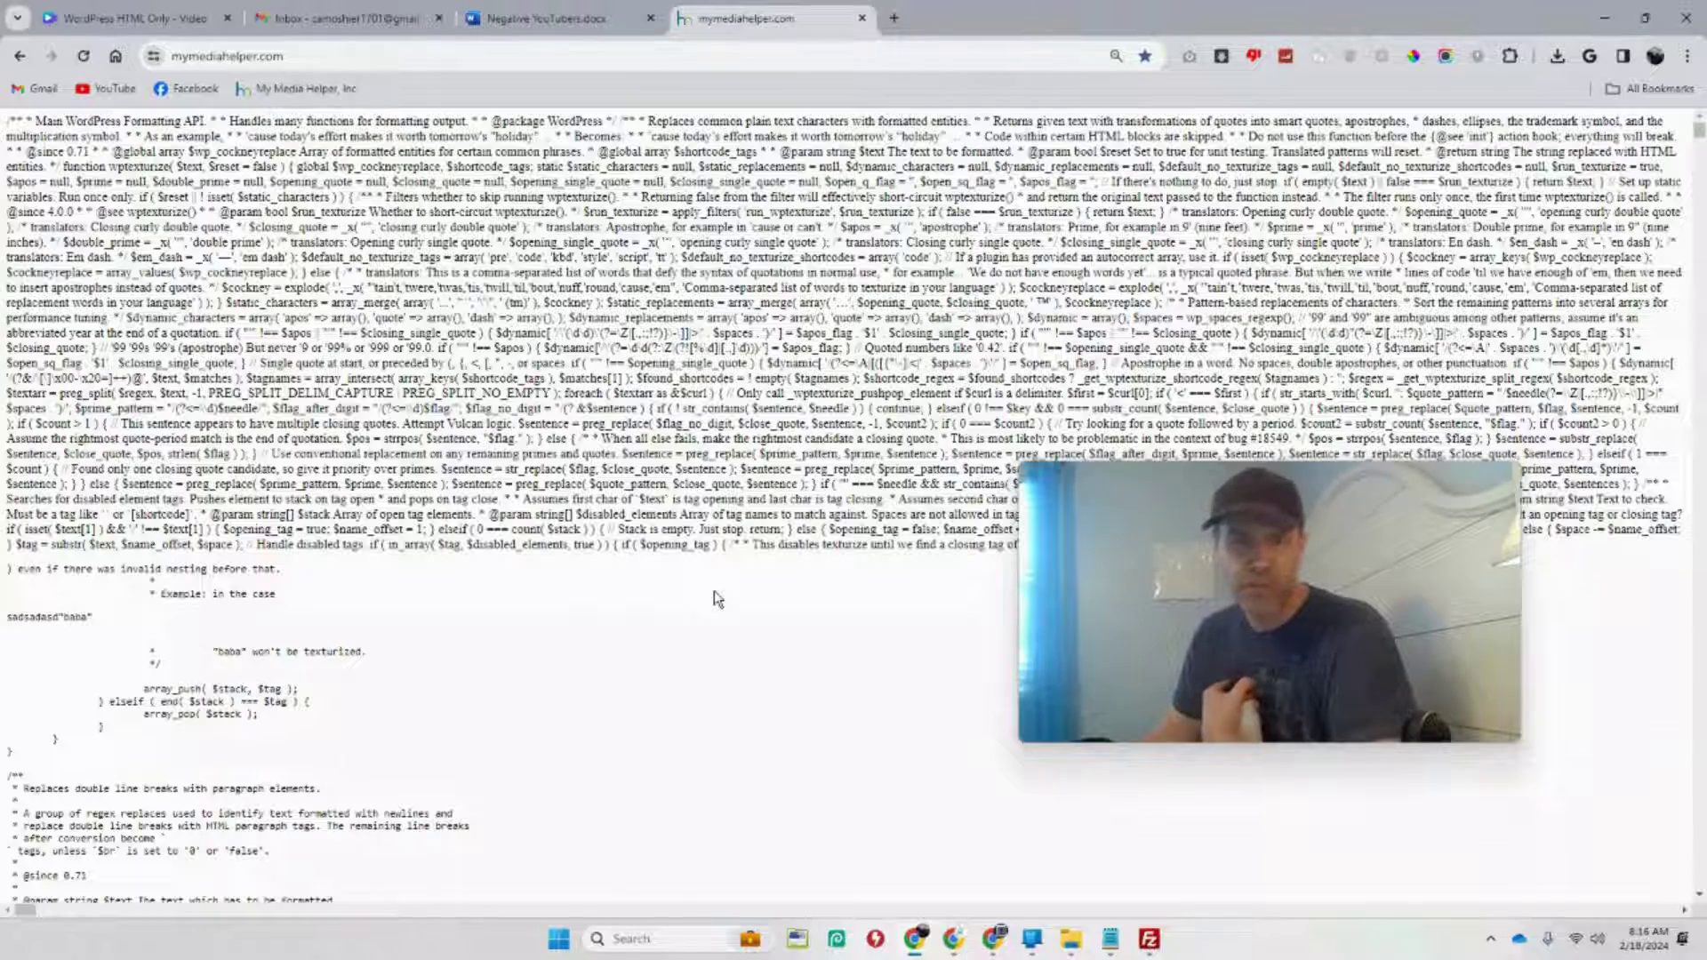
Step: Switch to FileZilla and connect to the saved Making Comics Studios site from the Site Manager
drag(325, 737, 51, 594)
click(1149, 939)
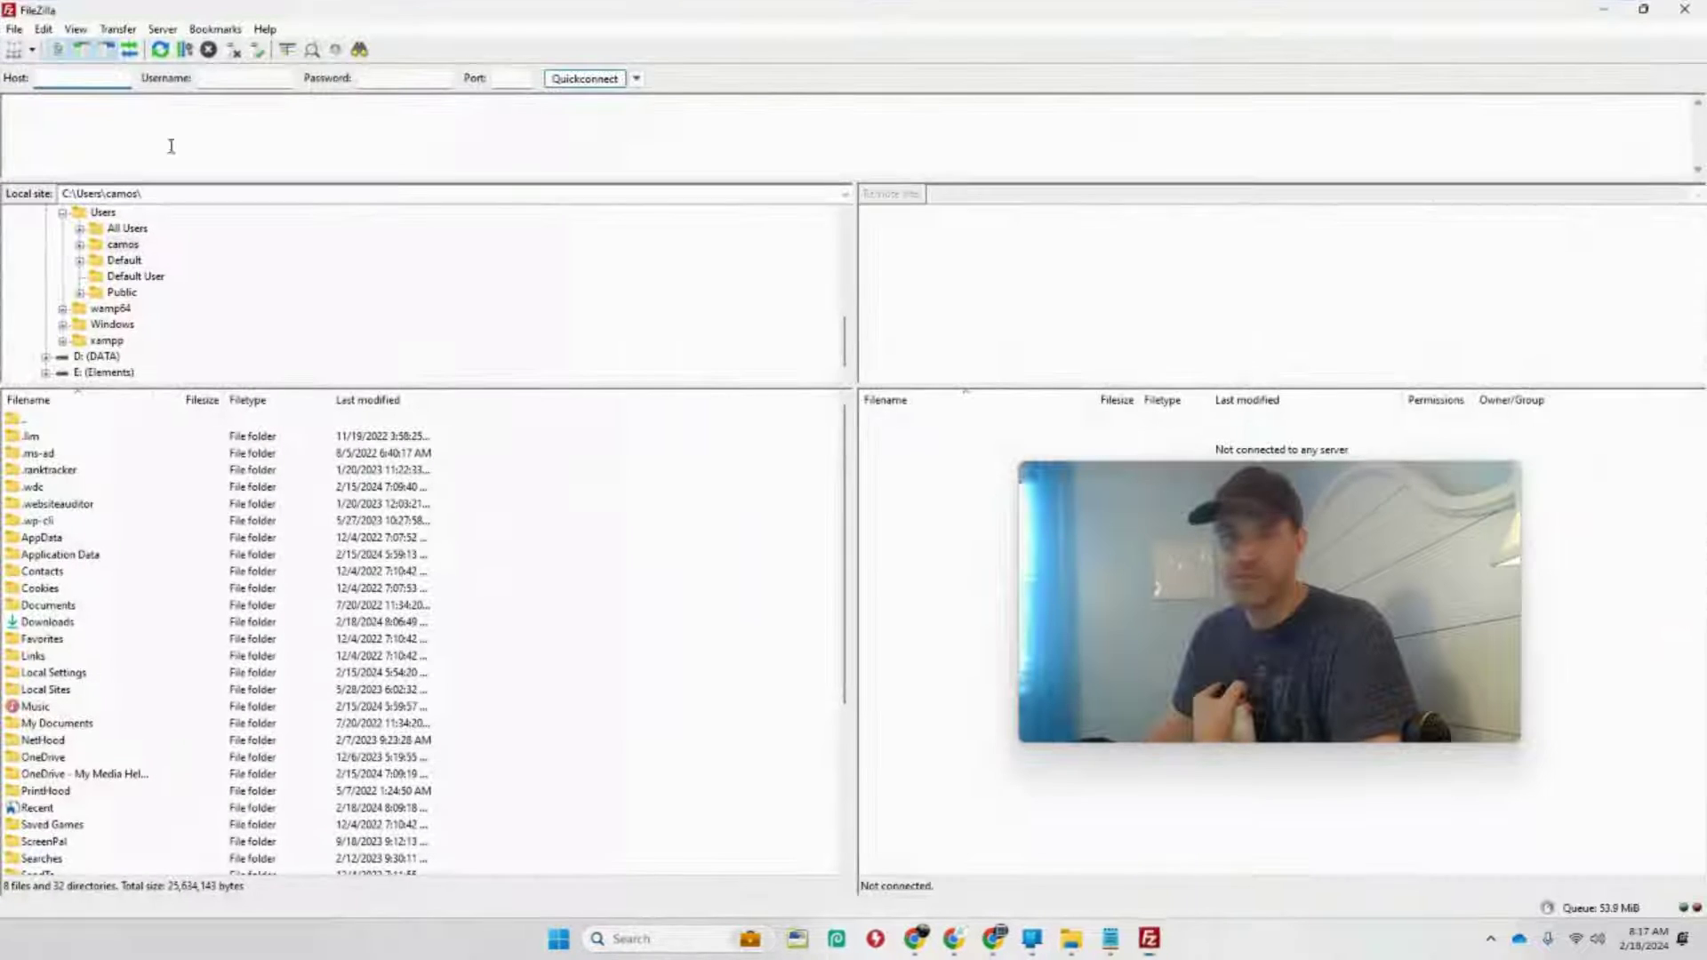
click(14, 30)
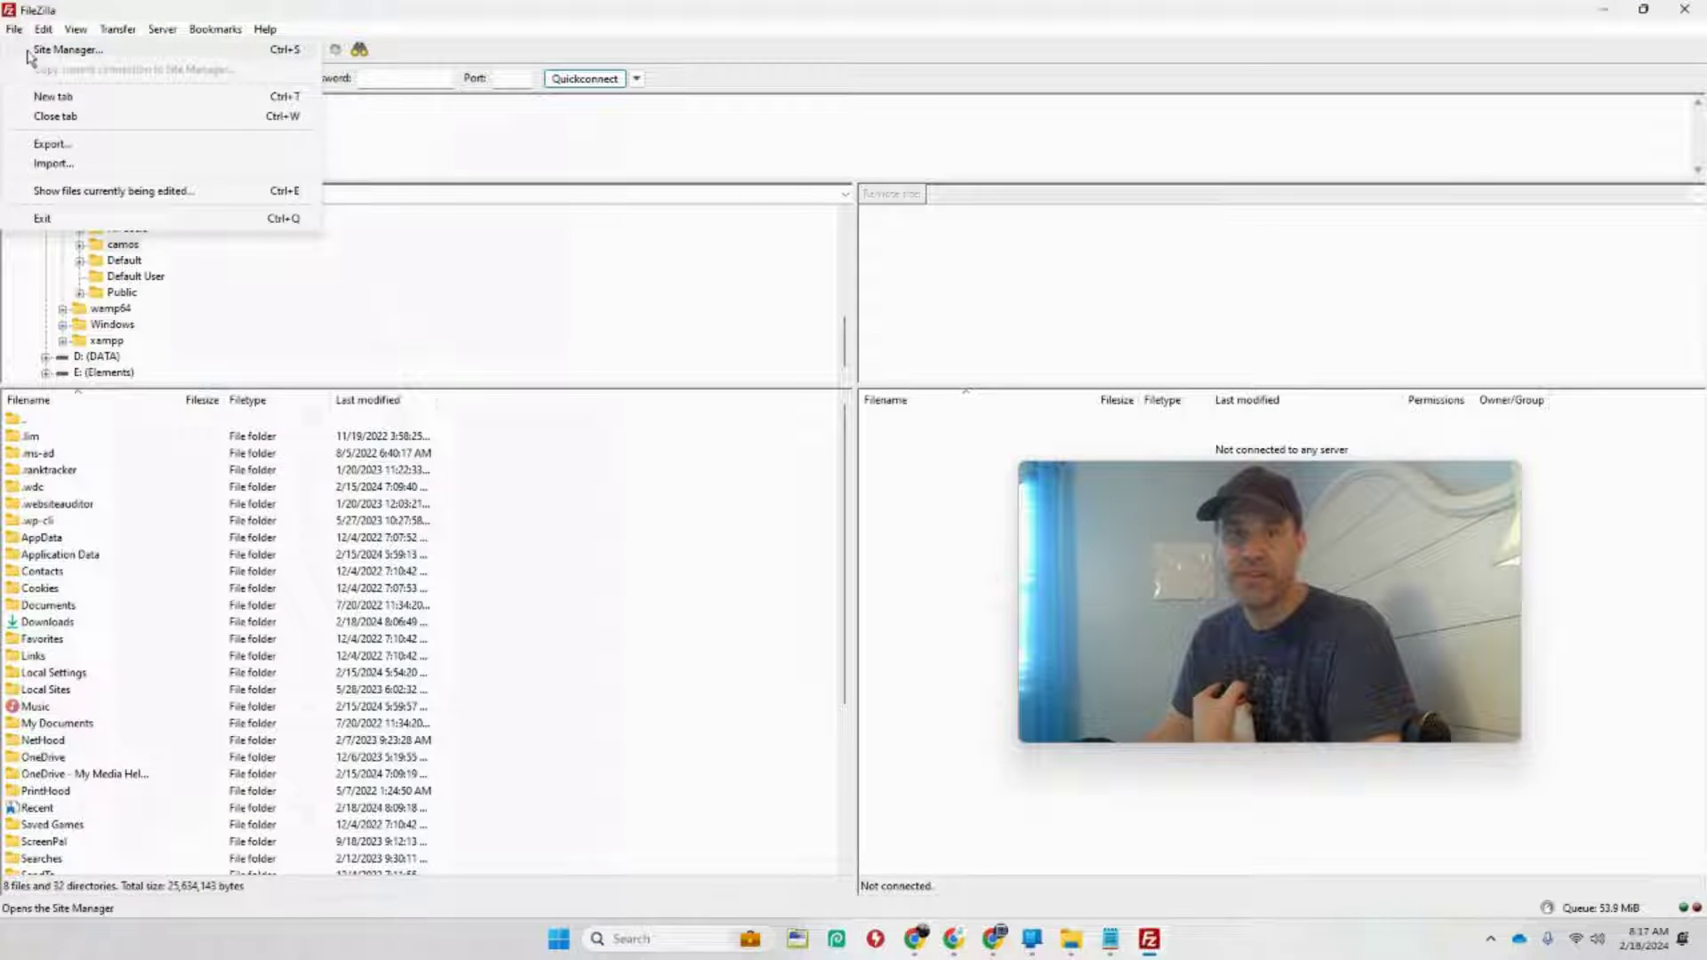
click(35, 50)
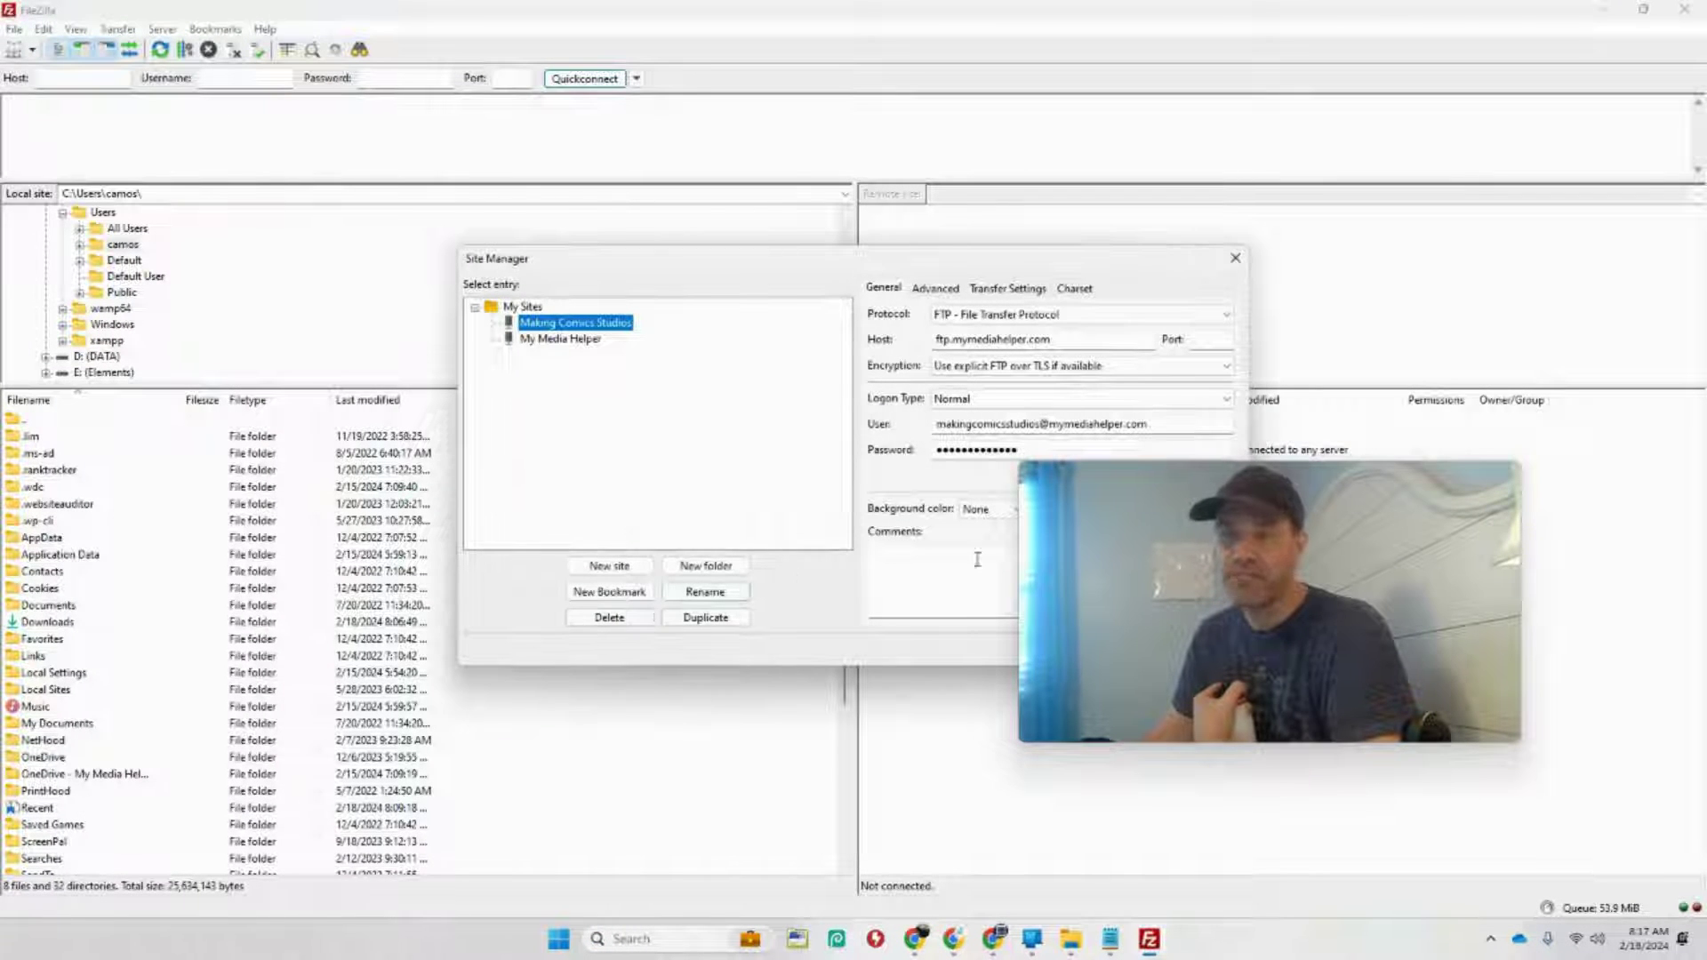
drag(1030, 262, 829, 141)
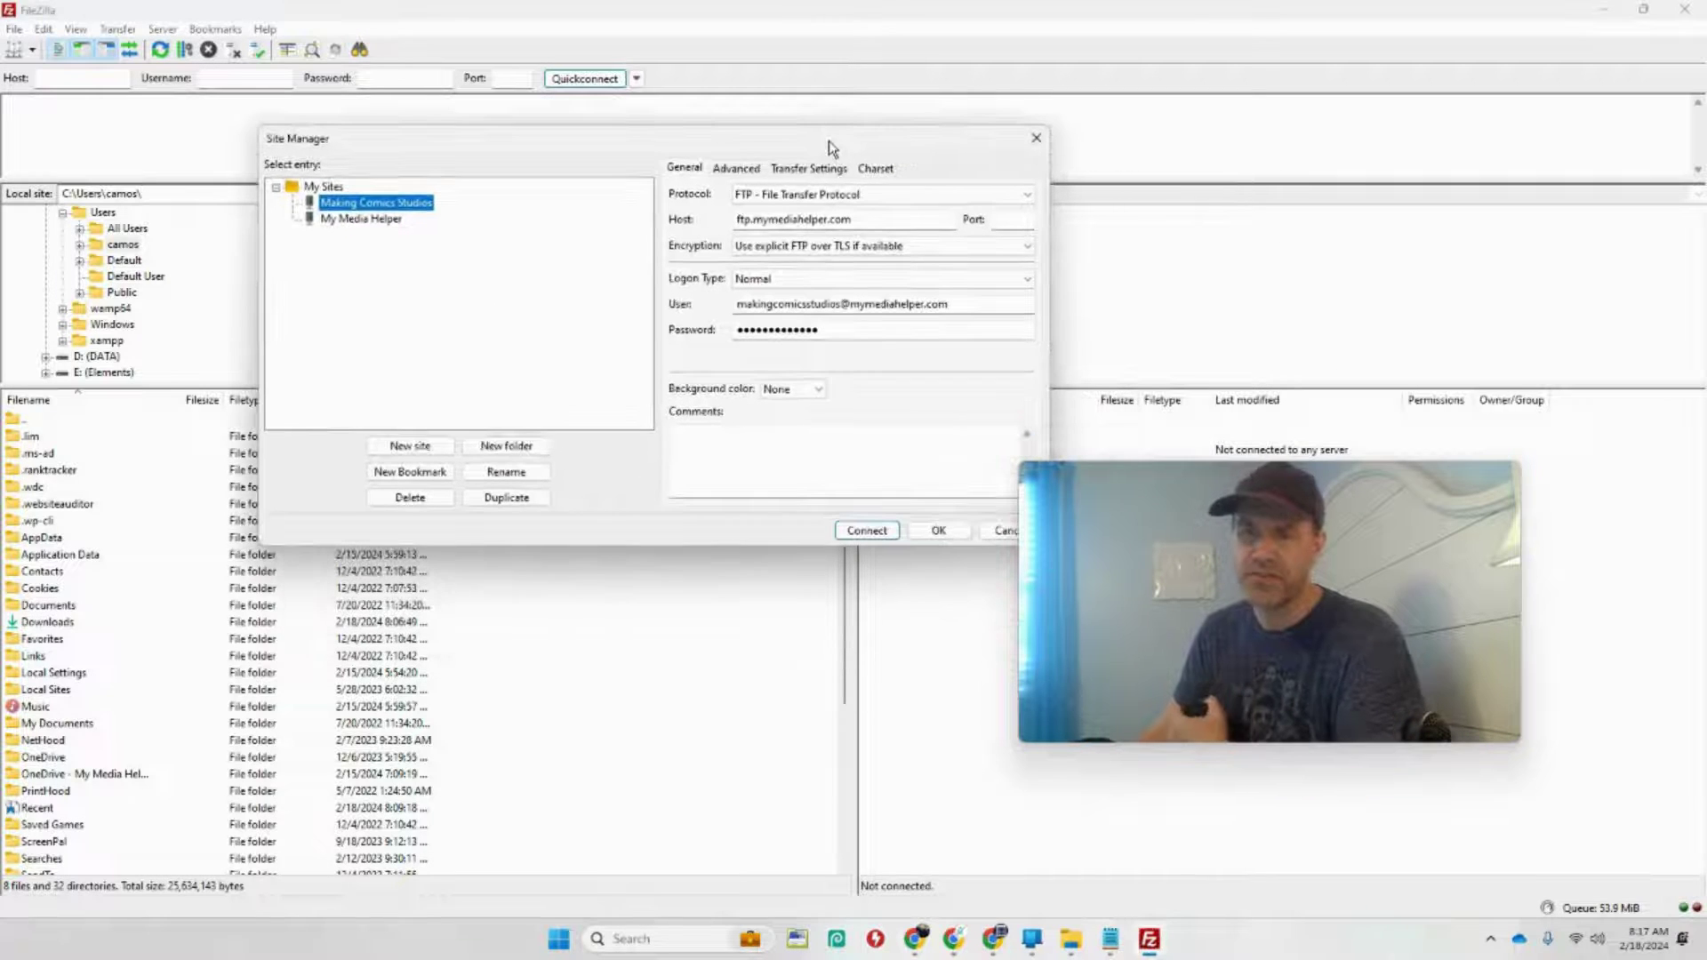
click(865, 531)
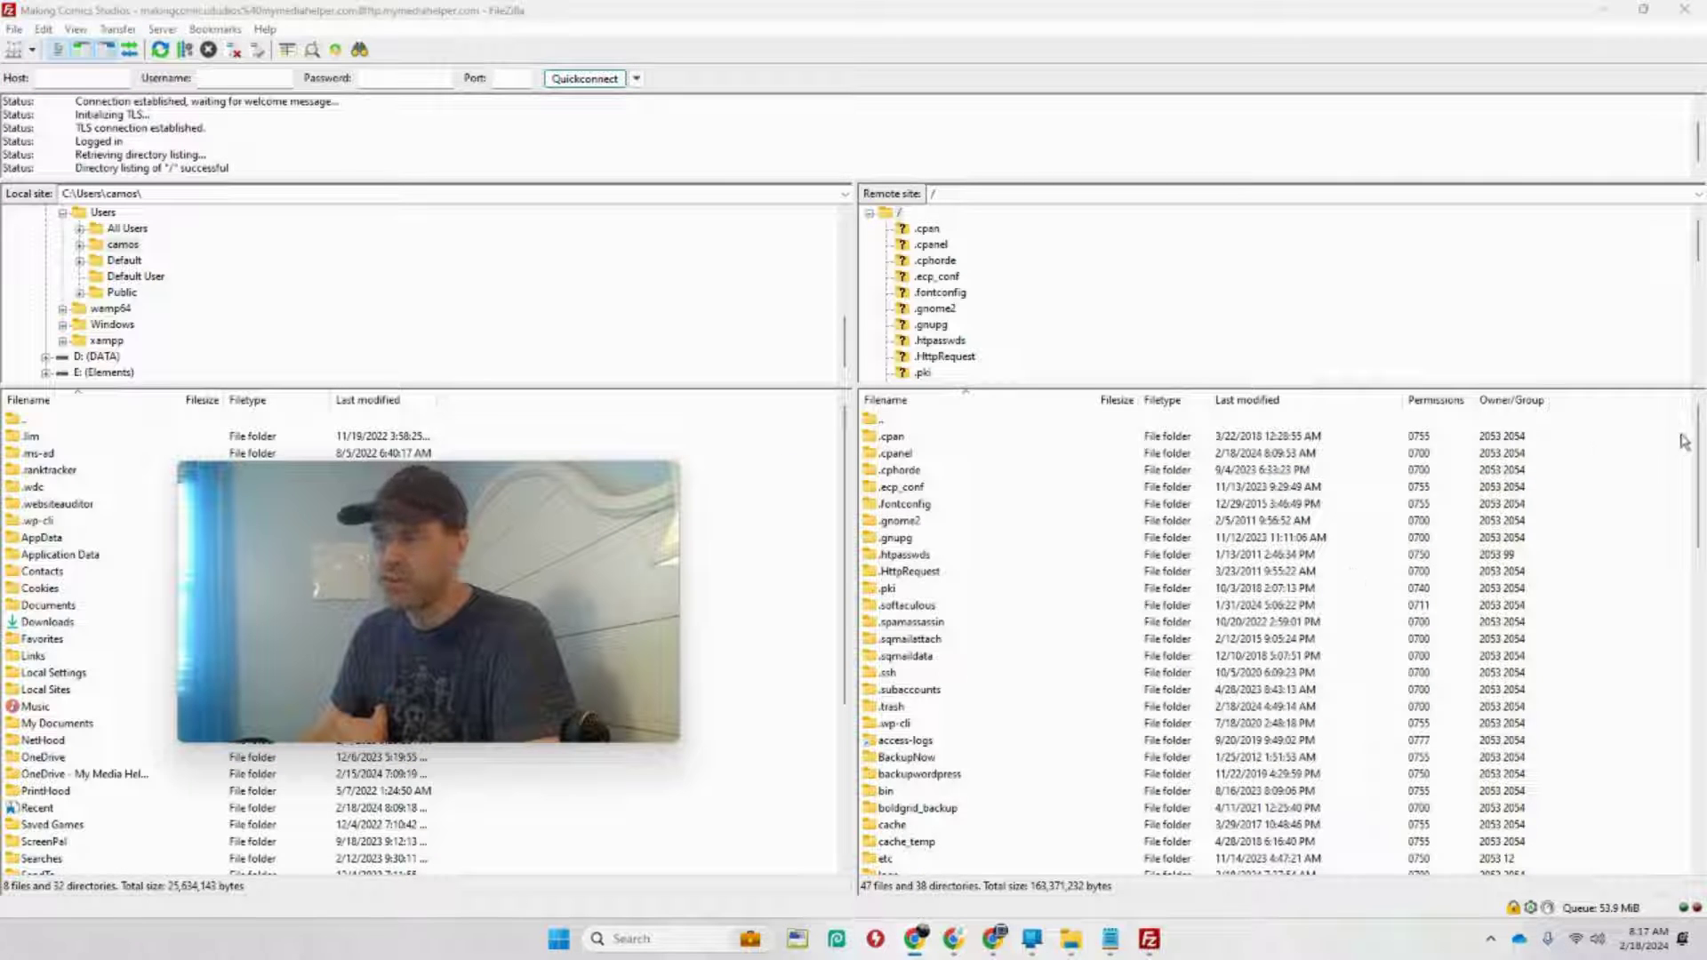
Step: Open the public_html folder on the remote server
drag(1694, 444, 1684, 563)
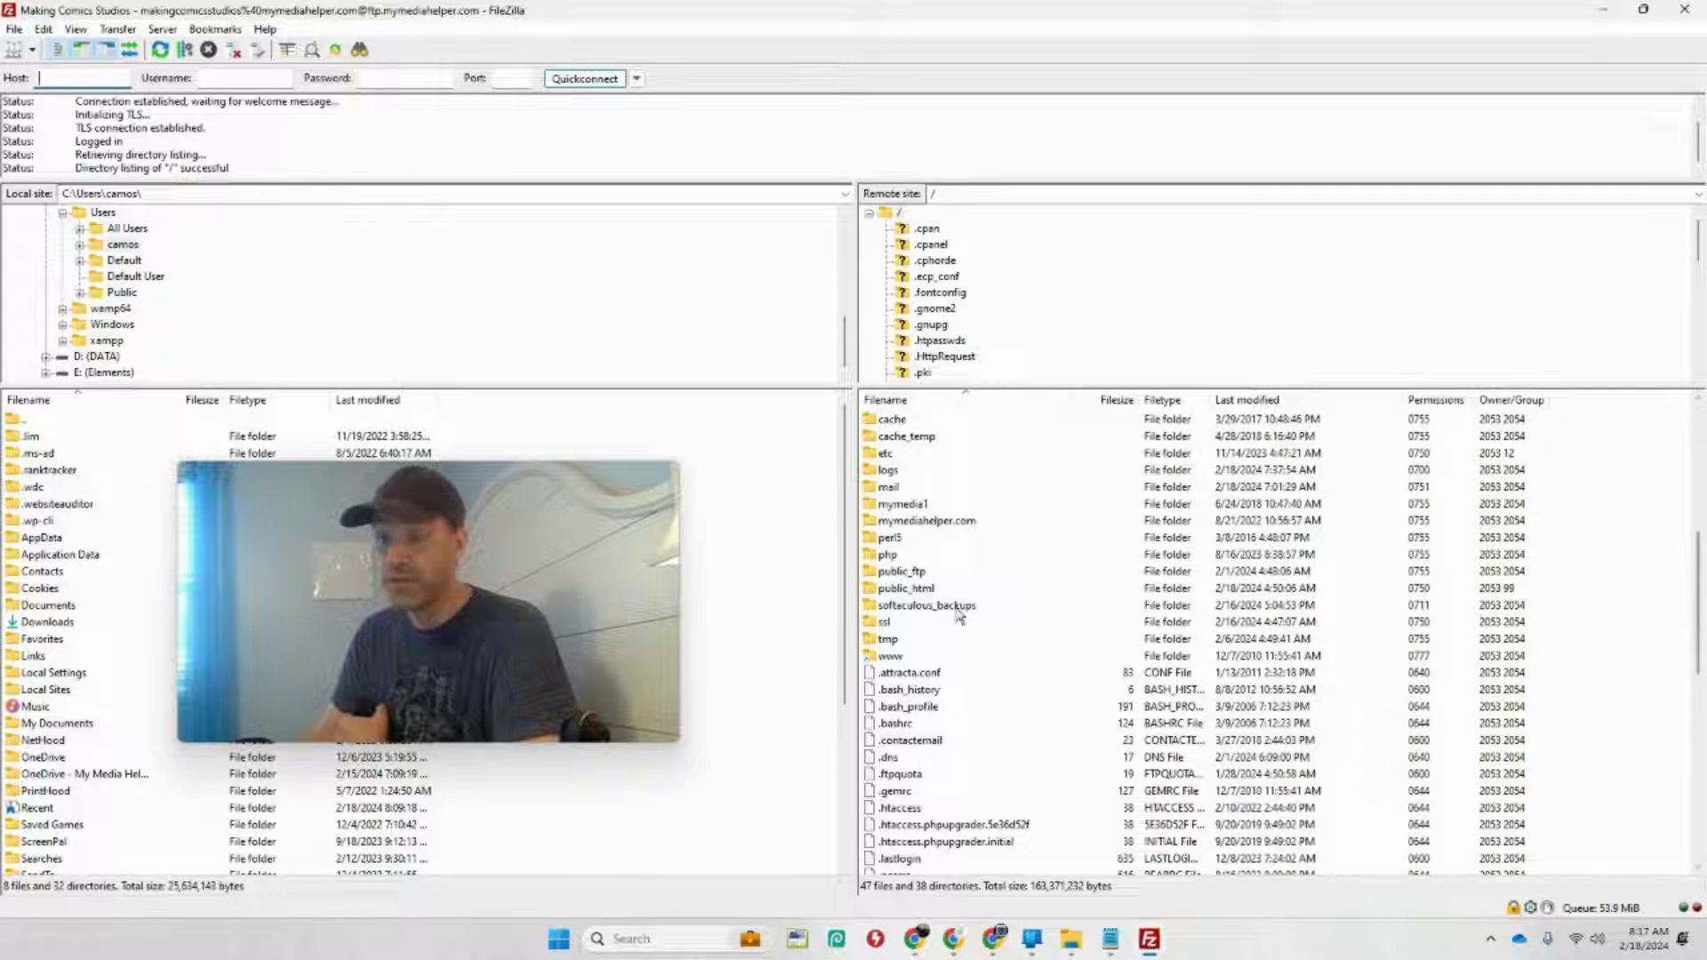
click(904, 589)
double_click(905, 588)
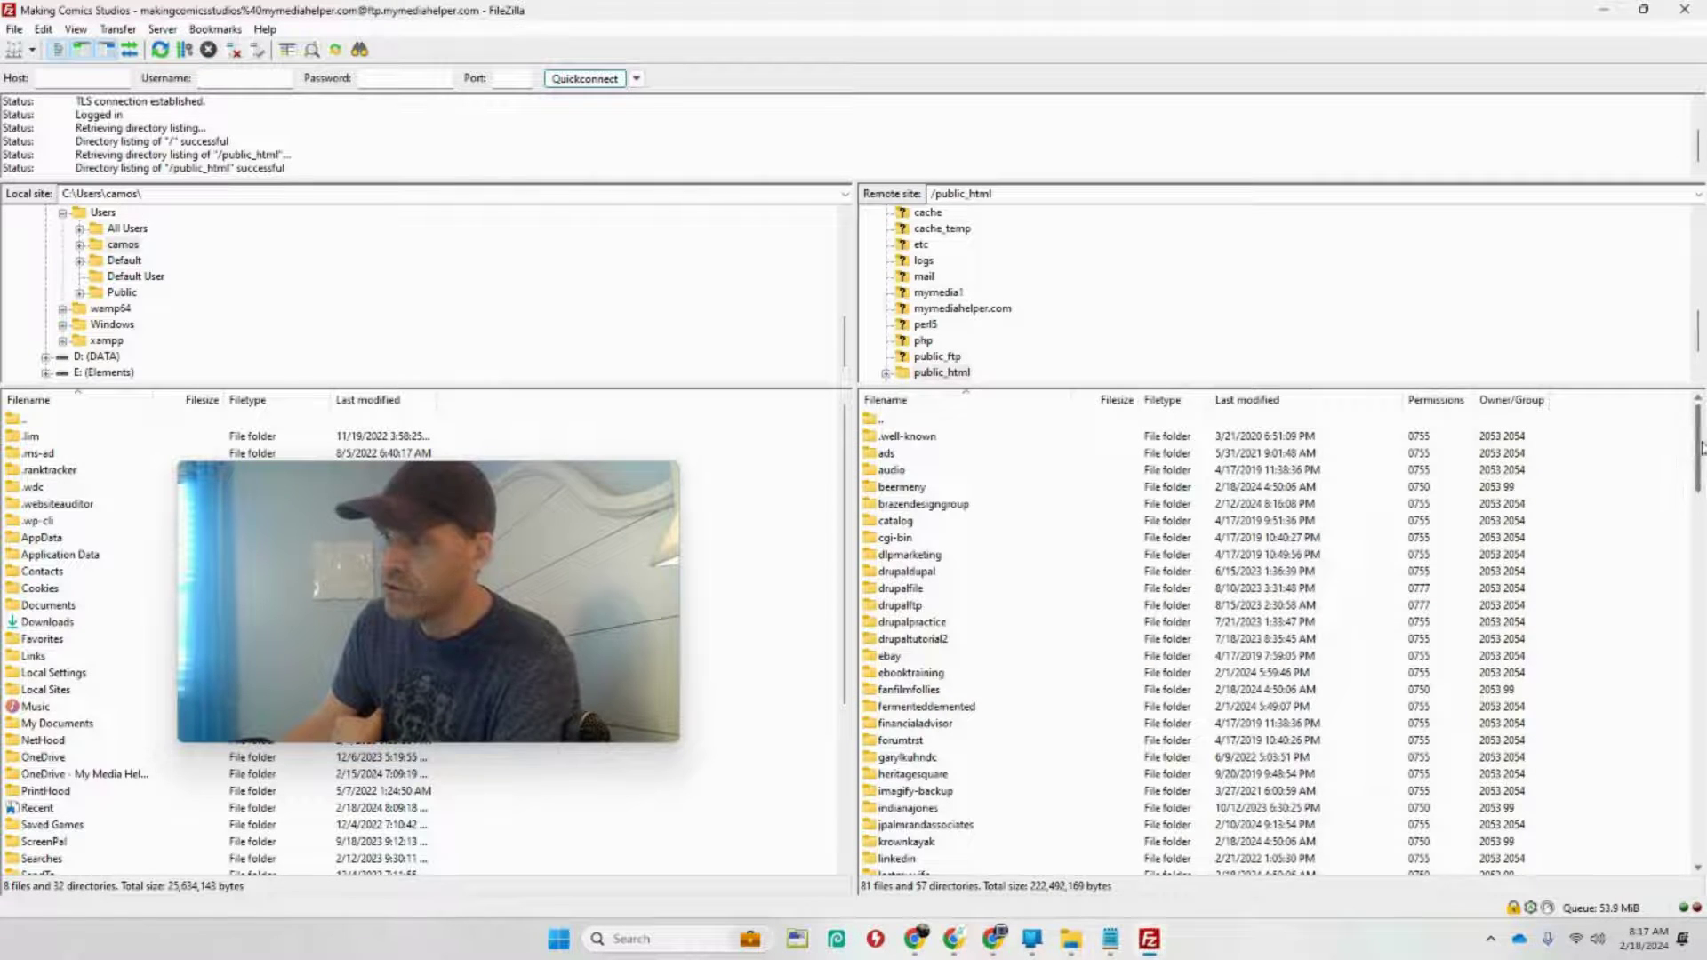
drag(1698, 458, 1699, 589)
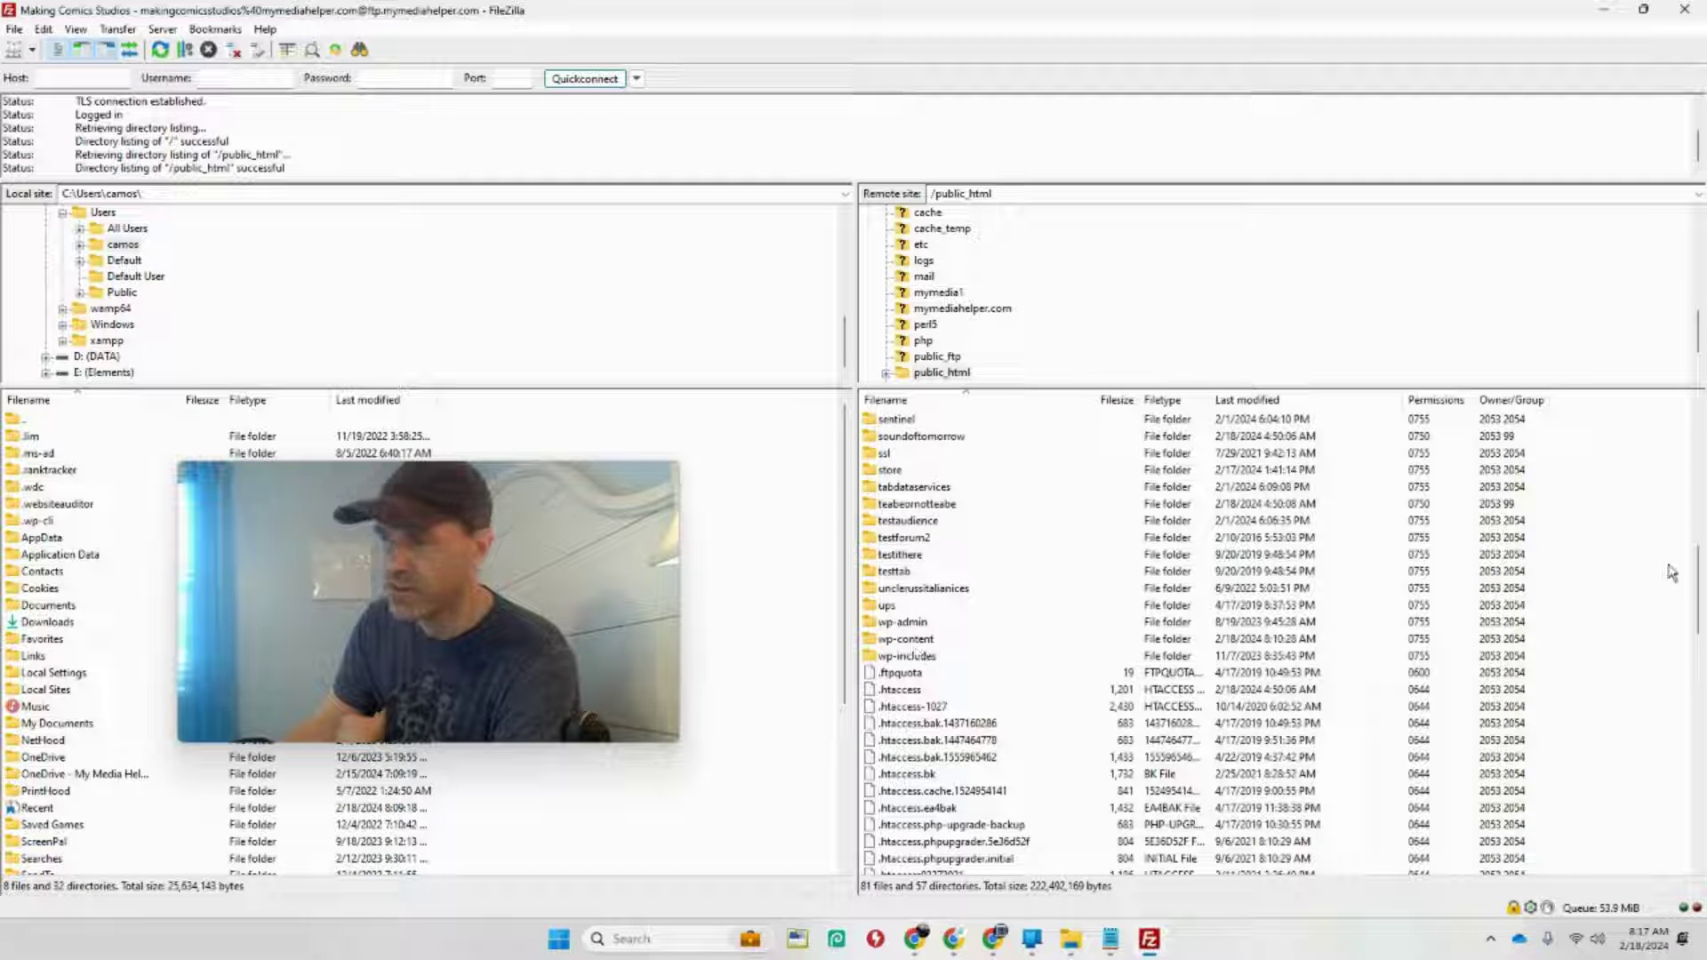
drag(1697, 606, 1699, 560)
double_click(923, 487)
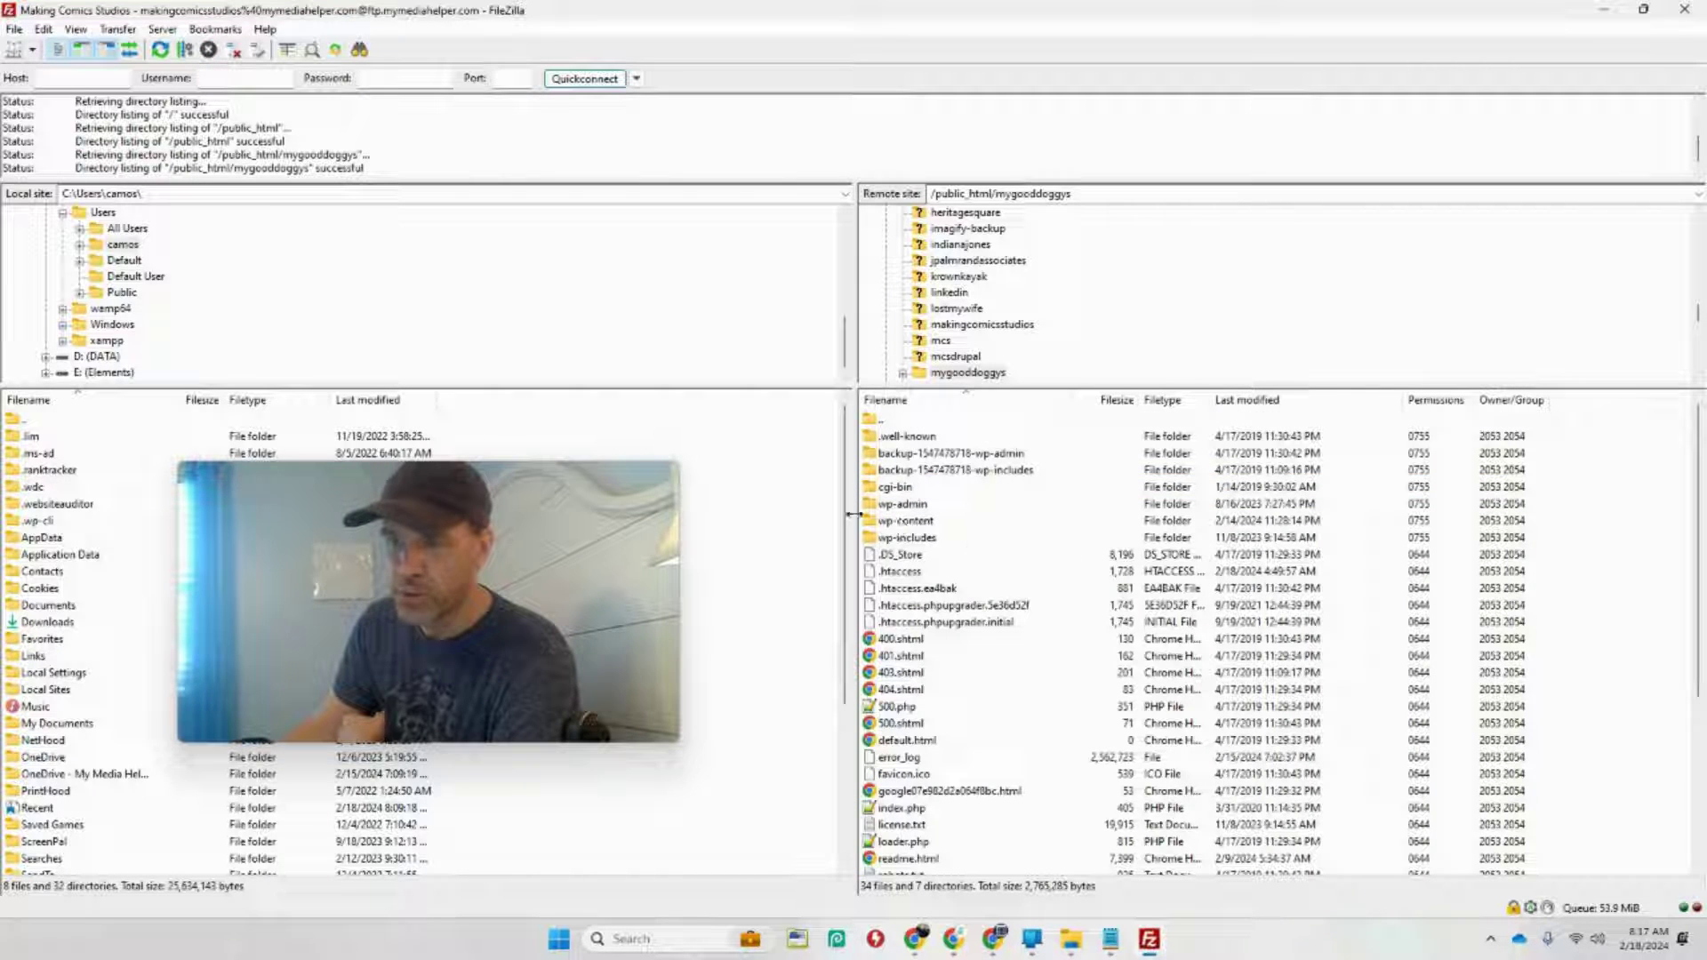
double_click(885, 421)
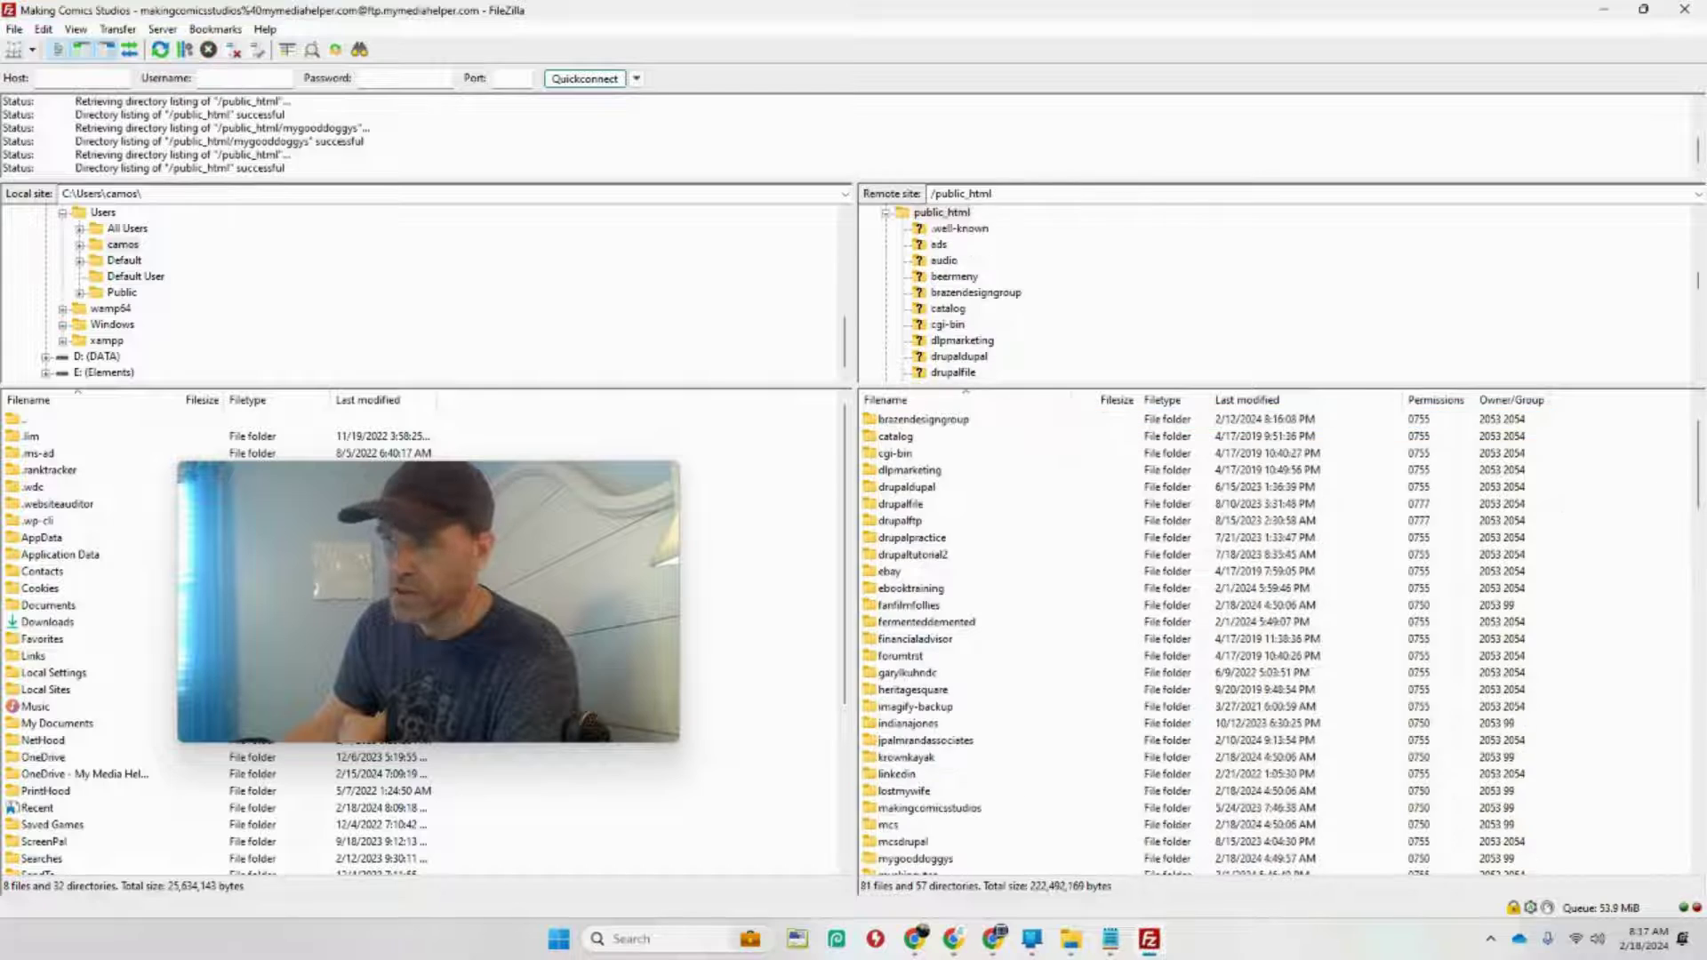
Step: Open the wp-content folder inside the remote public_html directory
scroll(1280, 640, down, 15)
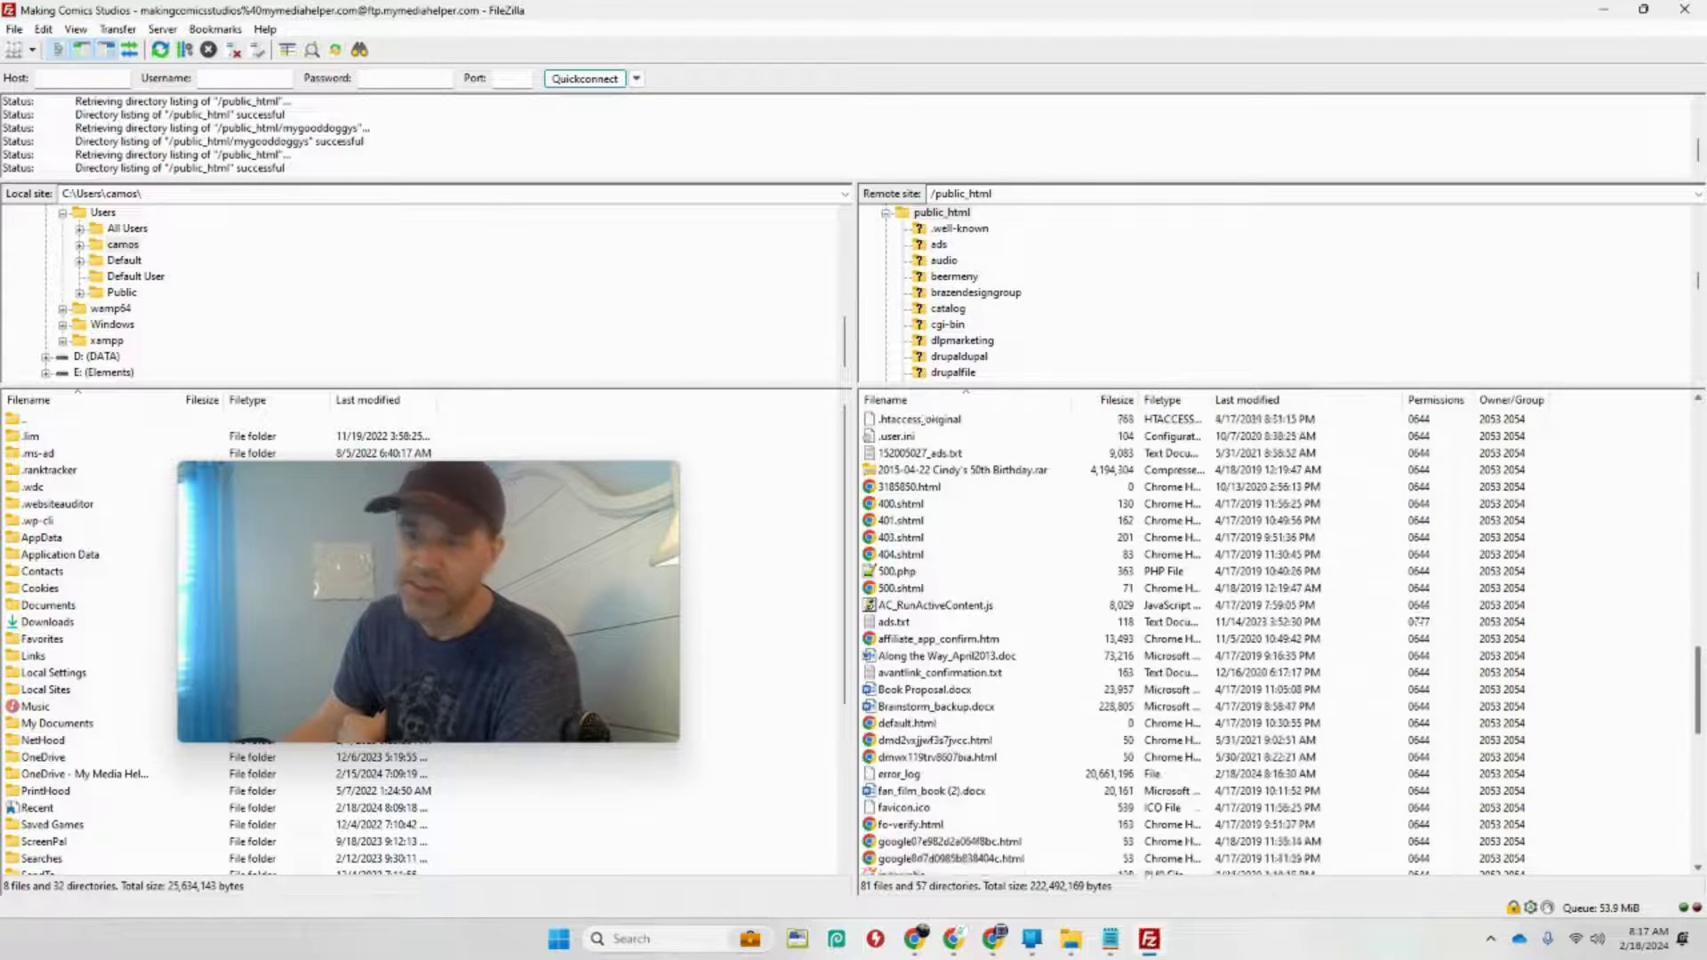
scroll(1683, 614, up, 9)
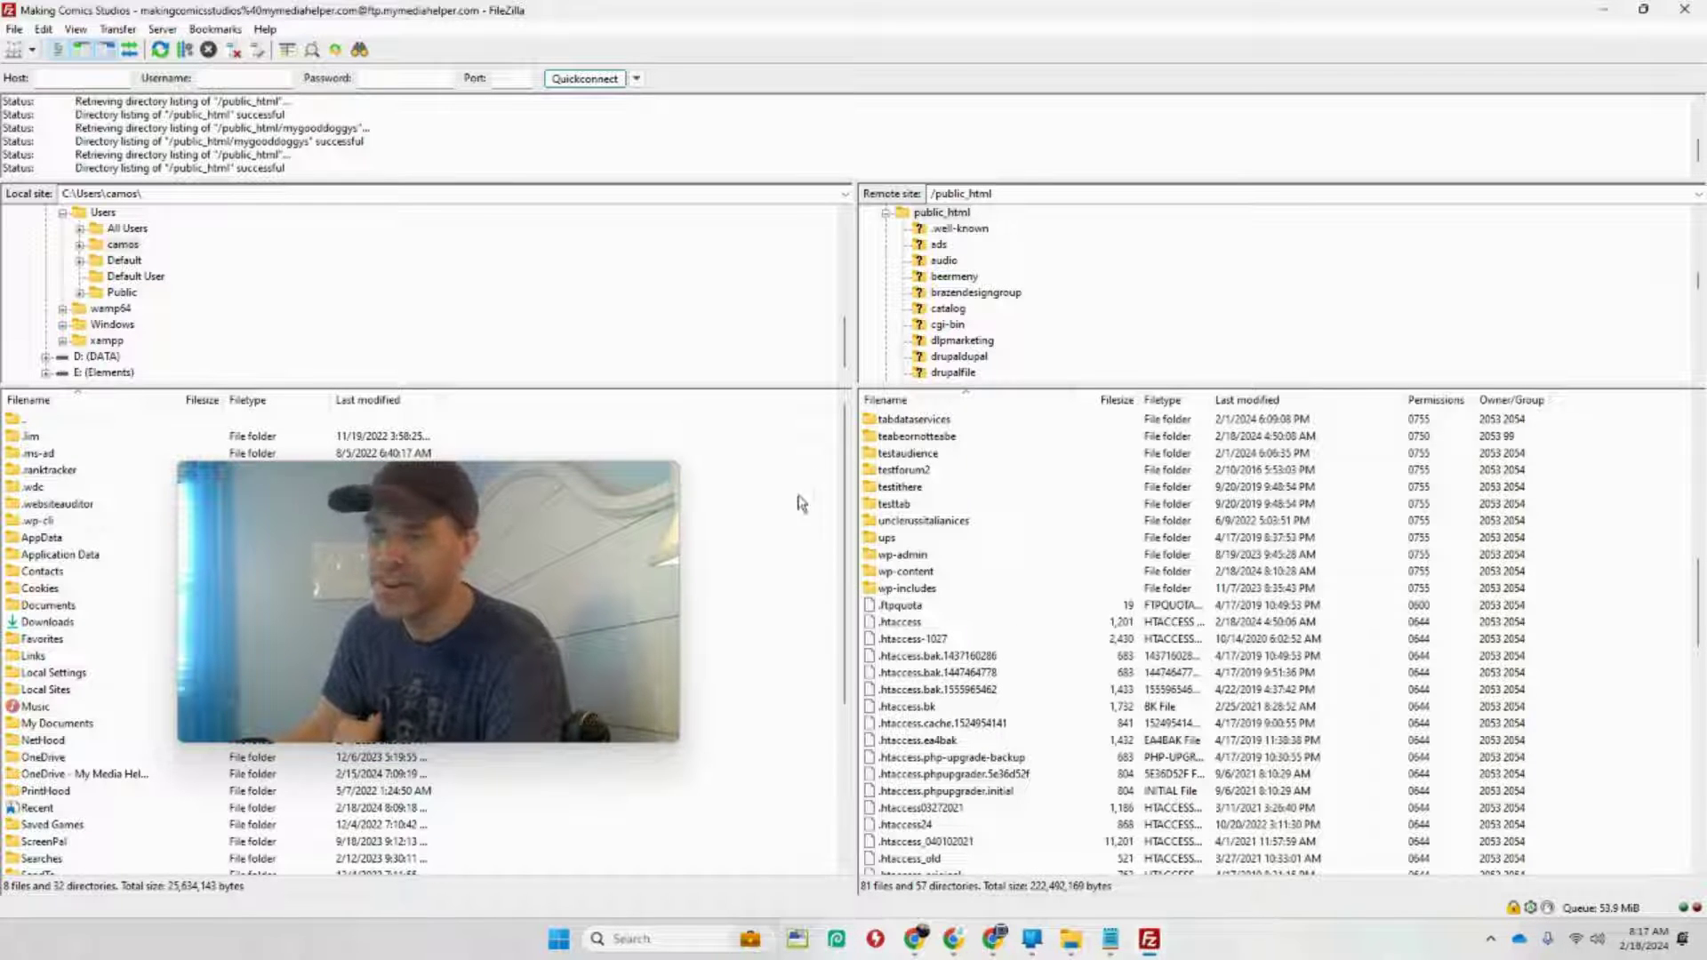
double_click(917, 573)
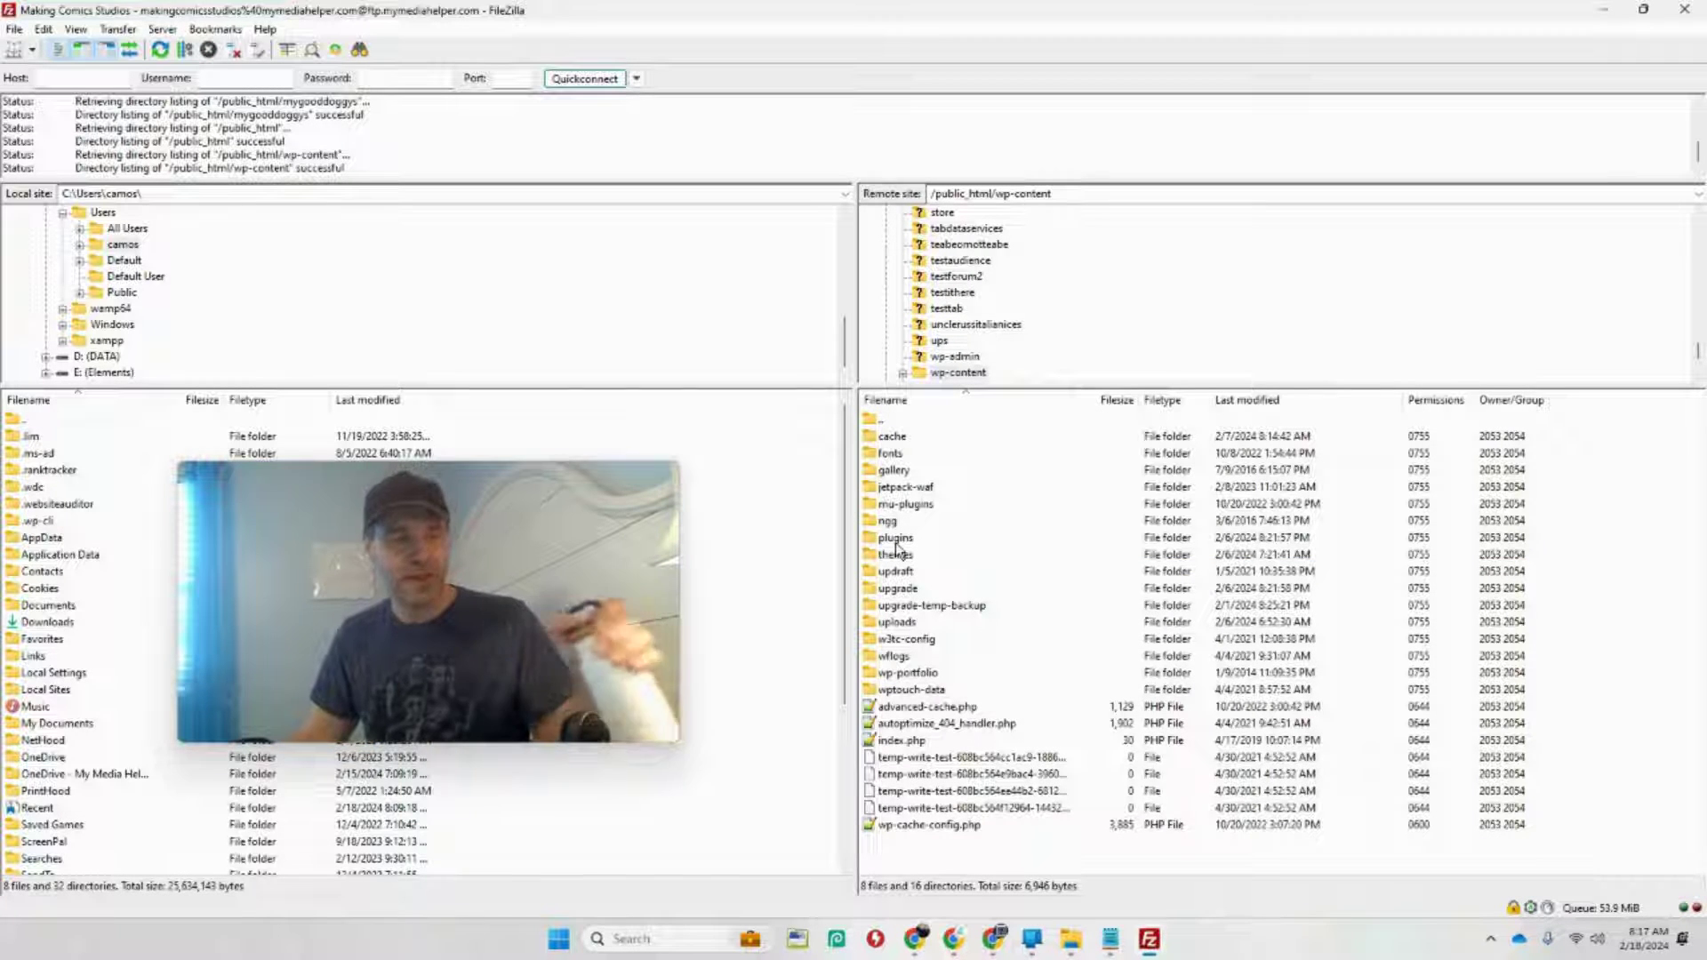
Step: Rename the remote plugins folder in wp-content to _plugins
right_click(895, 542)
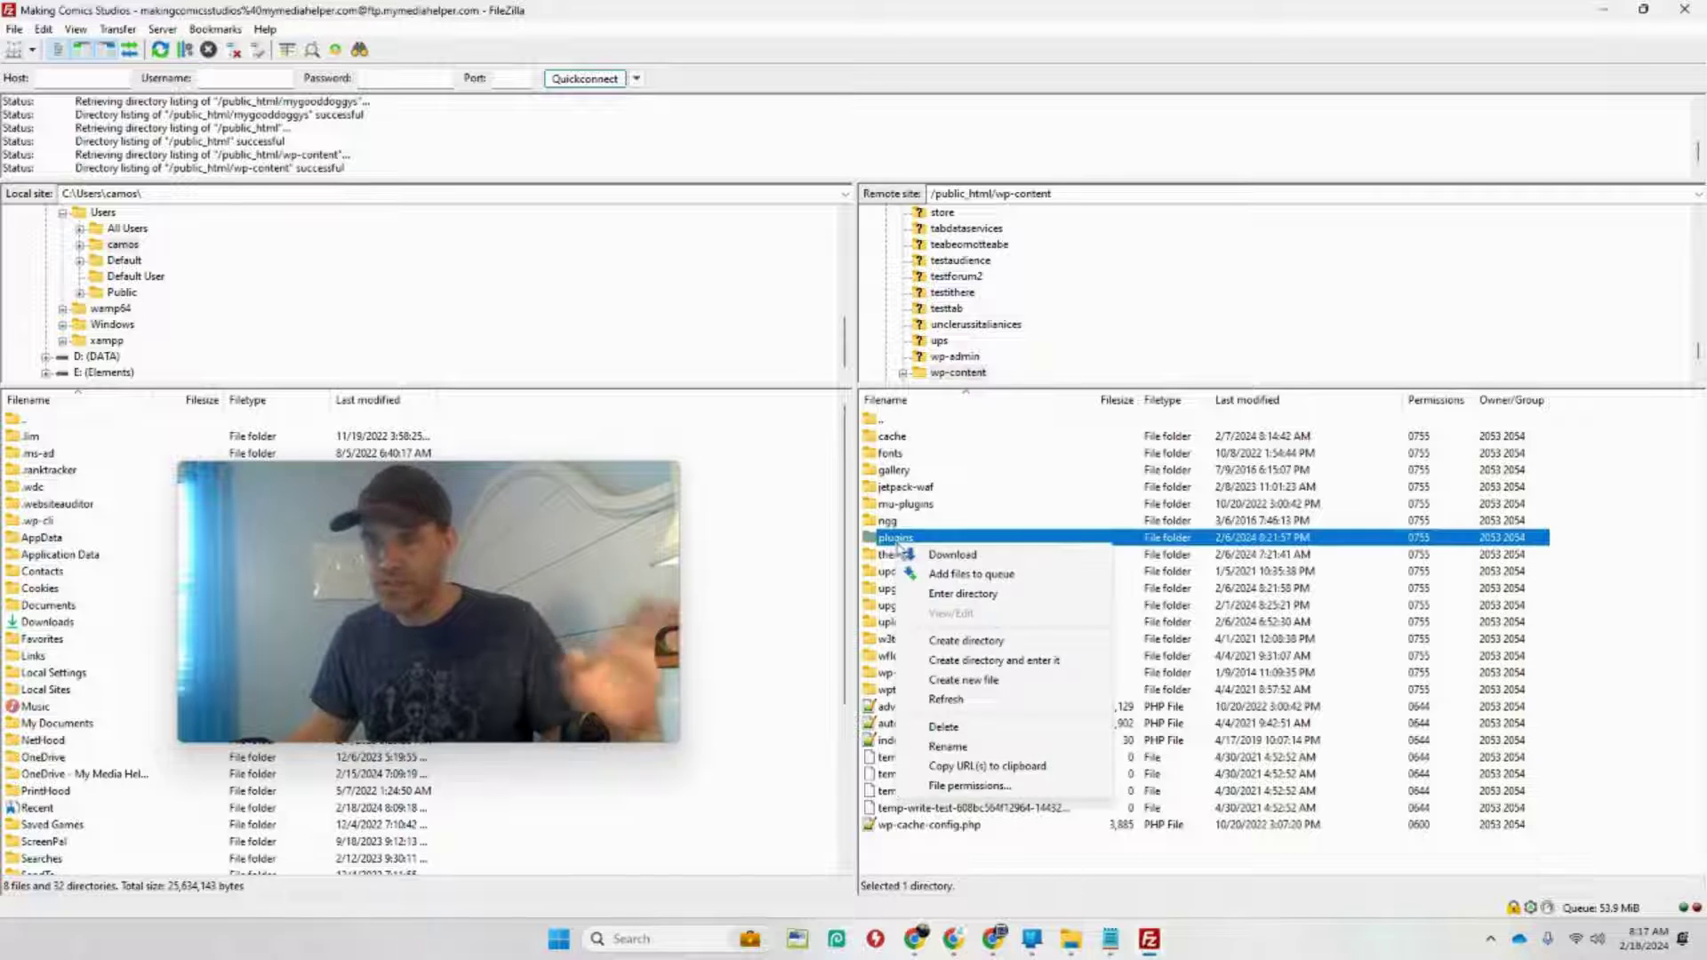
click(982, 766)
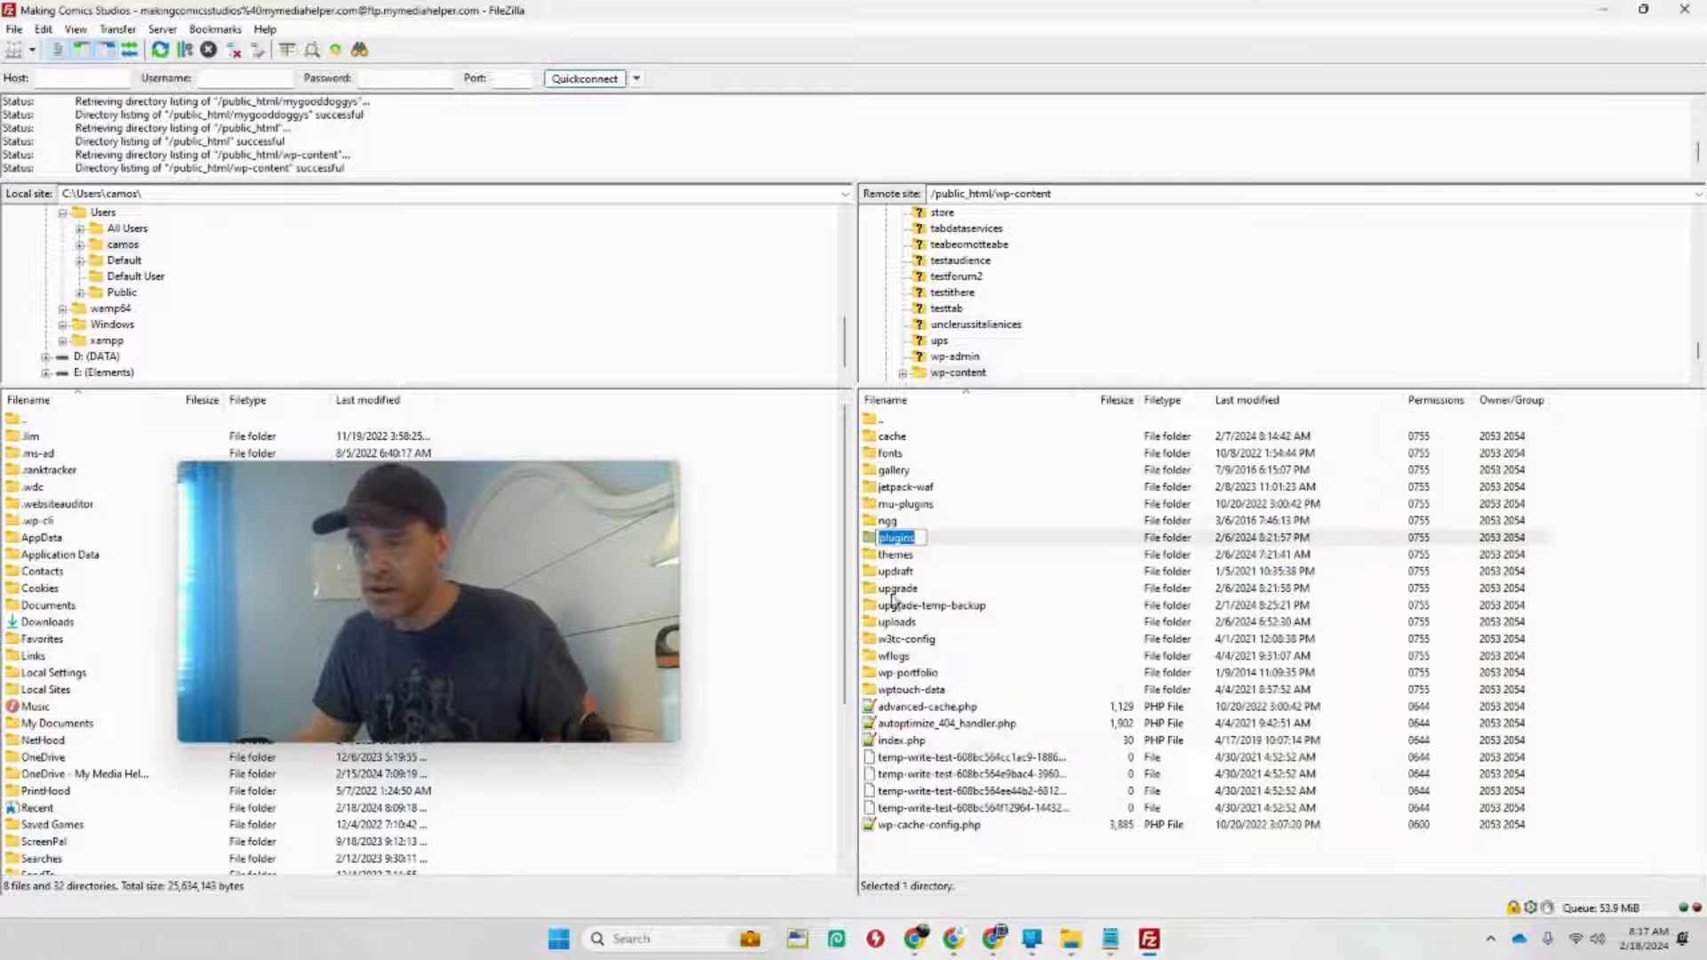
click(880, 538)
text(_)
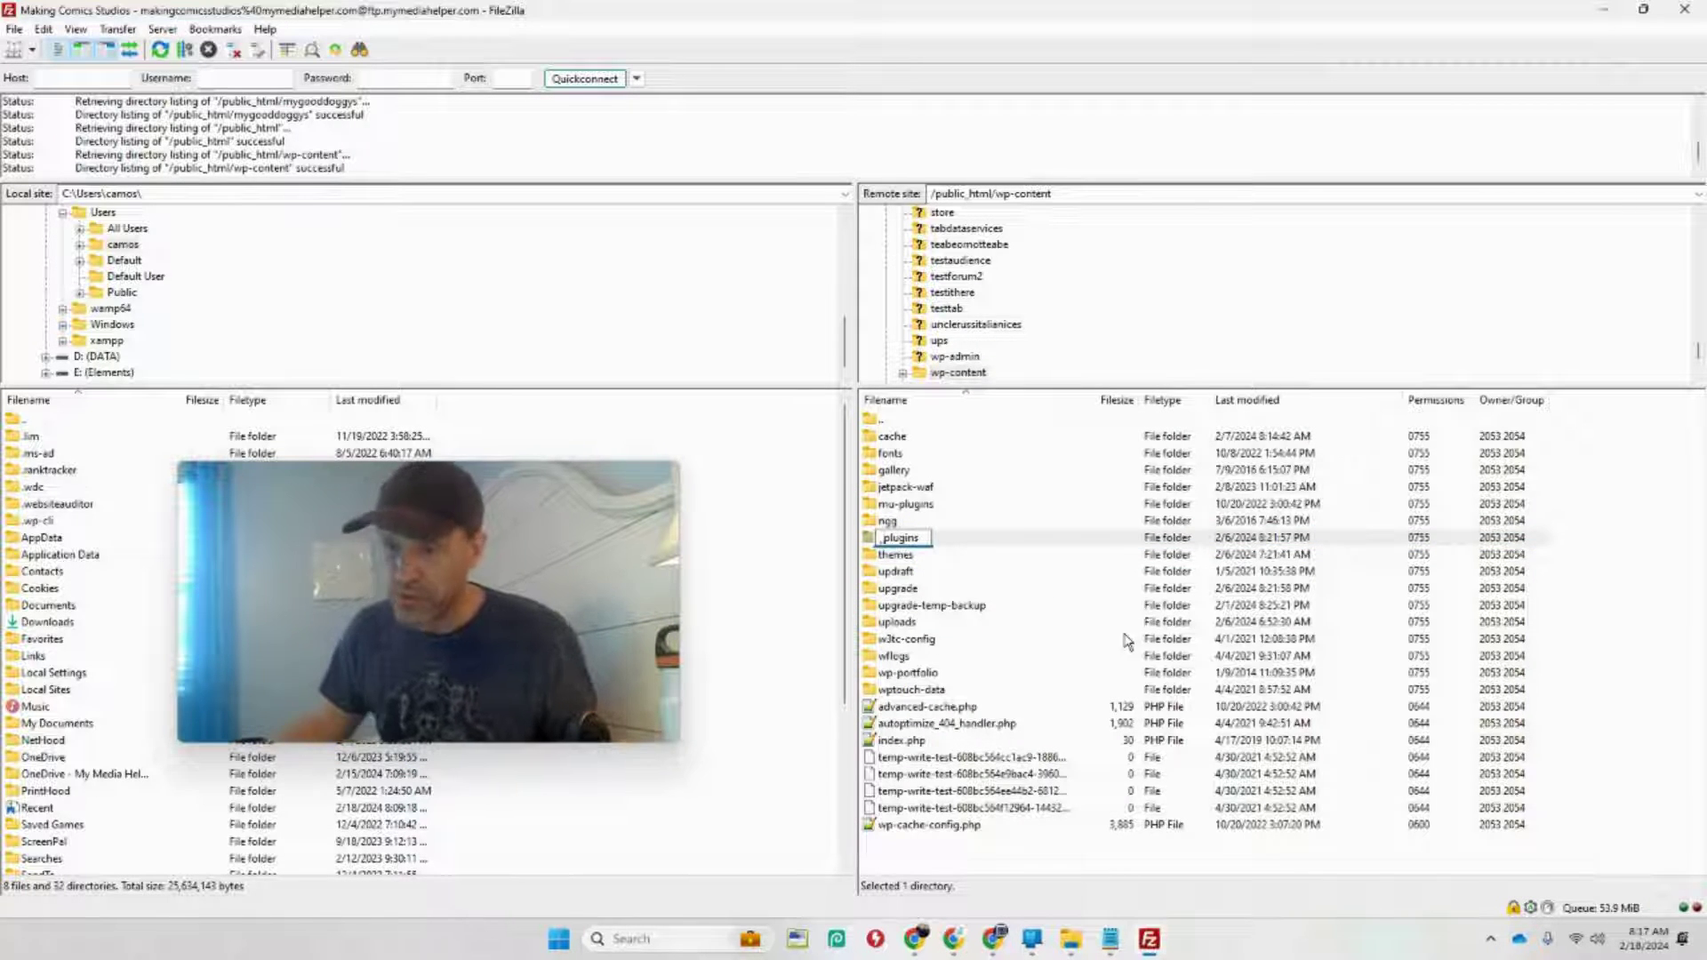
click(893, 556)
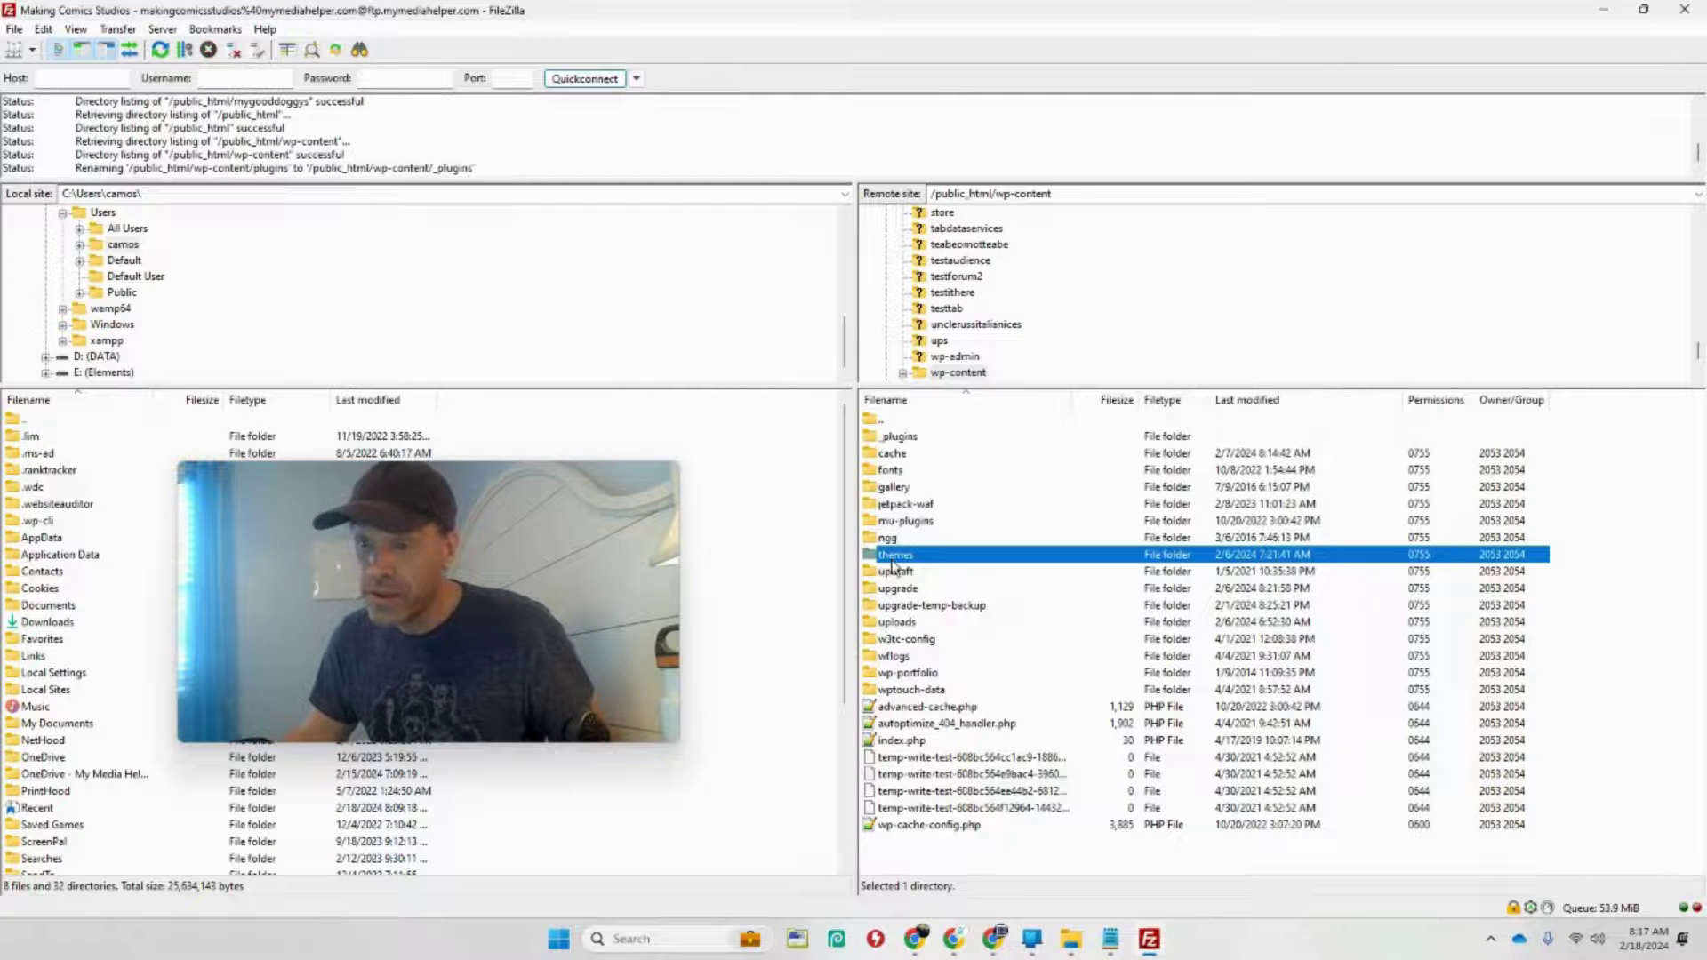
Step: Switch to Chrome and reload mymediahelper.com to check the site with the plugins folder renamed
click(958, 944)
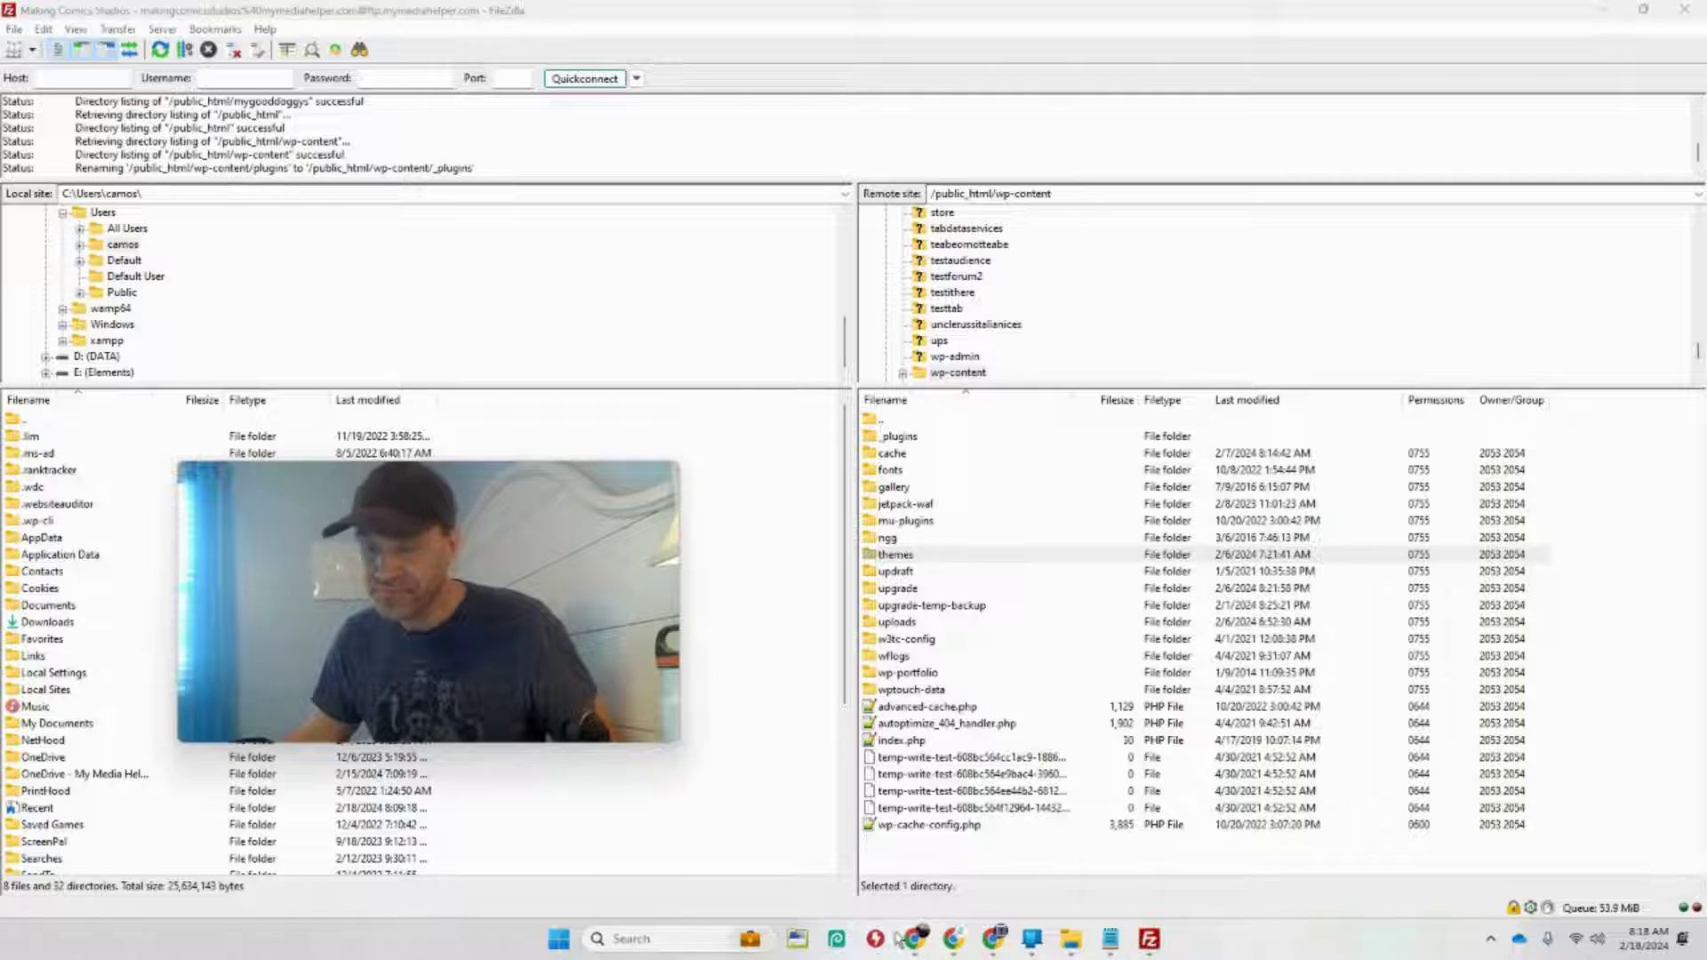
mouse_move(914, 941)
click(751, 840)
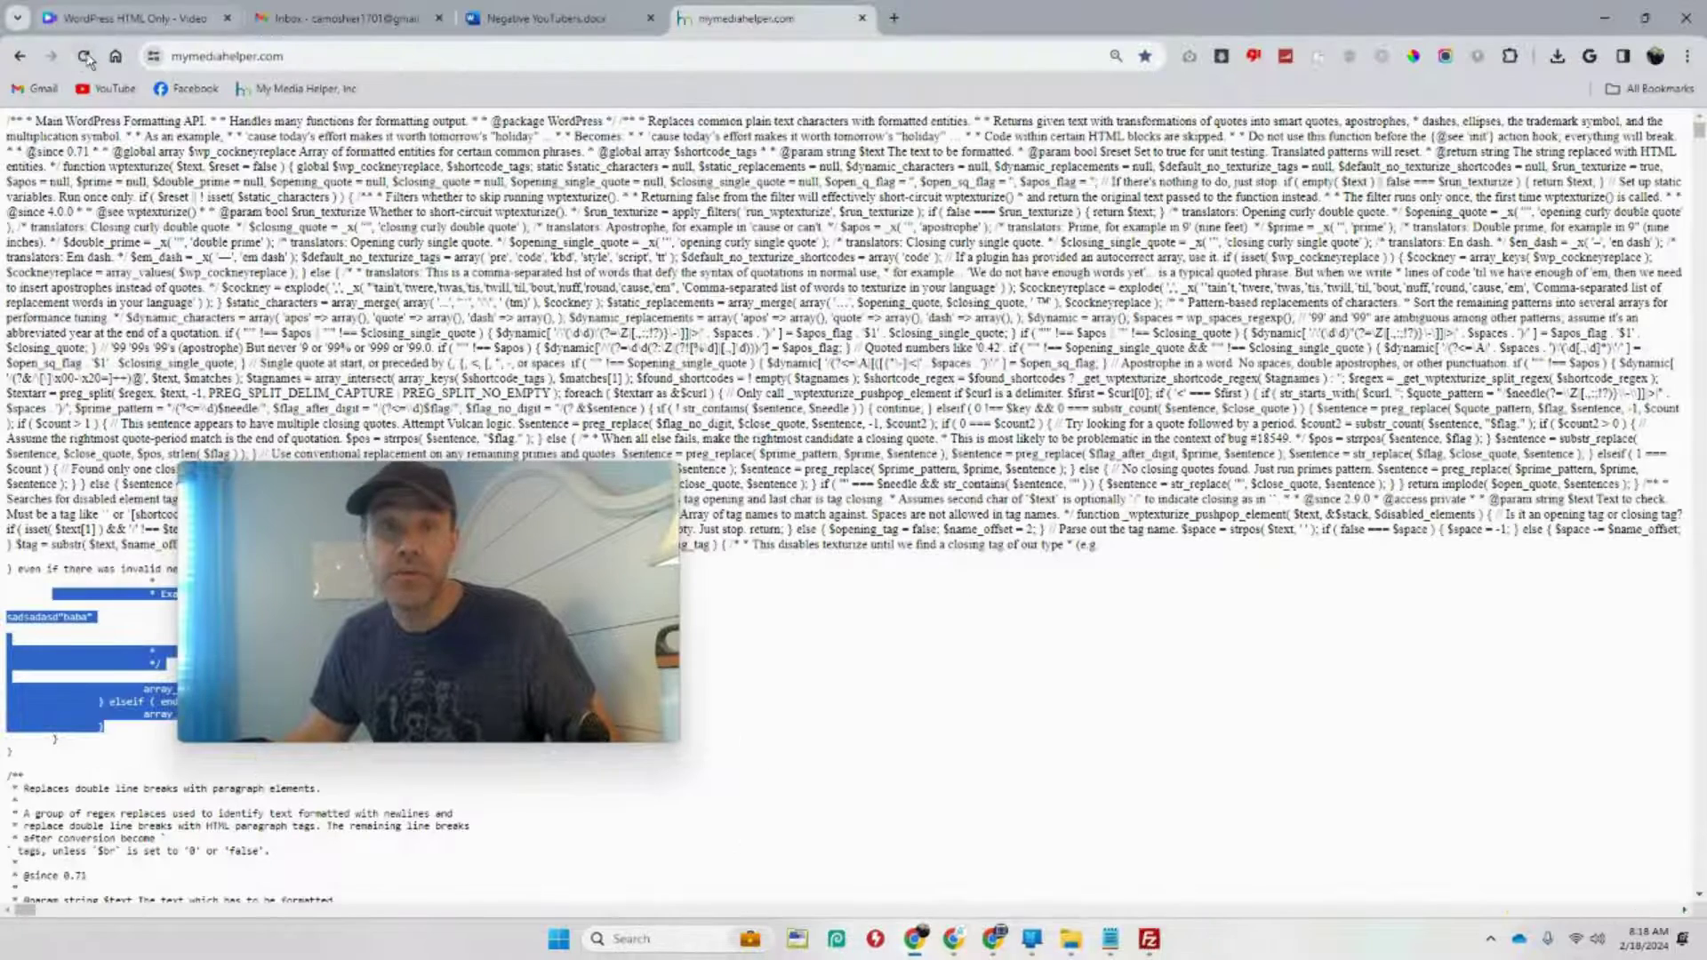
click(84, 57)
drag(376, 498, 1071, 416)
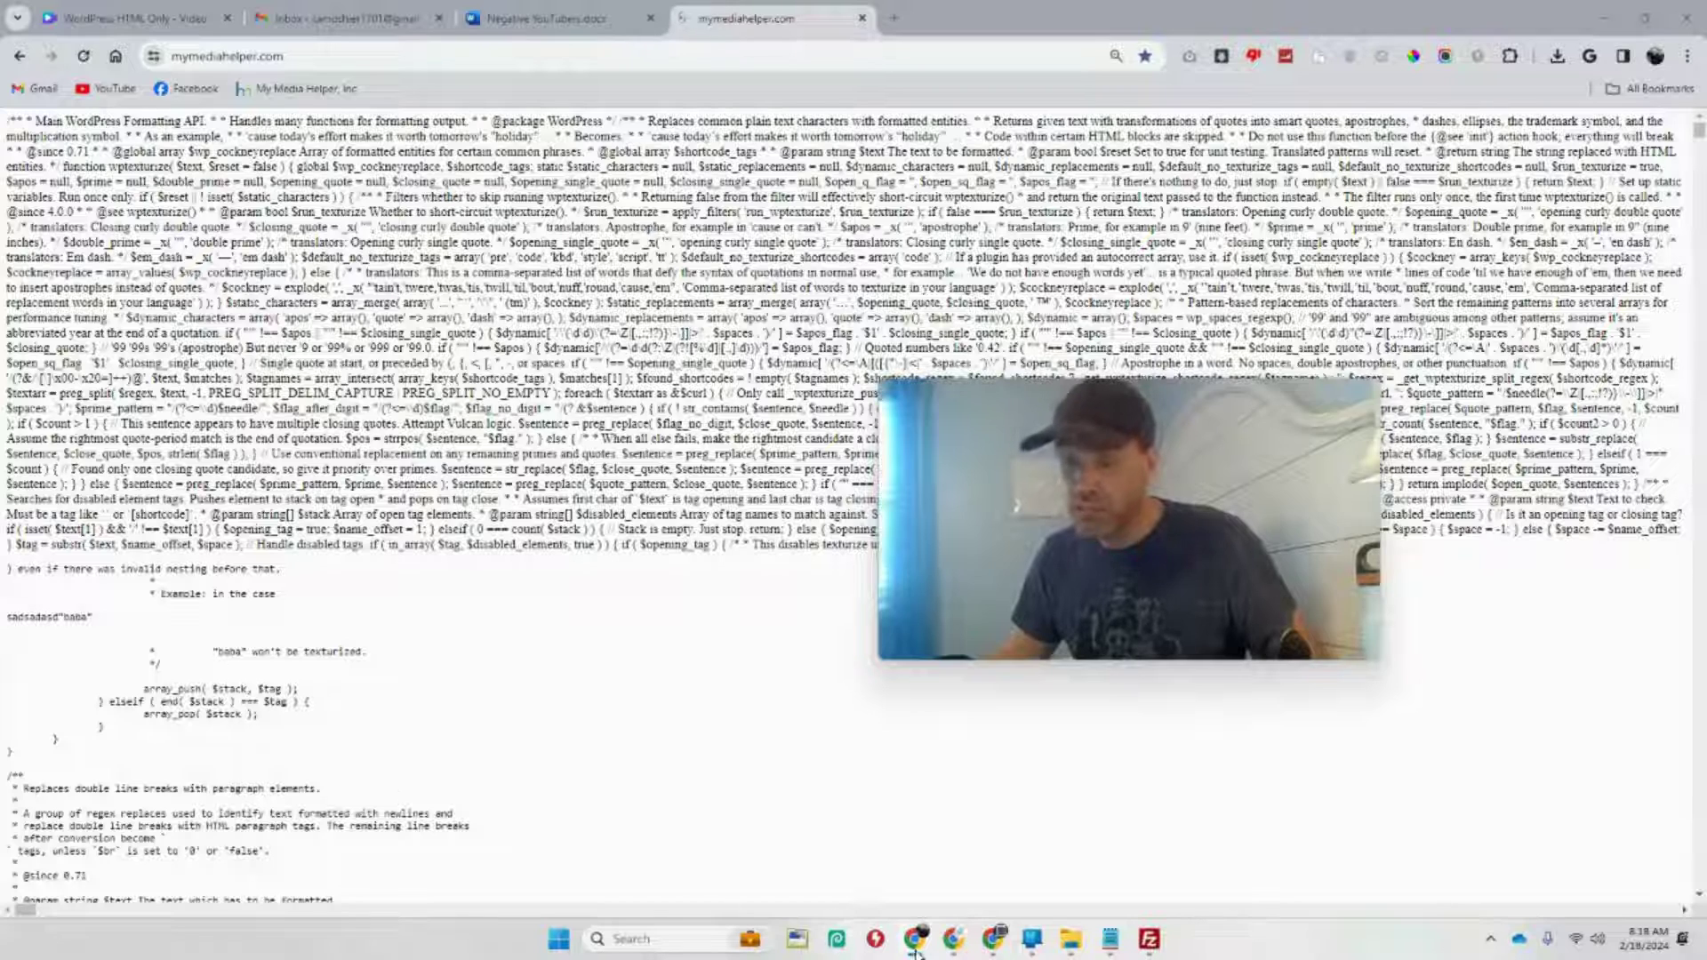
Step: Return to FileZilla and rename the remote themes folder in wp-content to _themes
click(1160, 952)
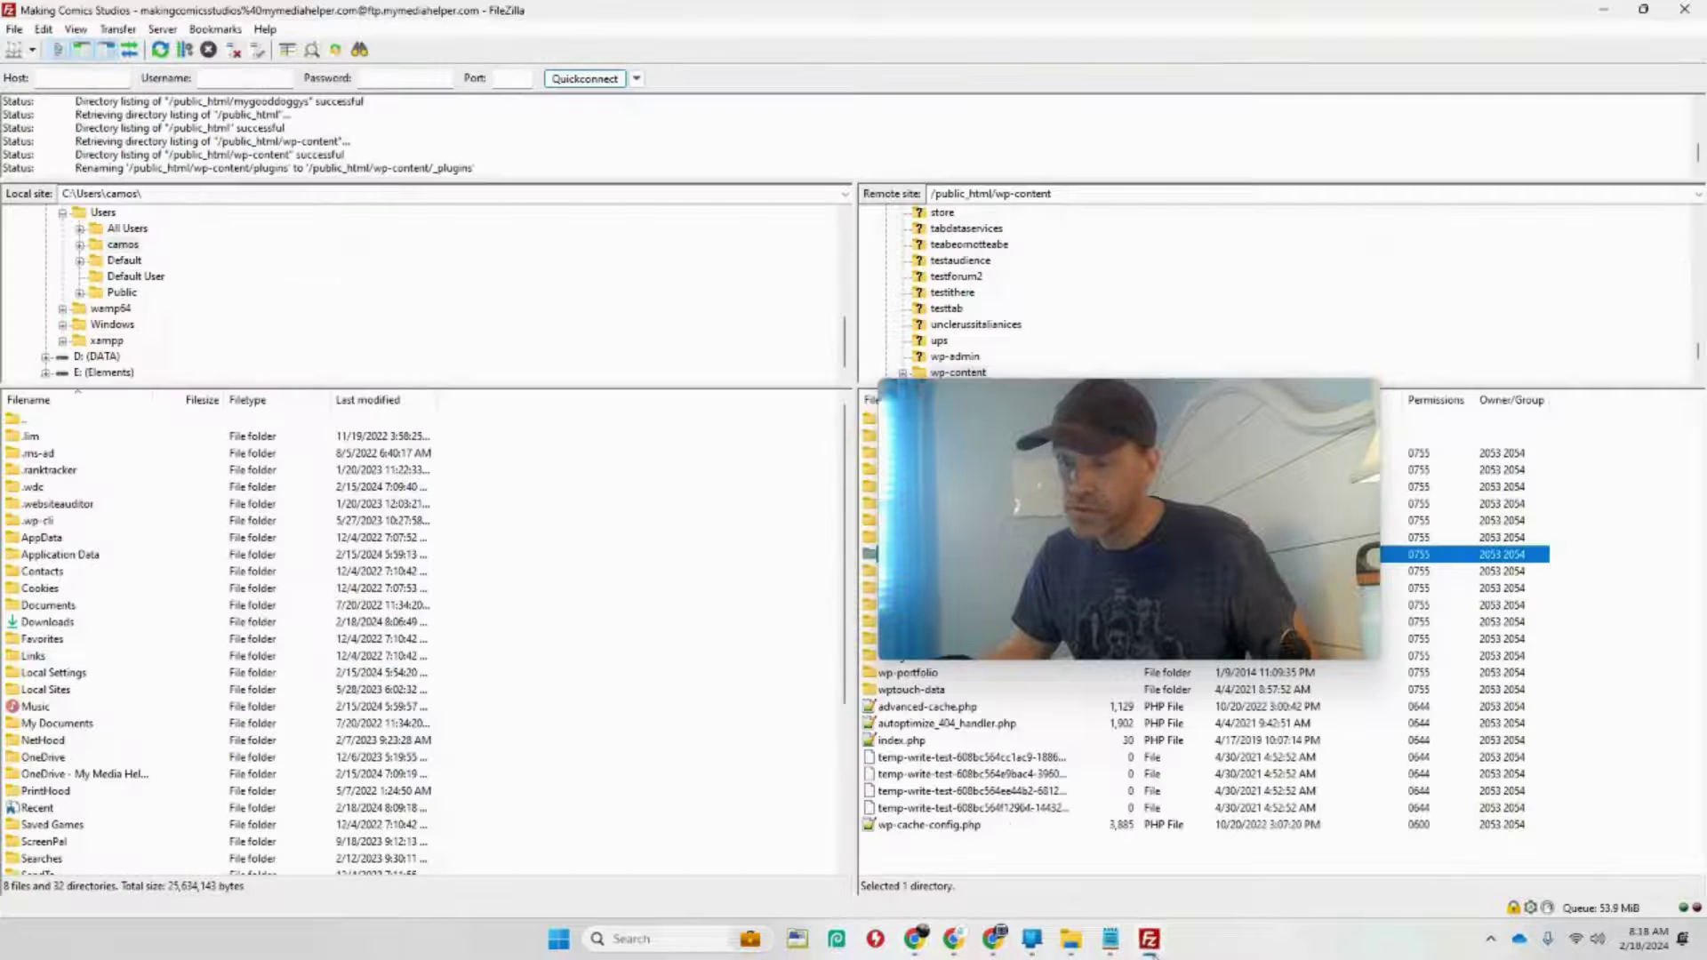
drag(1147, 512, 594, 578)
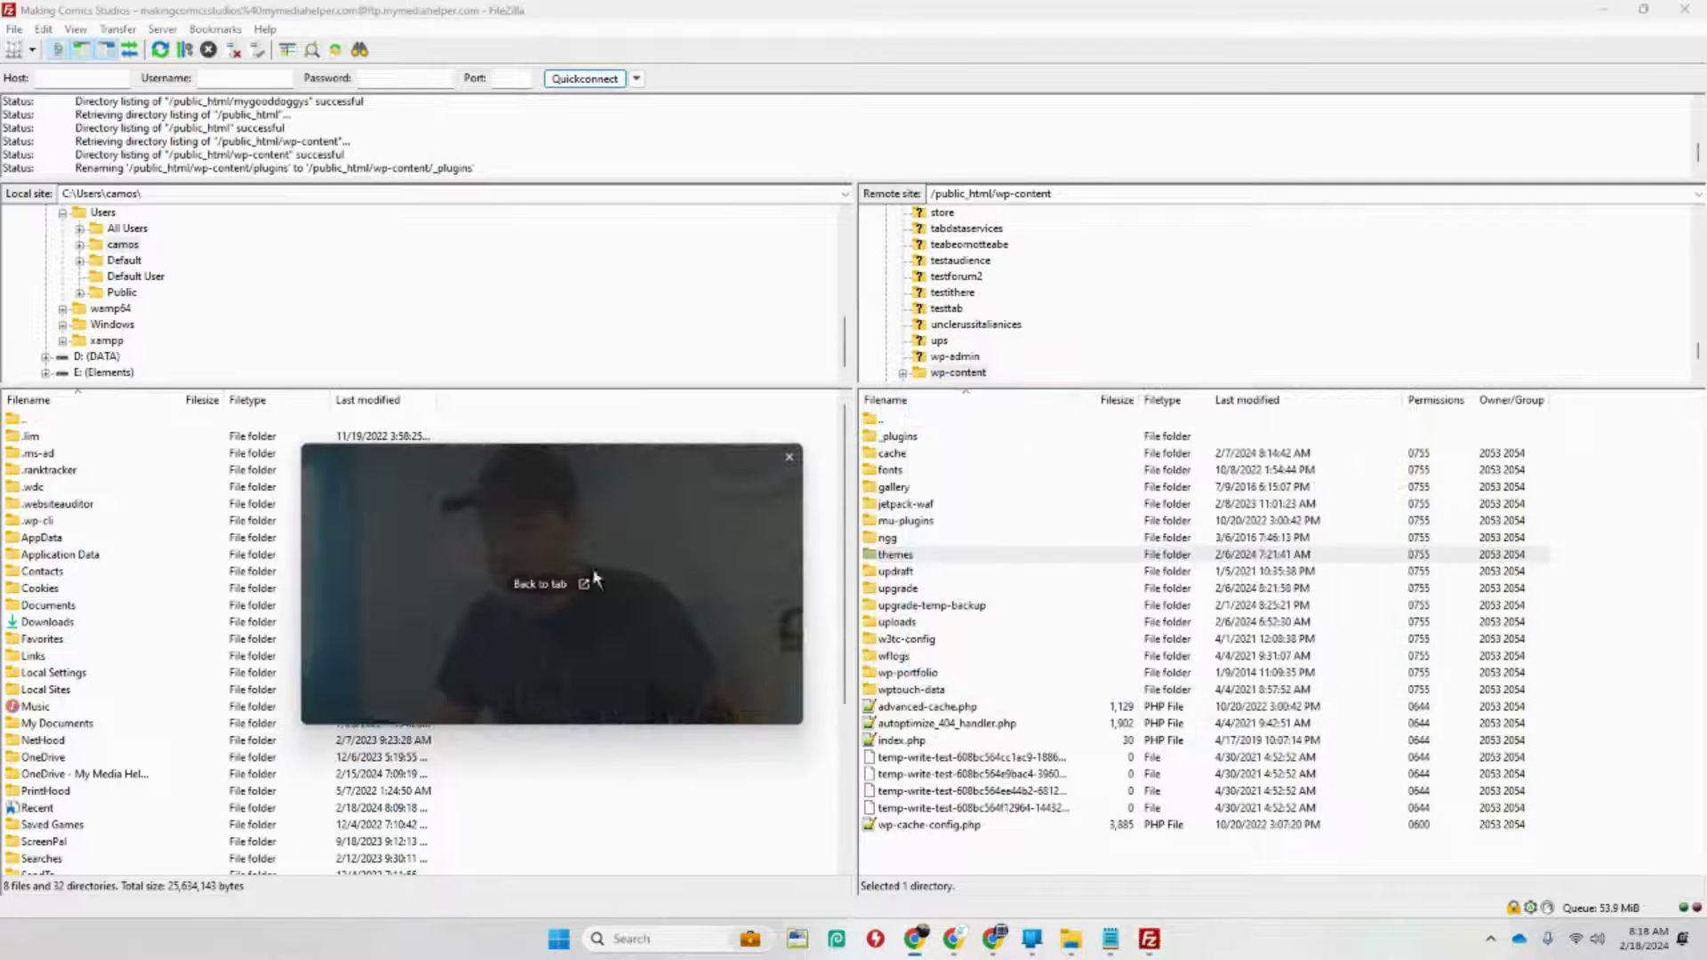
right_click(894, 554)
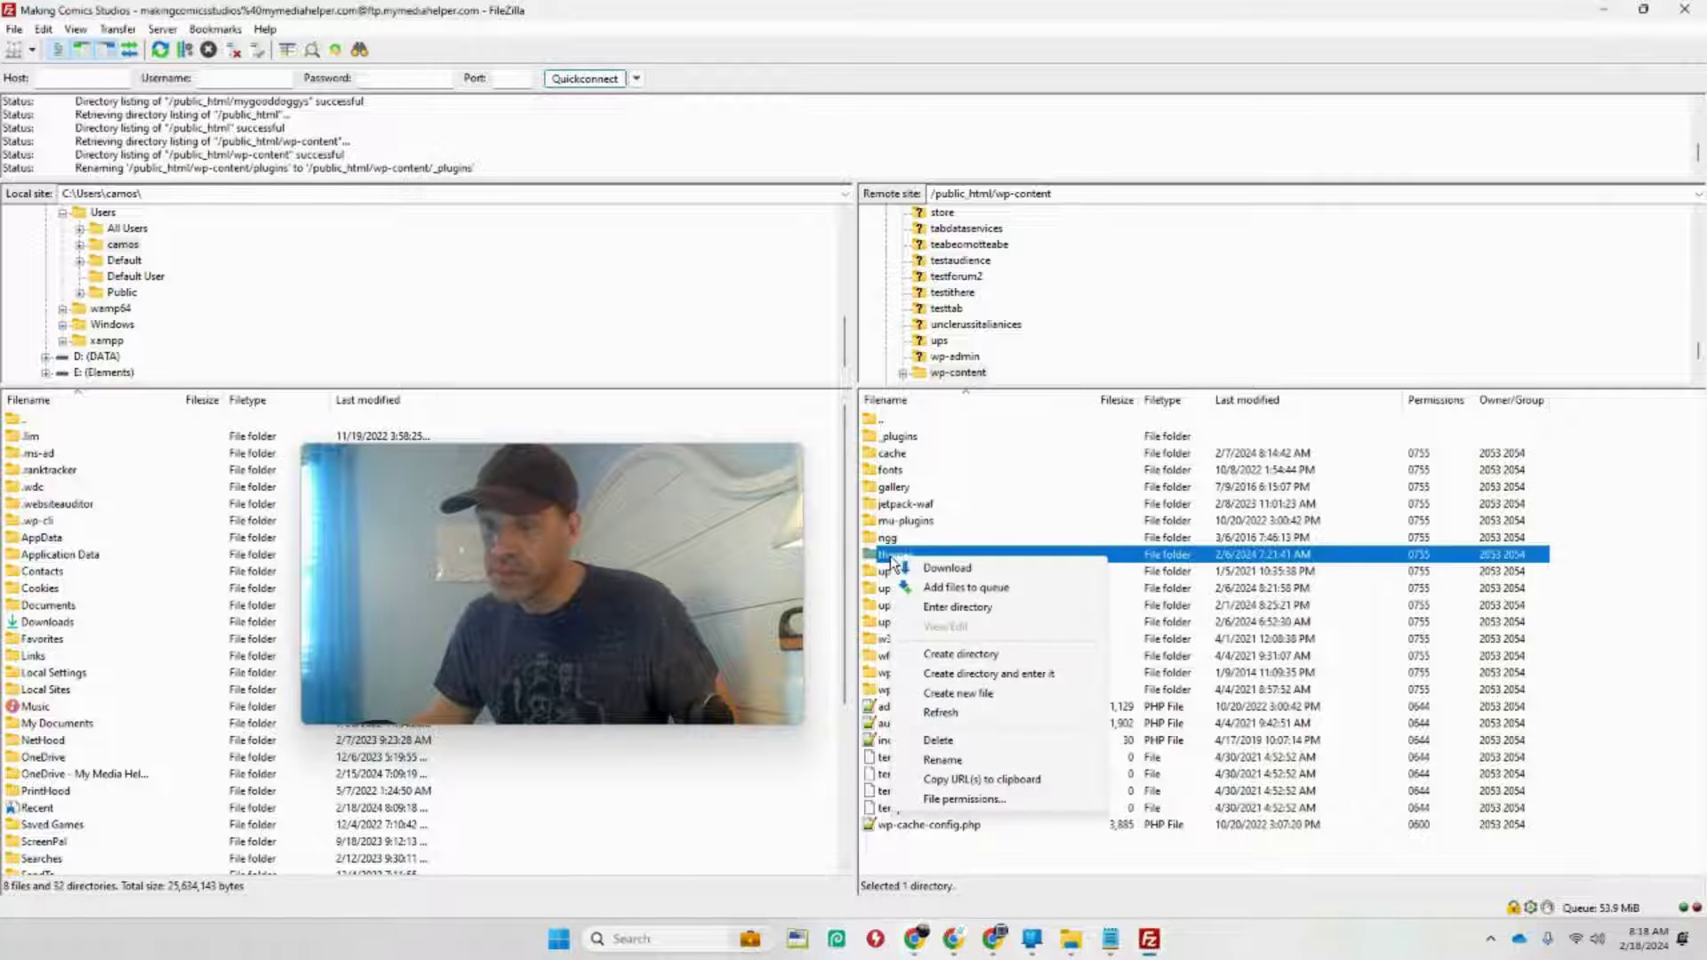
click(958, 761)
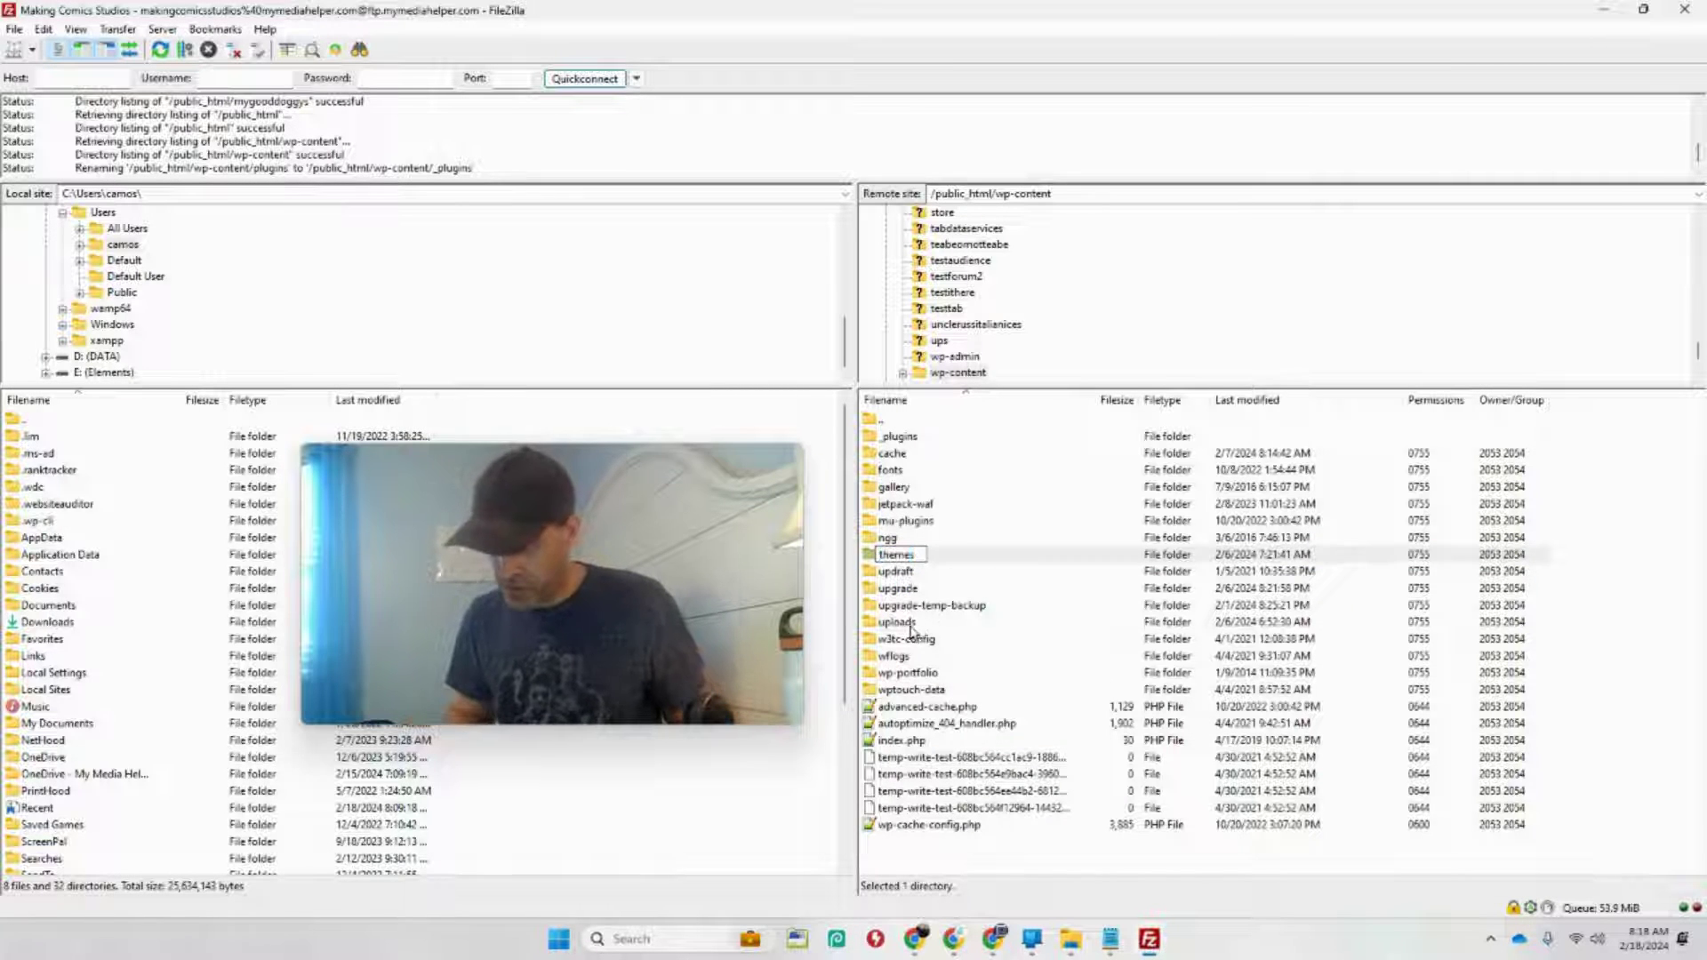
key(Home)
text(_)
click(1149, 606)
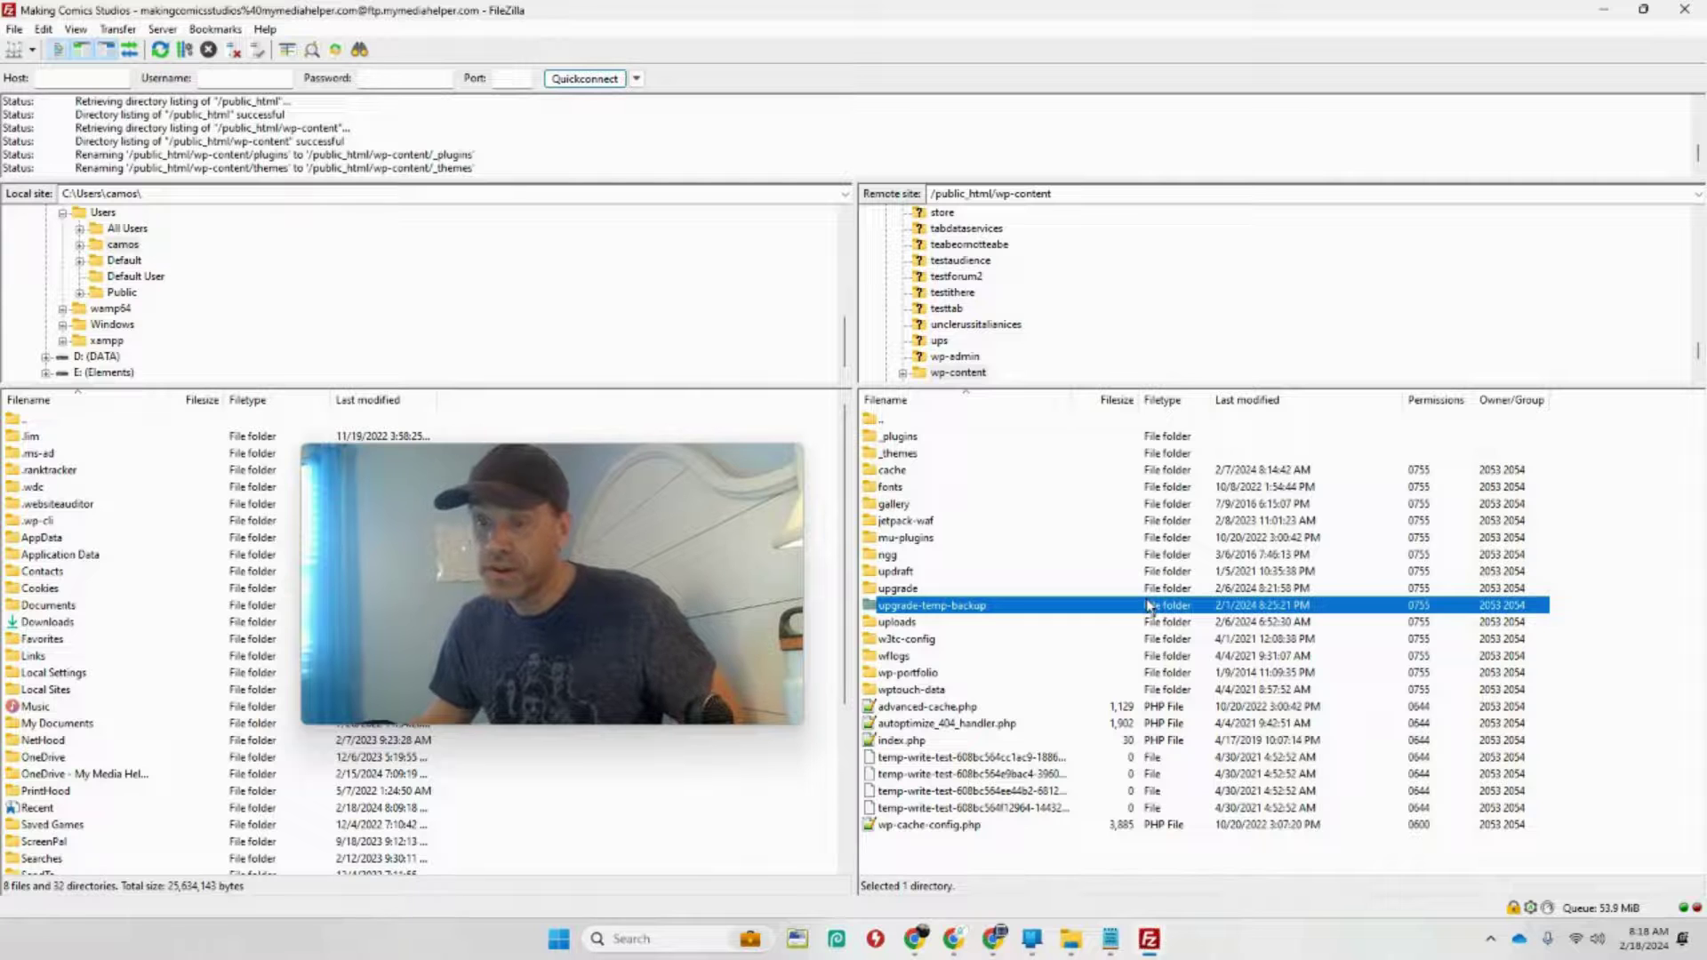
Step: Switch to Chrome and reload mymediahelper.com to check the site with the themes folder renamed
mouse_move(920, 948)
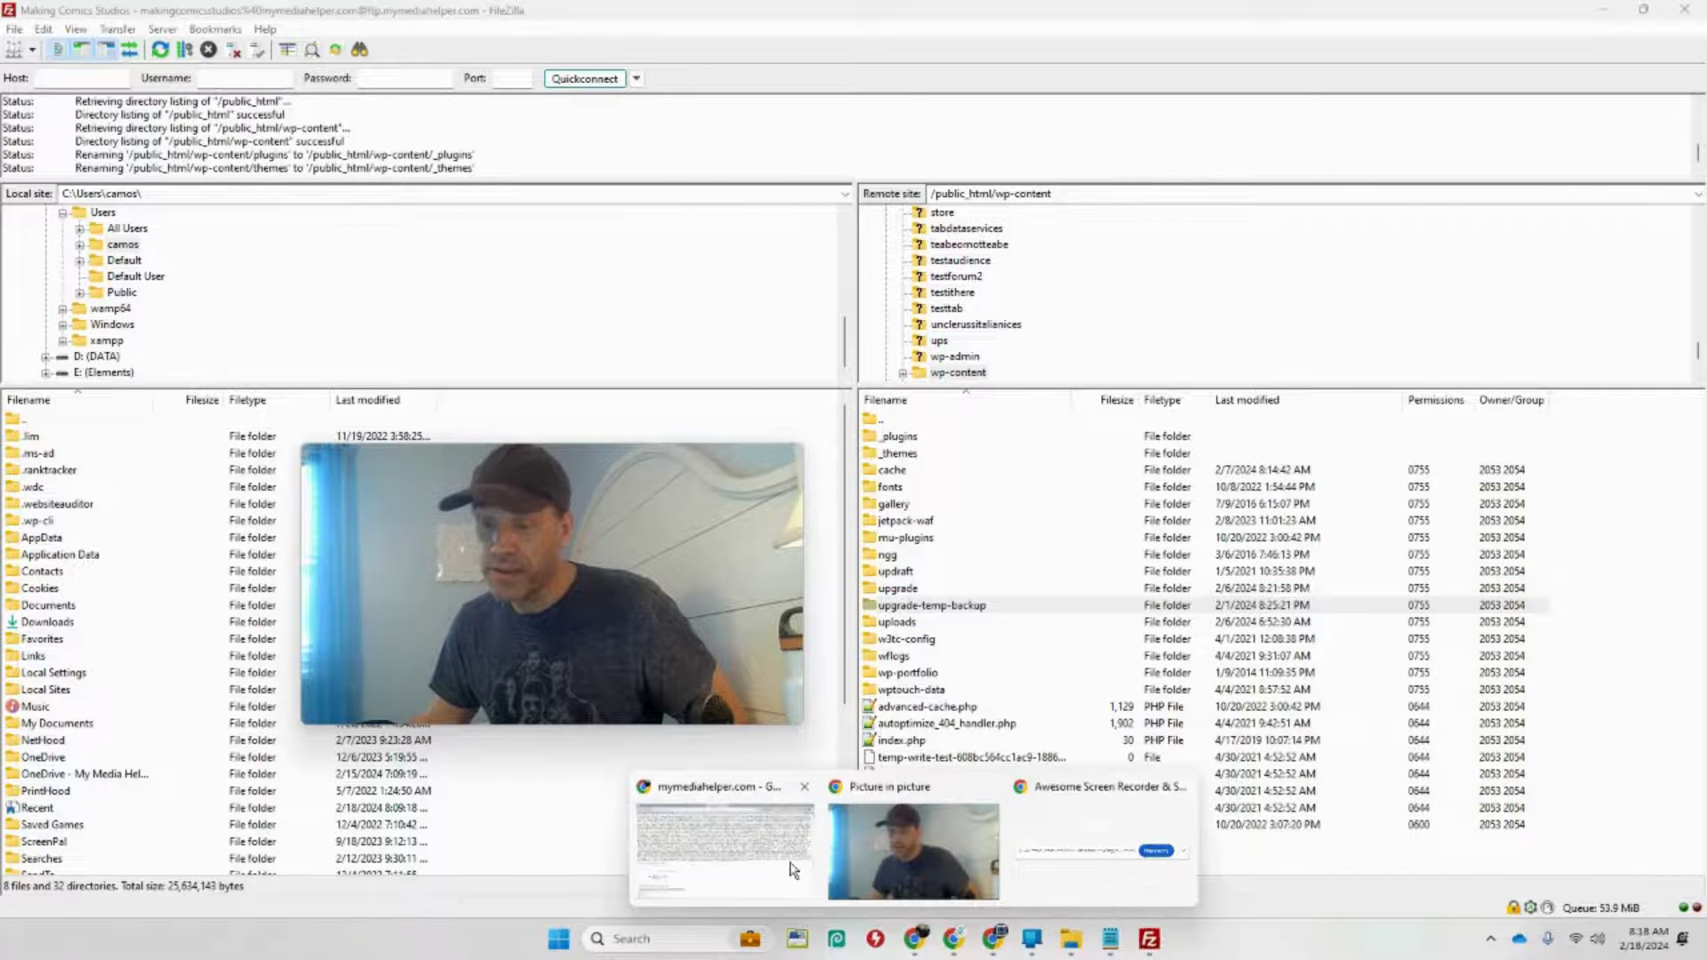
click(725, 849)
click(84, 57)
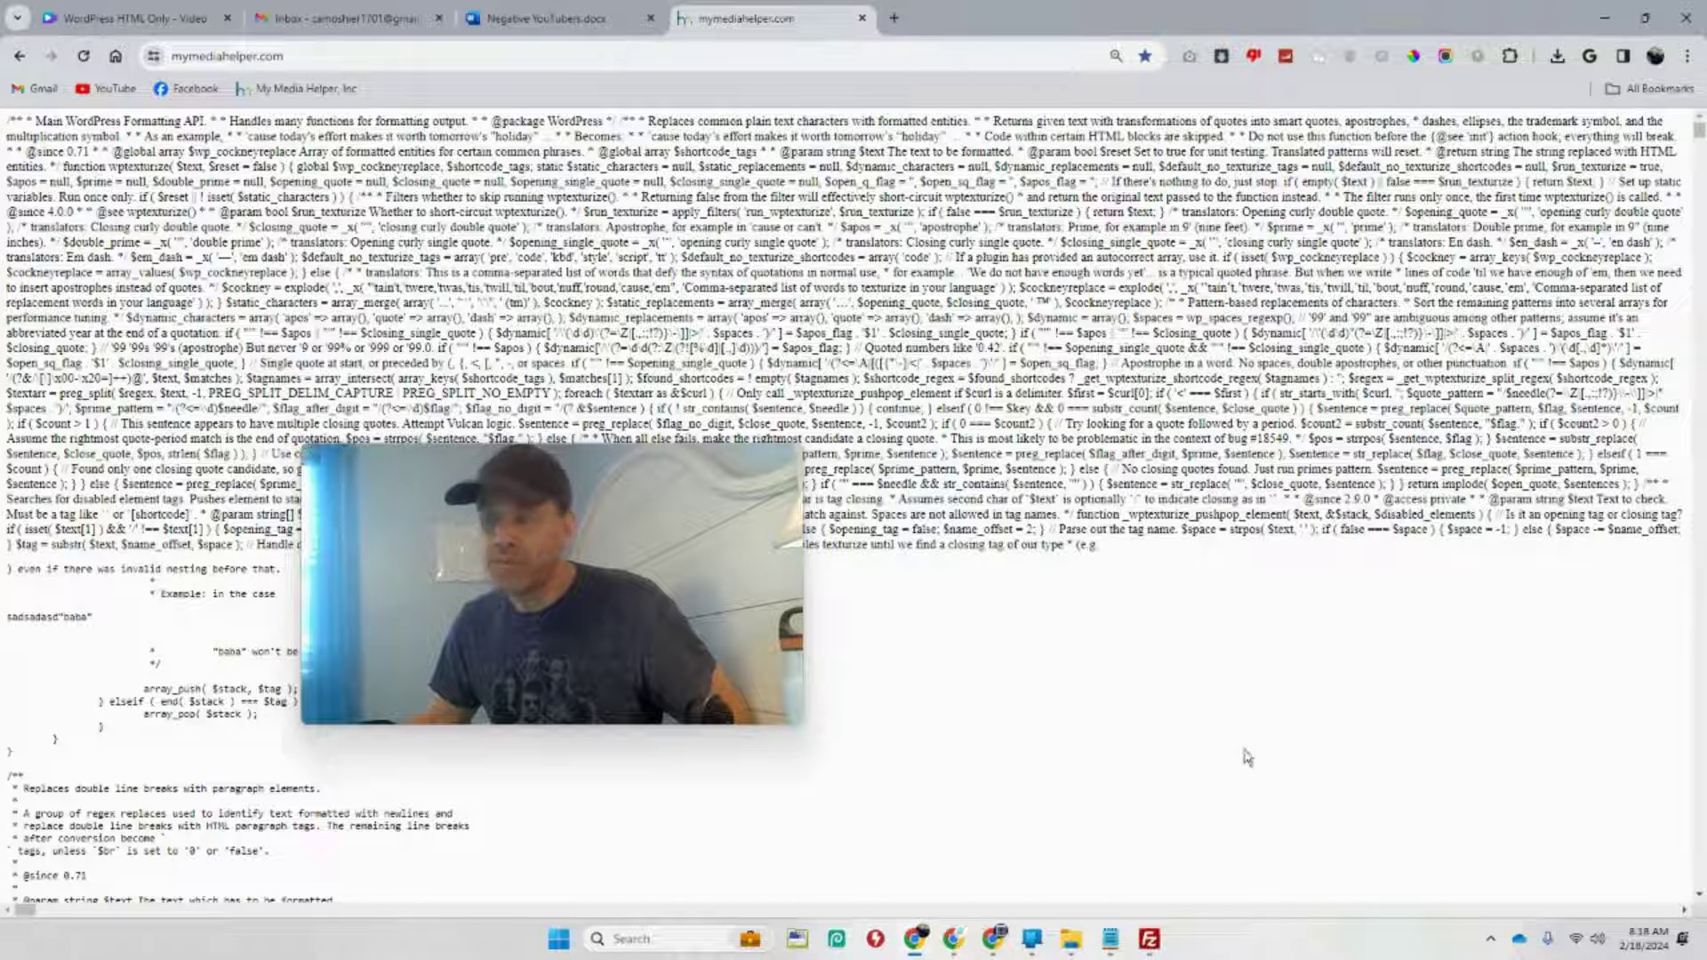
Step: Return to FileZilla and create a new directory named theme inside /public_html/wp-content
click(1149, 939)
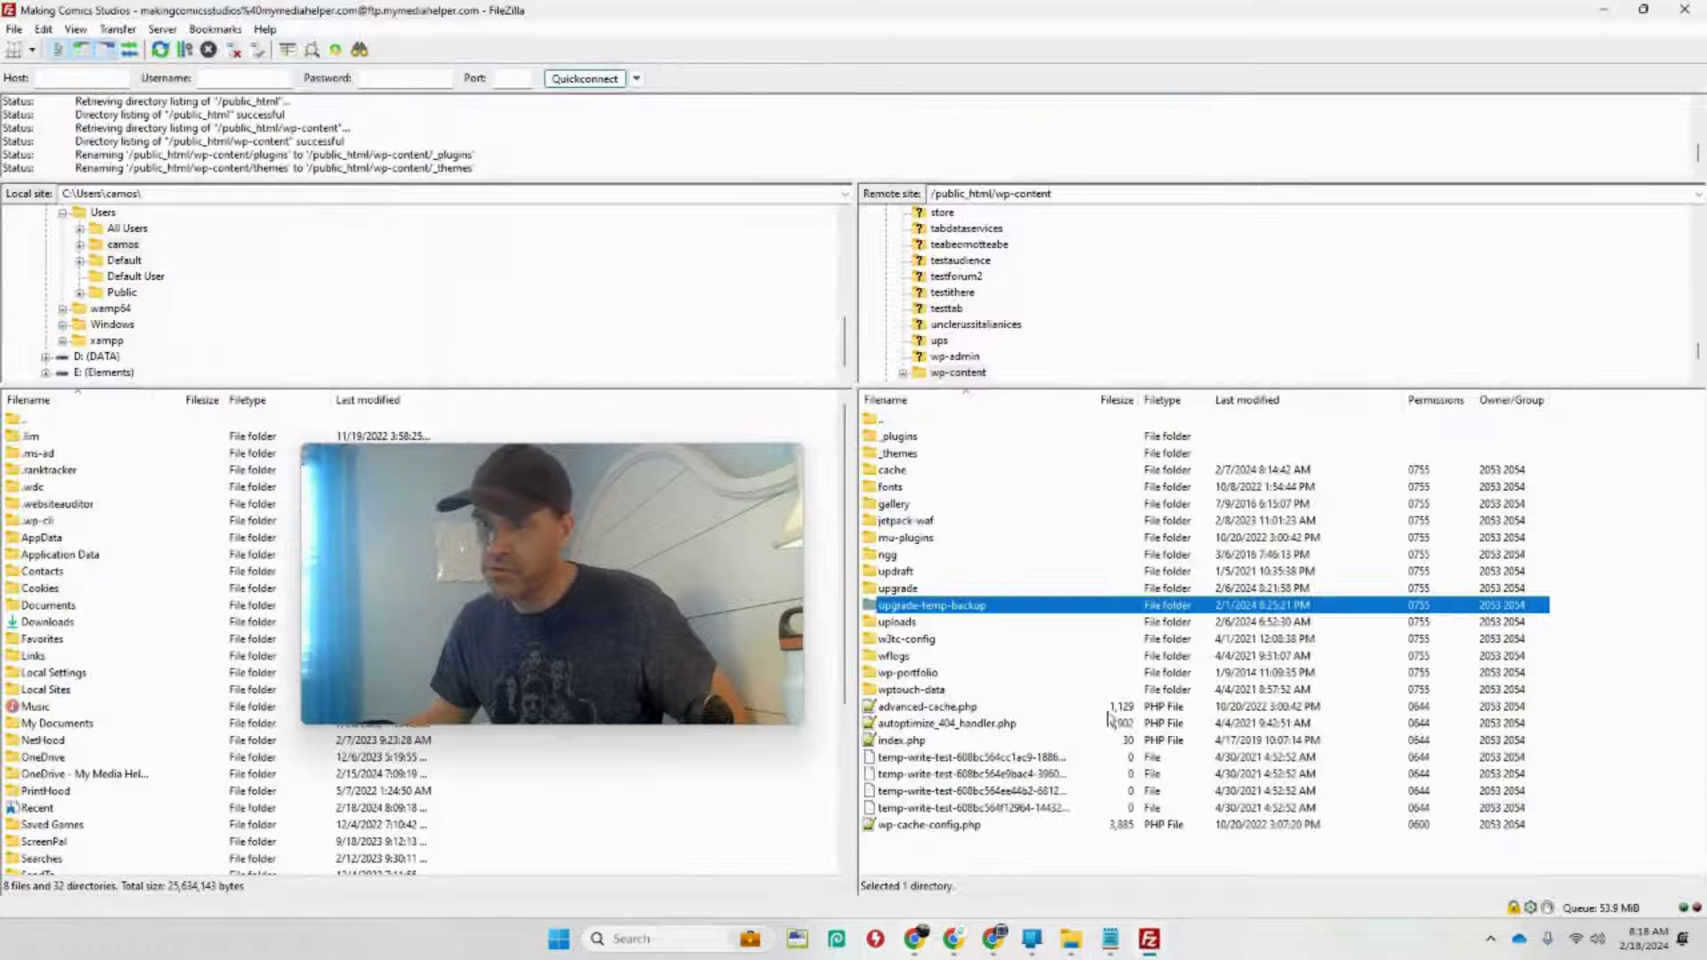
click(1300, 807)
right_click(1271, 761)
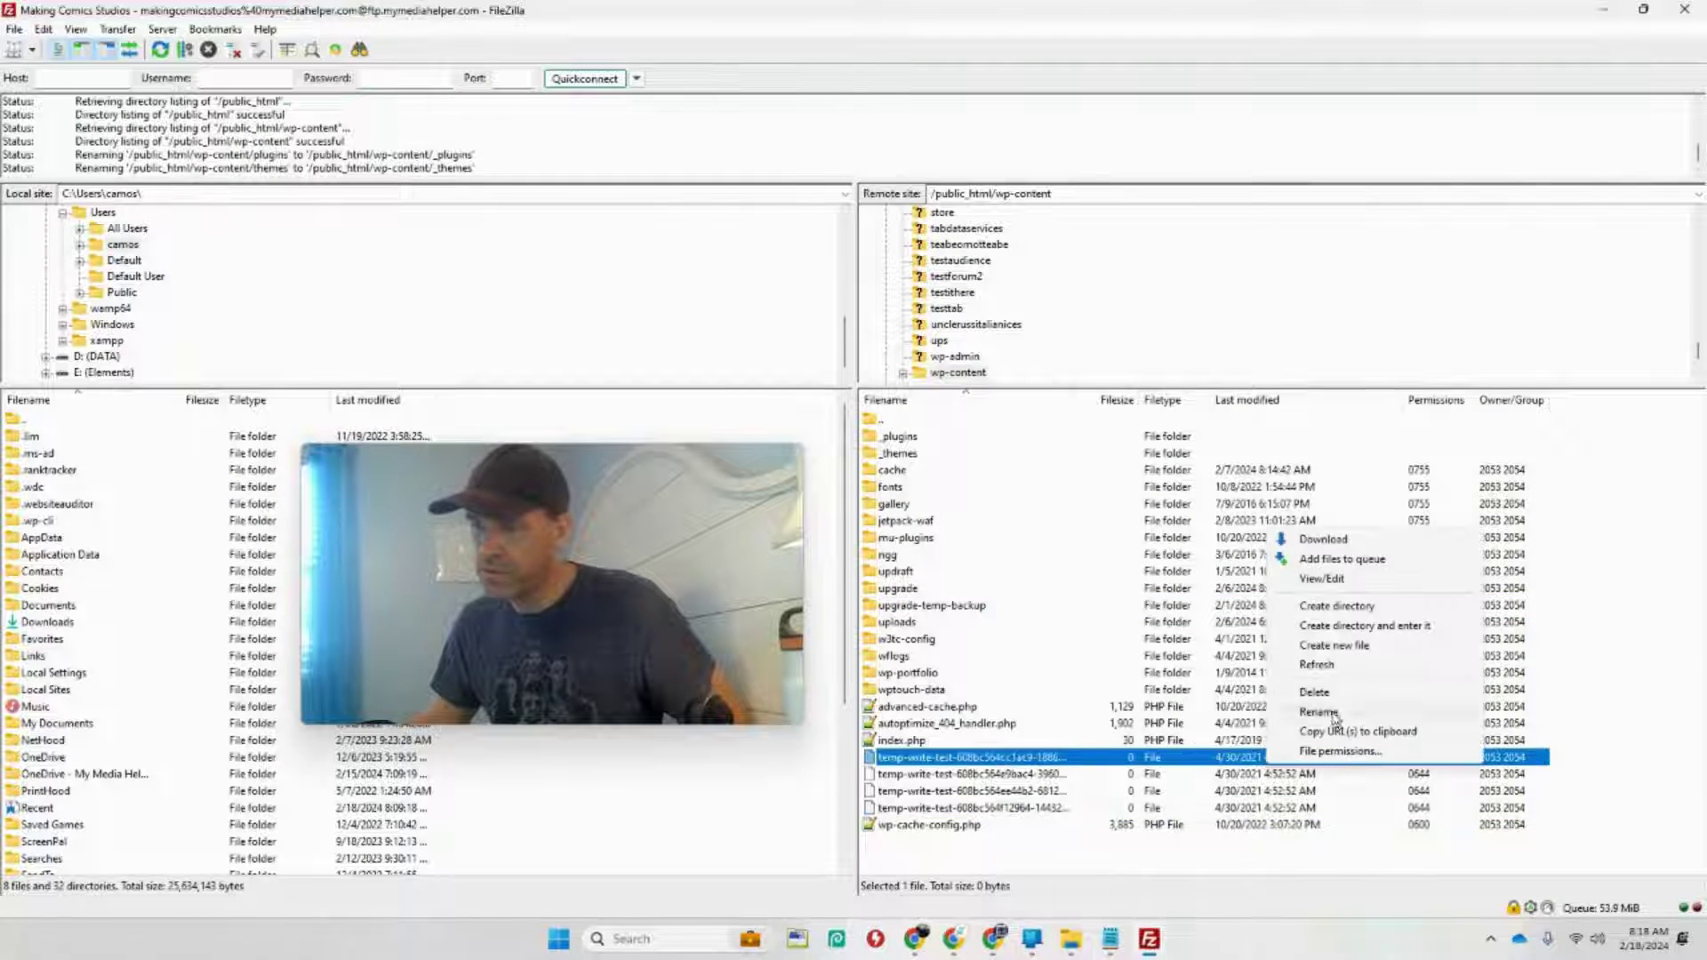
click(1349, 606)
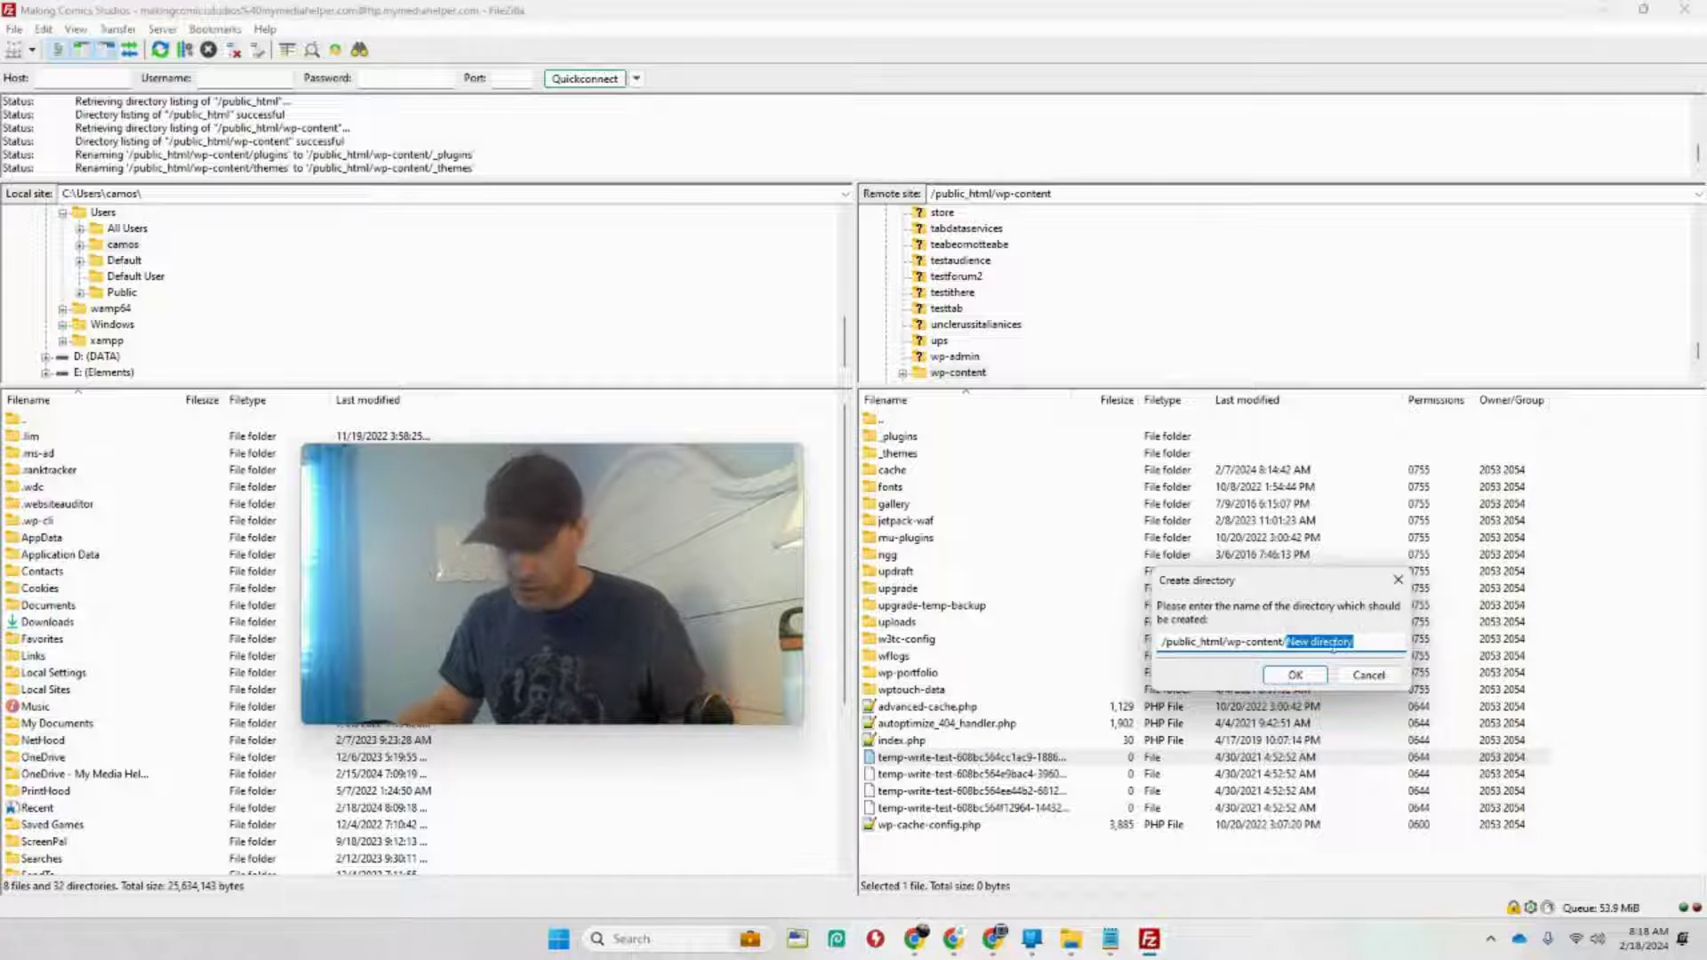
text(THEME)
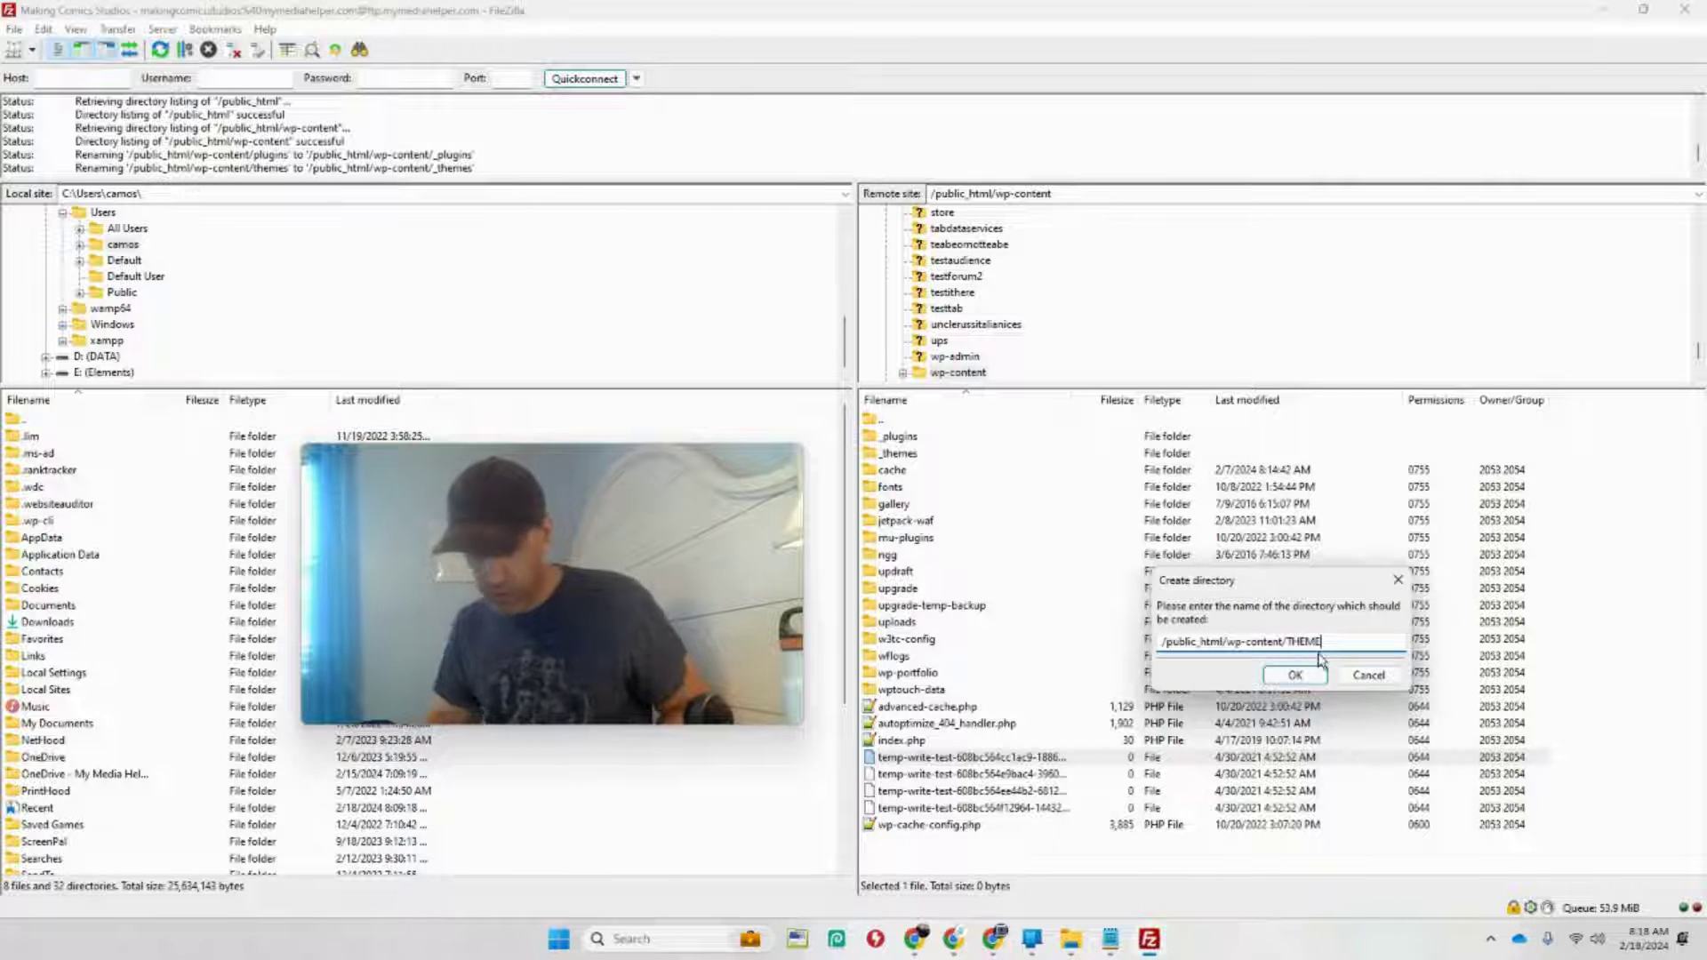
key(BackSpace)
key(BackSpace)
key(BackSpace)
key(BackSpace)
key(BackSpace)
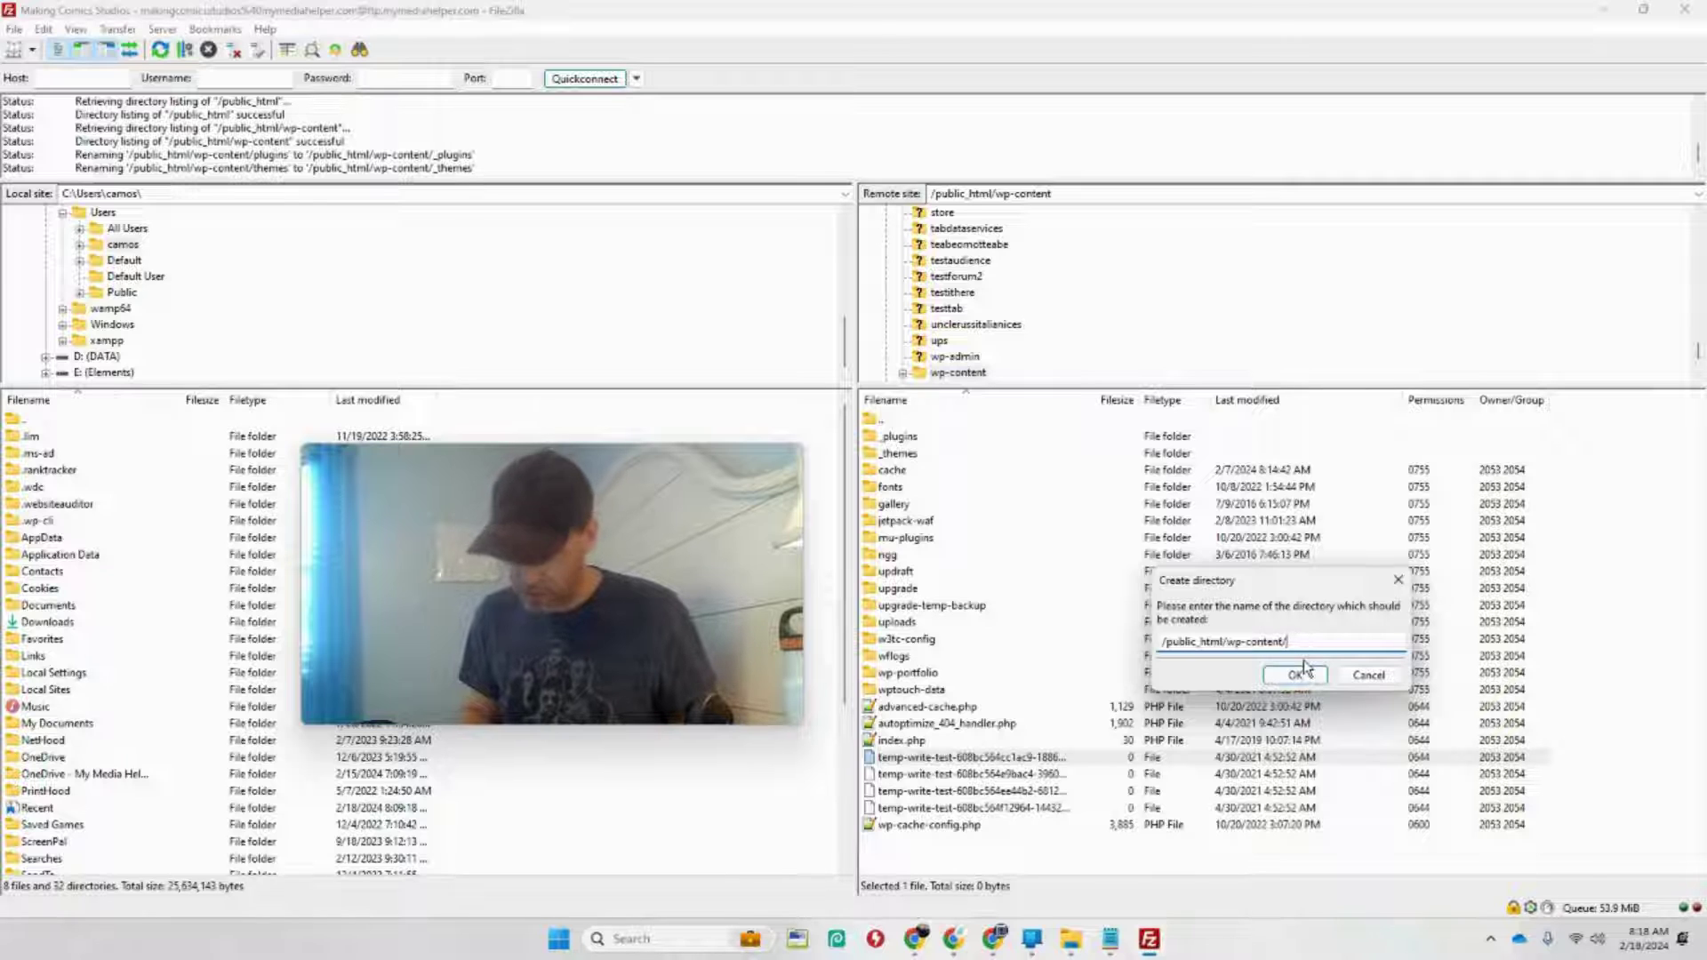
text(theme)
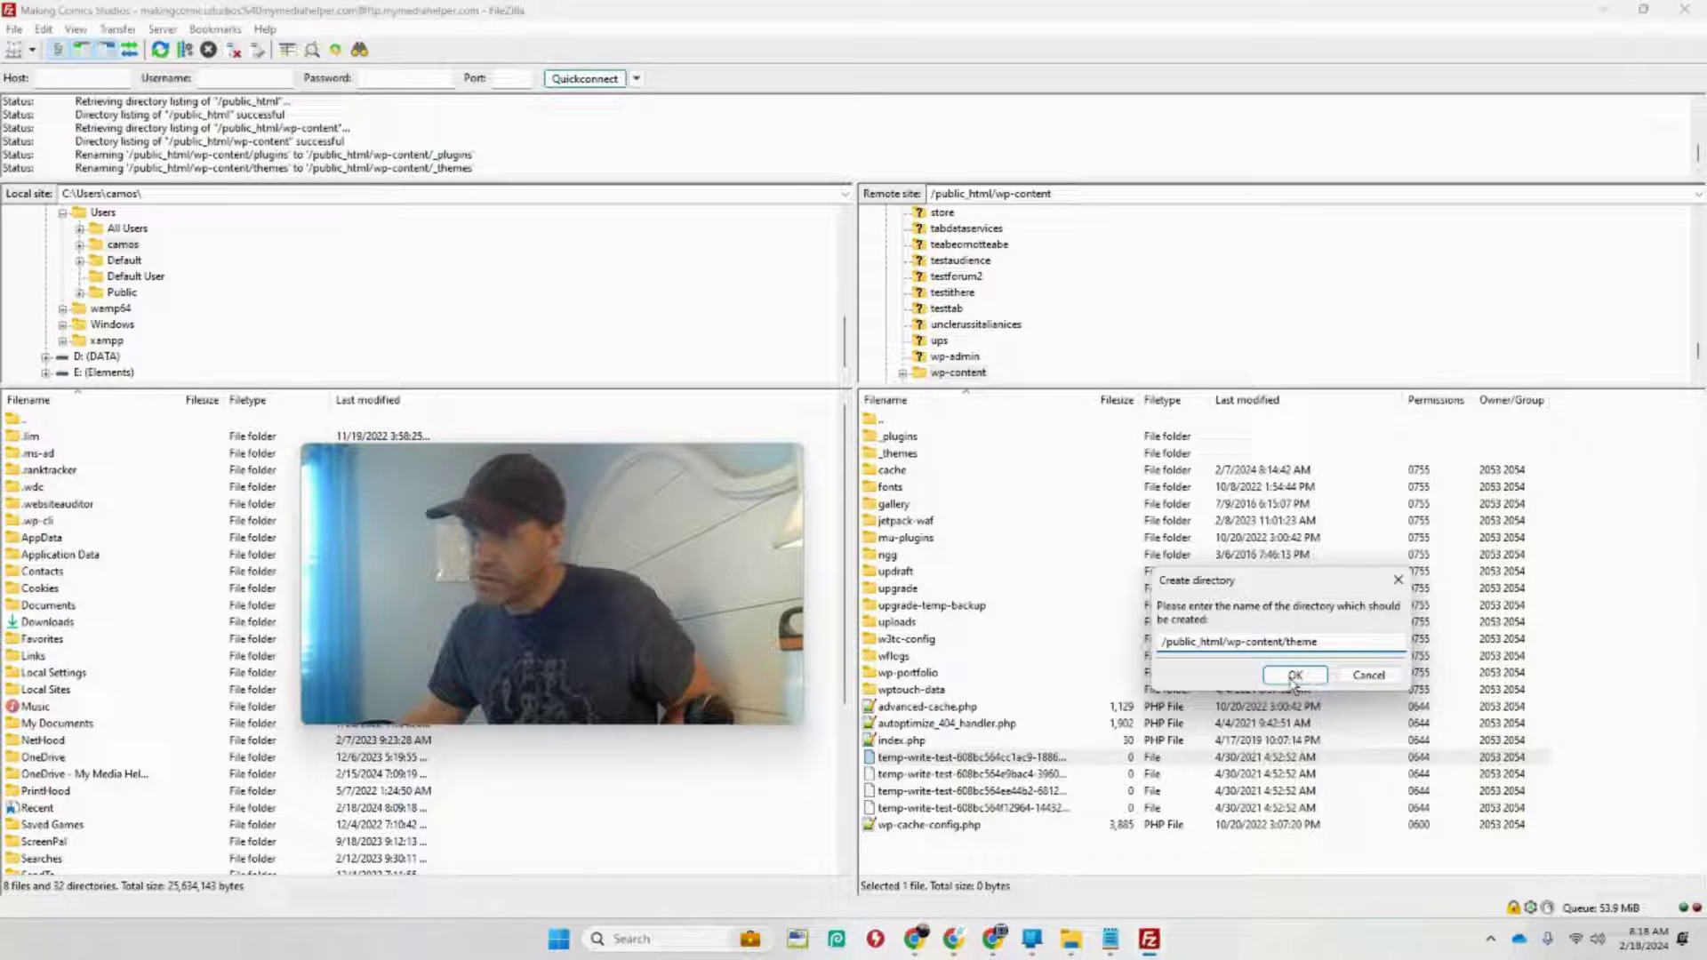
click(1293, 676)
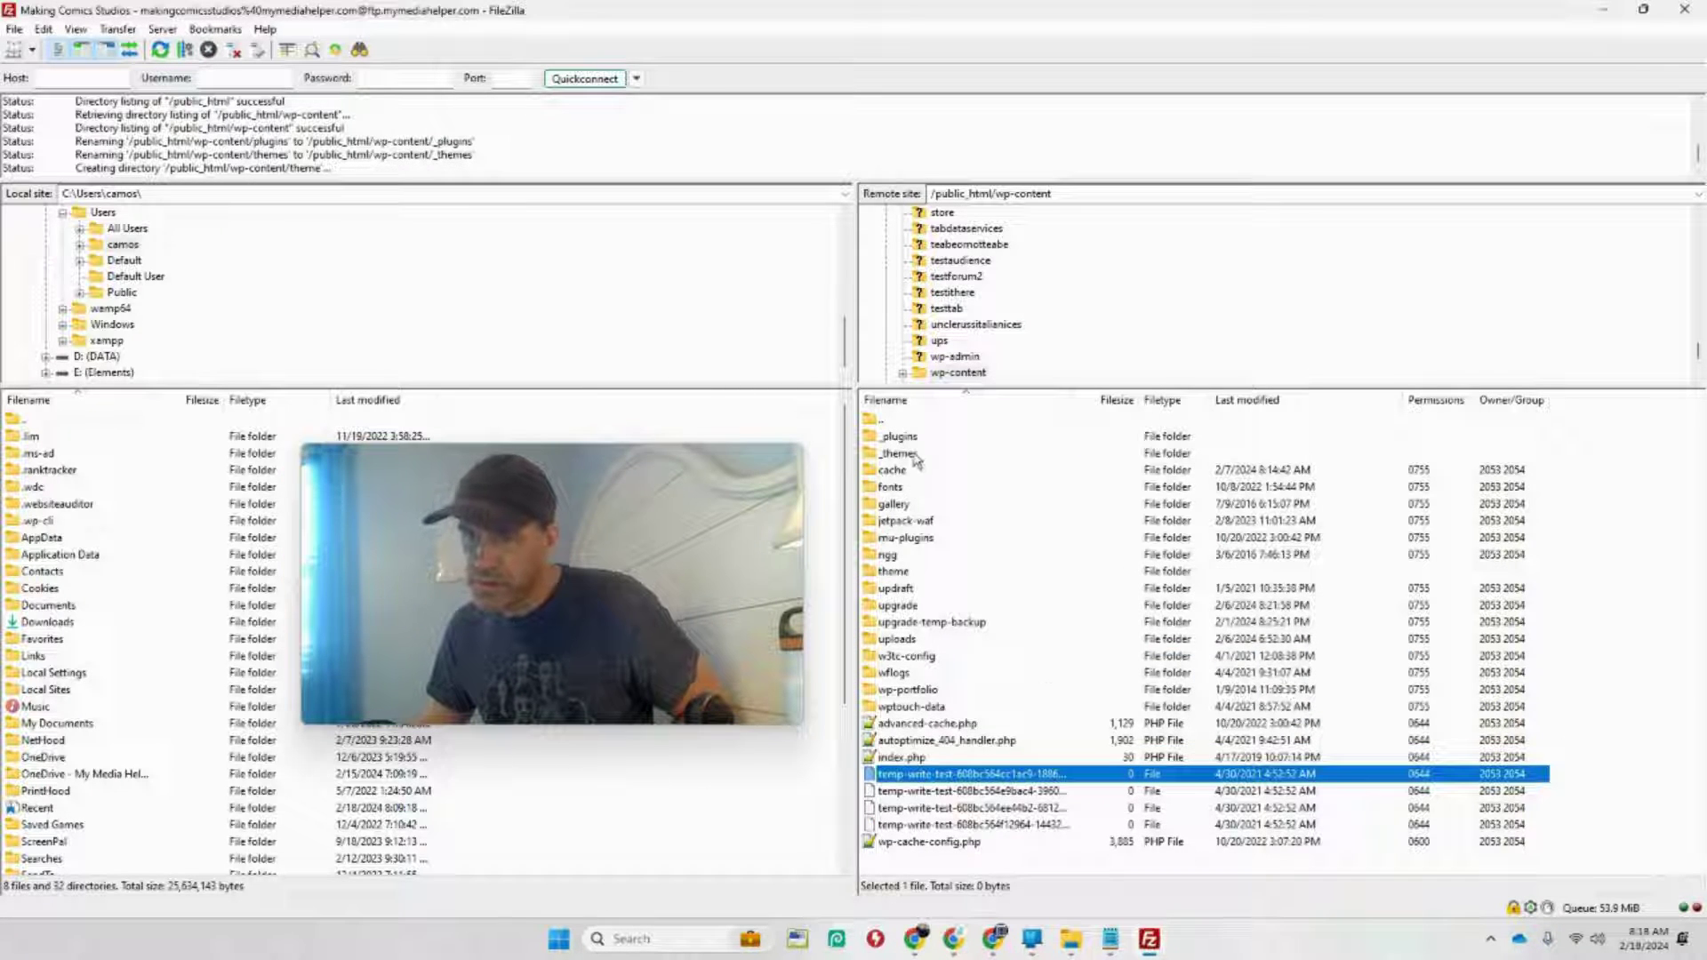
Step: Rename the remote theme folder in wp-content to themes
click(908, 572)
right_click(907, 574)
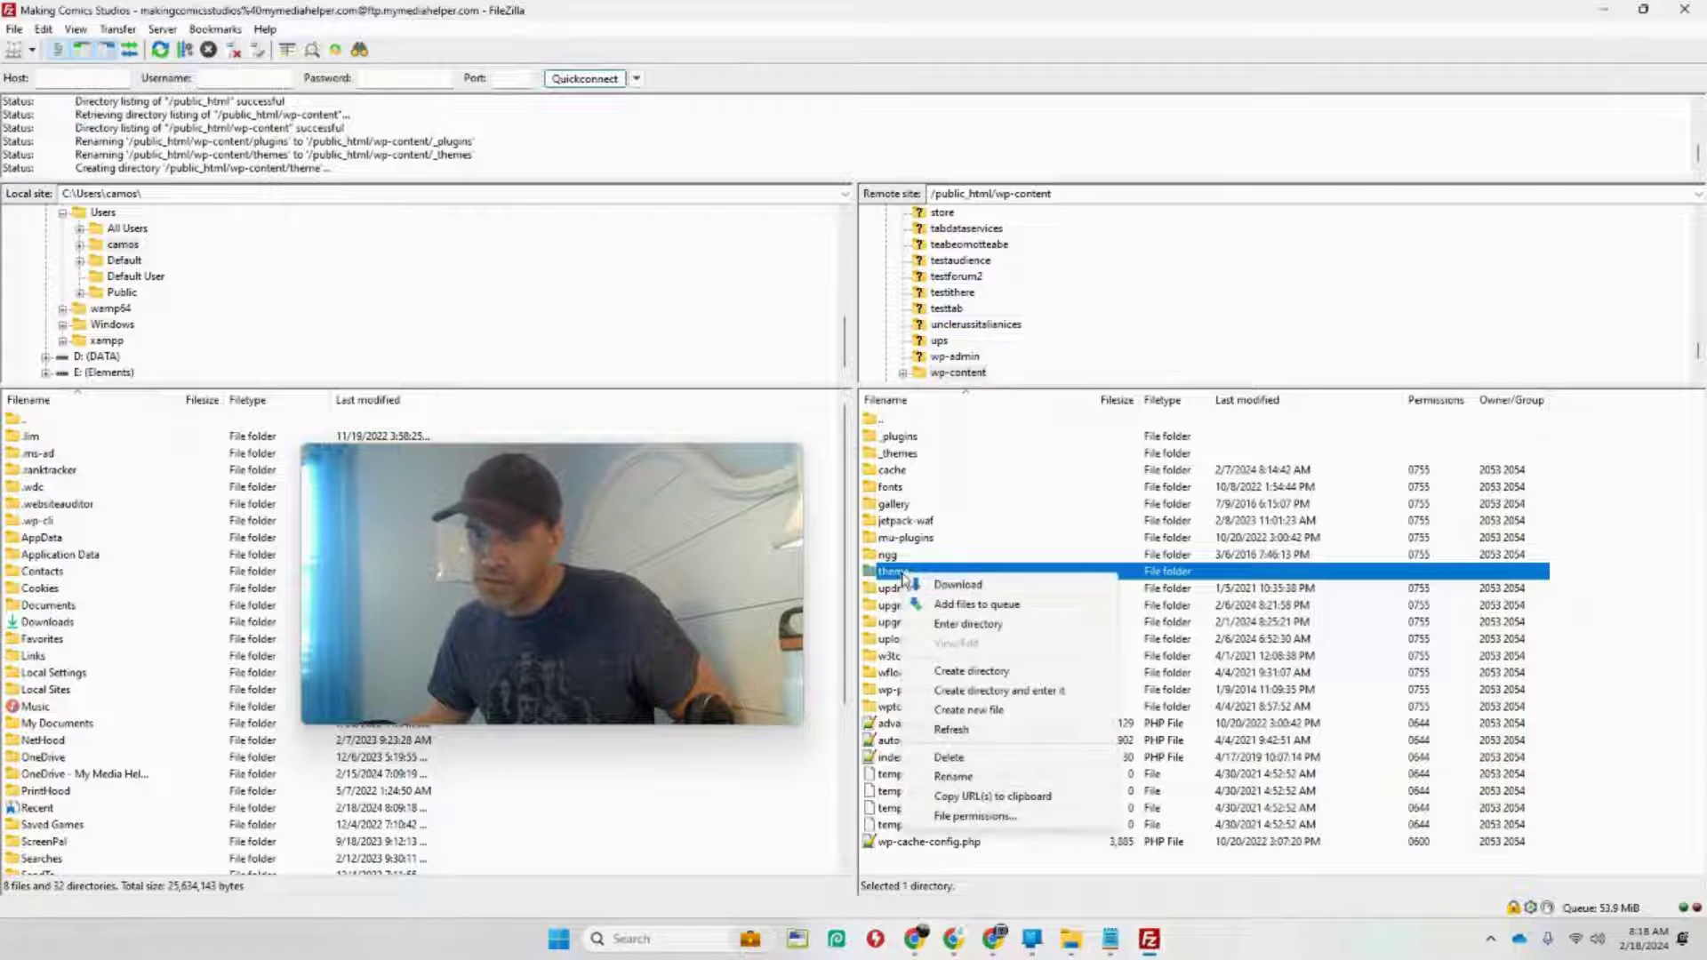
click(976, 778)
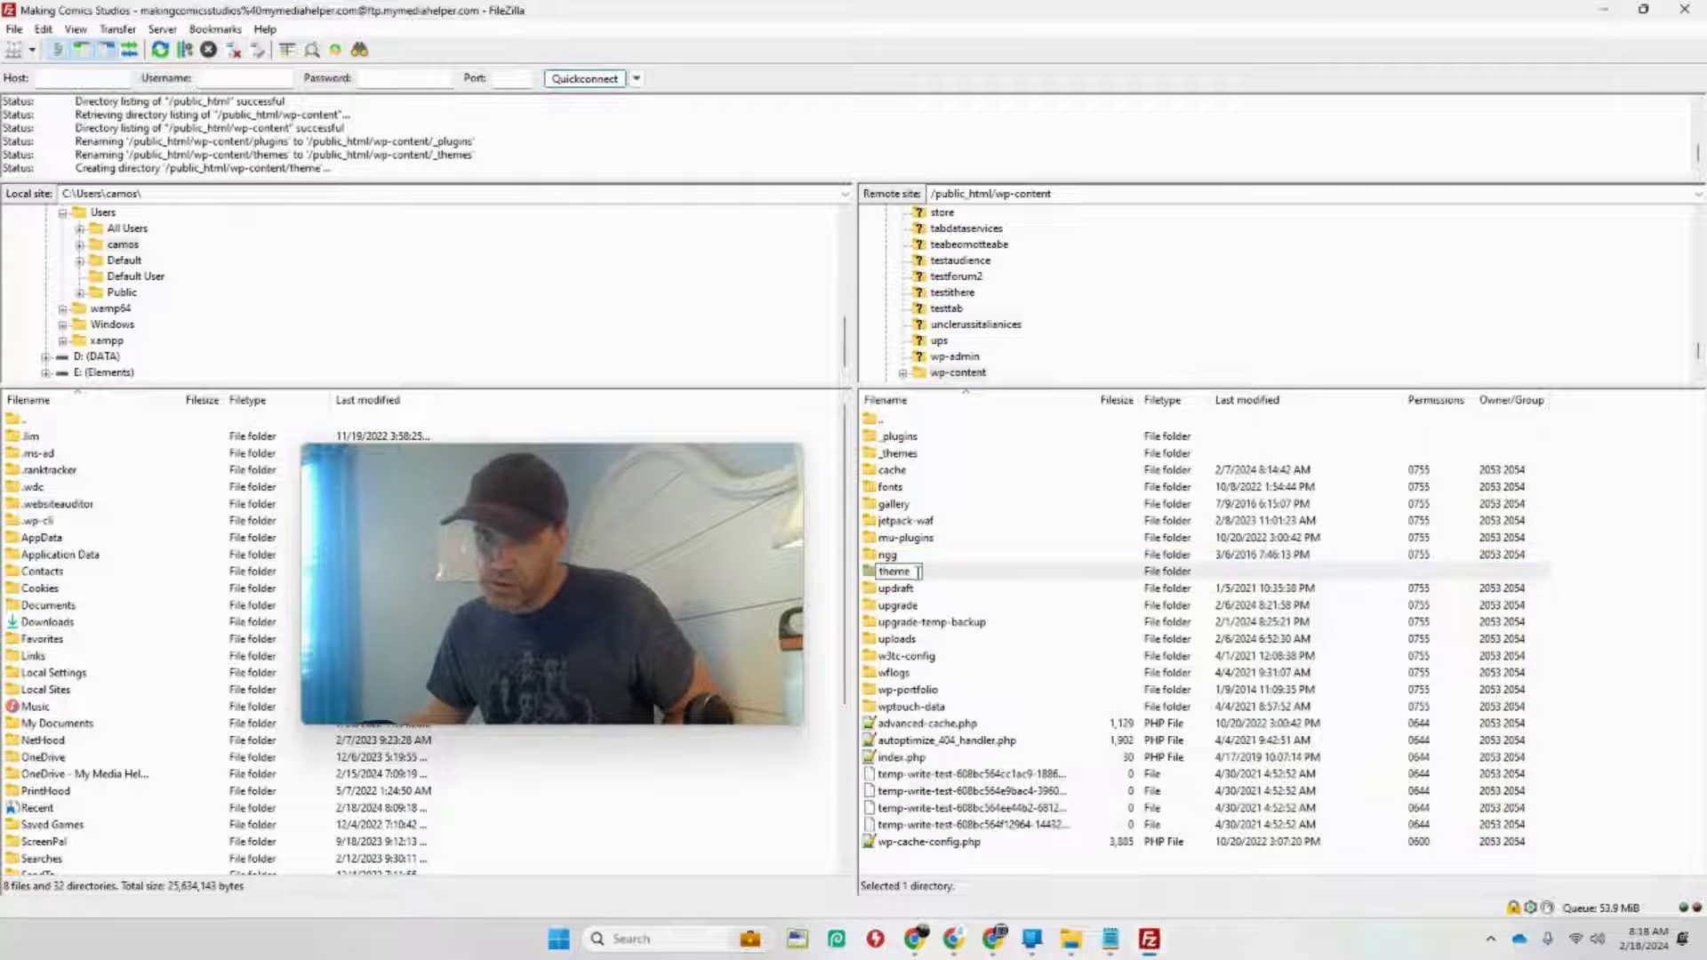
text(s)
key(Return)
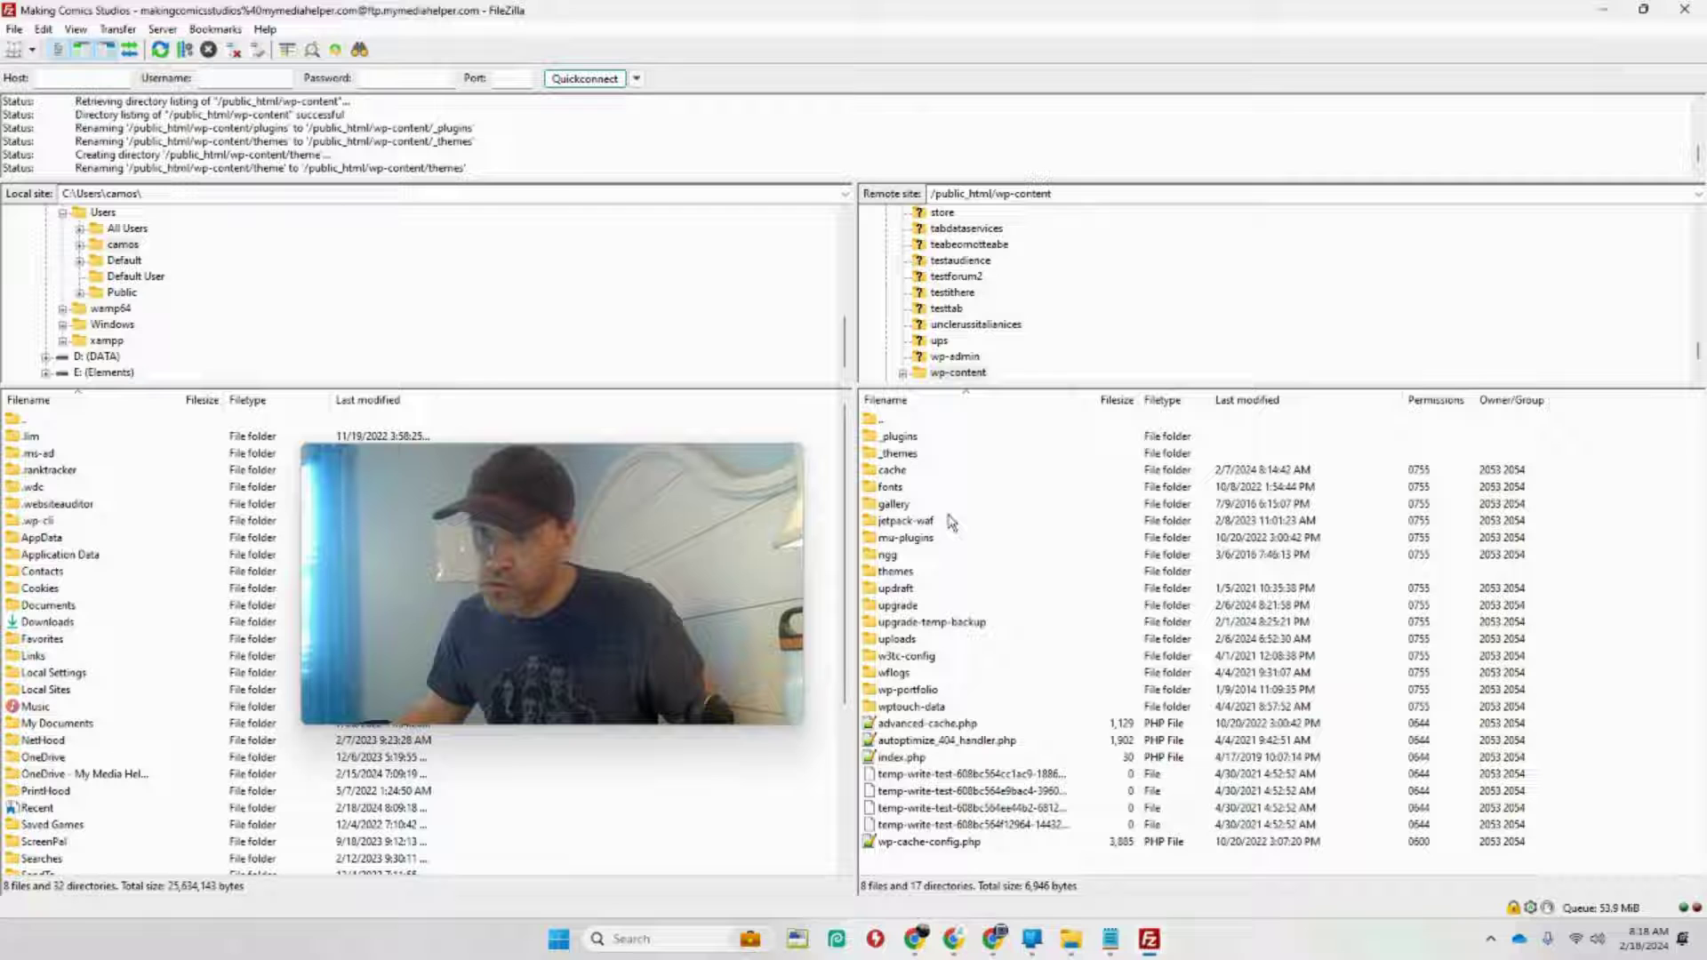
Step: Open the remote _themes folder and move its twentytwentyfour folder up into wp-content
double_click(909, 472)
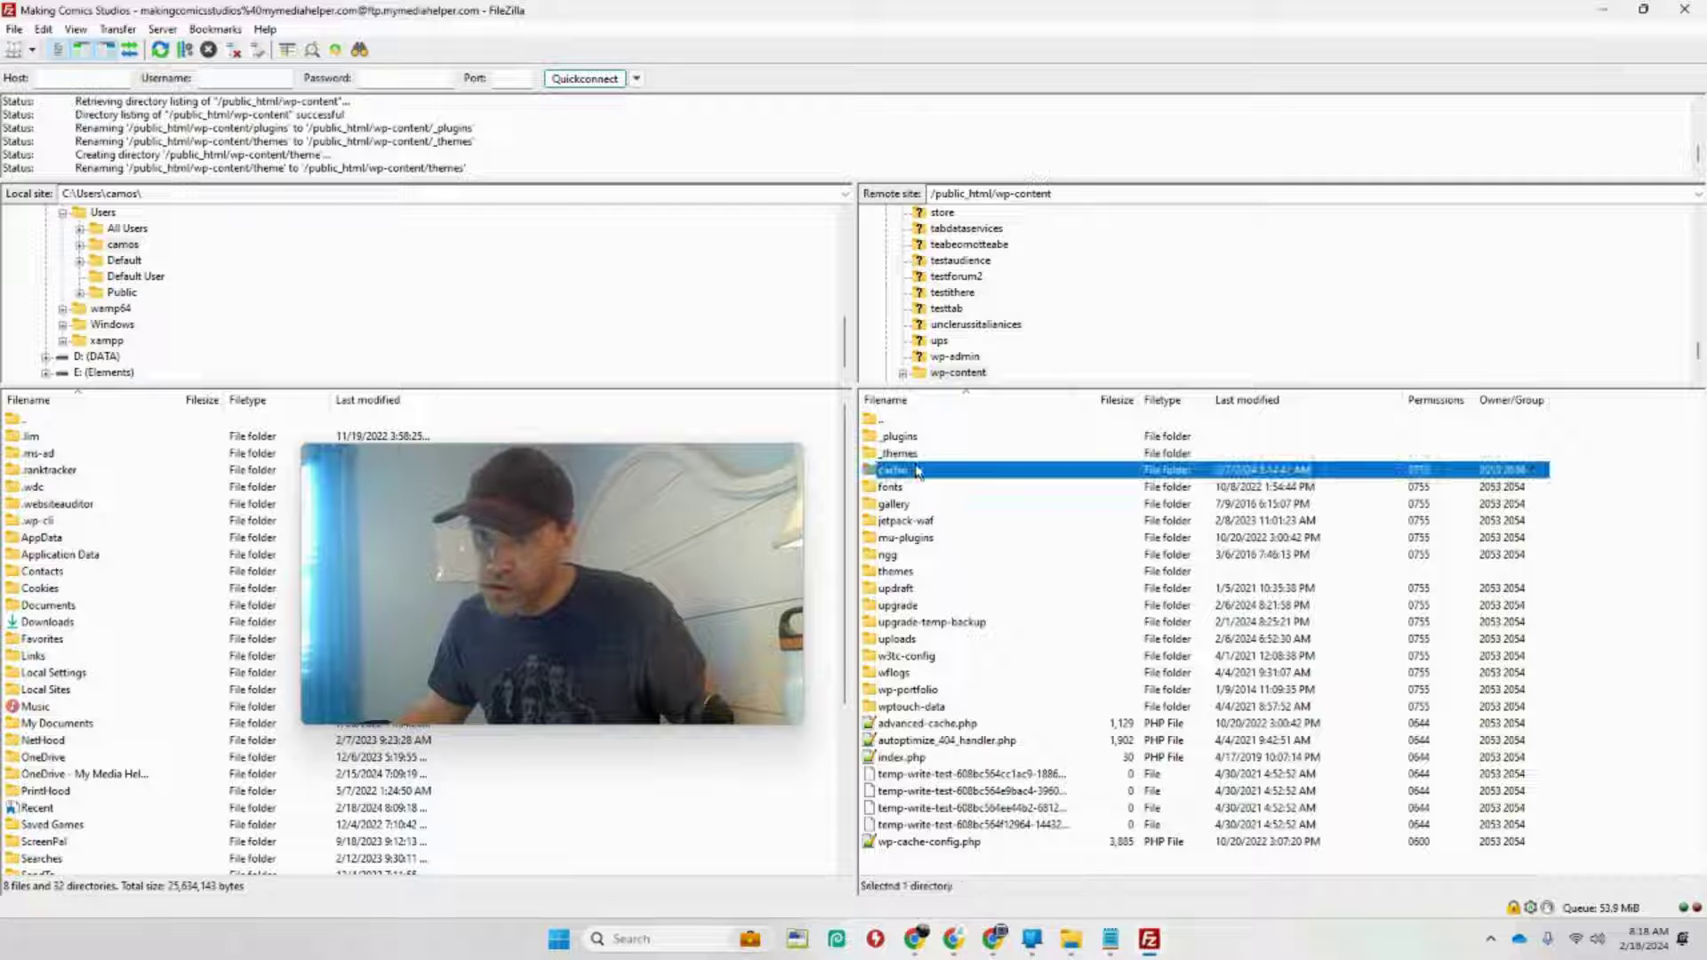
double_click(898, 420)
double_click(910, 454)
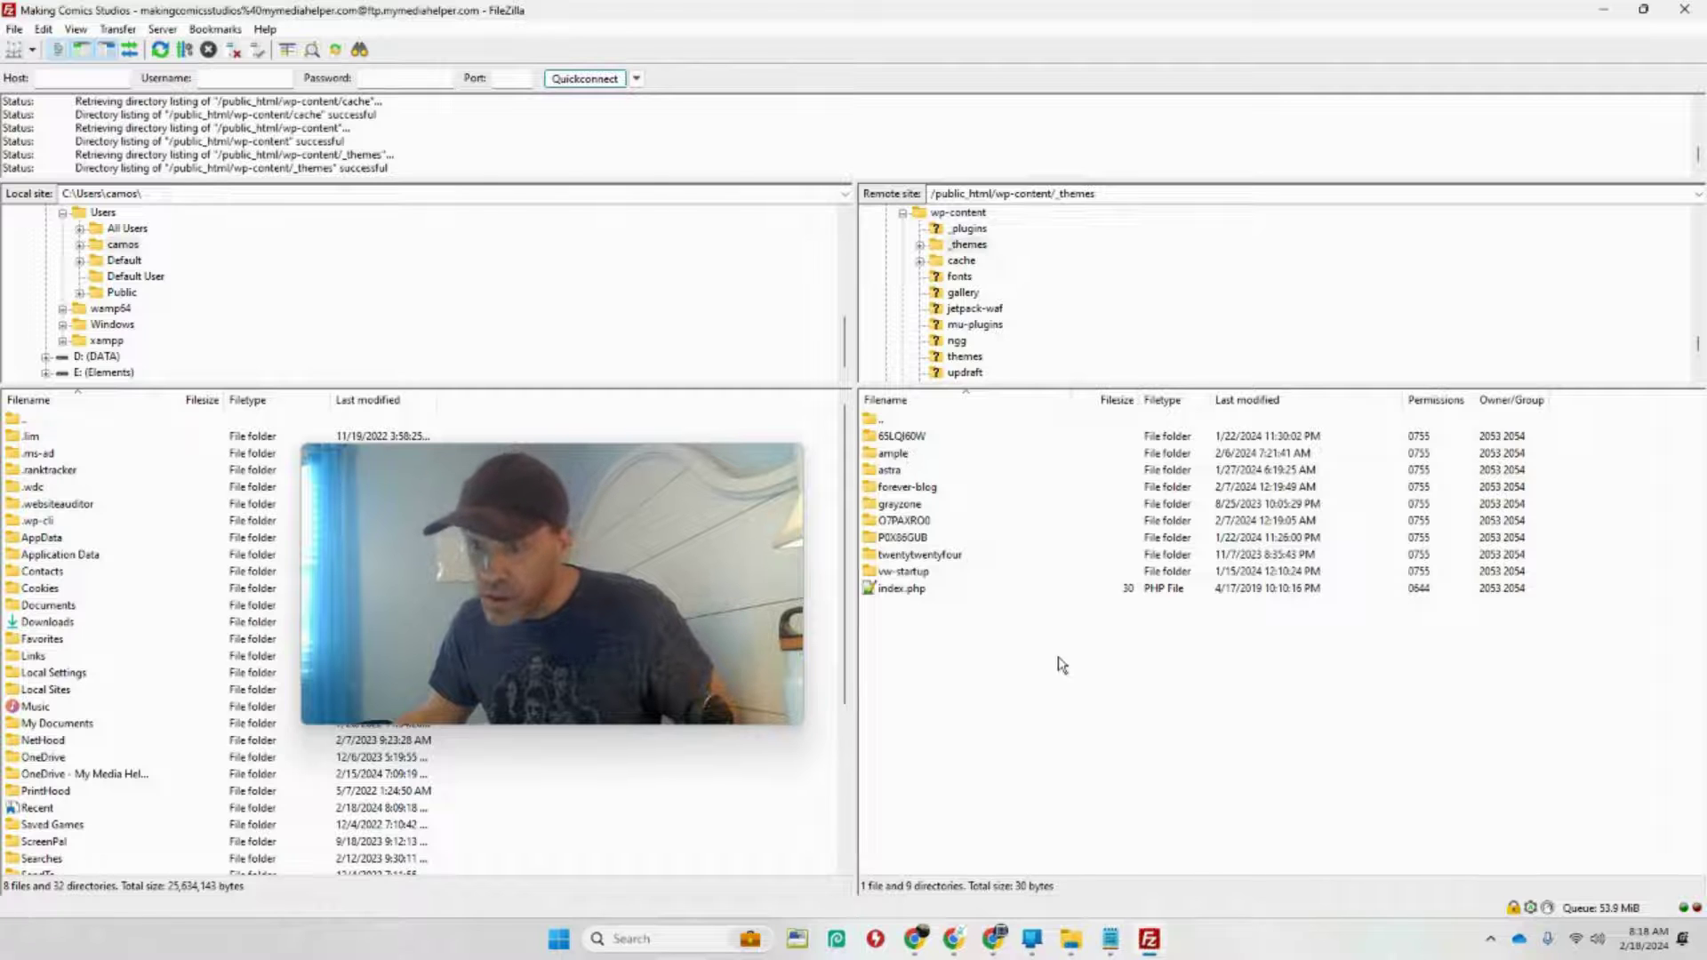
click(925, 556)
right_click(924, 556)
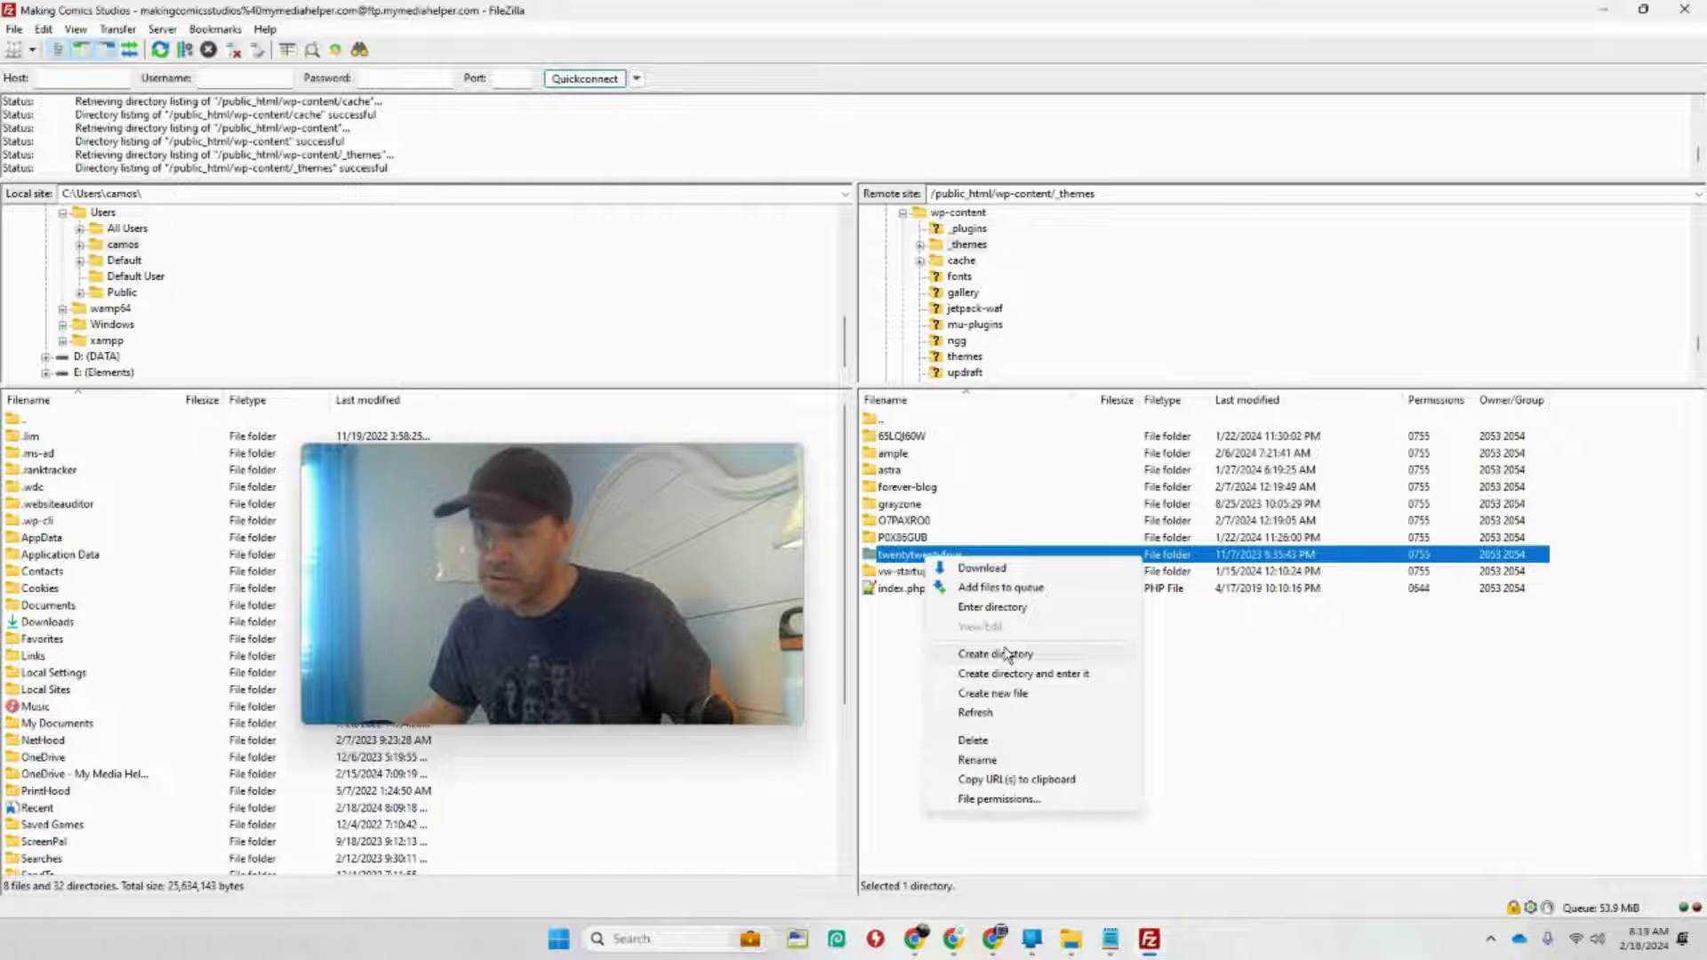
click(1330, 769)
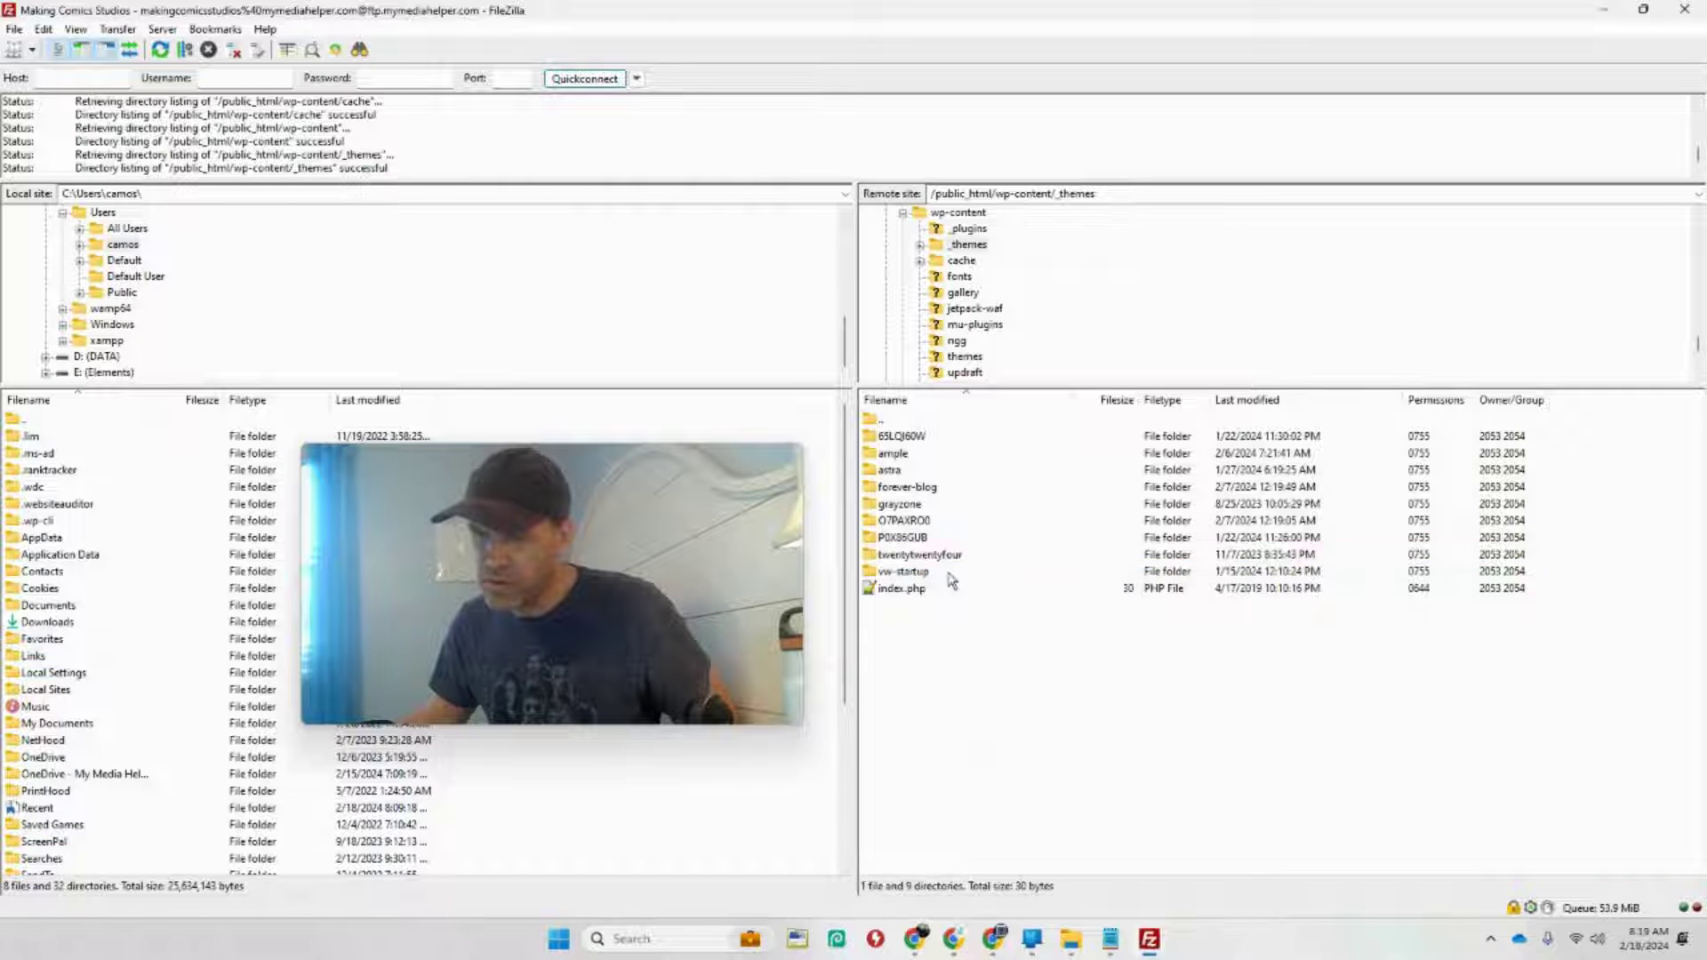
drag(953, 560, 950, 427)
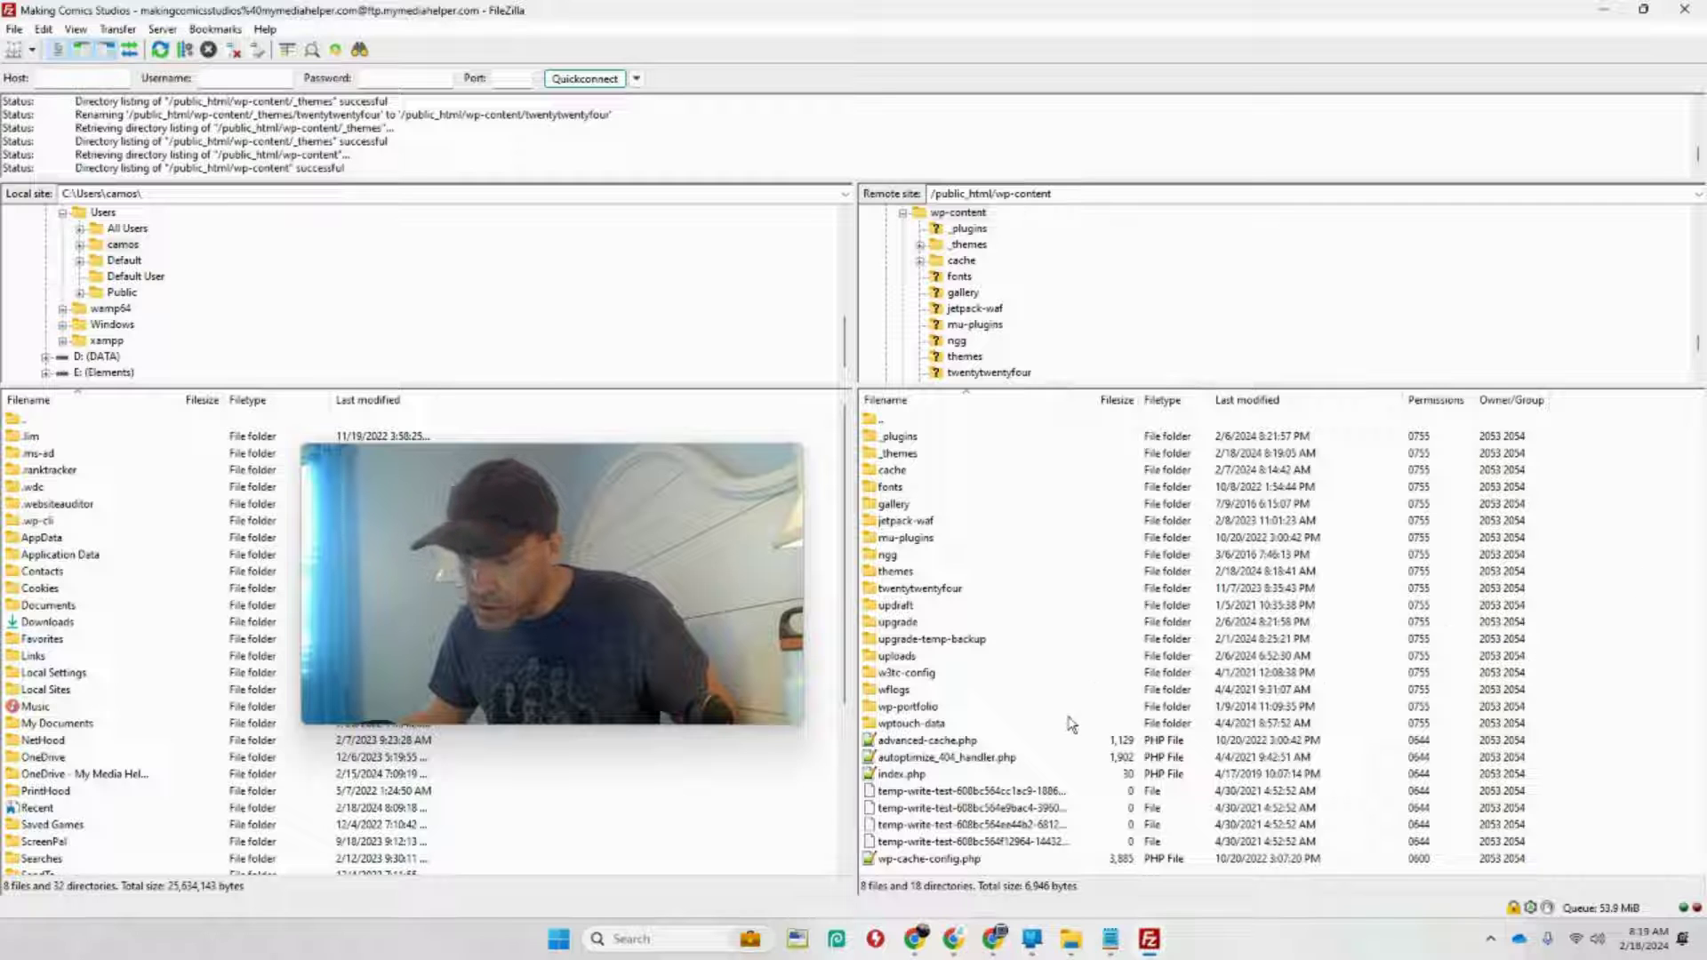
Step: Move the twentytwentyfour folder from wp-content into the themes folder and open themes to check it
click(942, 591)
drag(942, 594, 954, 576)
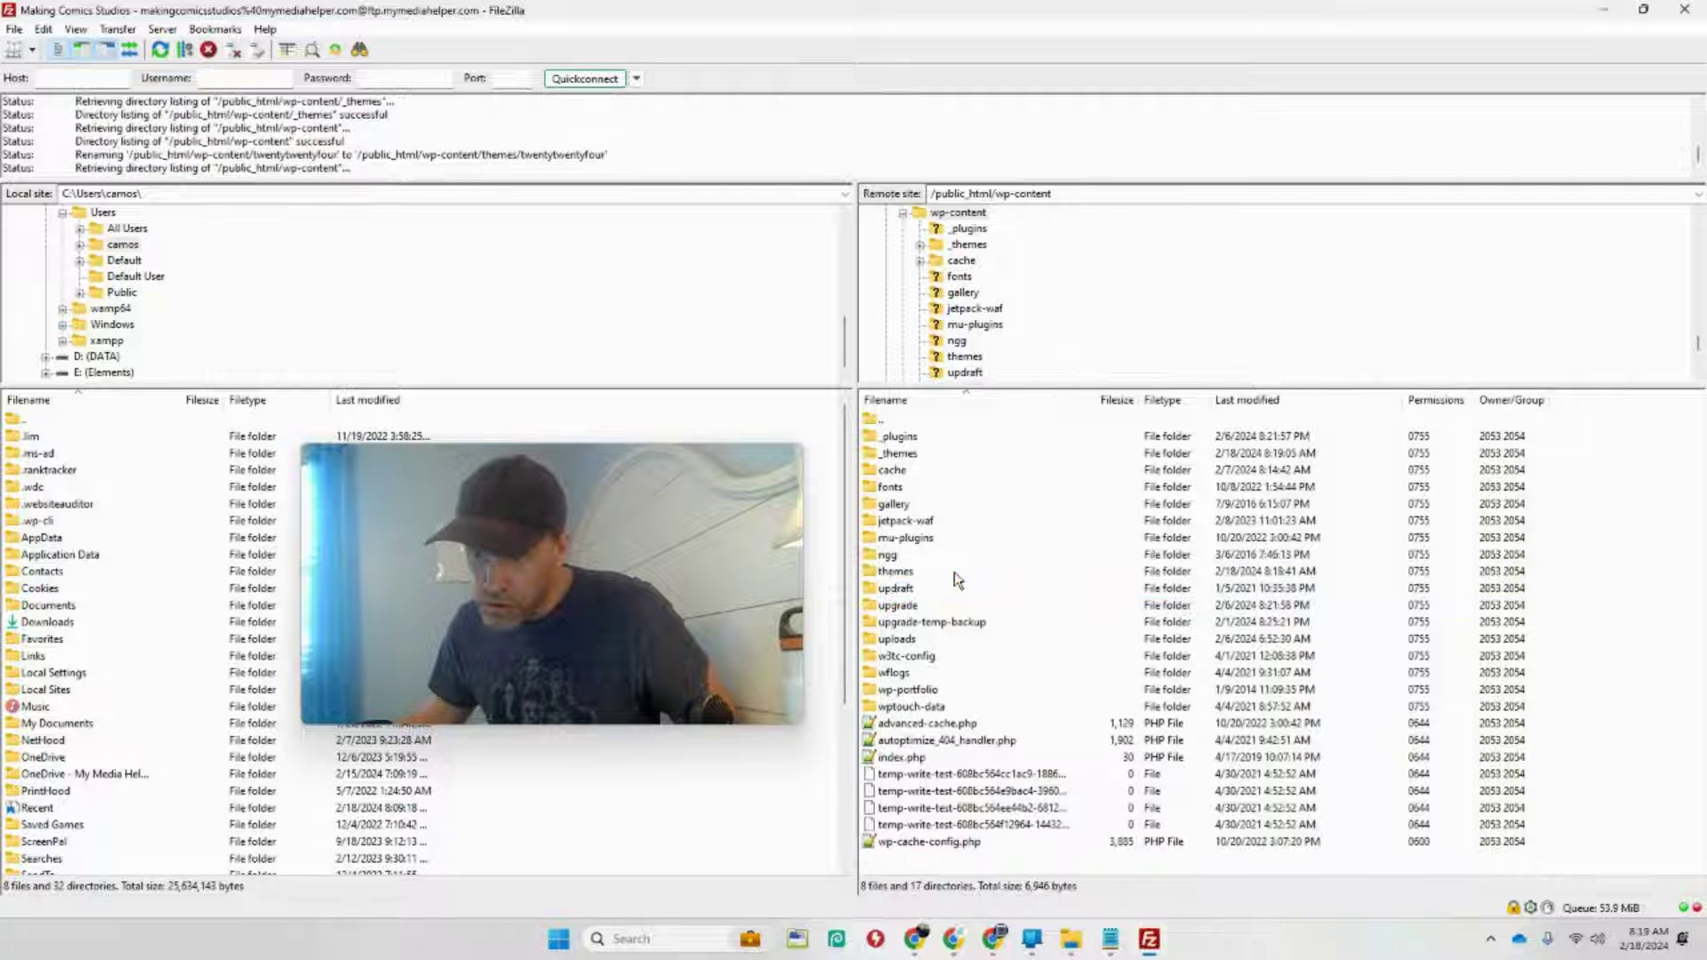
double_click(900, 573)
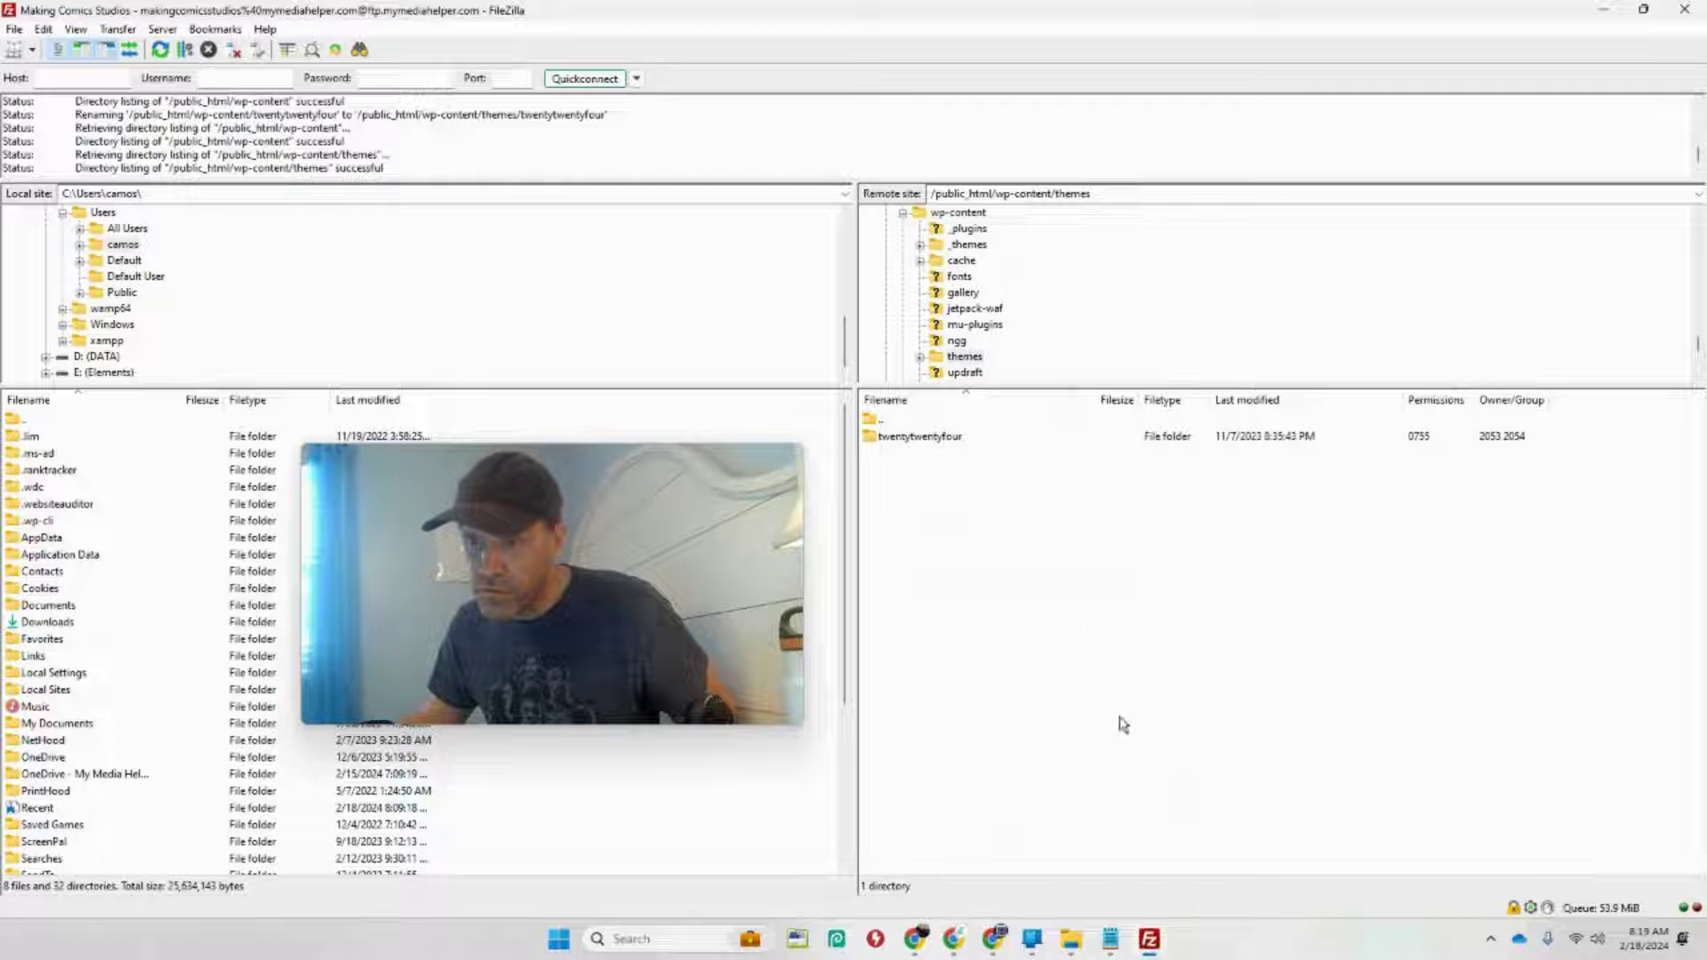
Step: Switch to Chrome and reload mymediahelper.com to check the site with only the twentytwentyfour theme in place
mouse_move(948, 944)
click(723, 845)
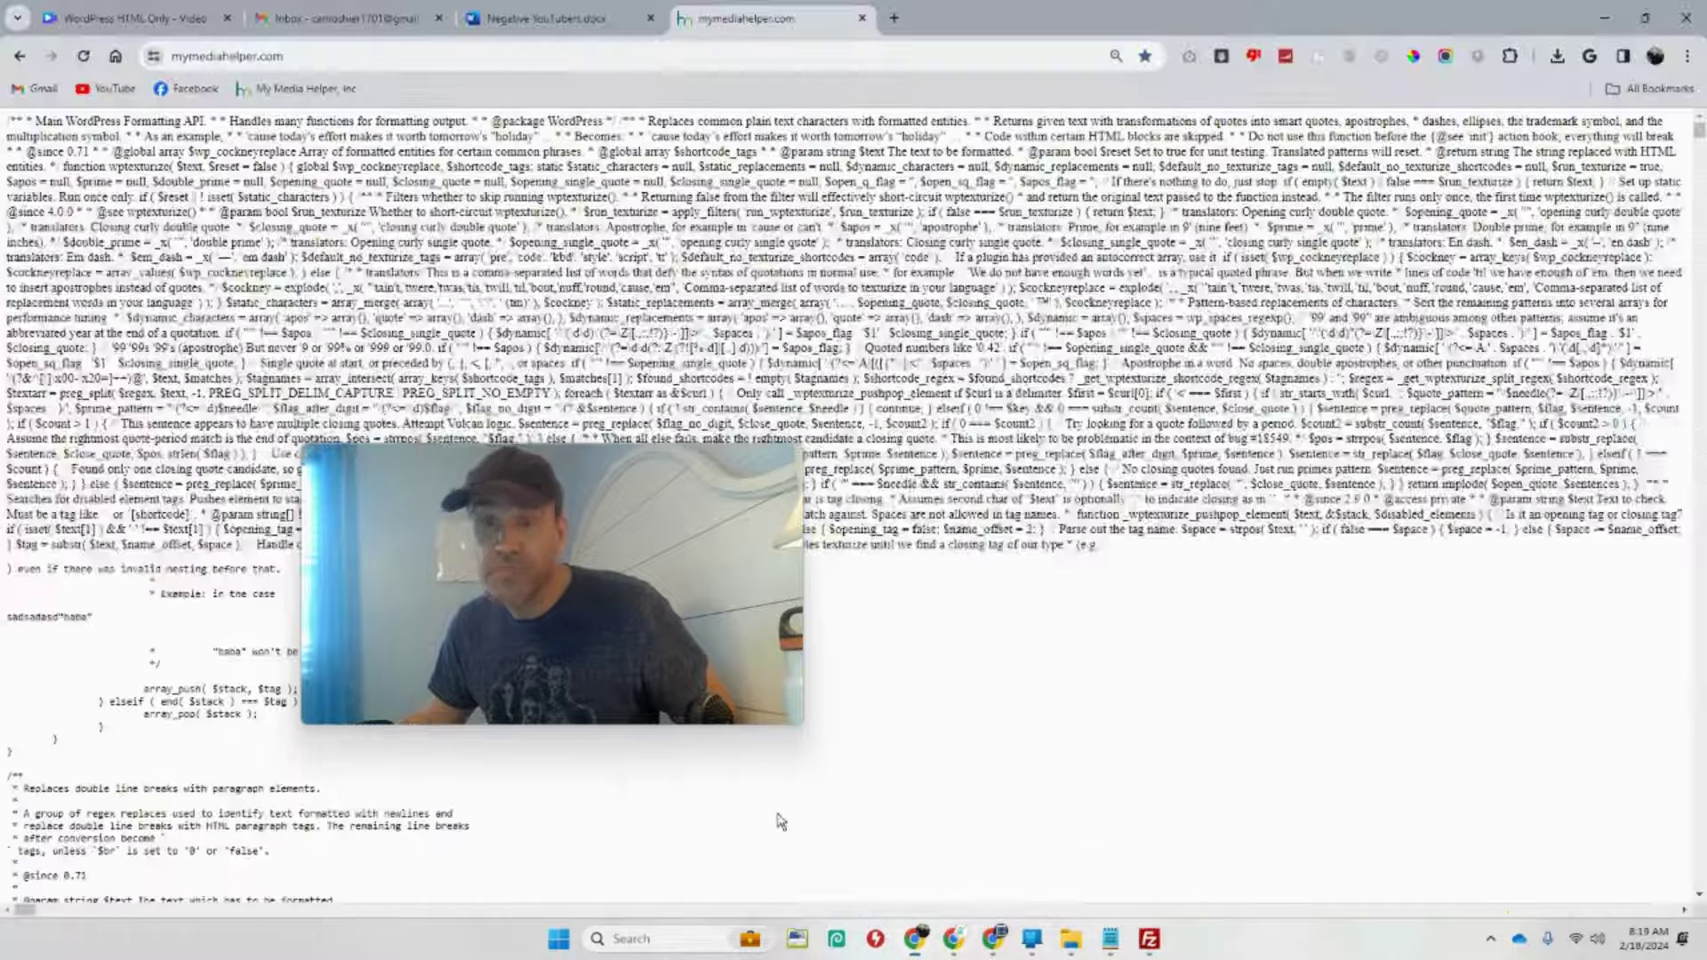
click(83, 57)
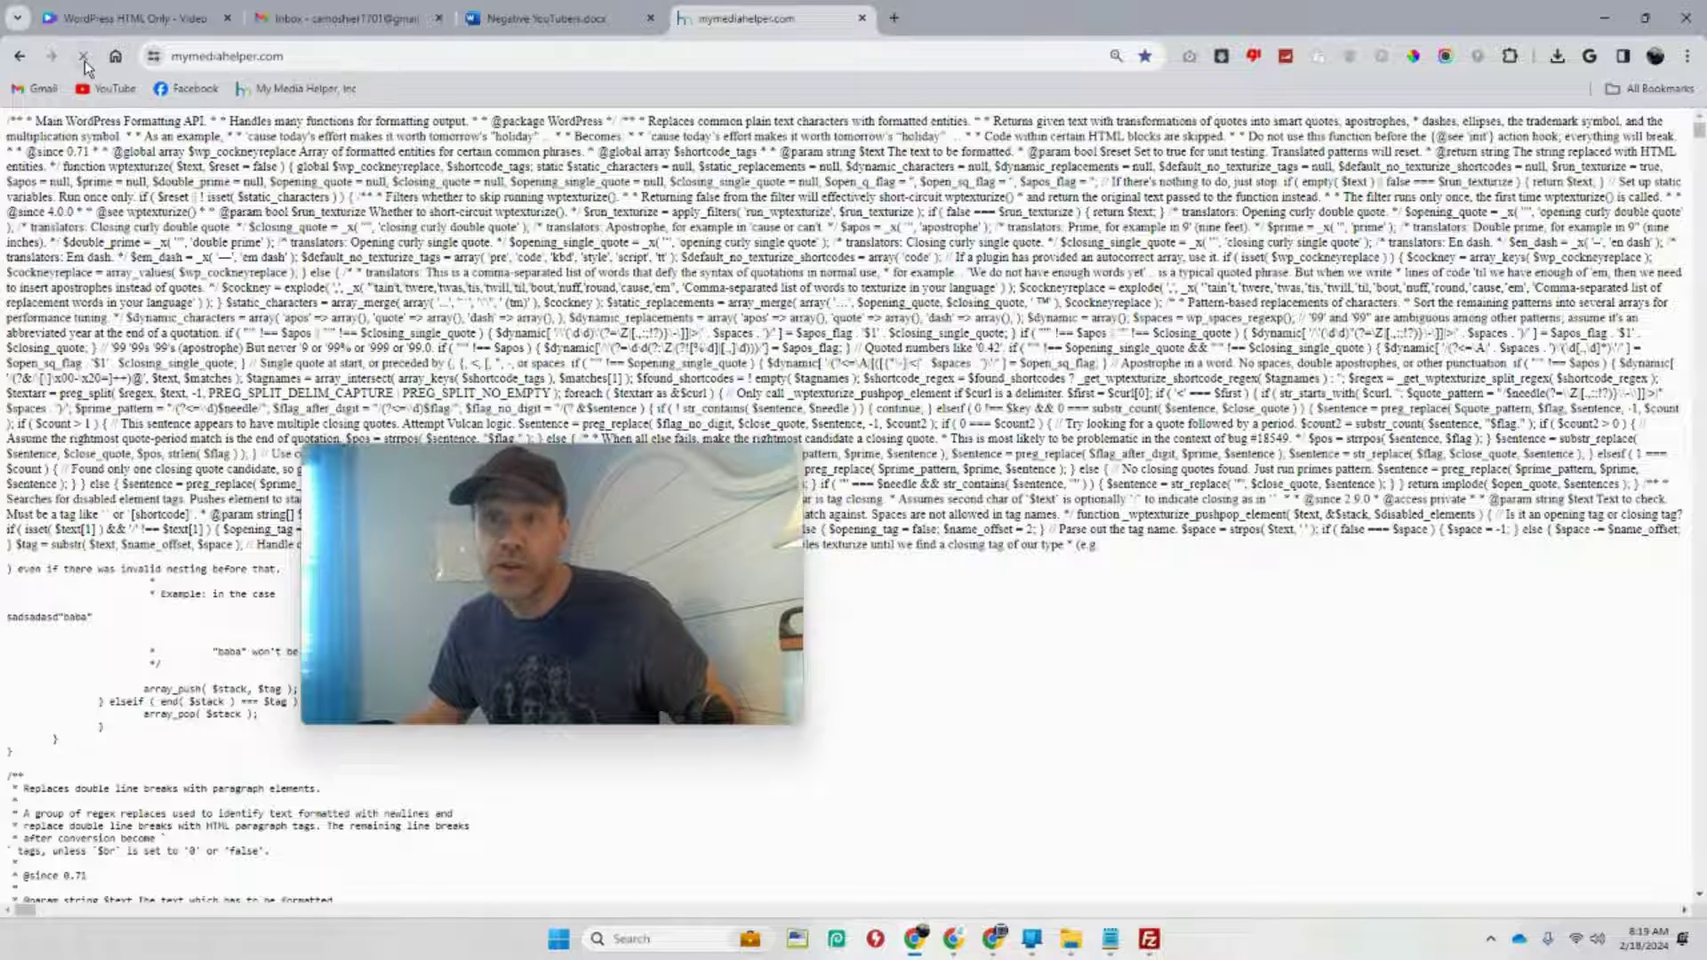
drag(650, 504, 1345, 451)
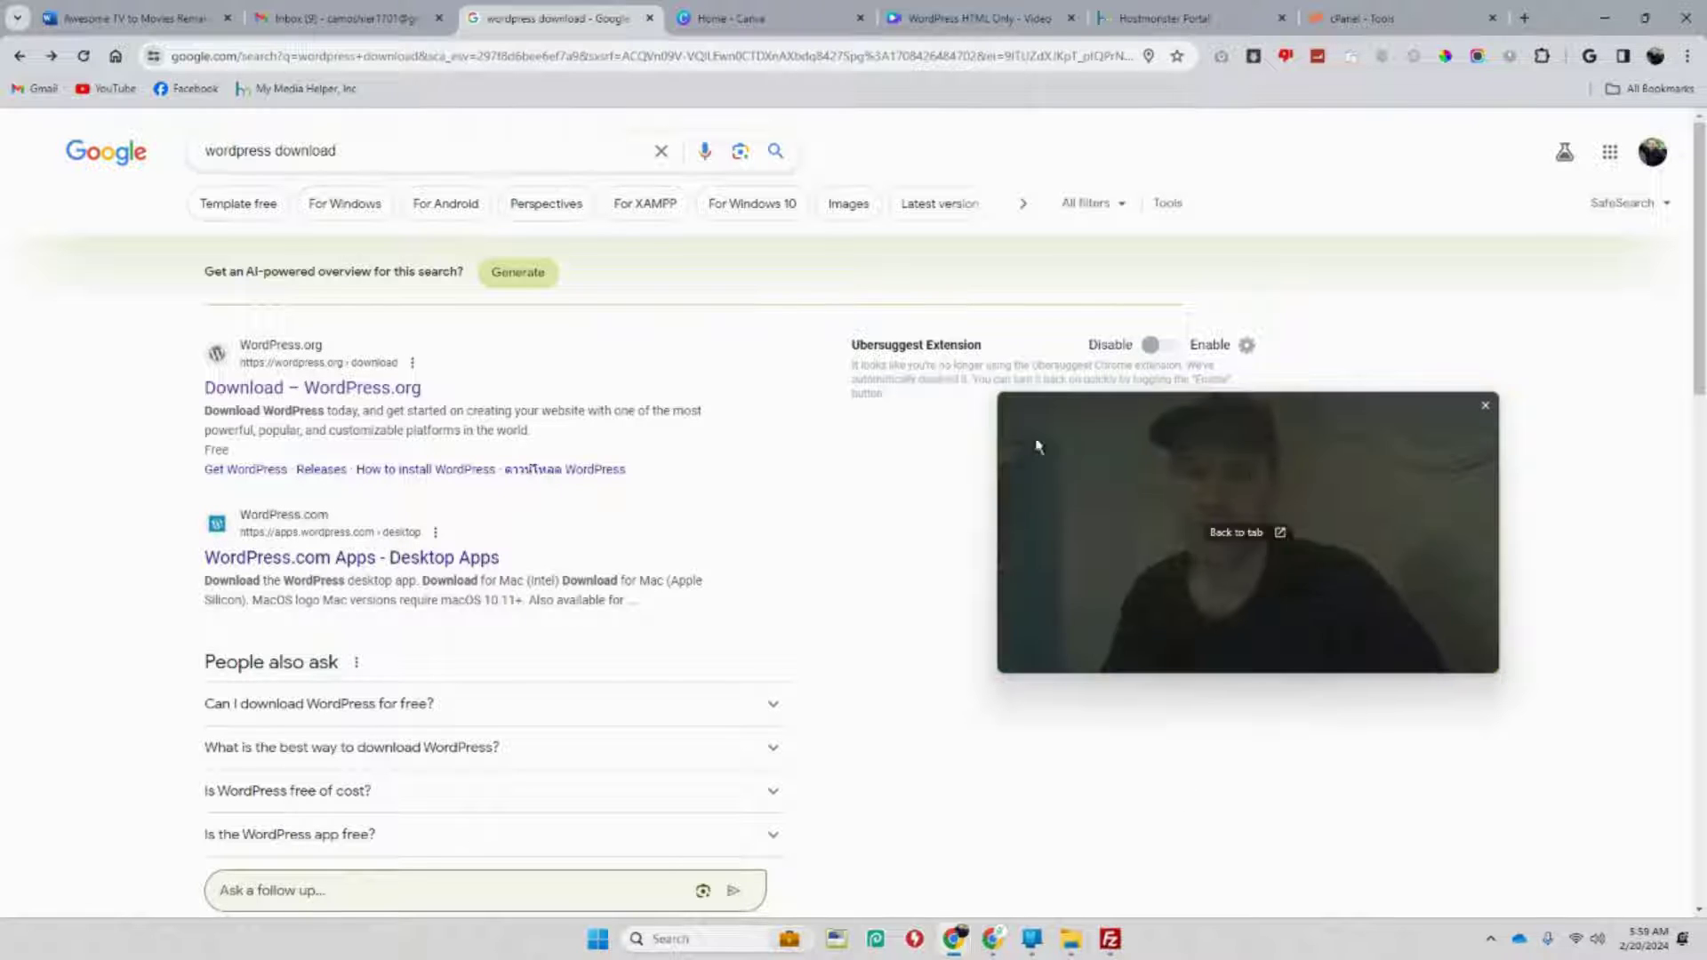
Step: Open the WordPress.org download page from the Google results, glance at FileZilla, and return to Chrome
click(401, 400)
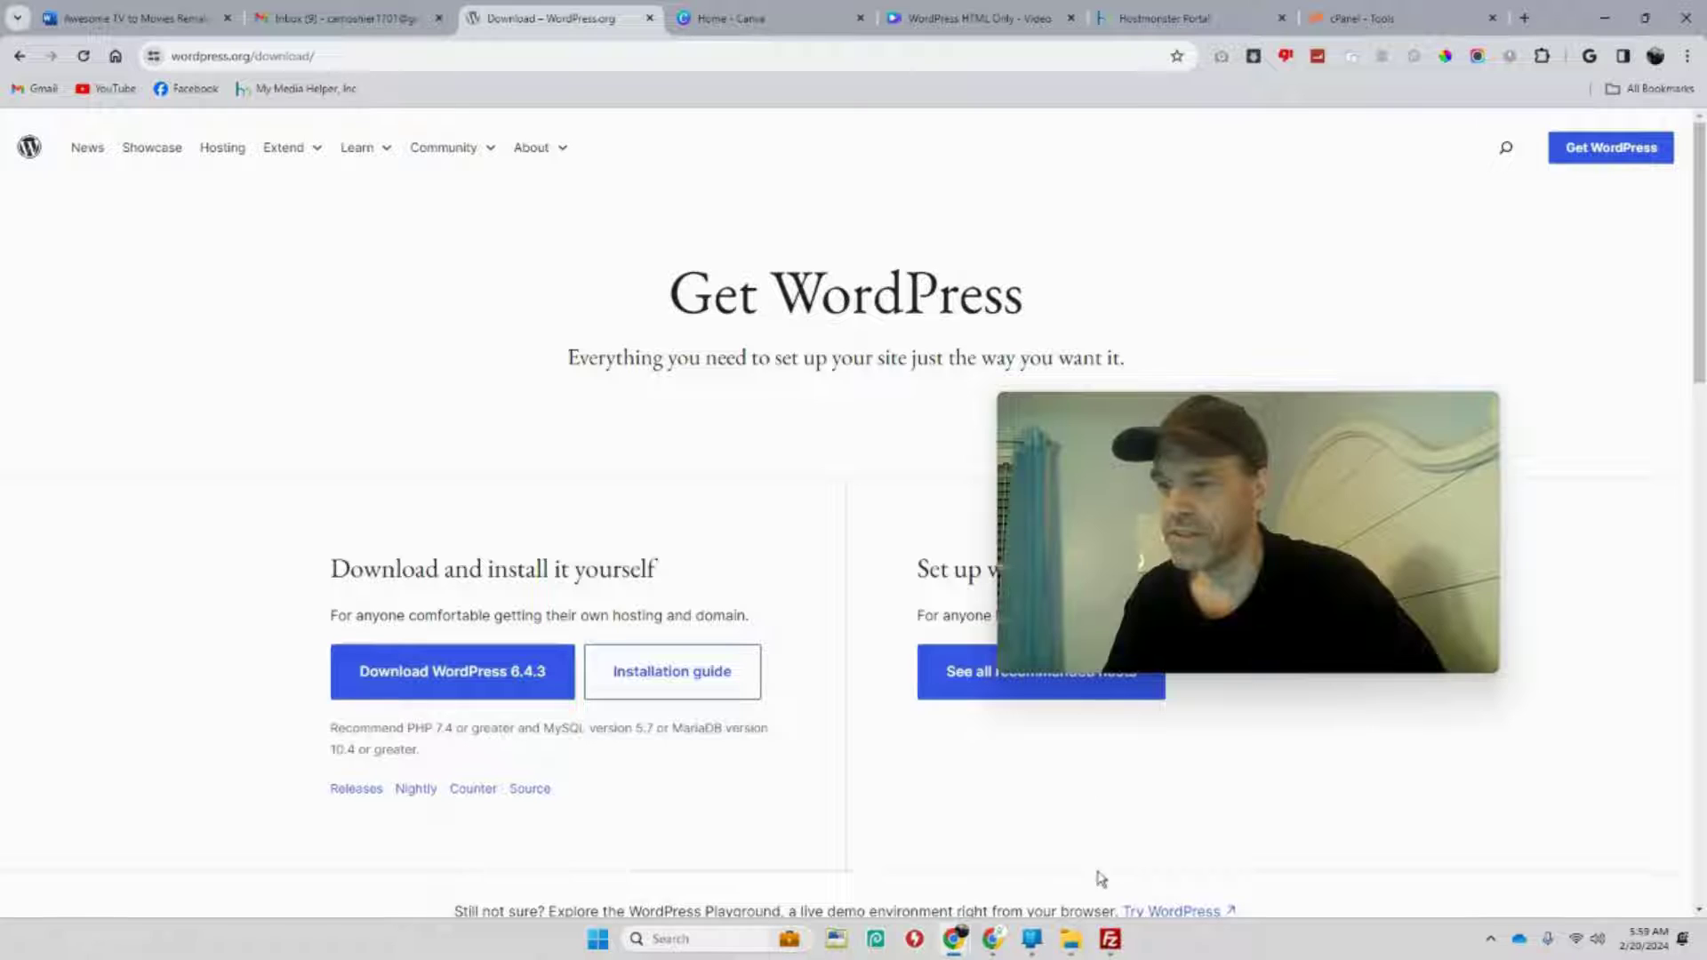
click(1119, 951)
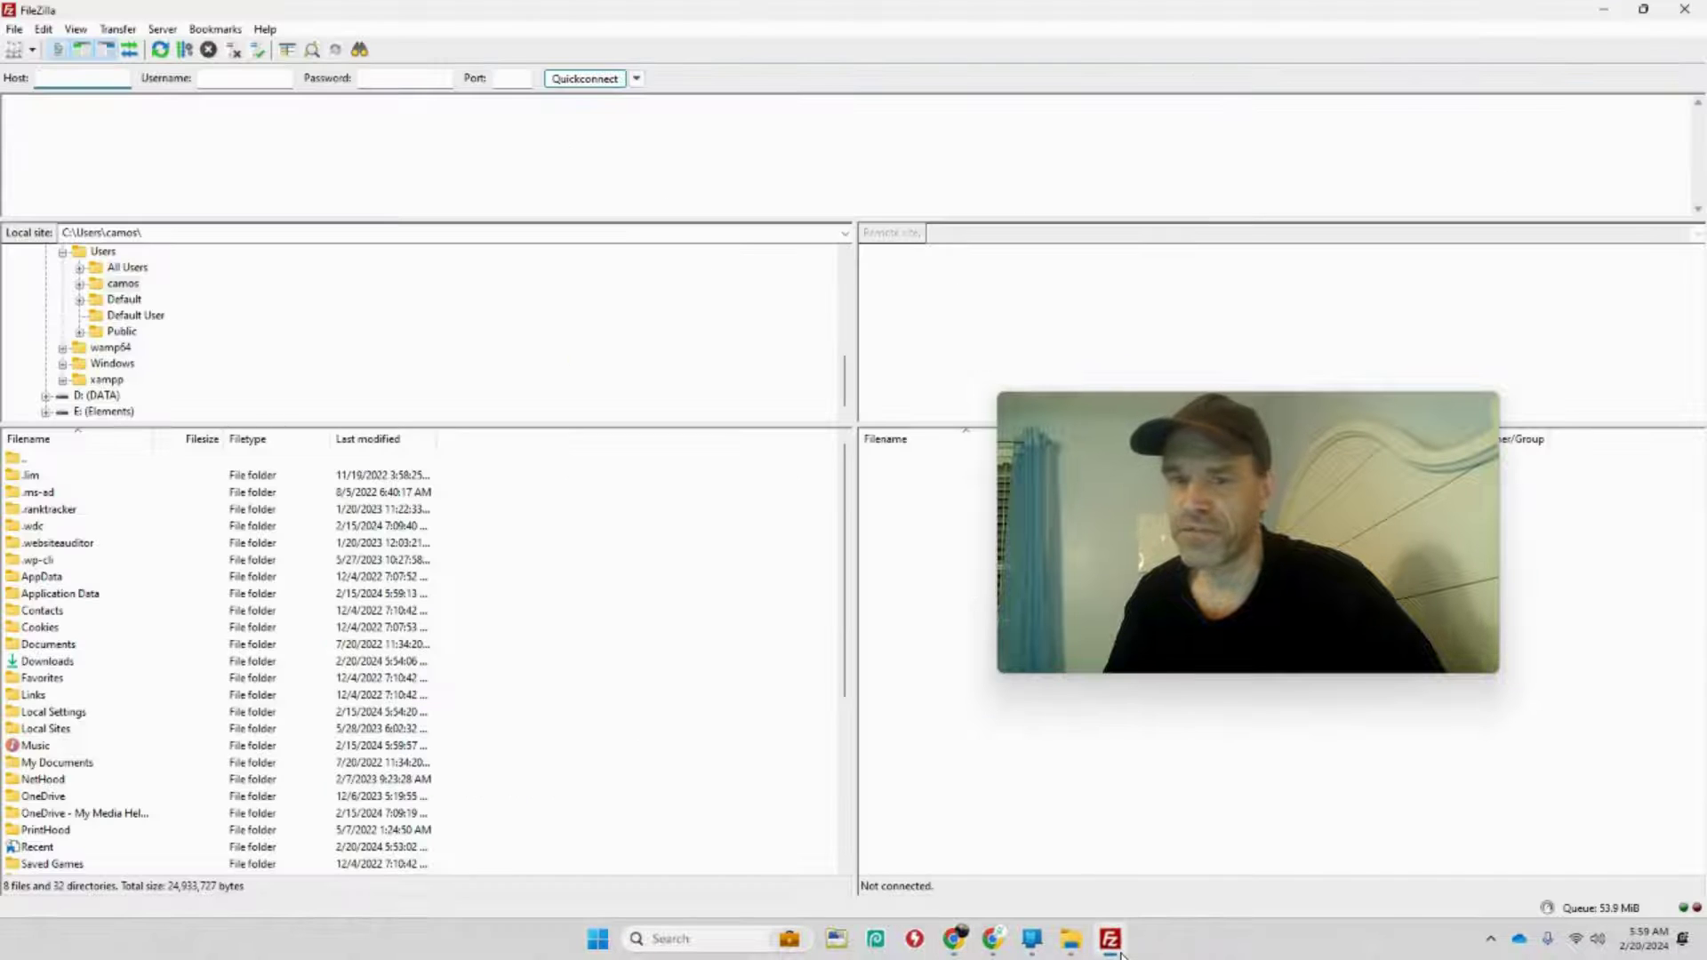
mouse_move(997, 945)
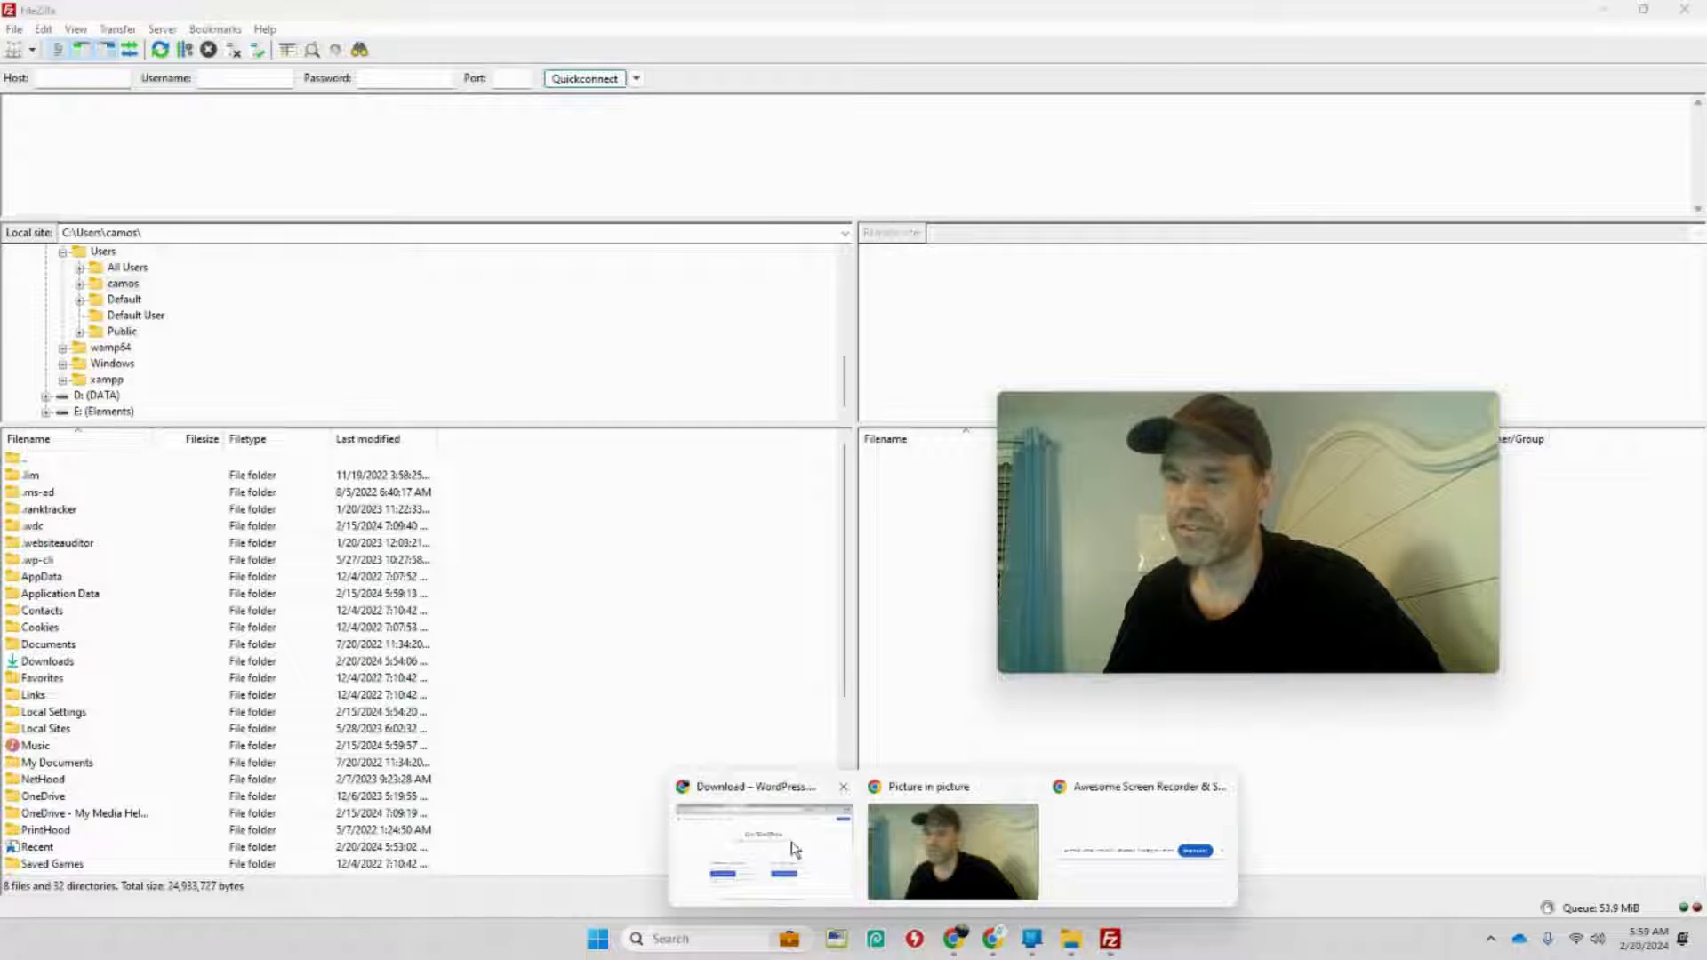
click(762, 840)
Step: Open the WordPress installer in Softaculous from cPanel and look through the list of existing WordPress installations
click(1334, 18)
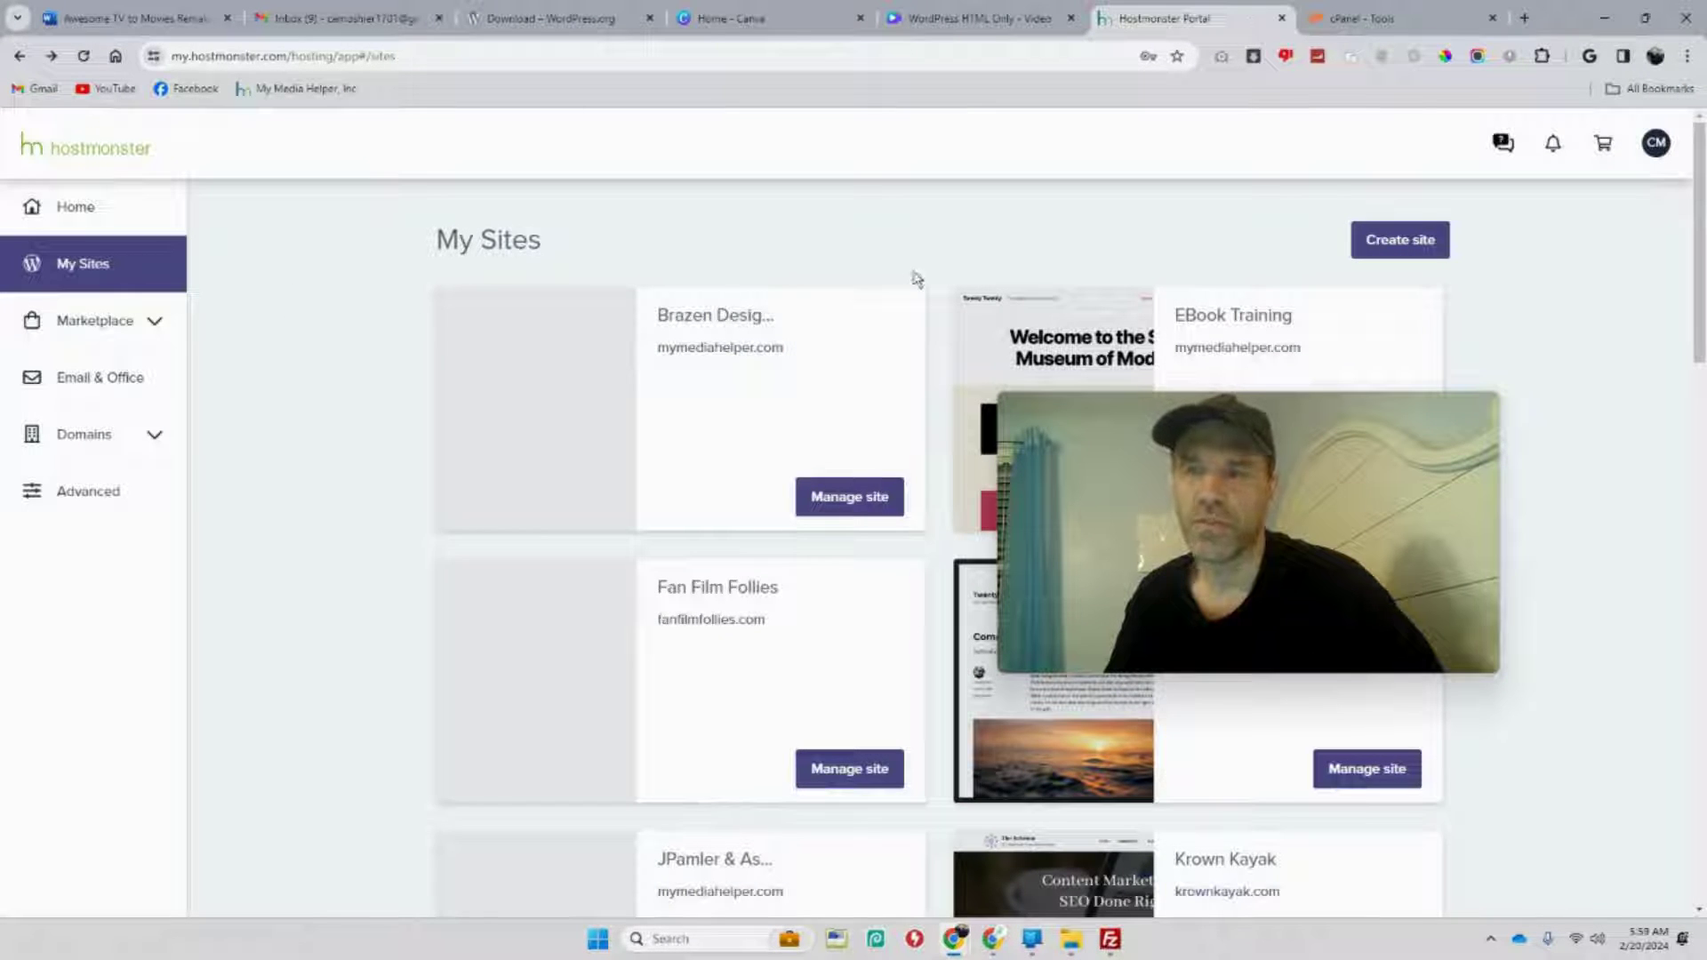
click(1344, 19)
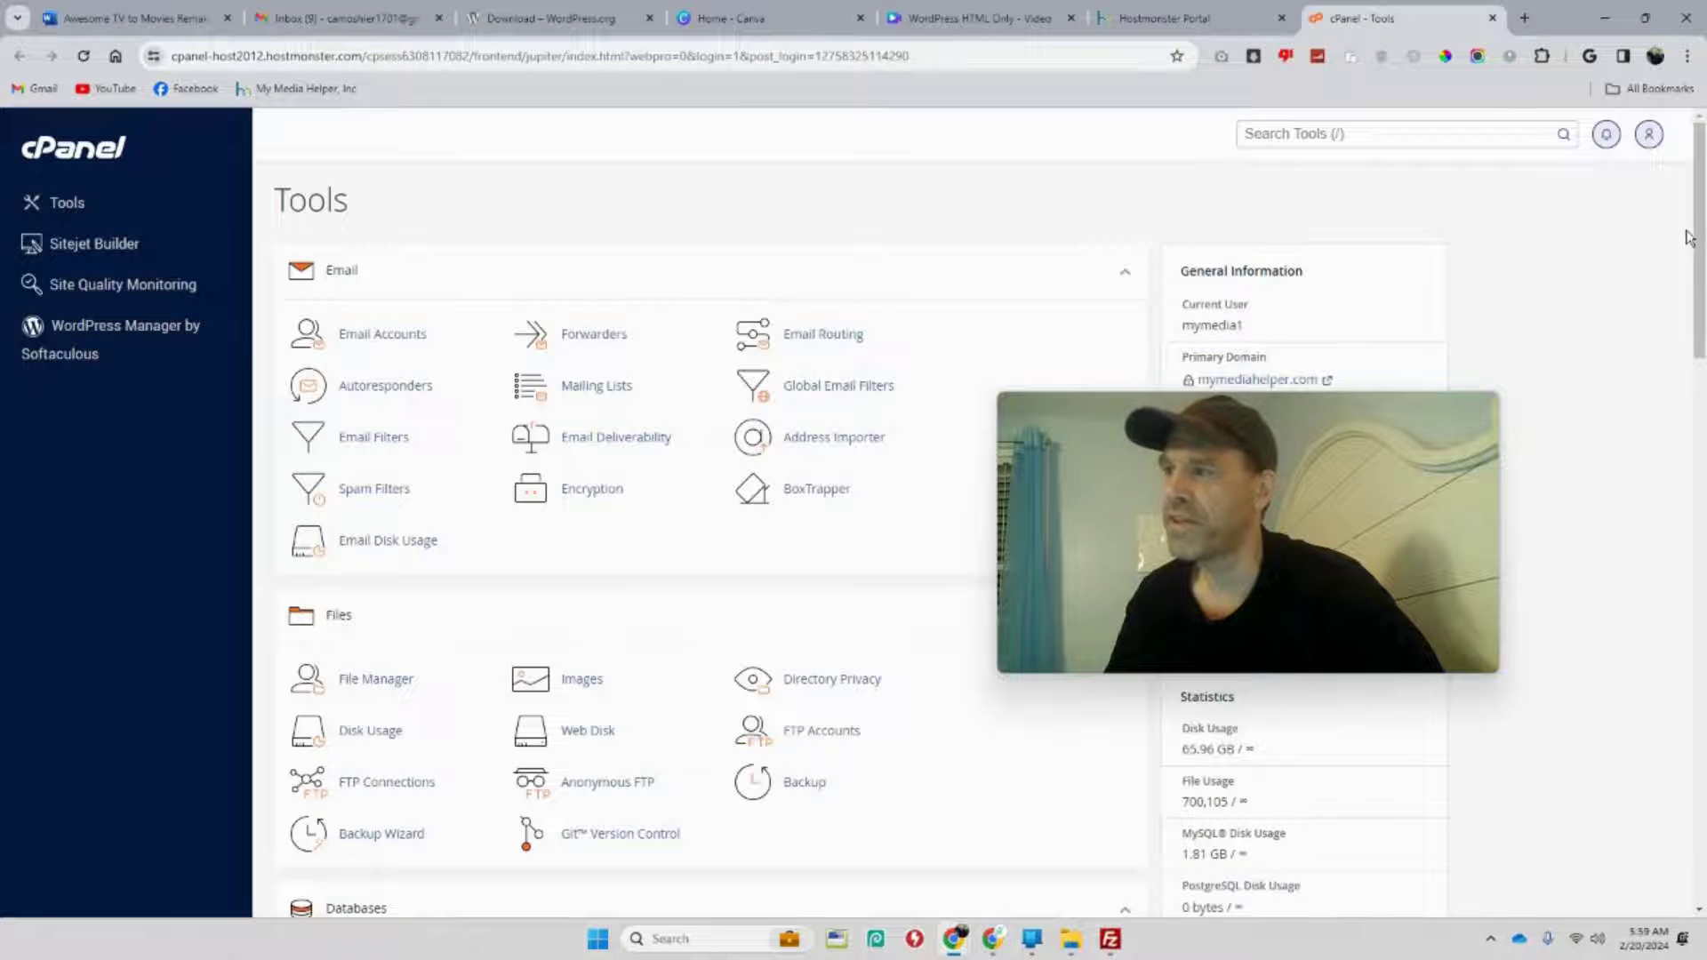
scroll(1689, 237, down, 20)
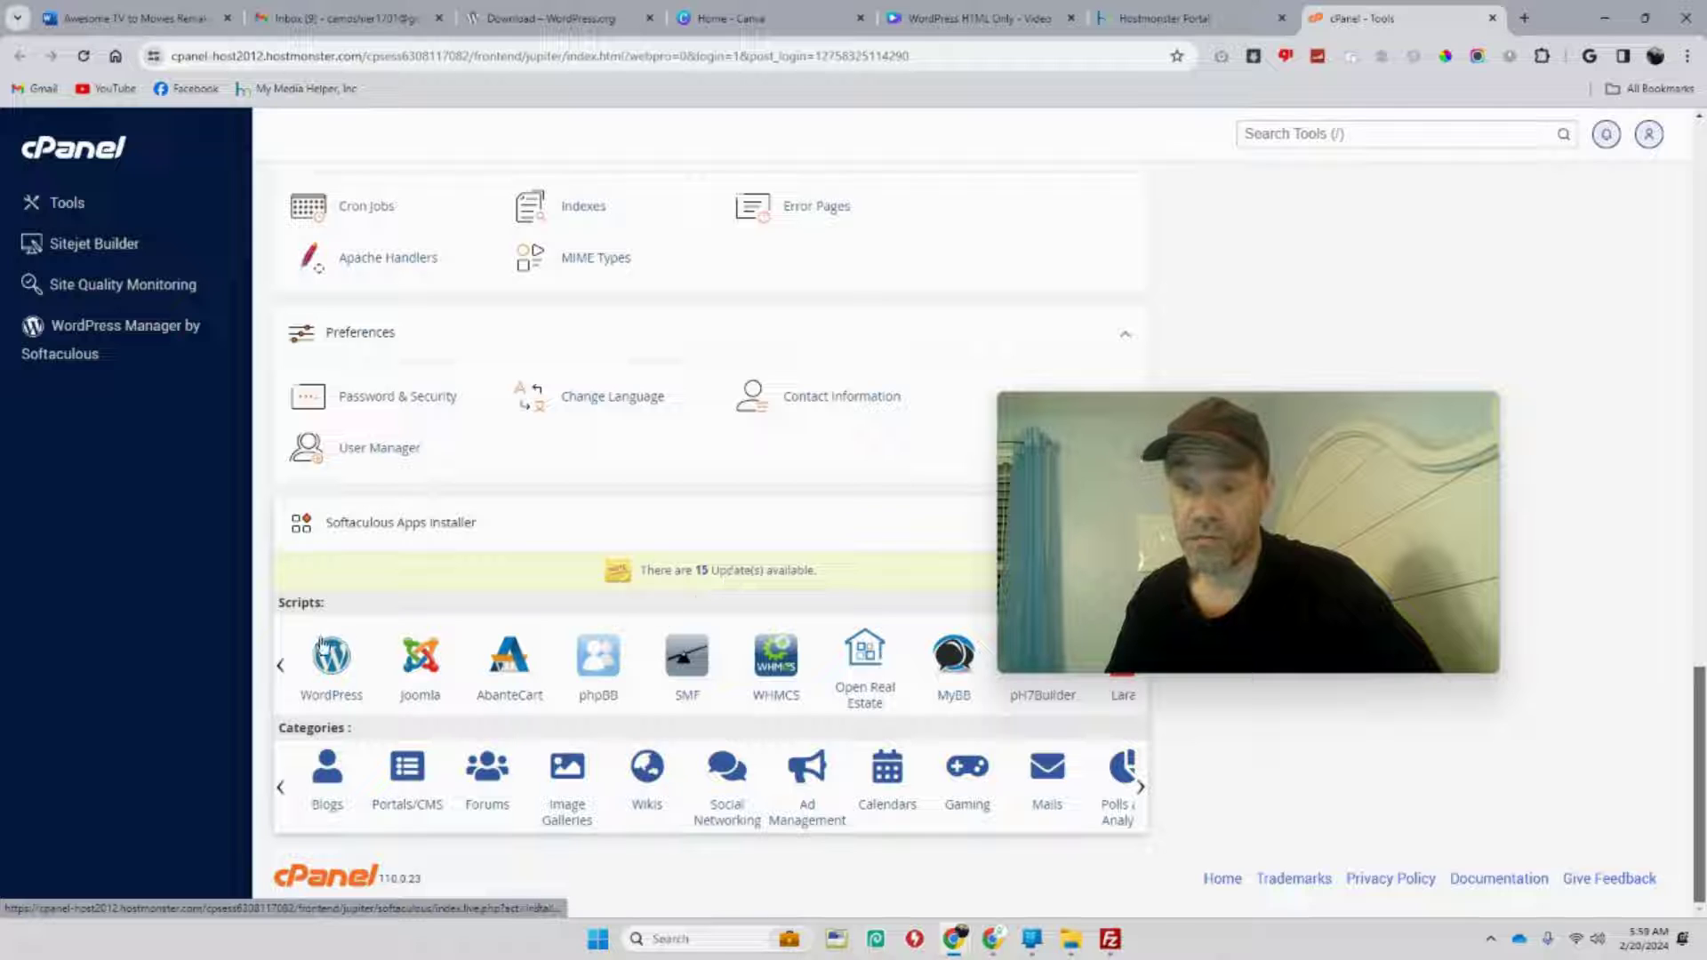
click(335, 660)
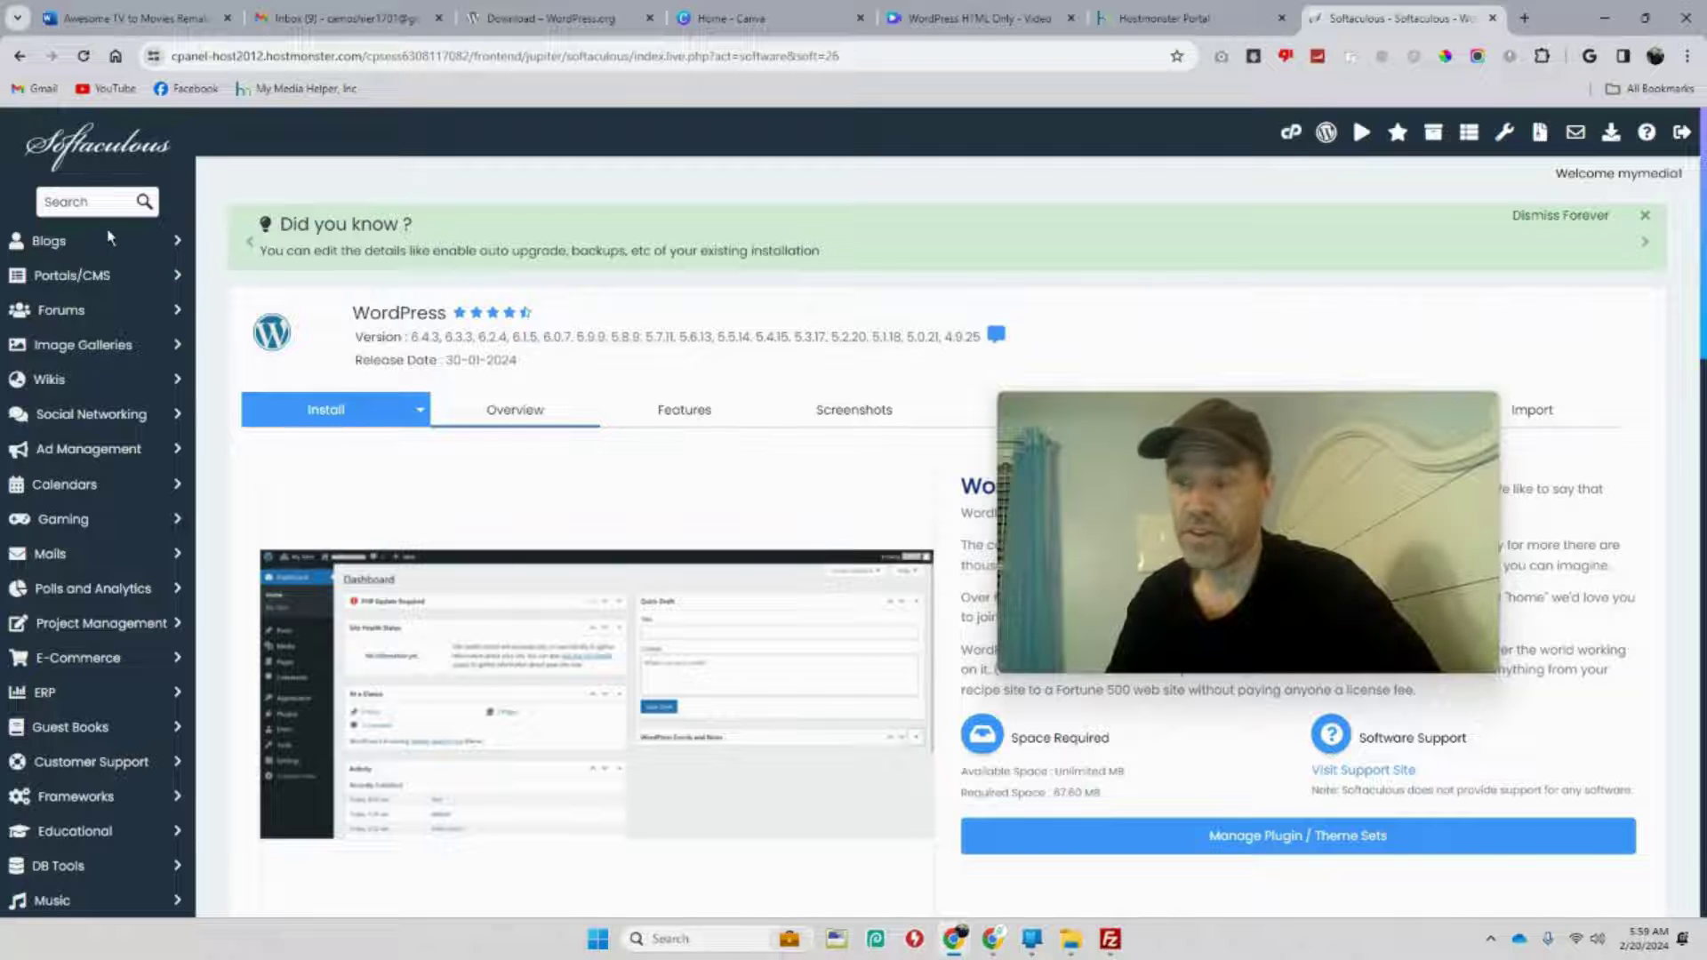
scroll(1701, 292, down, 1)
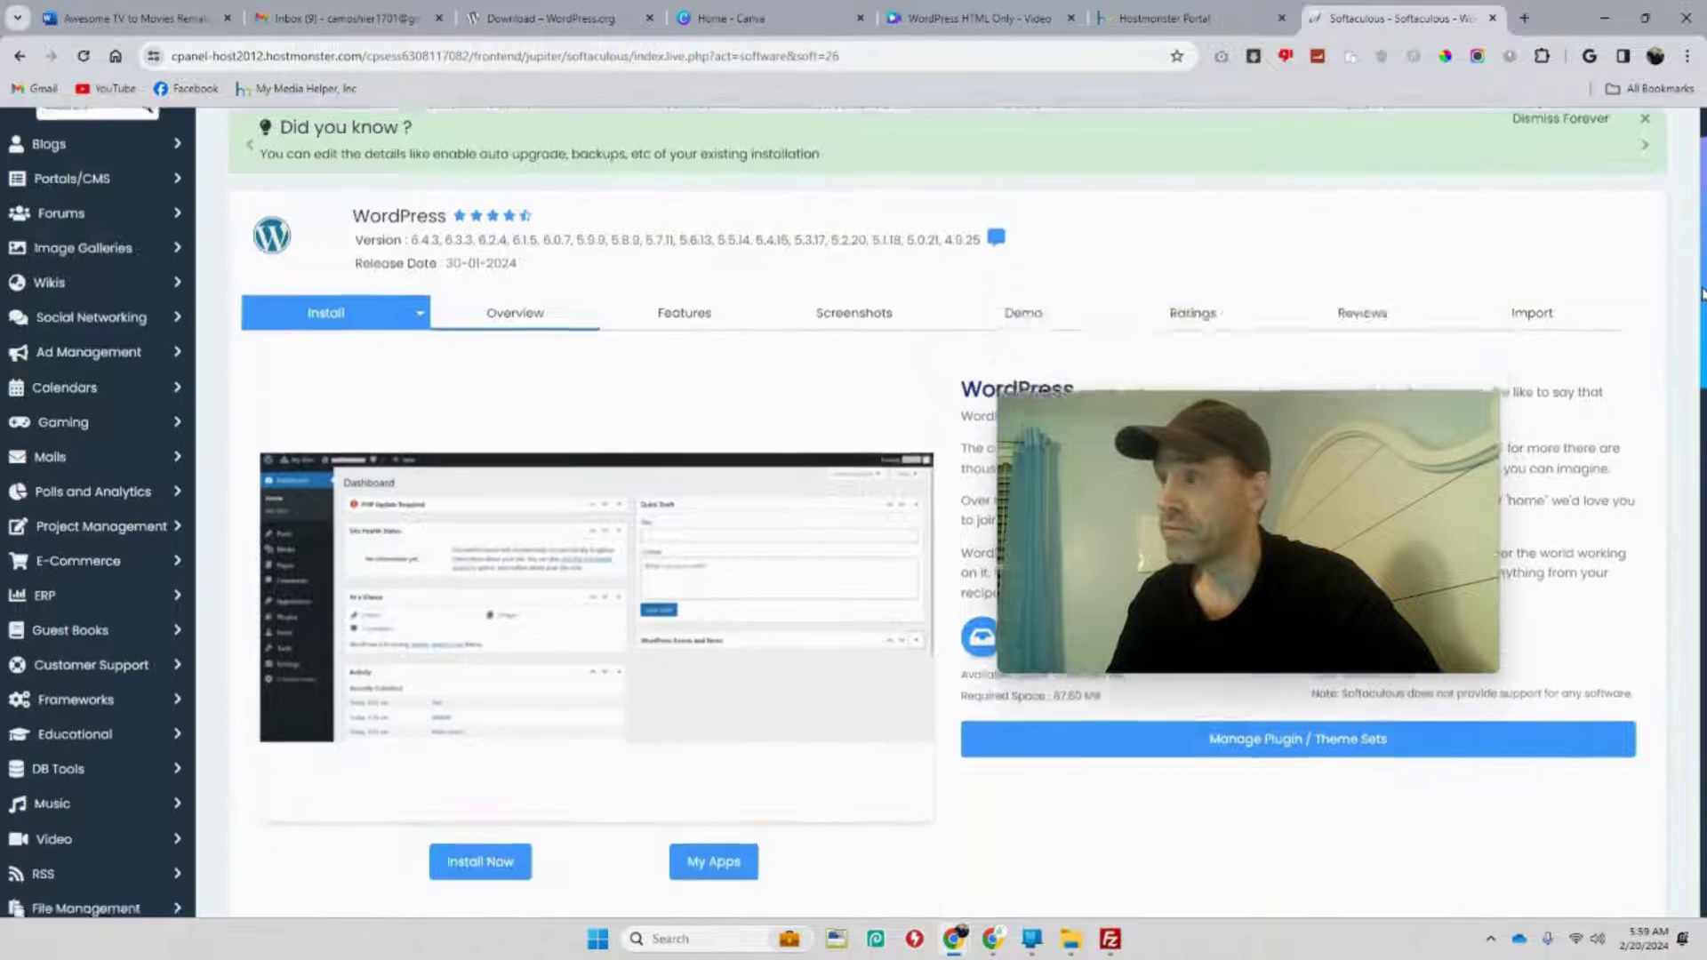
scroll(1701, 292, down, 10)
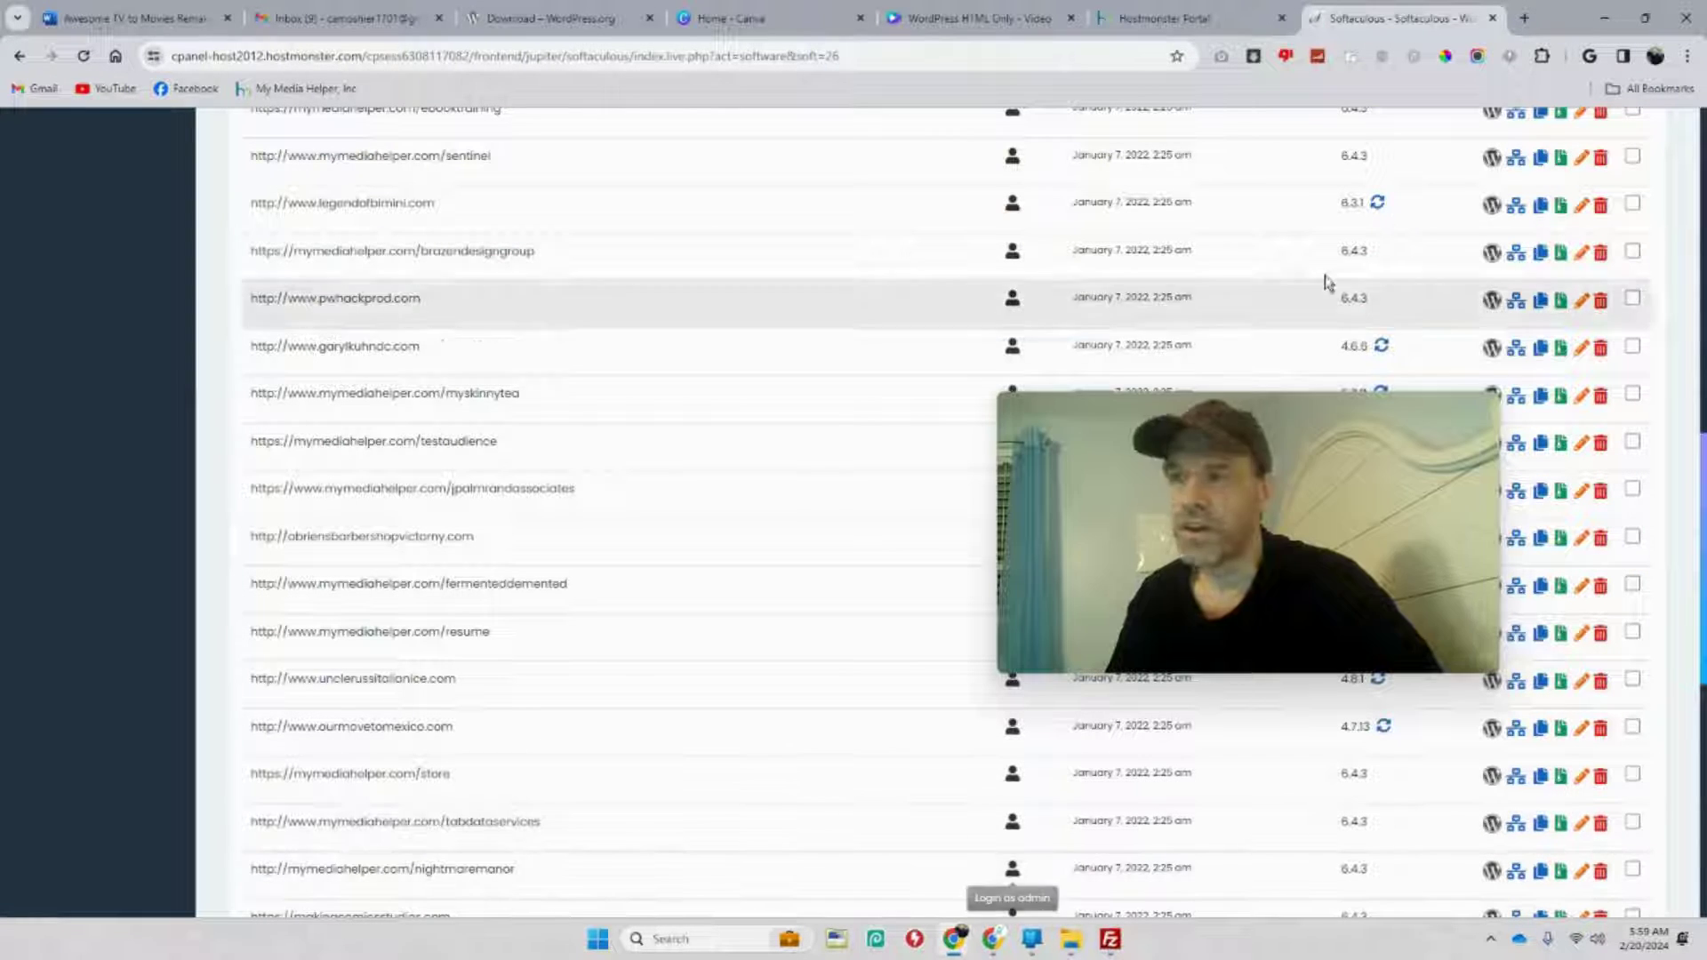
Step: Switch to FileZilla and connect to the saved Making Comics Studios site from the Site Manager
click(1165, 18)
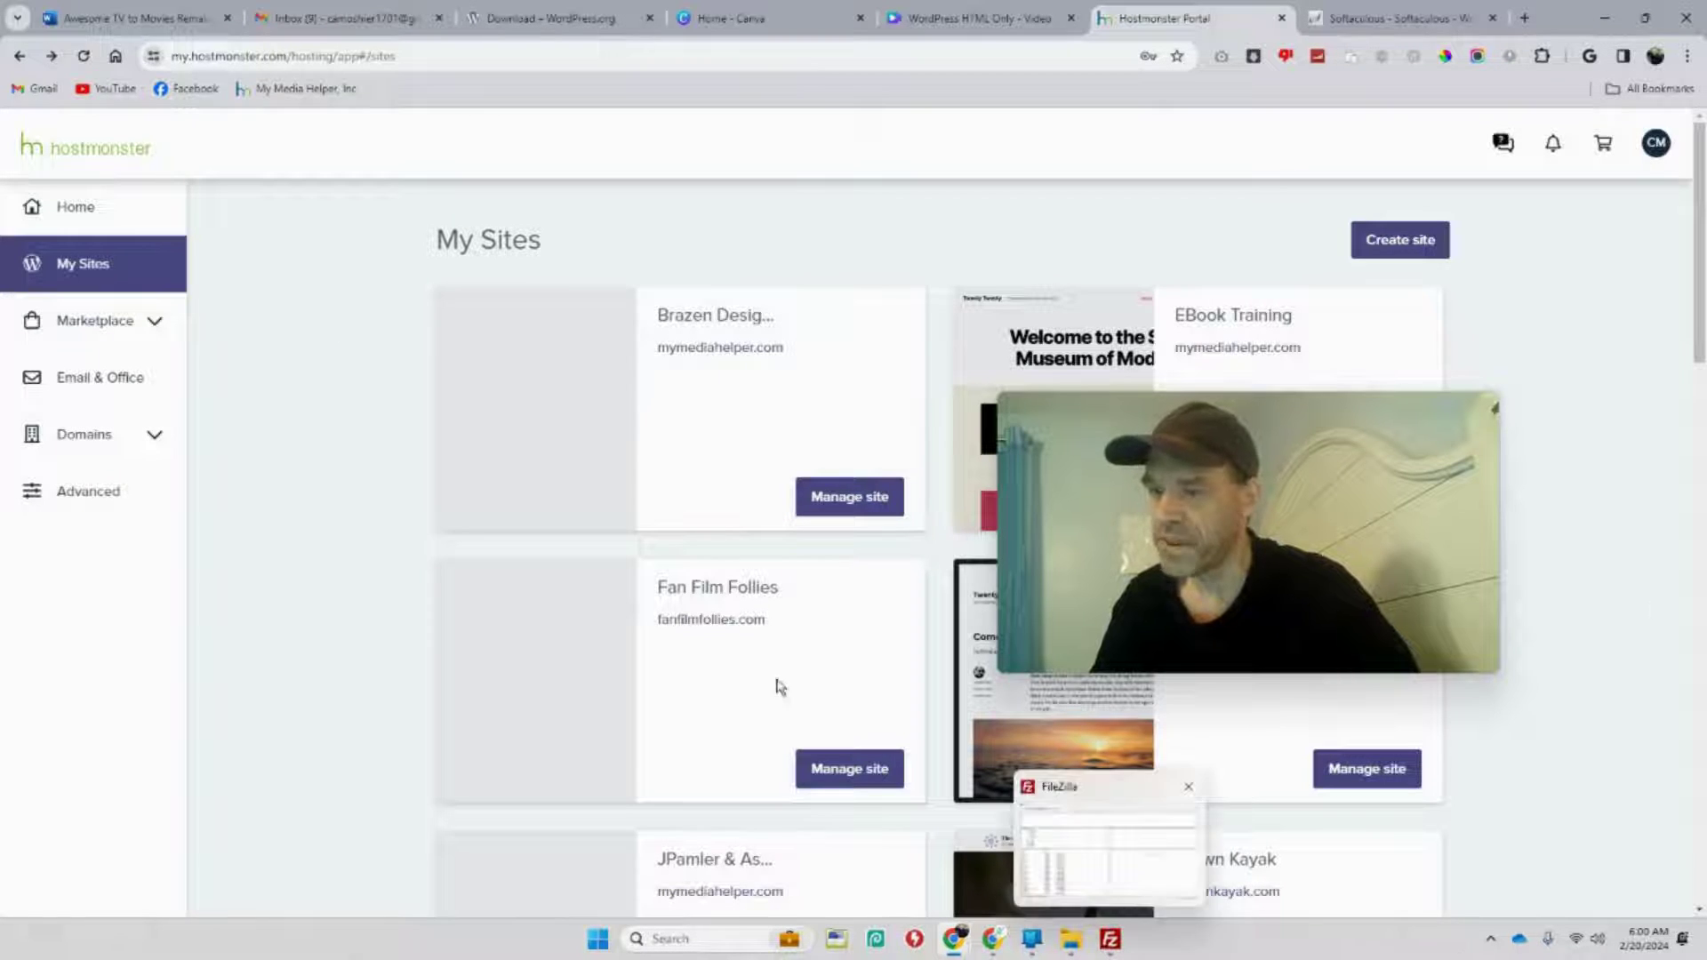
click(1113, 944)
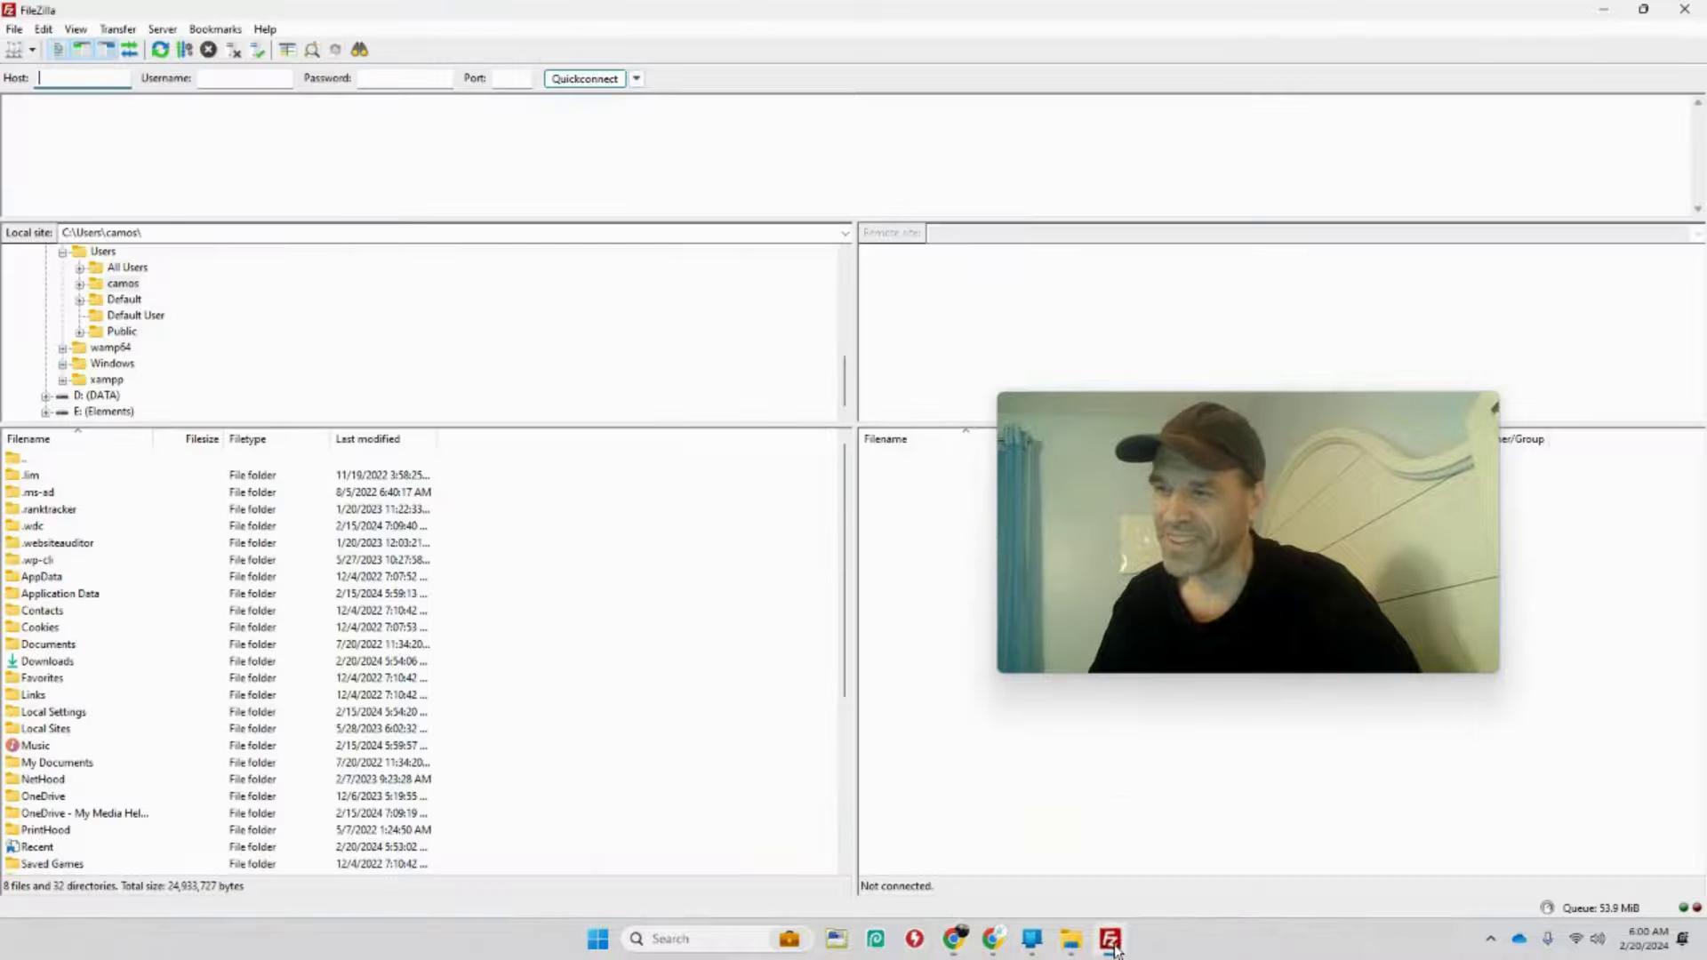
drag(1097, 572, 646, 654)
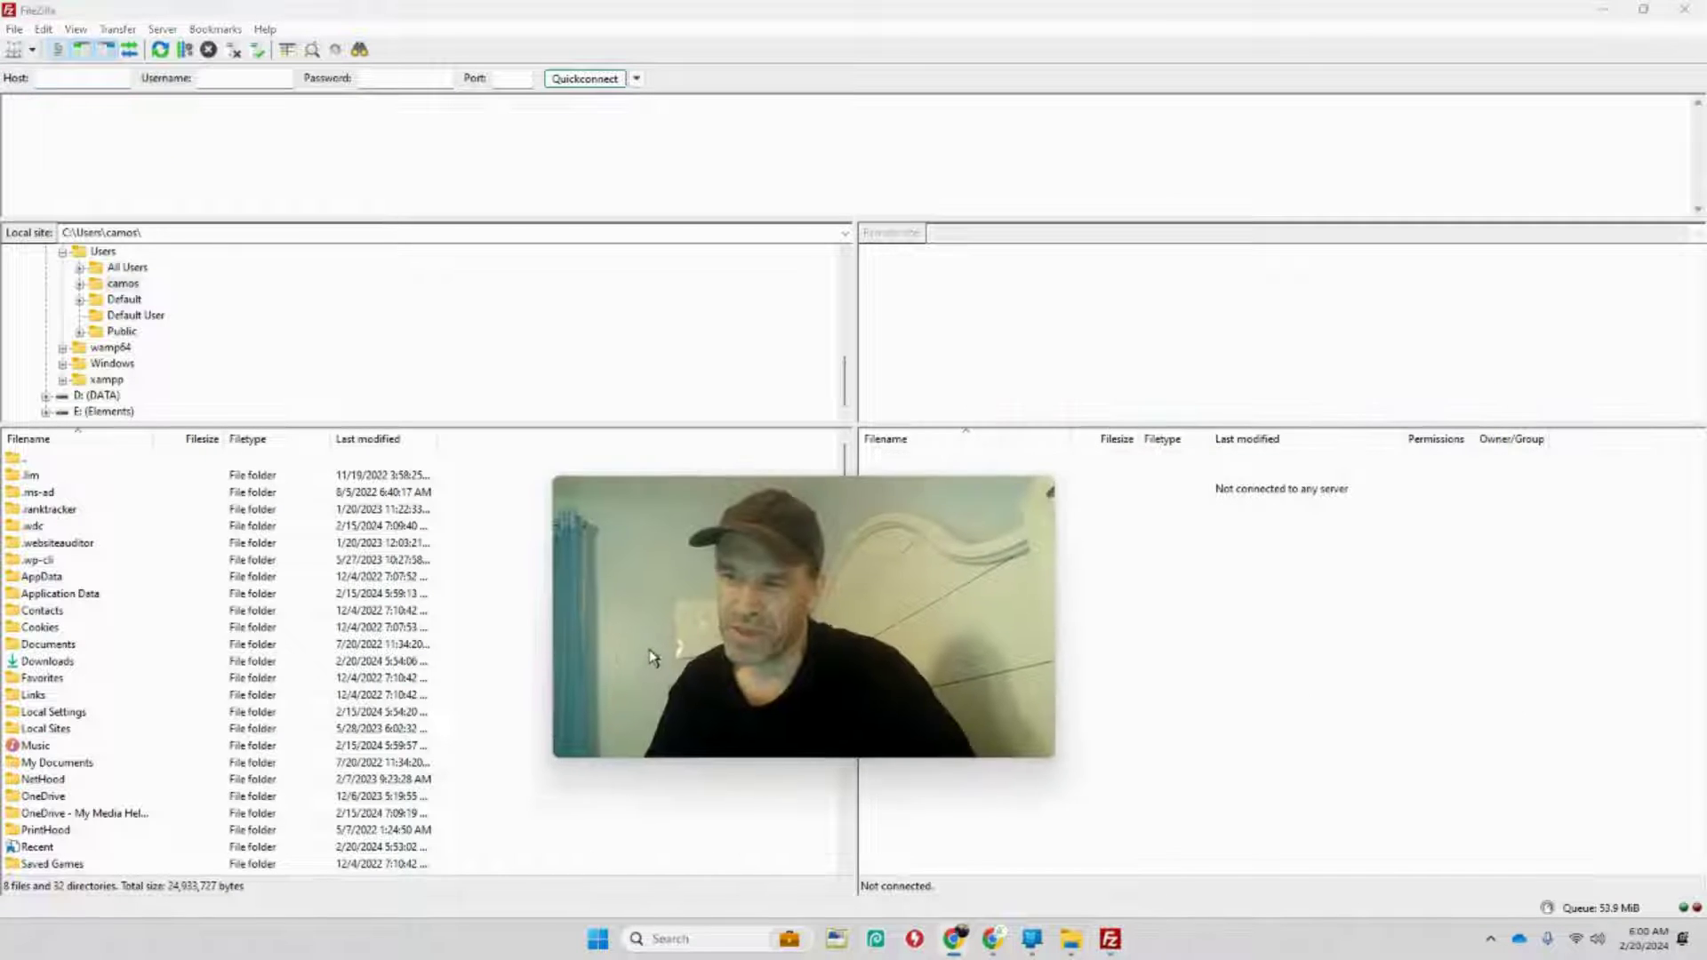
click(14, 29)
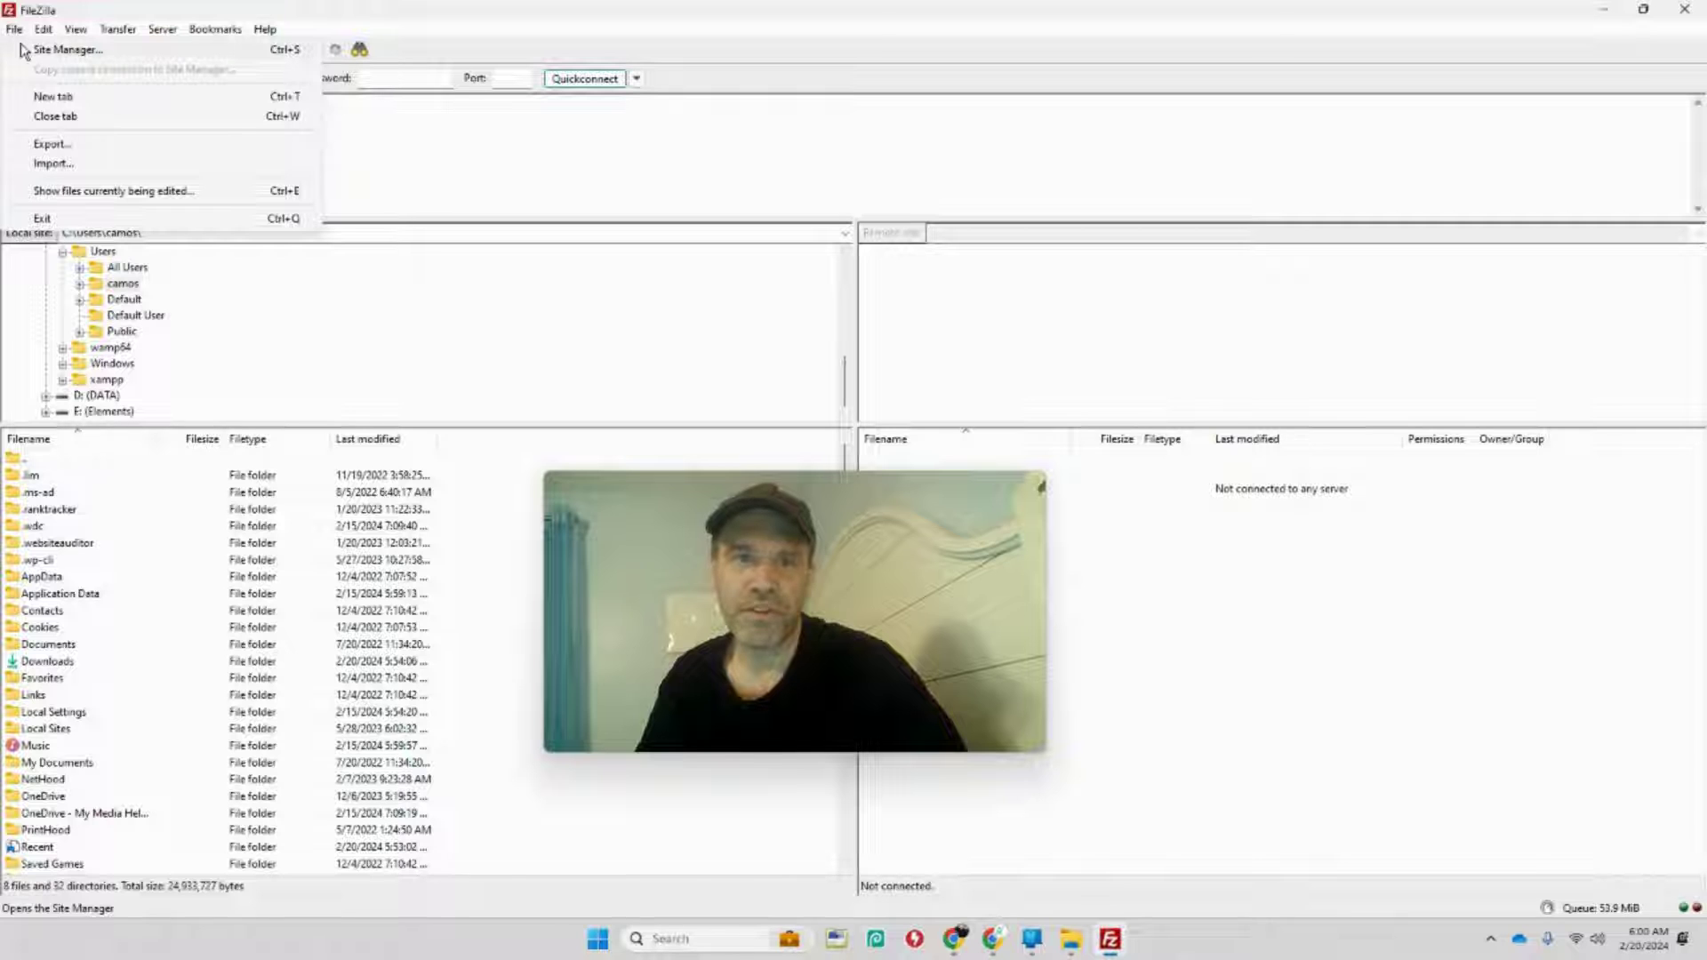
click(53, 50)
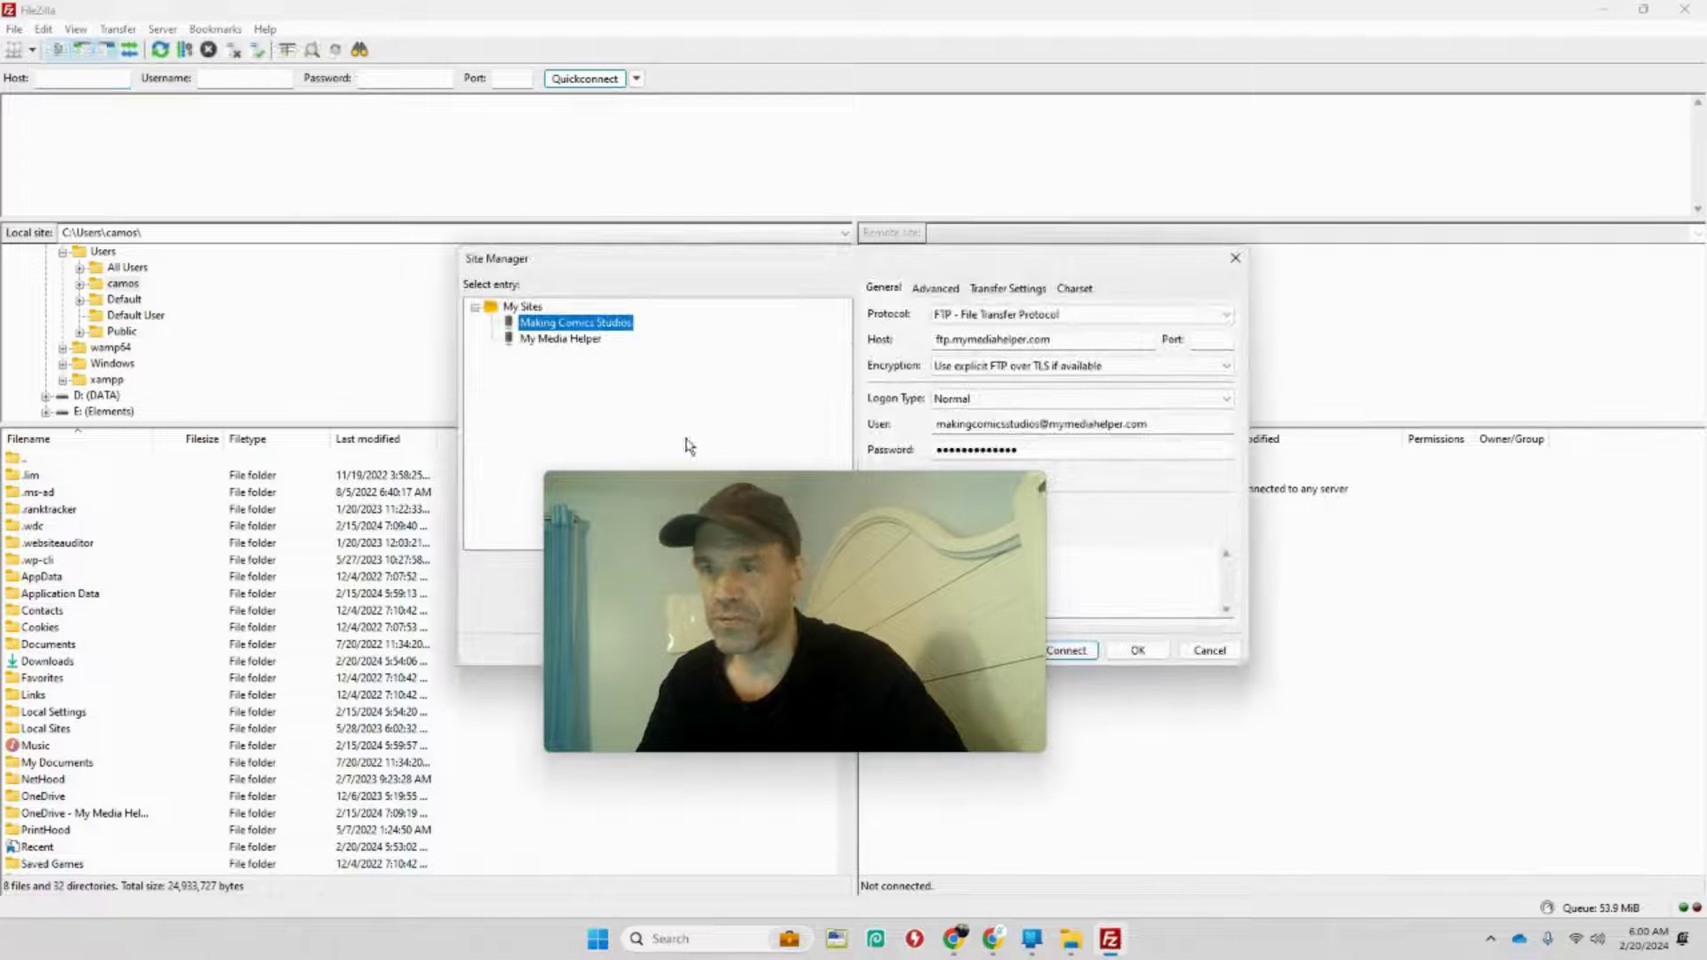
click(1079, 654)
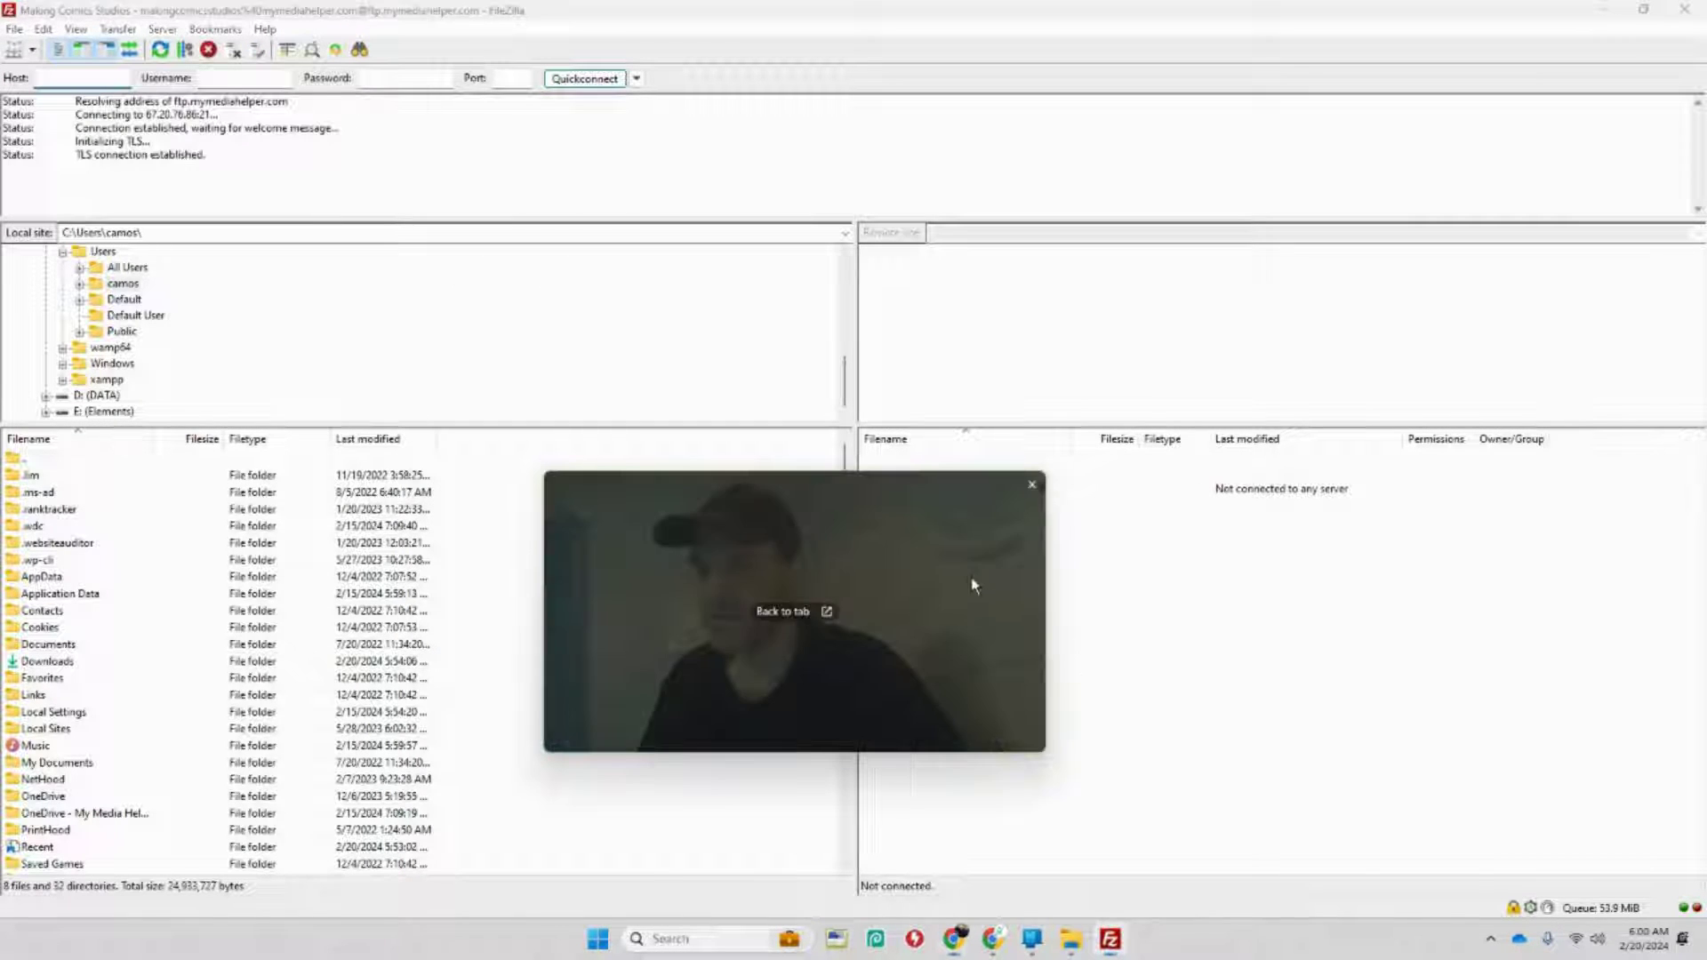
drag(972, 583, 788, 427)
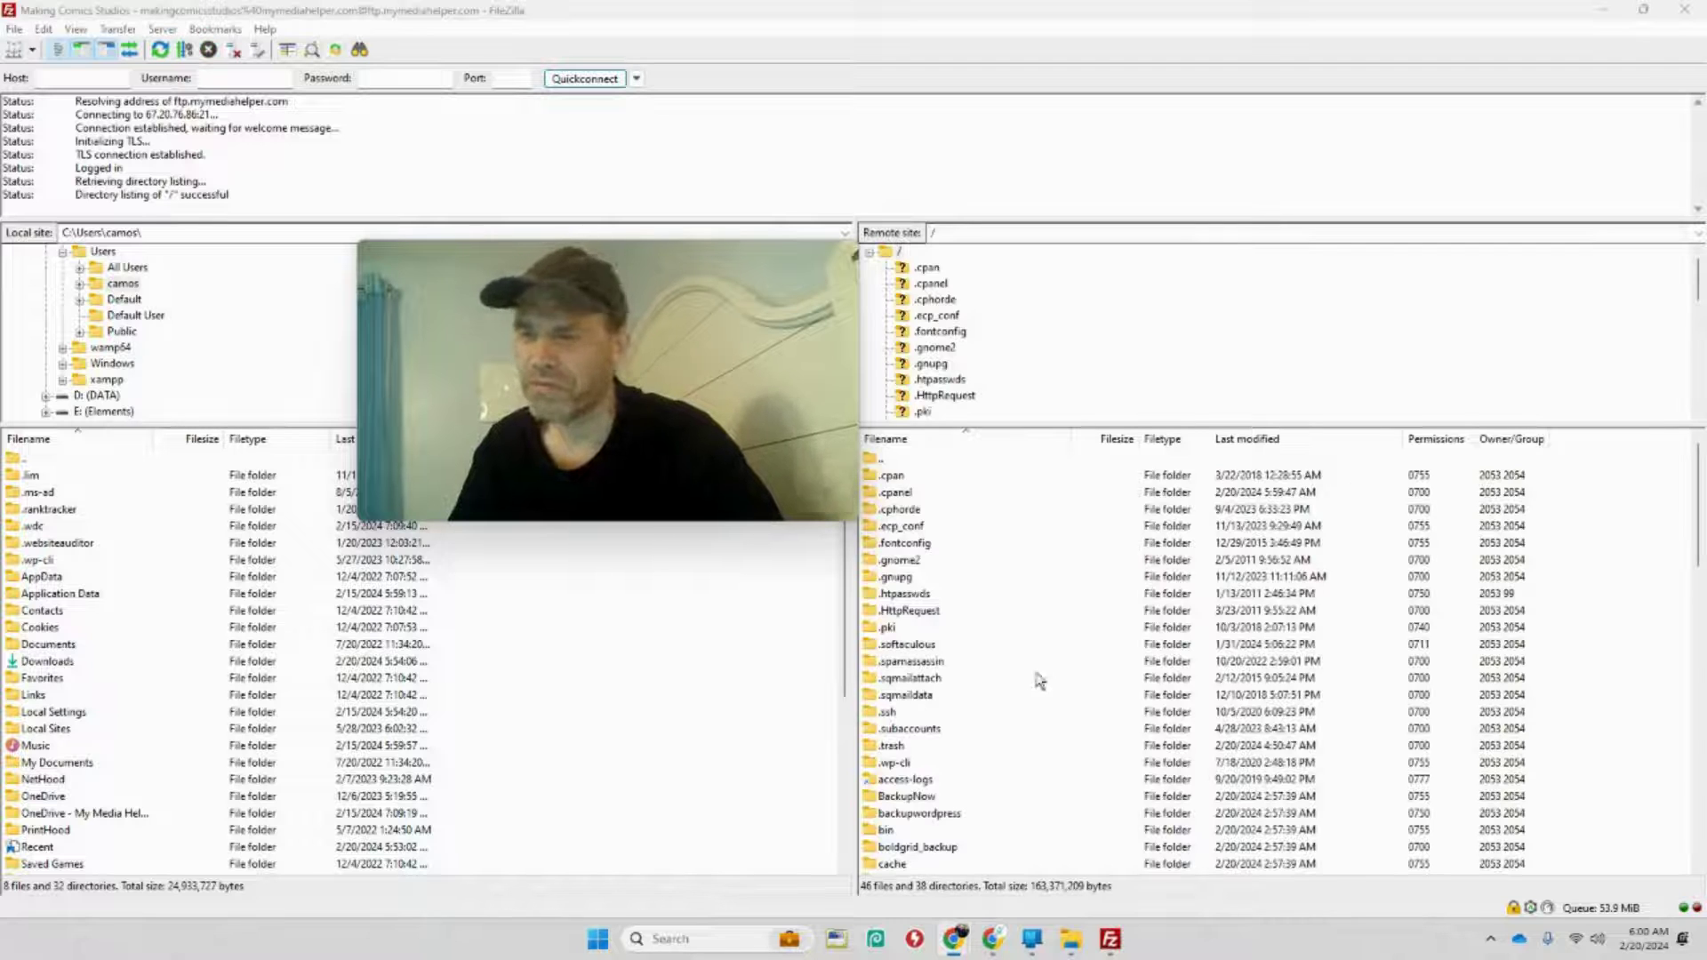
Step: Open the remote public_html folder and examine its wp-includes, wp-content and wp-admin folders and the loose files below them
drag(1699, 500, 1703, 614)
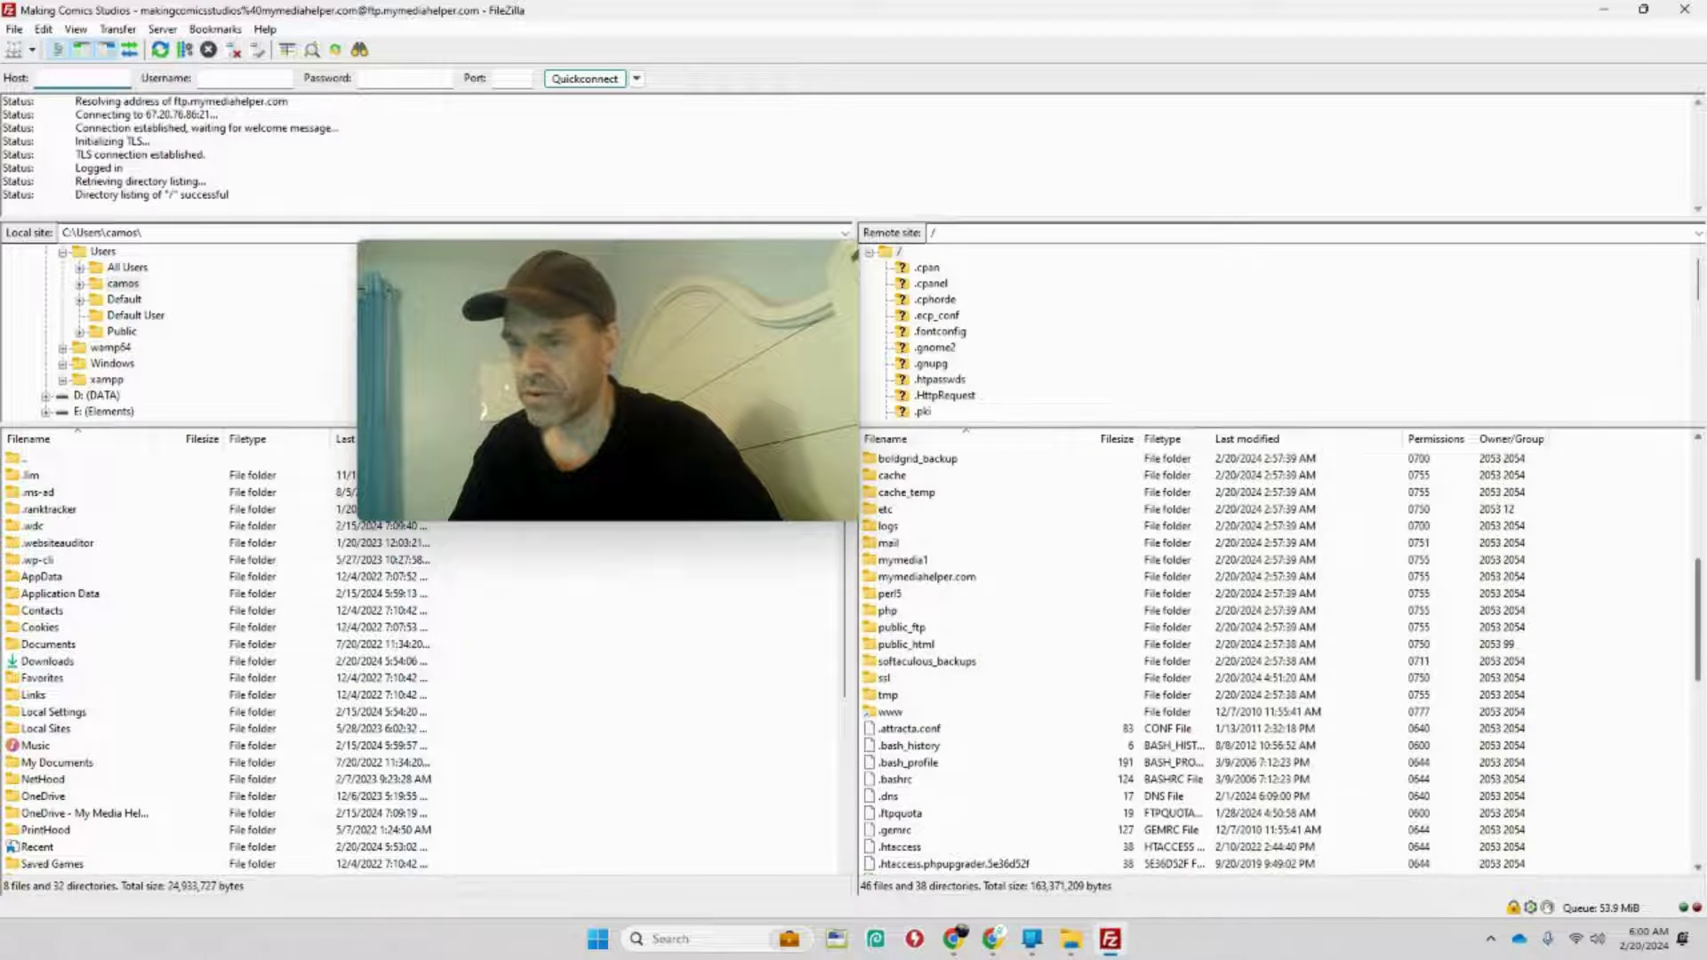
double_click(920, 646)
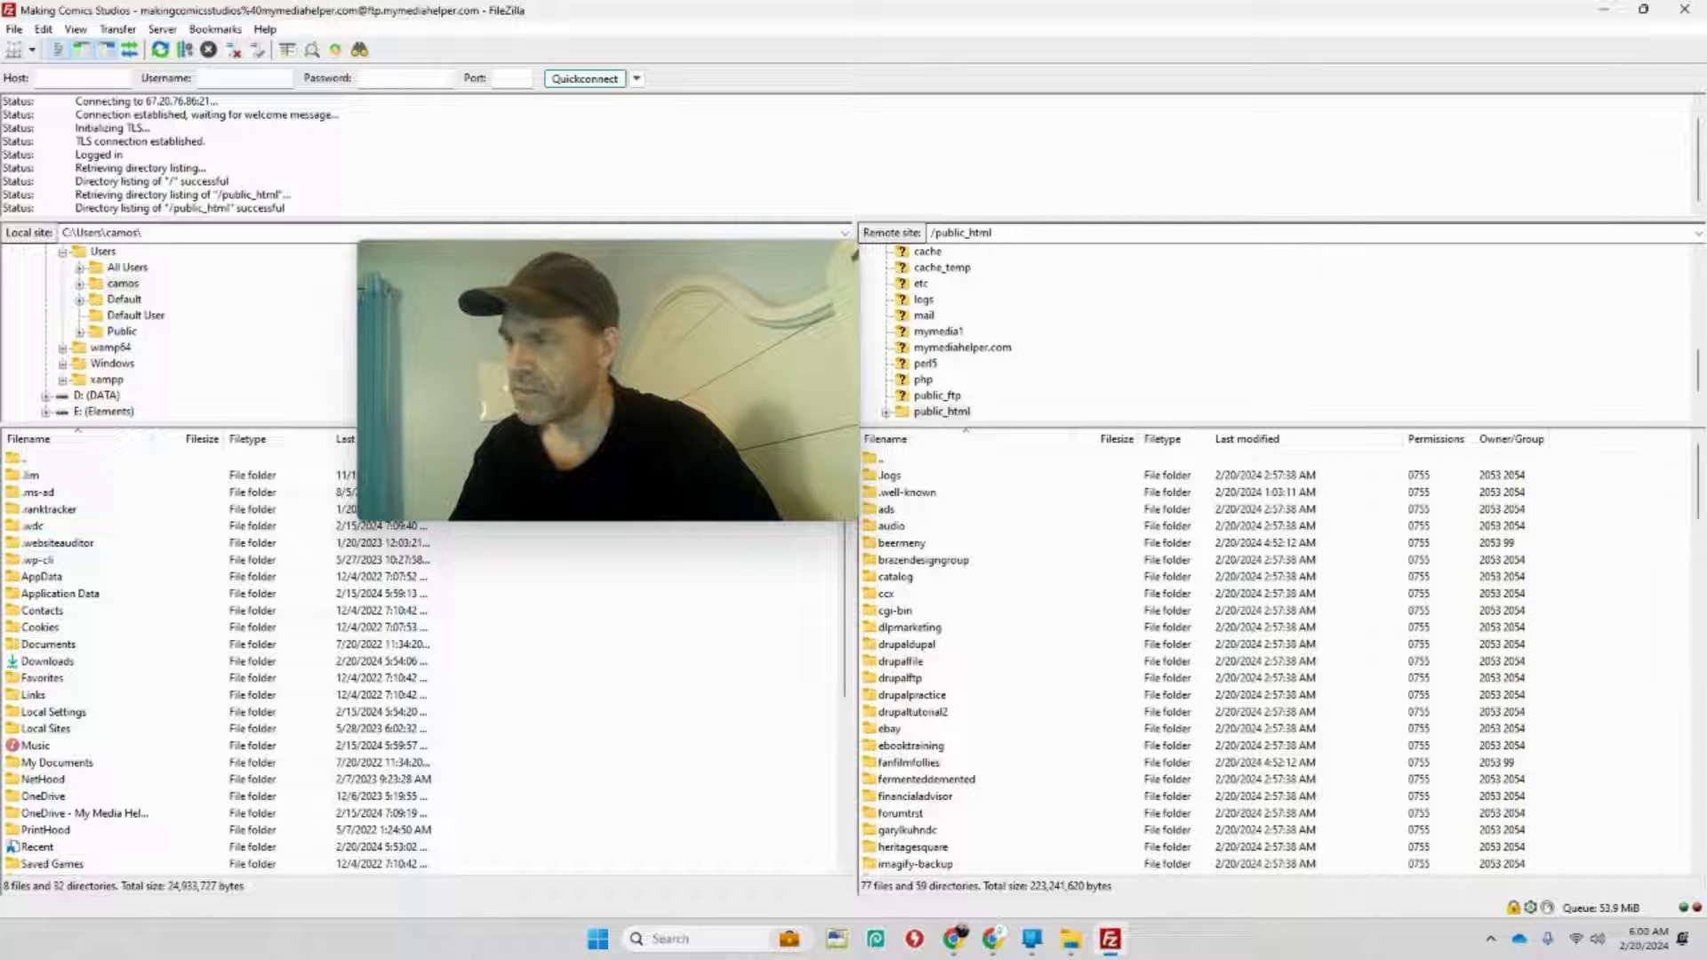
drag(1701, 468, 1699, 587)
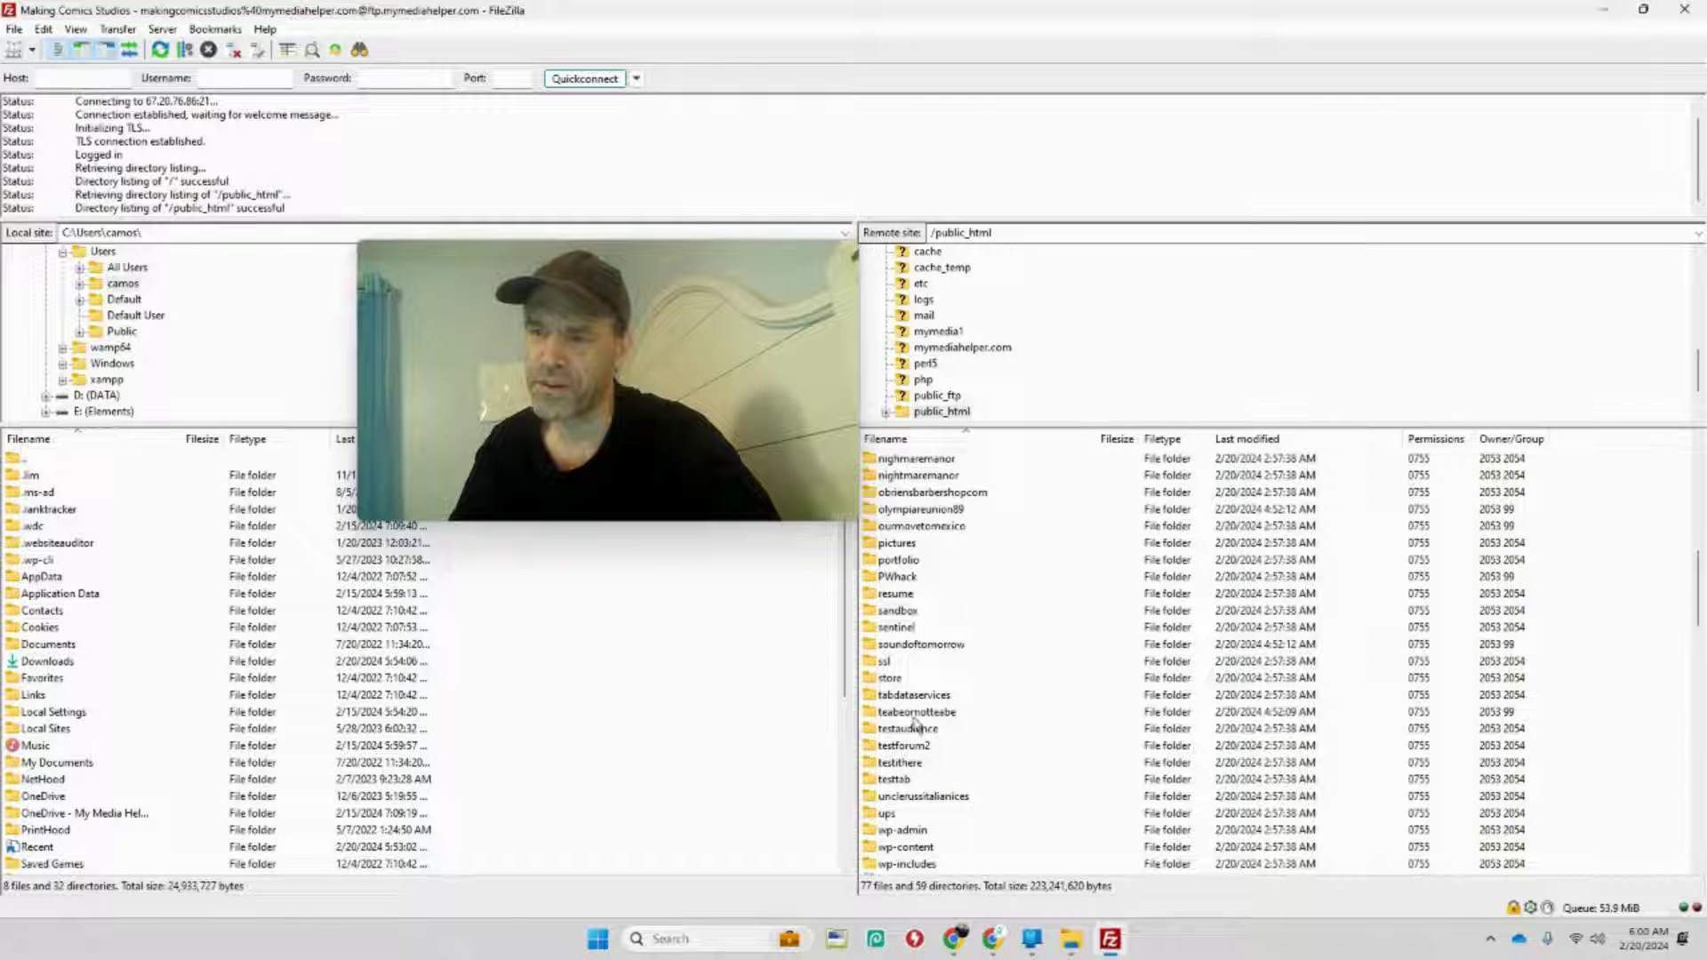
drag(1700, 587, 1703, 630)
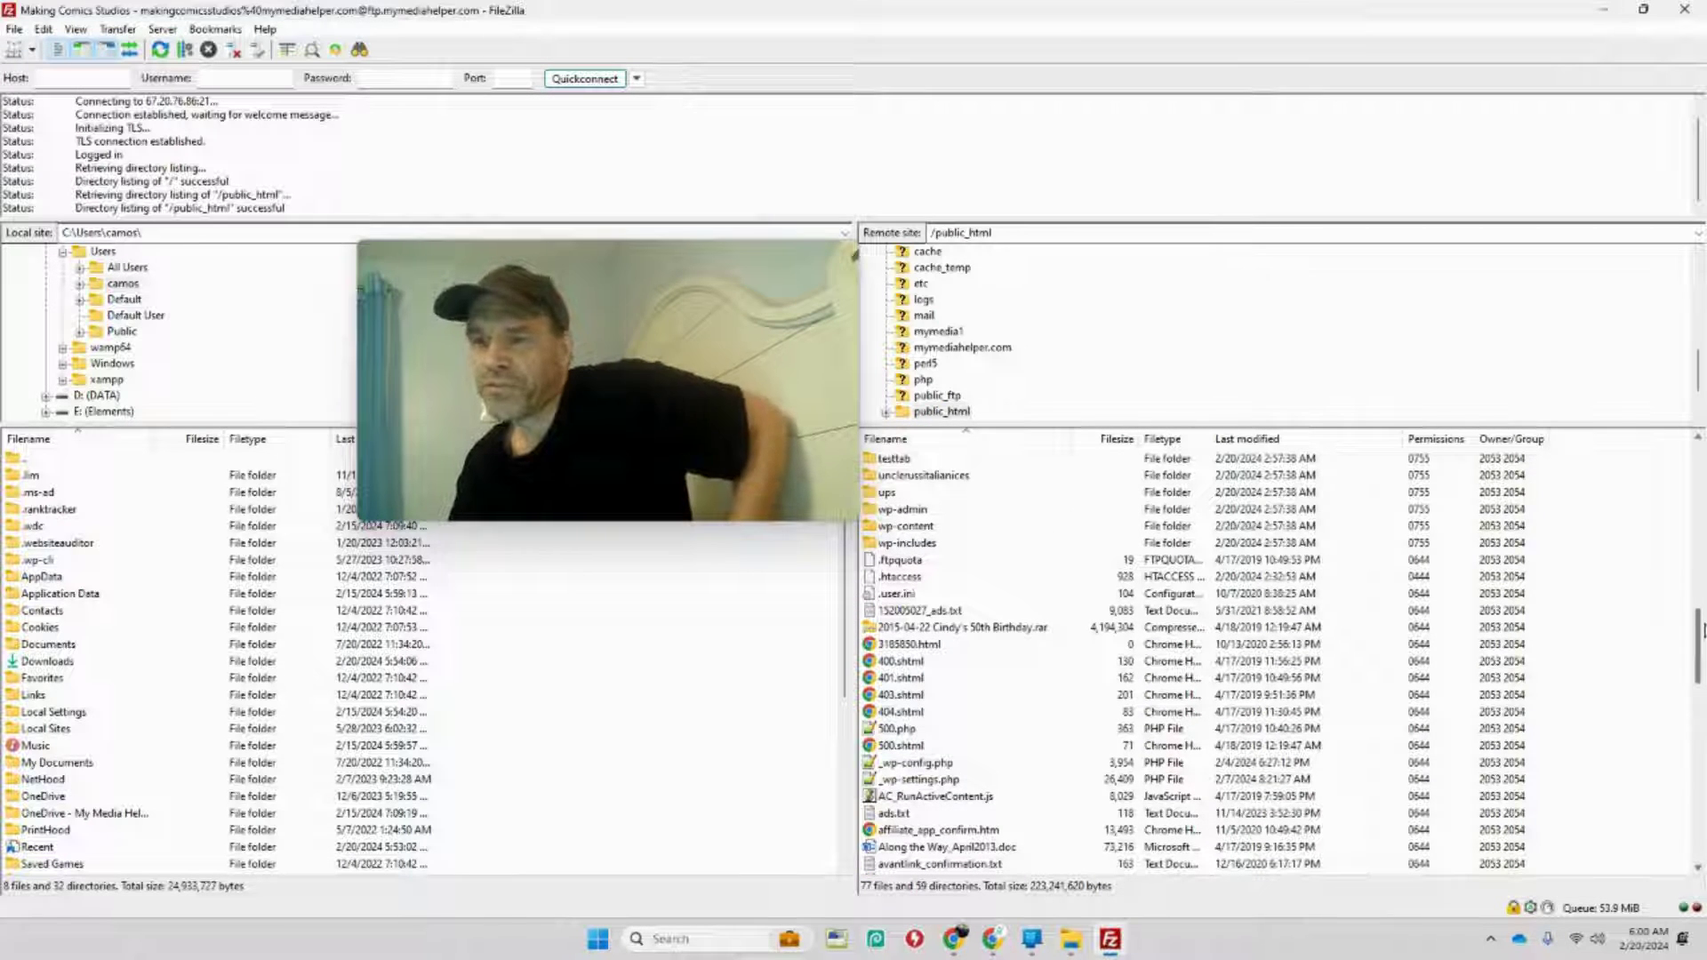
click(898, 544)
click(898, 527)
click(898, 510)
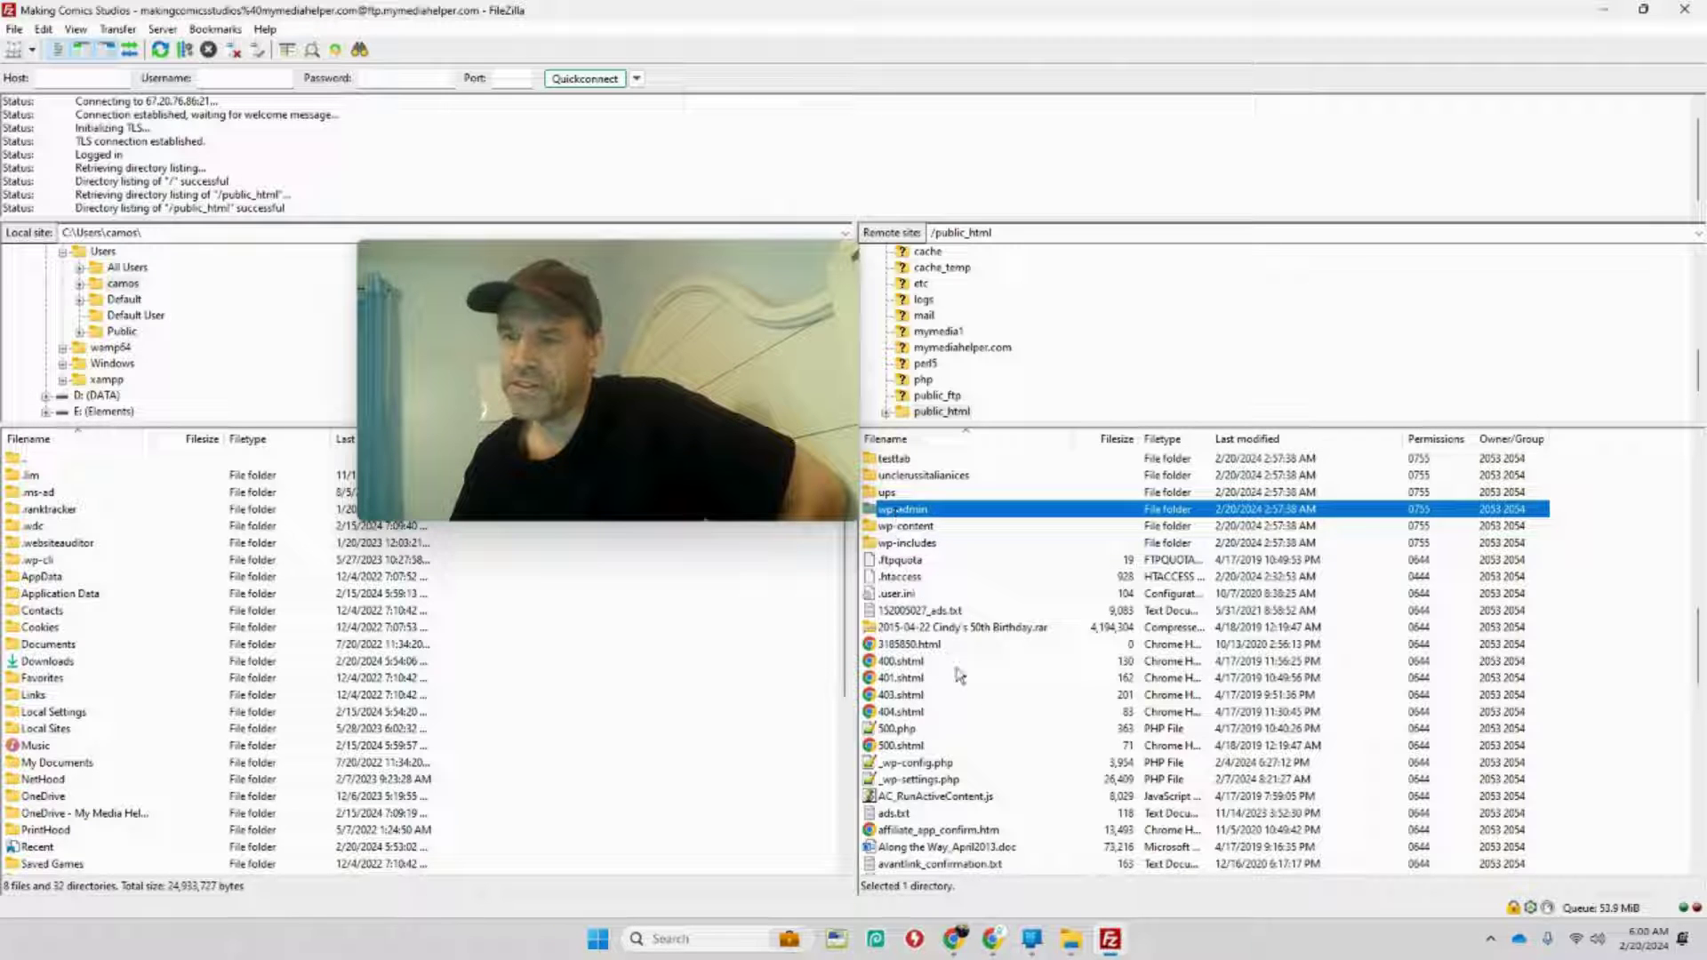
click(931, 561)
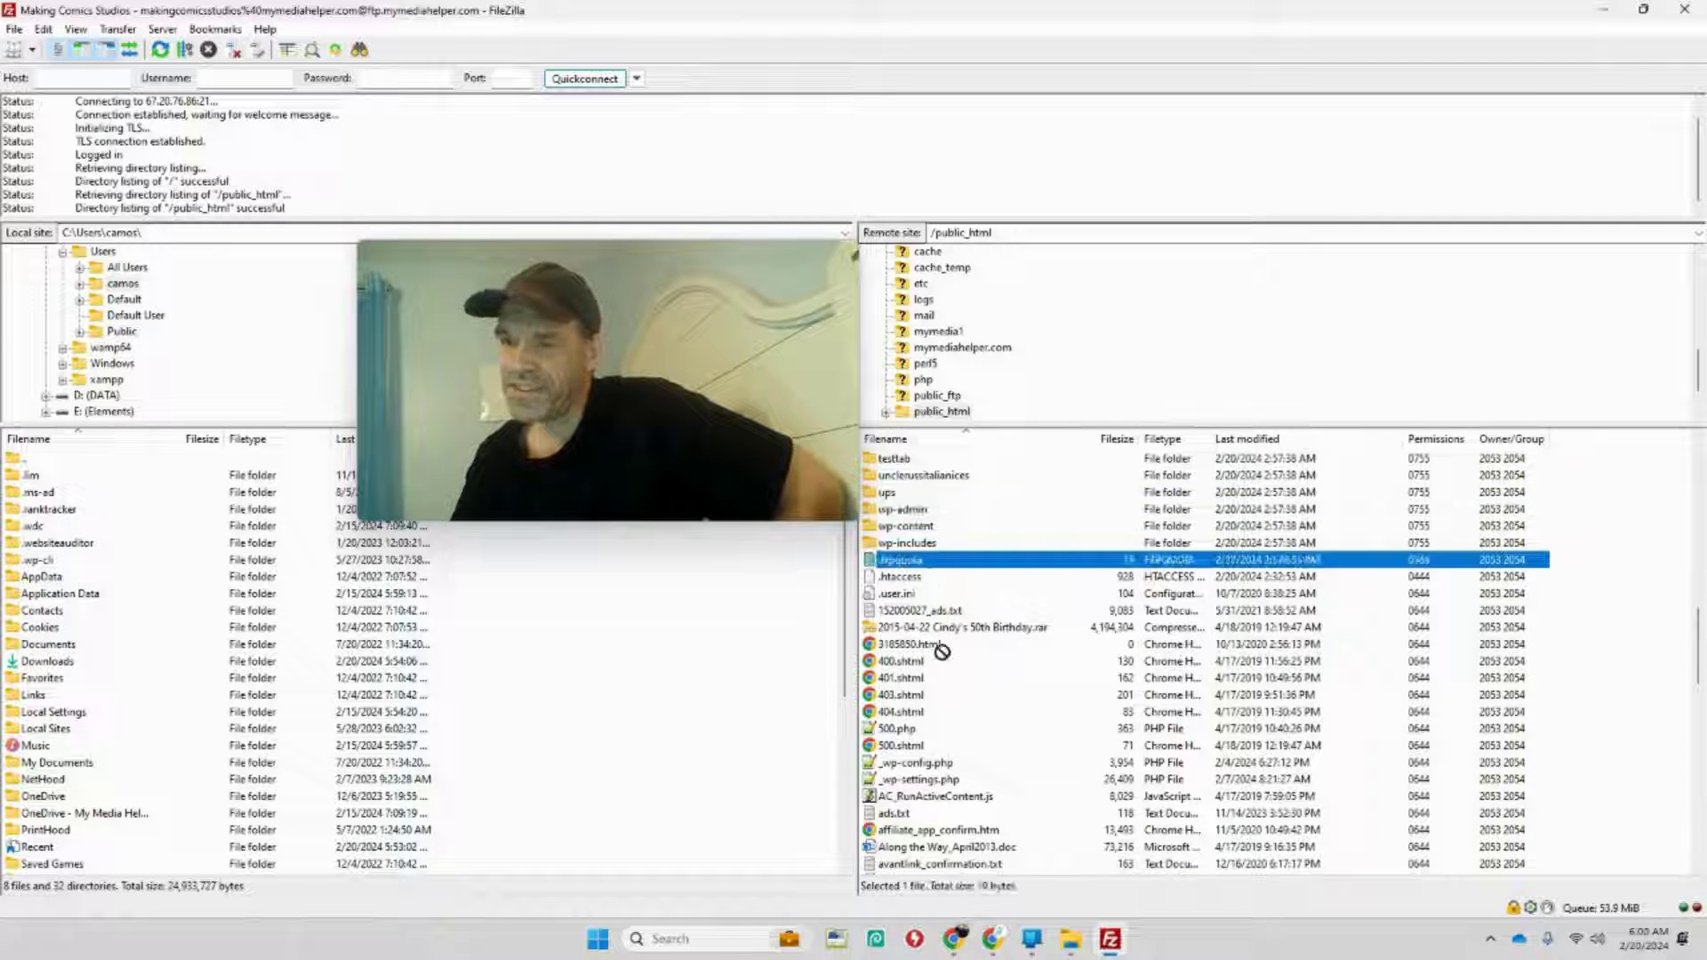
Step: Look through the loose WordPress files in the remote public_html folder and select the wp-includes folder
drag(941, 652, 944, 576)
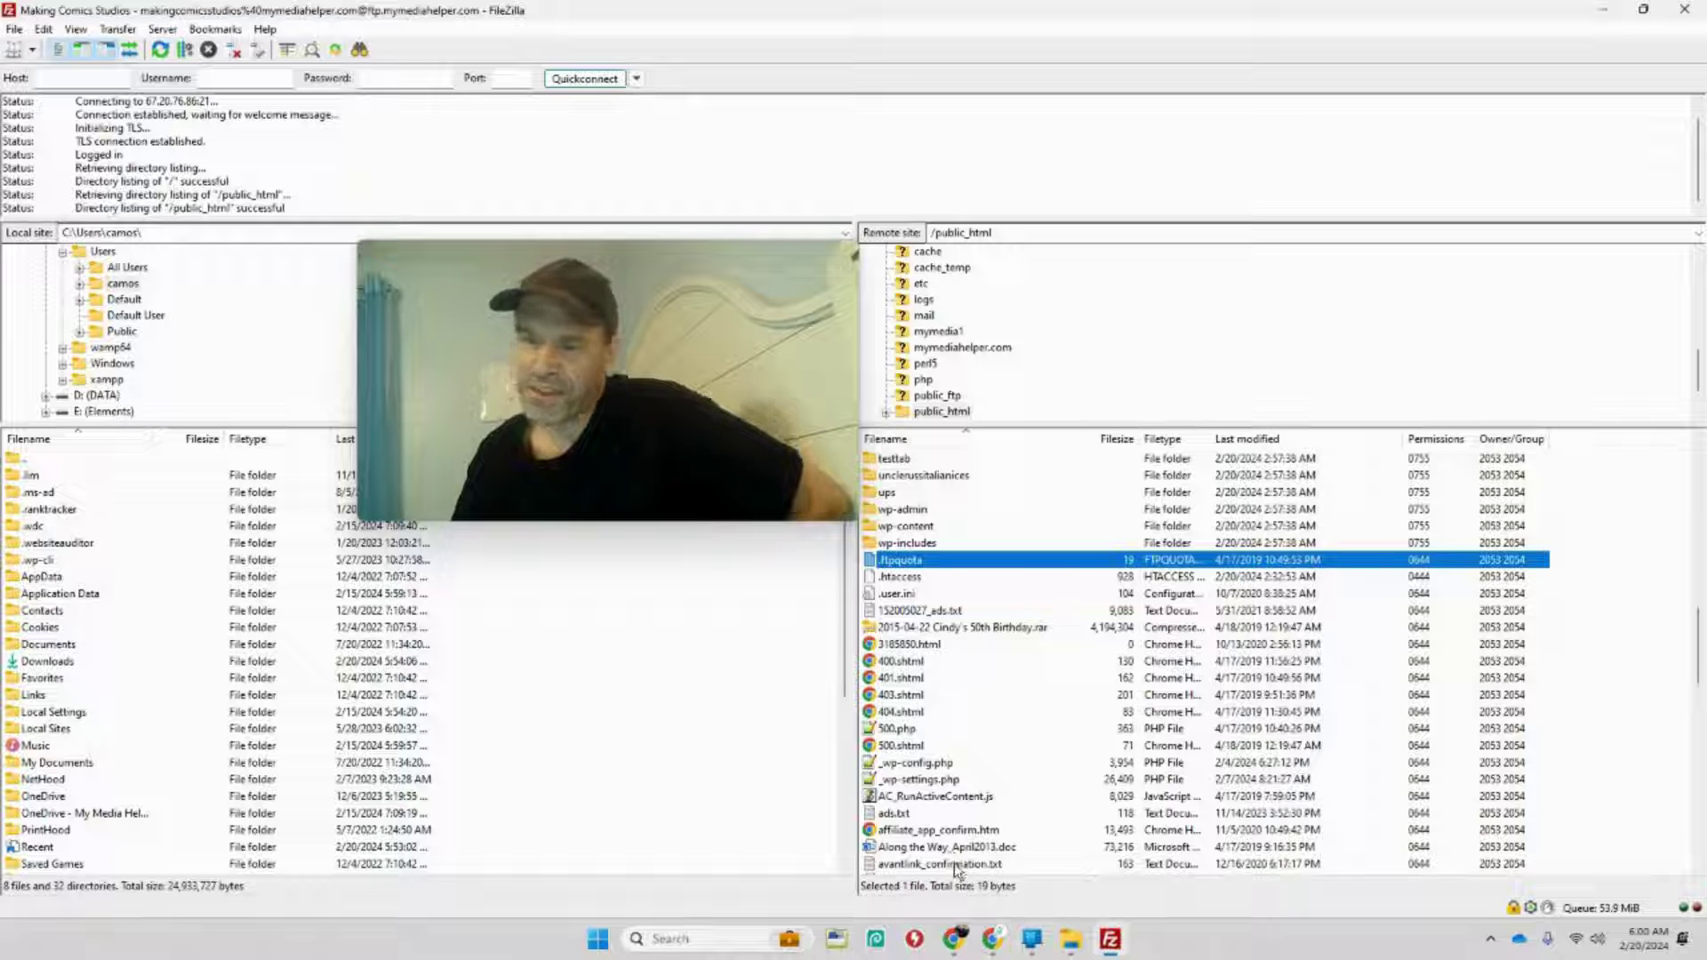
scroll(1702, 655, down, 15)
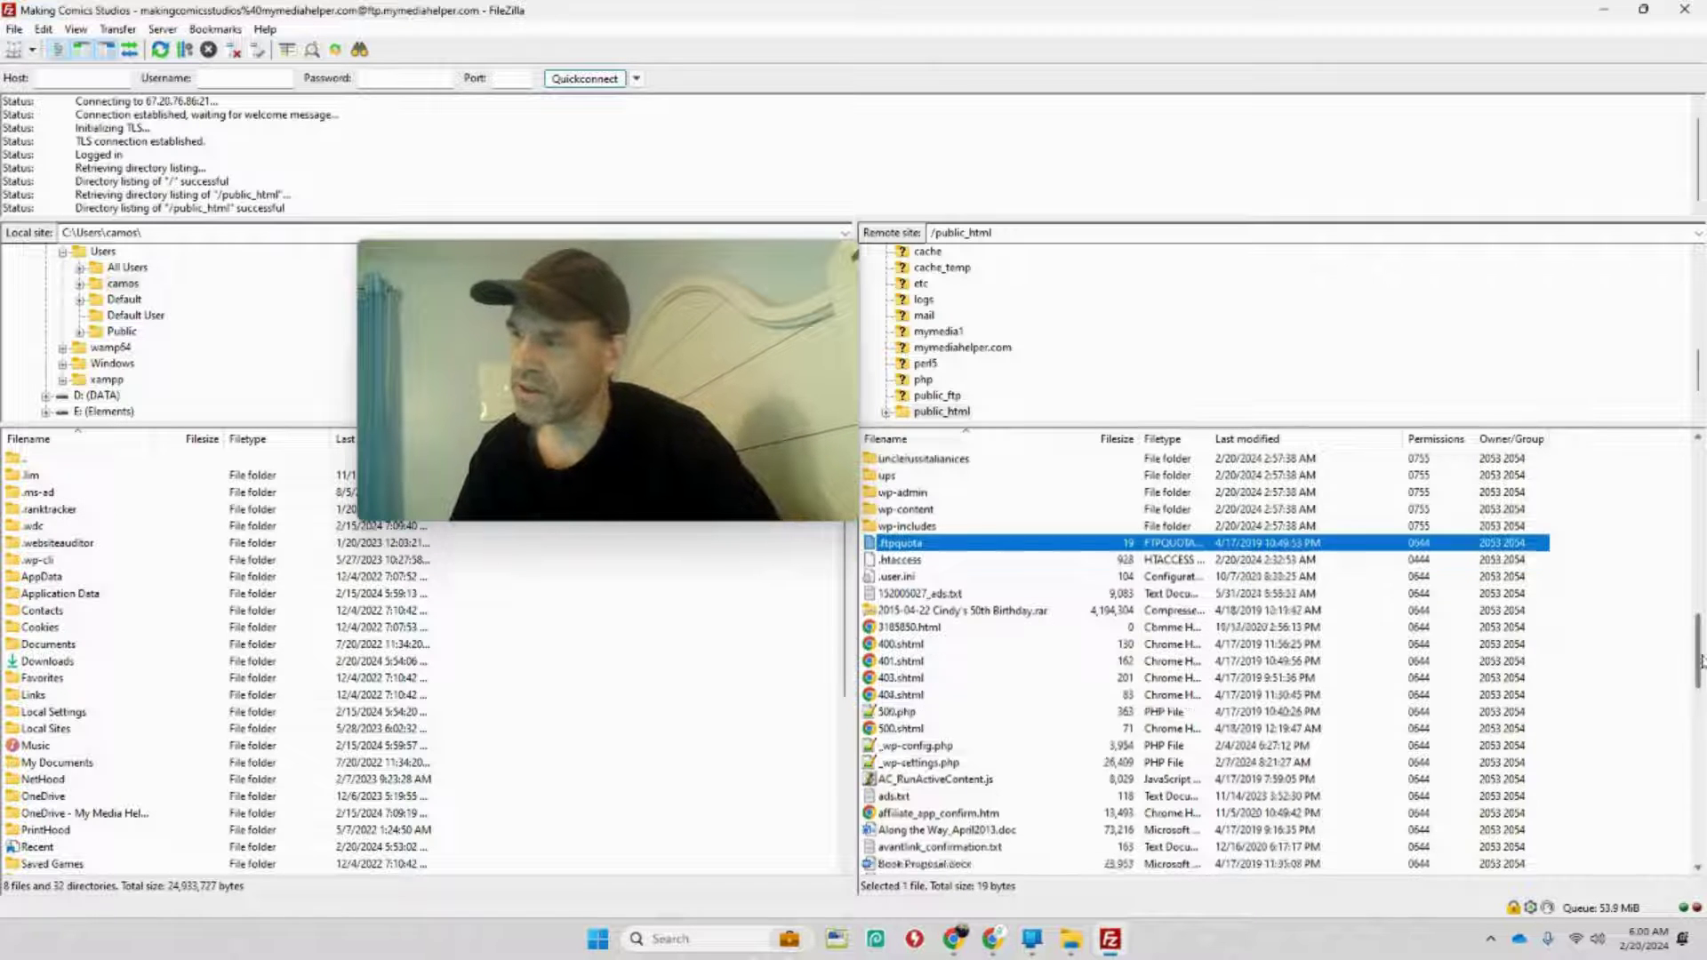
scroll(1280, 658, up, 15)
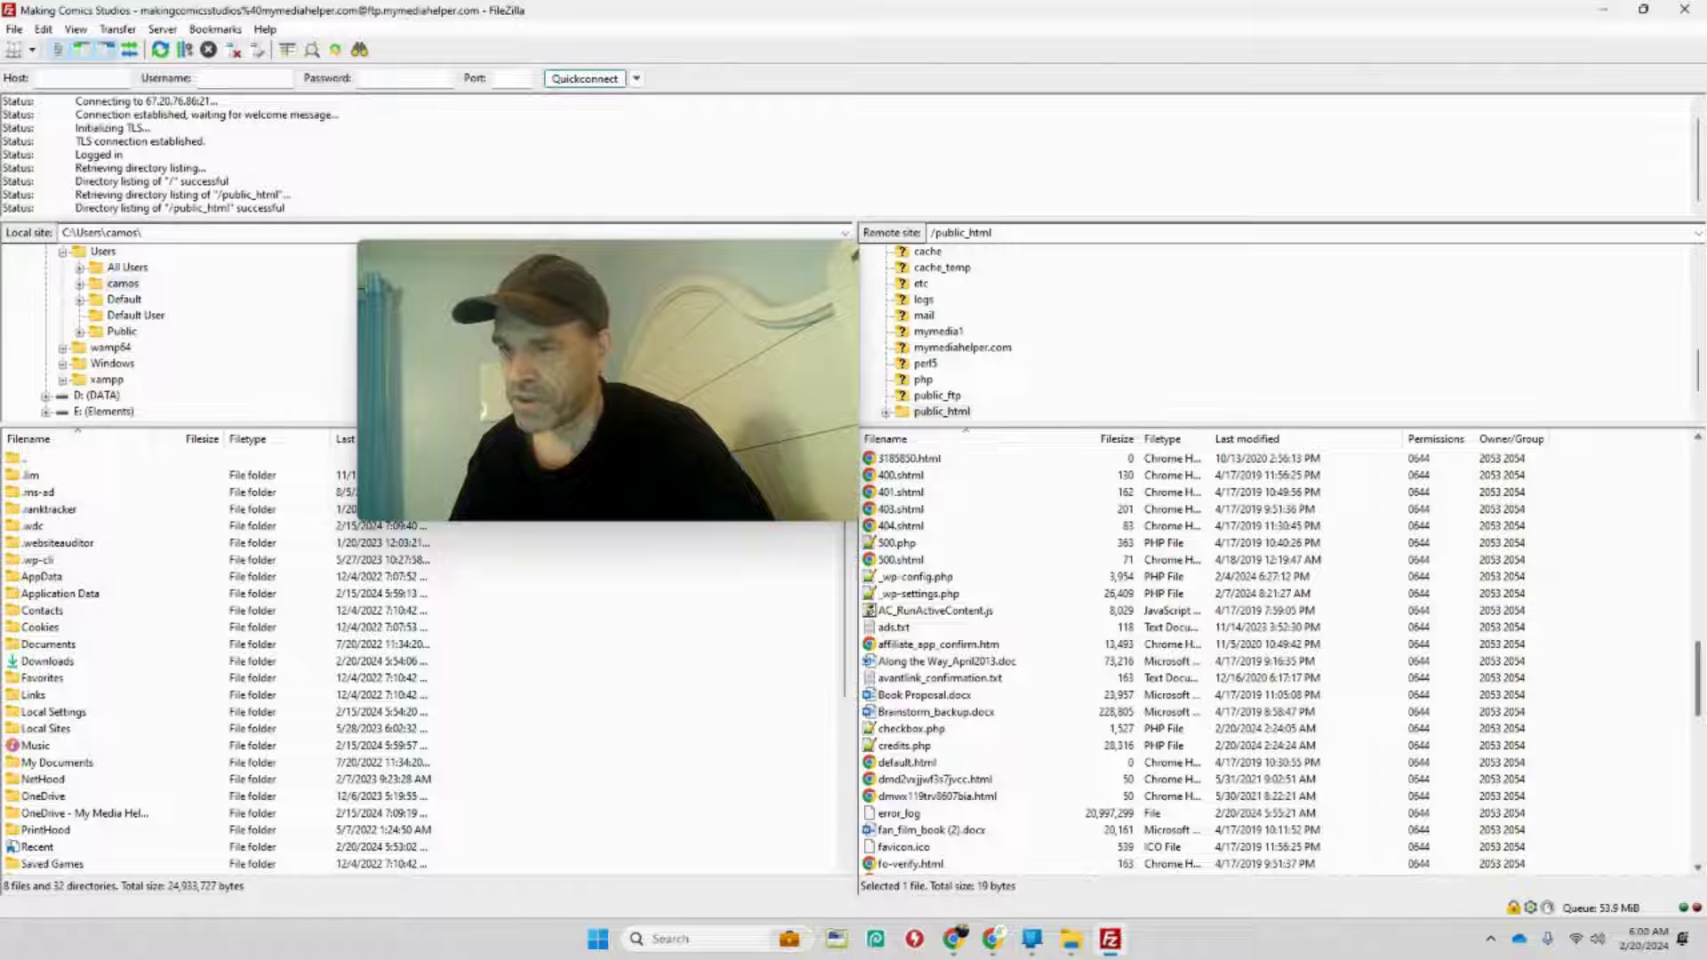
scroll(1120, 686, down, 15)
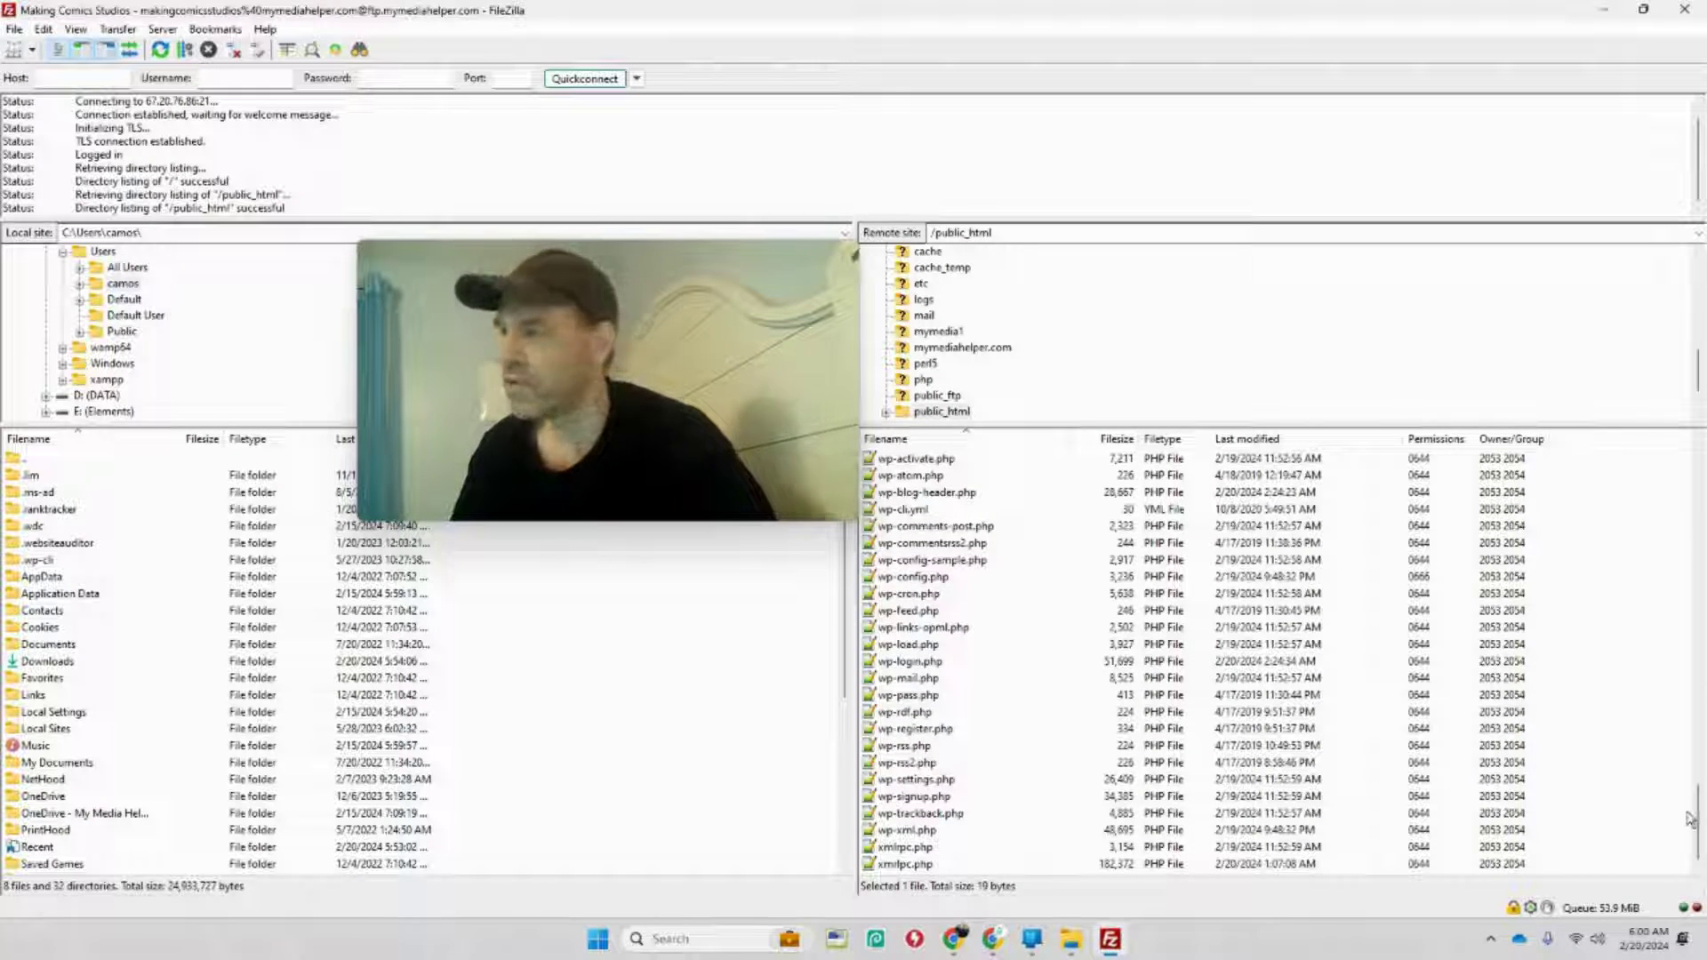
scroll(982, 777, up, 15)
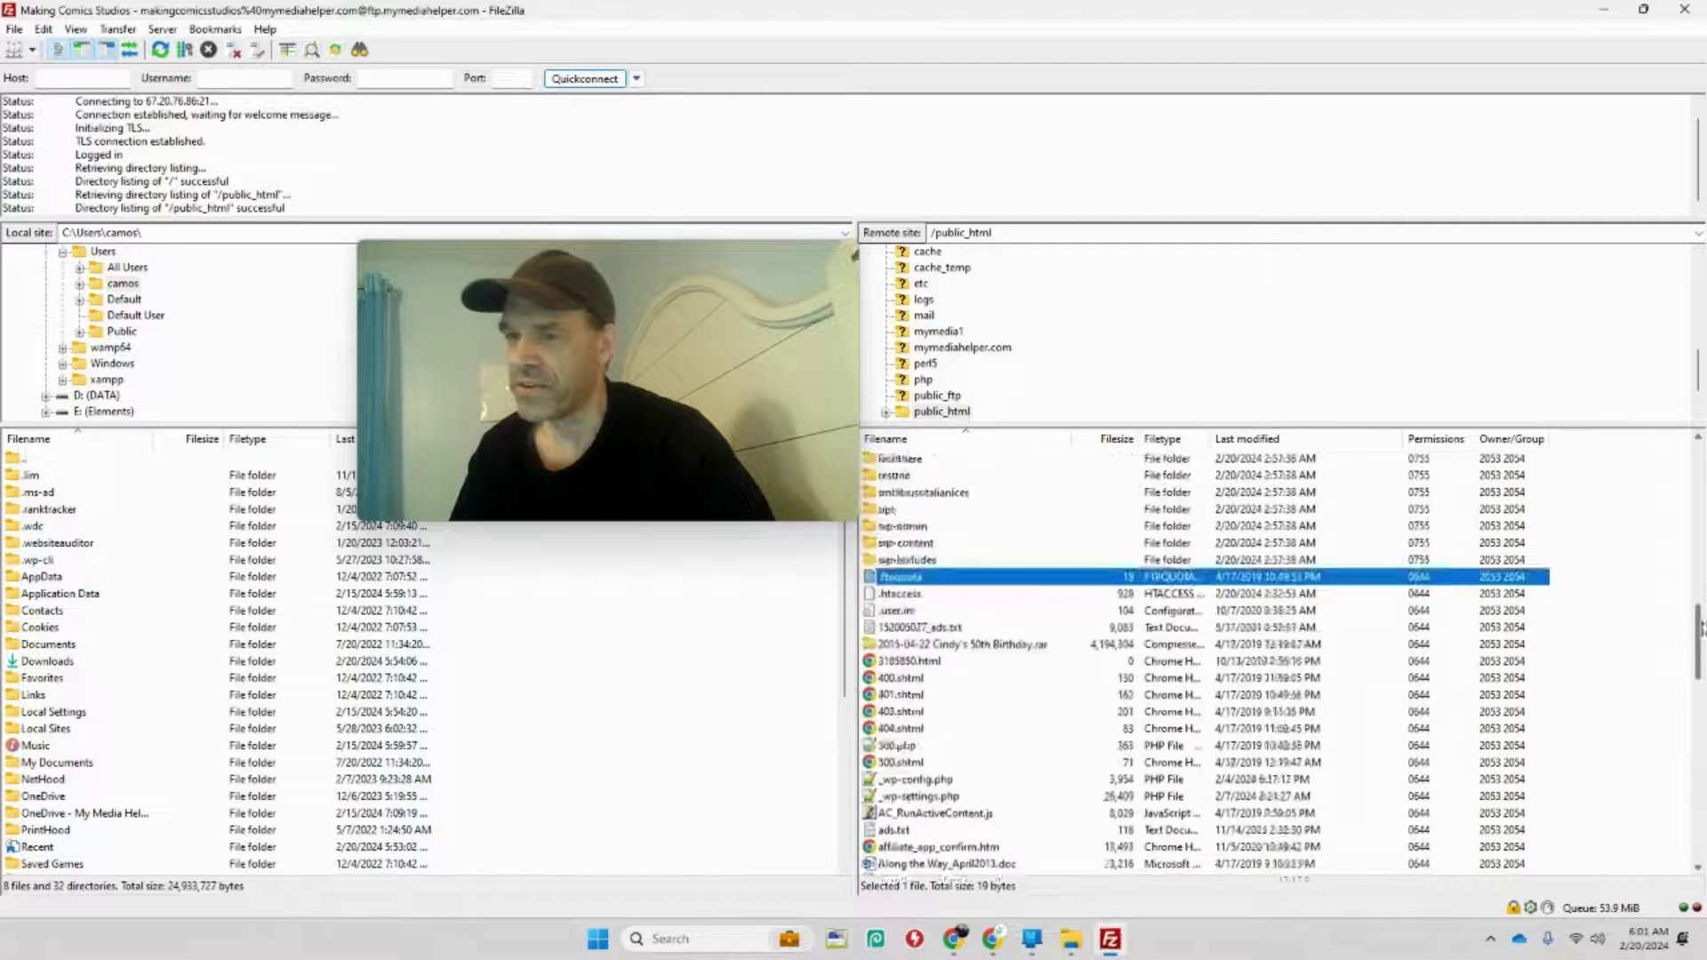
click(935, 762)
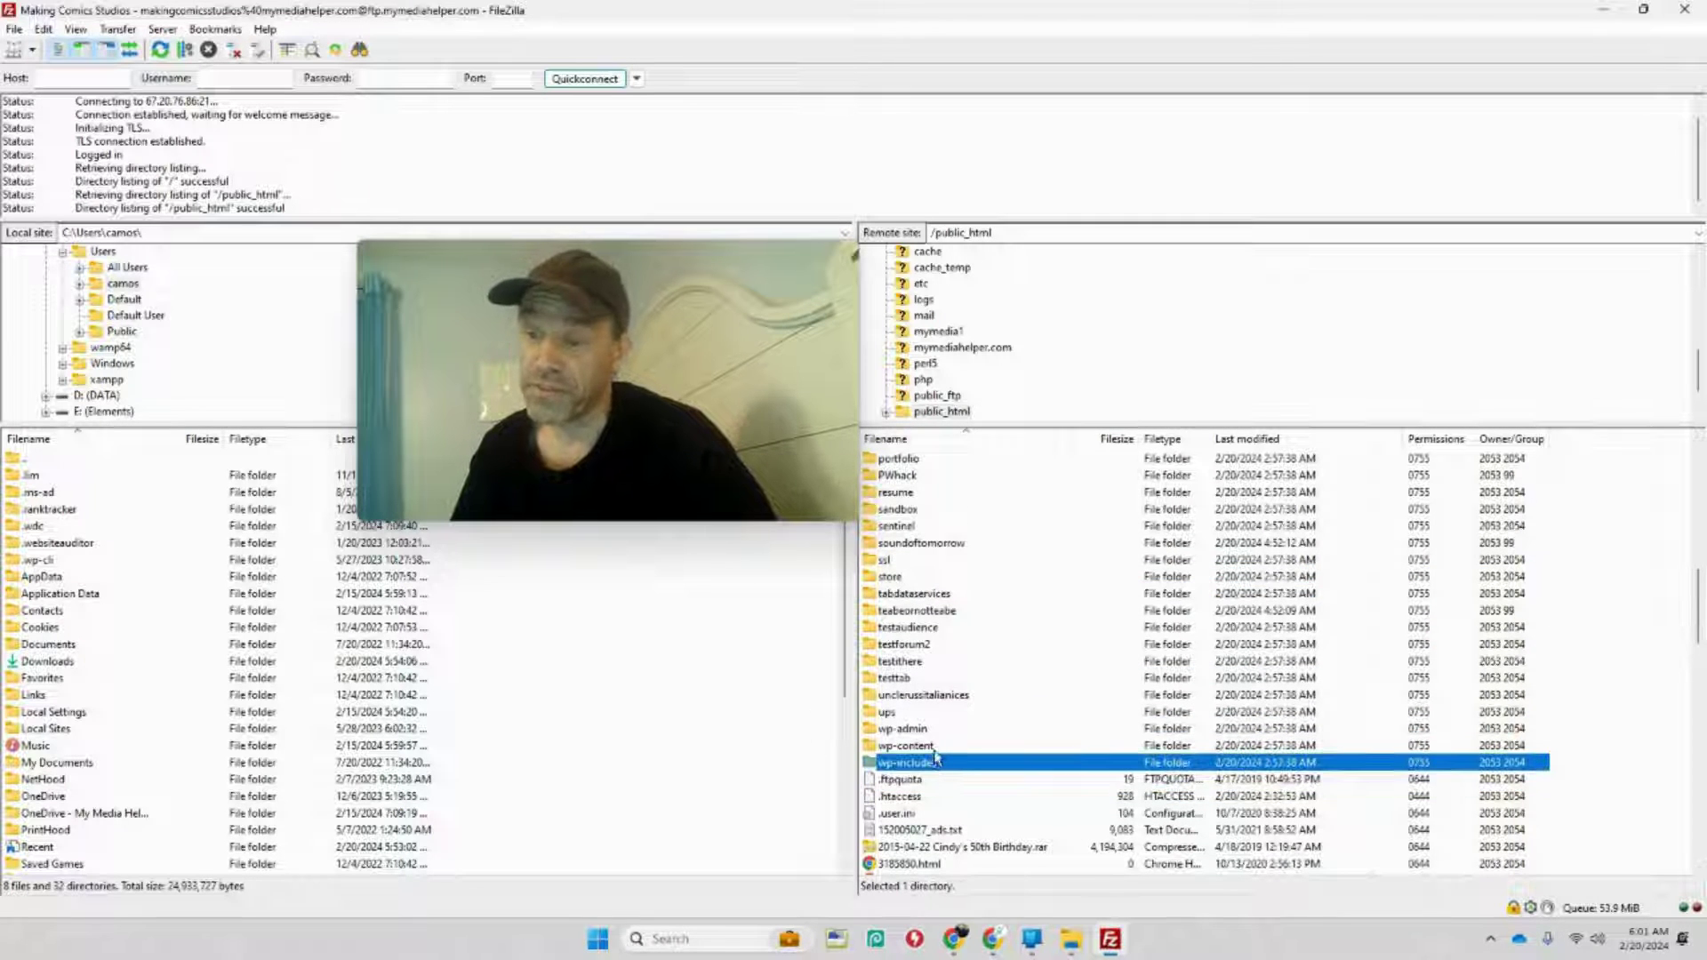
Step: Switch to File Explorer, open the MMH - Backup - 2024-02-19 folder on the Elements (E:) drive, and return to FileZilla
mouse_move(1074, 948)
click(990, 849)
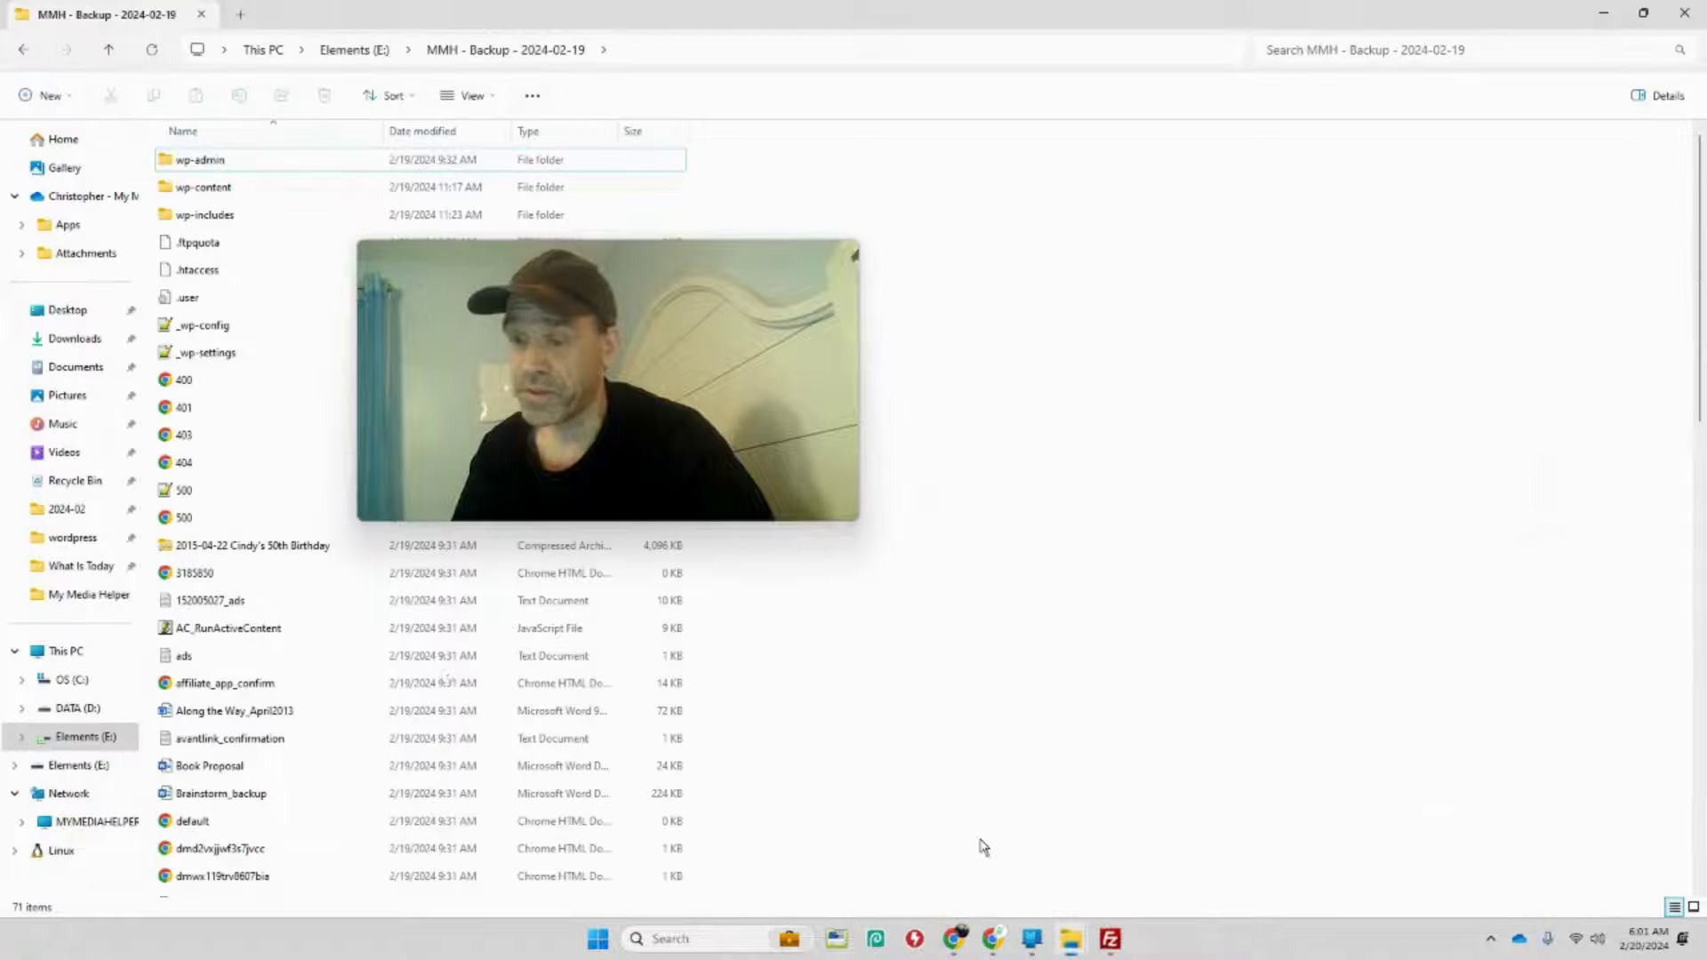
click(96, 740)
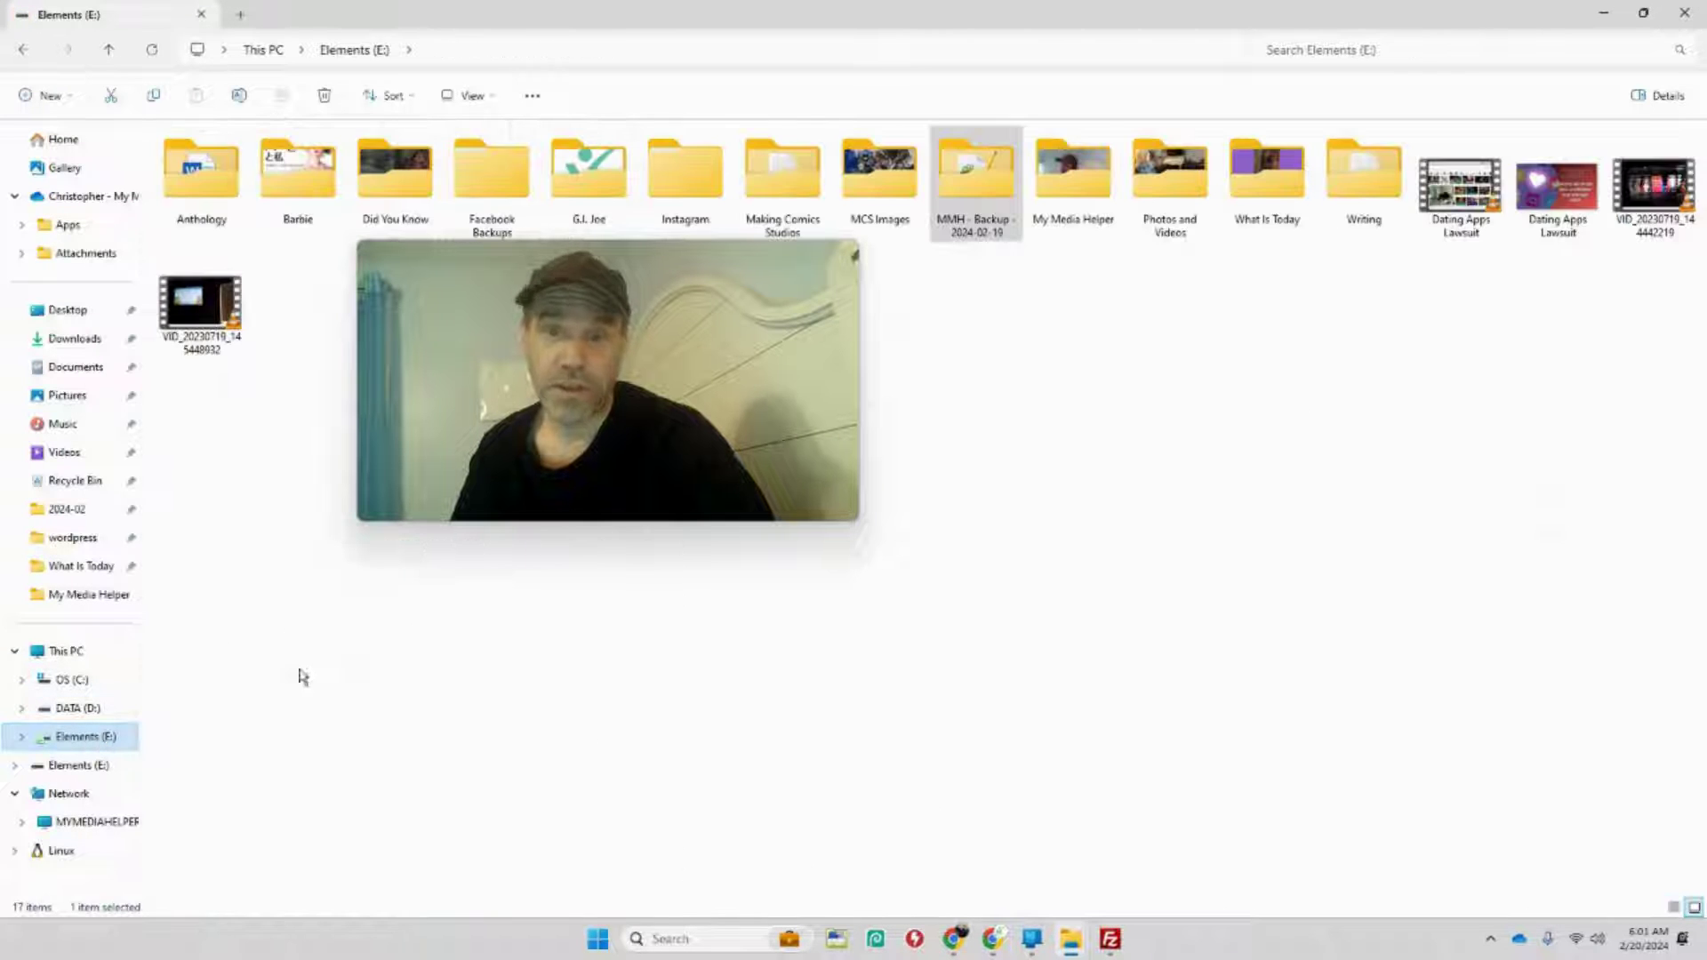
click(984, 180)
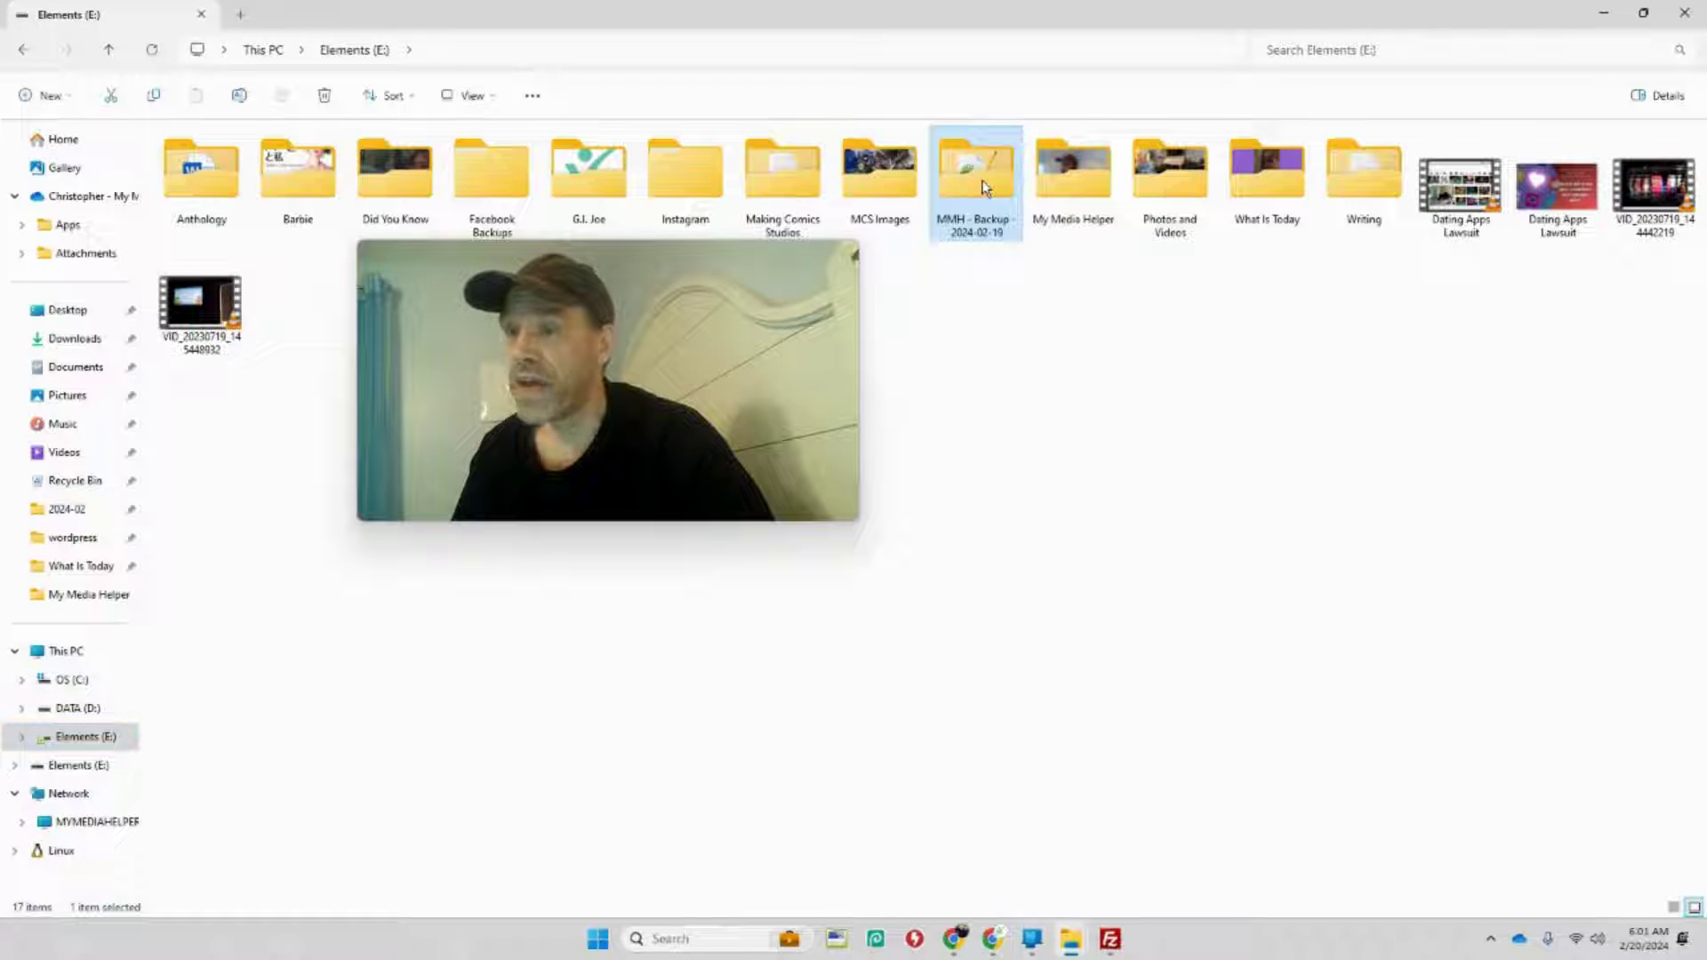
double_click(984, 185)
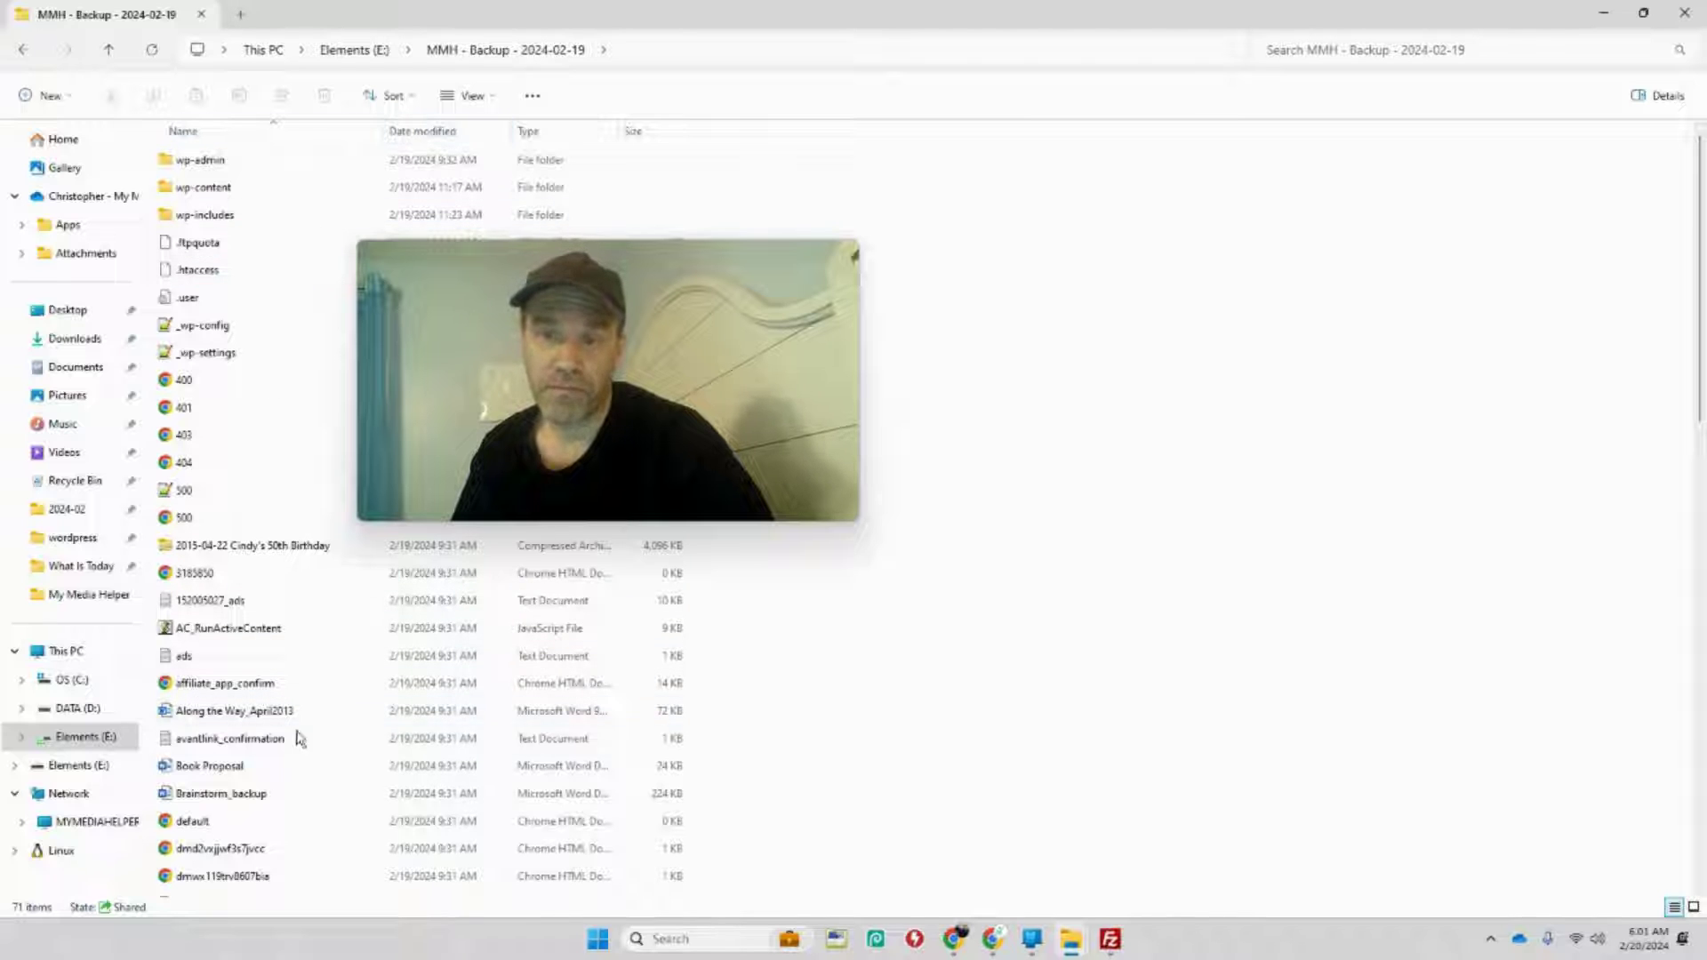
click(1605, 14)
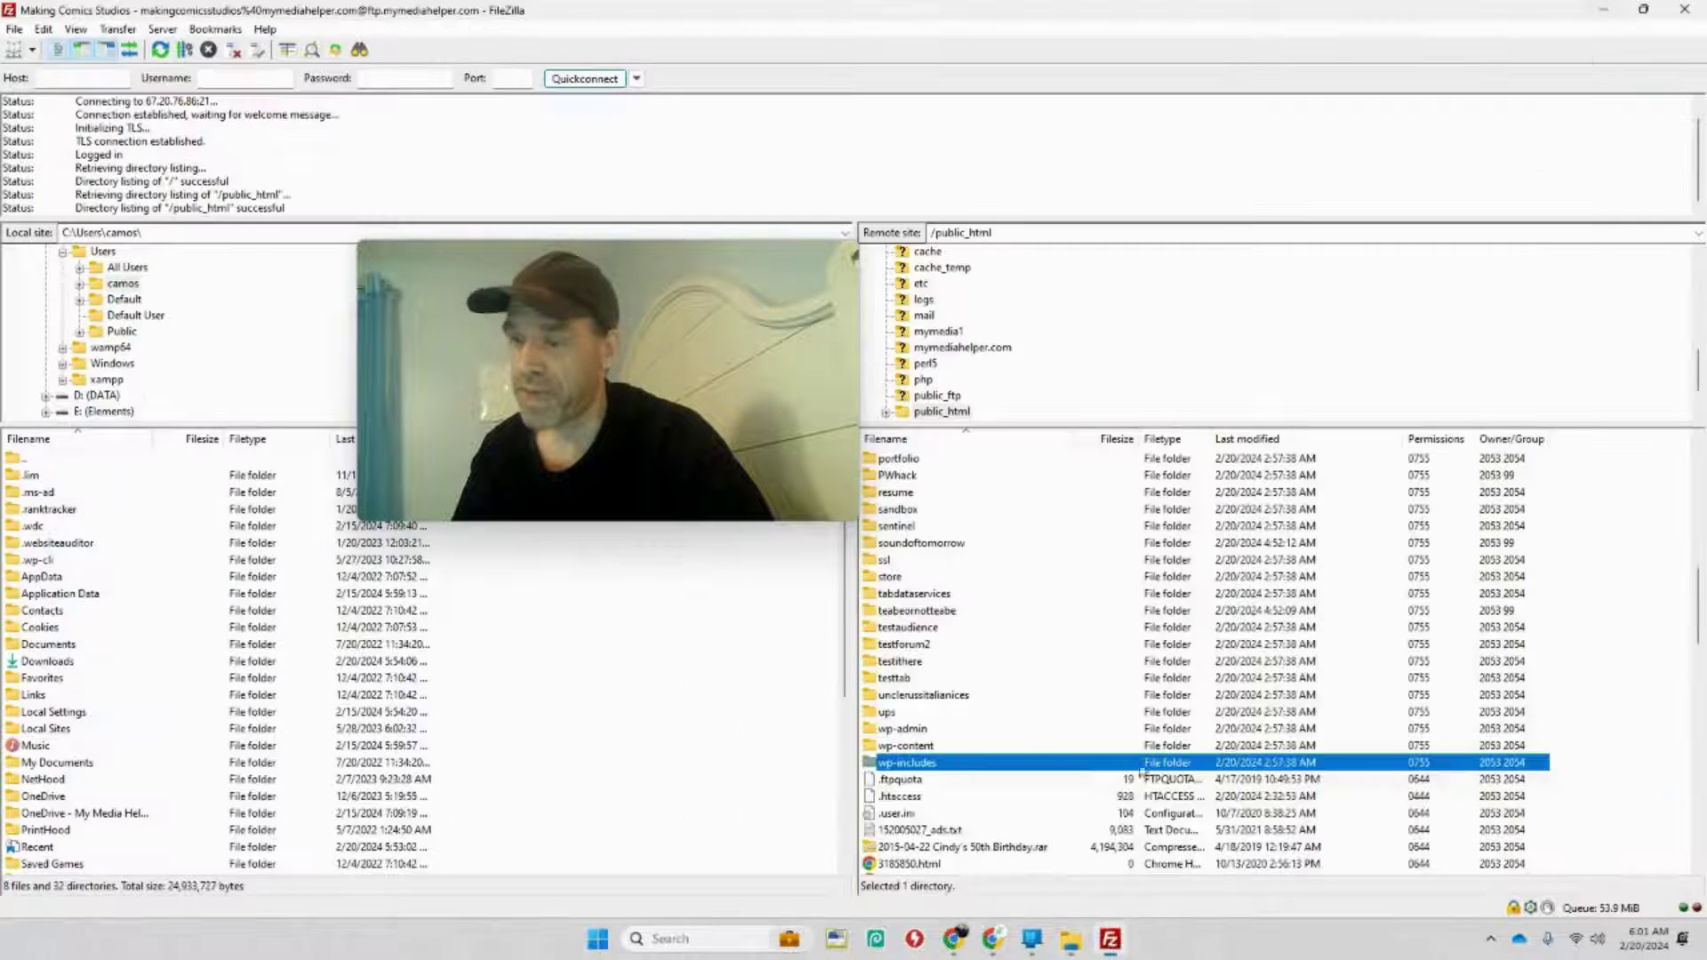
Step: Switch to the Hostmonster portal in Chrome and open the account's cPanel through its advanced settings
click(993, 938)
mouse_move(948, 945)
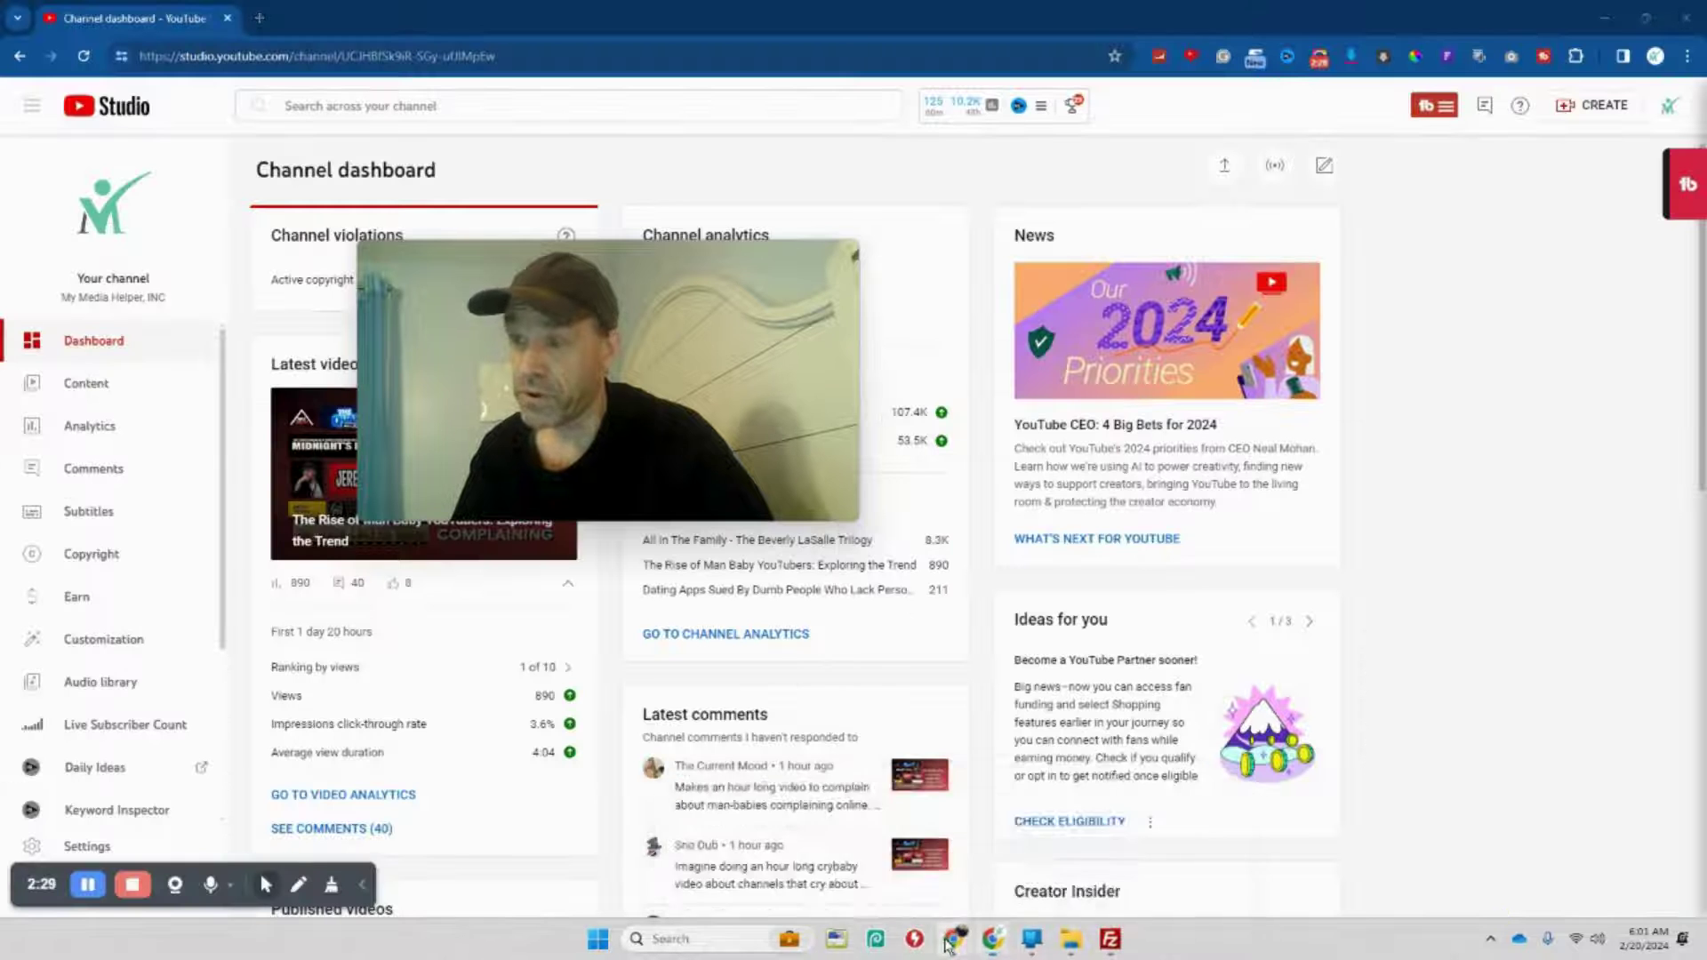
click(724, 863)
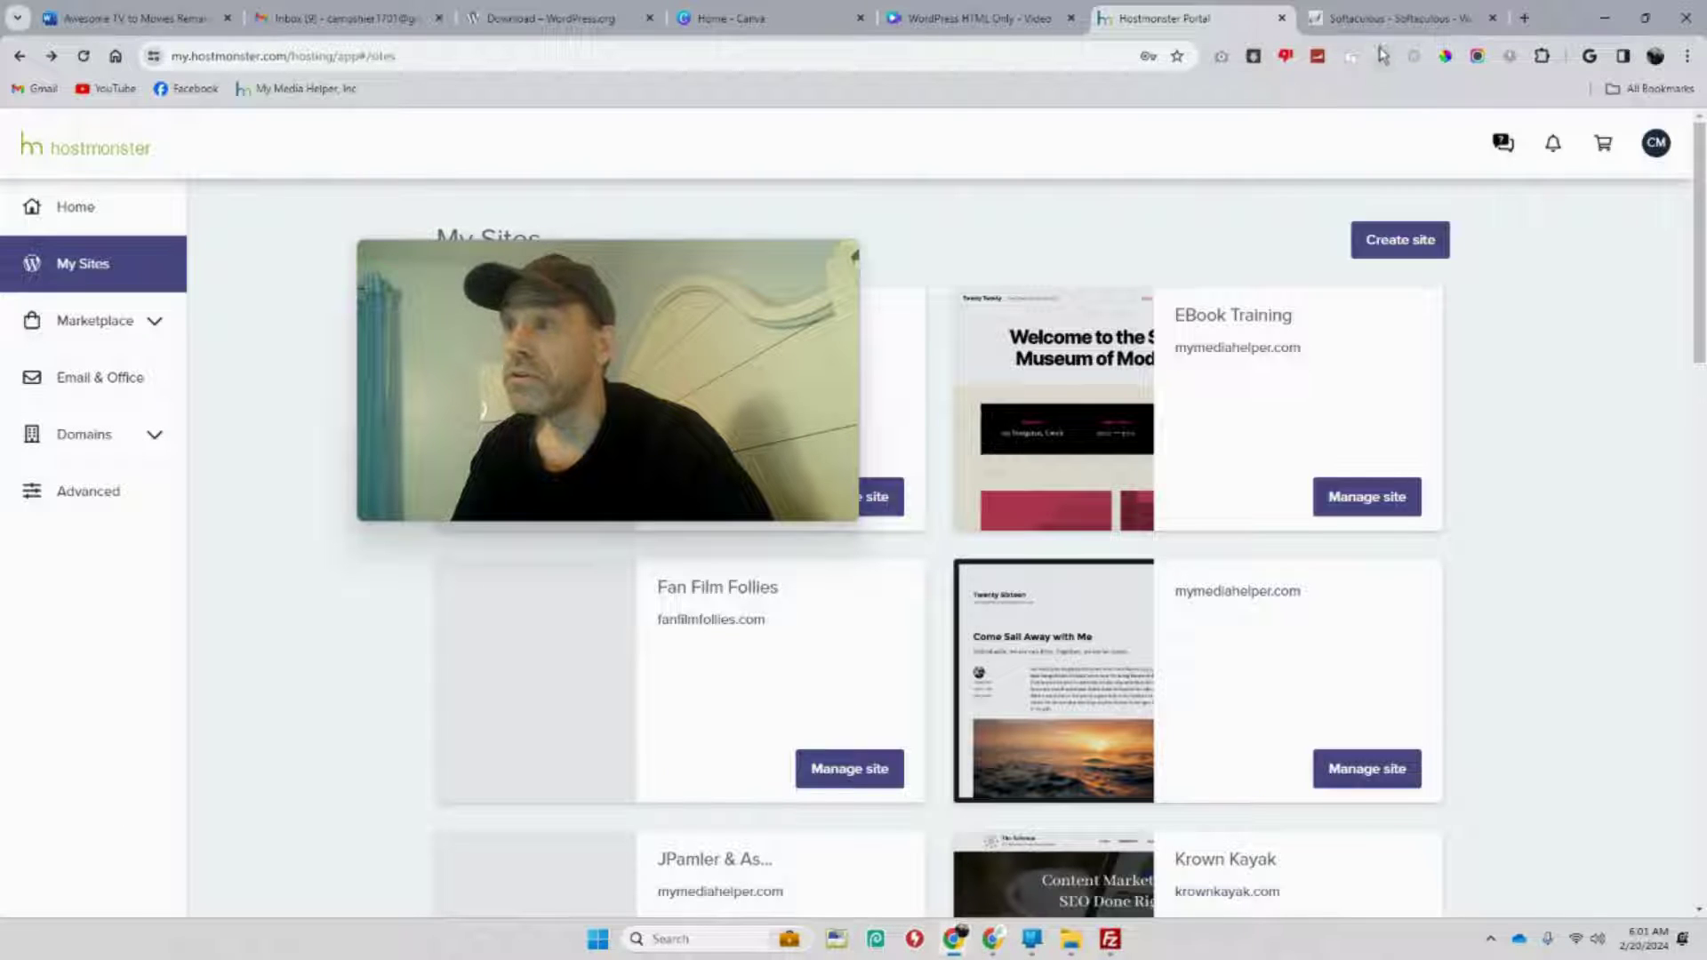
click(1315, 32)
click(1160, 29)
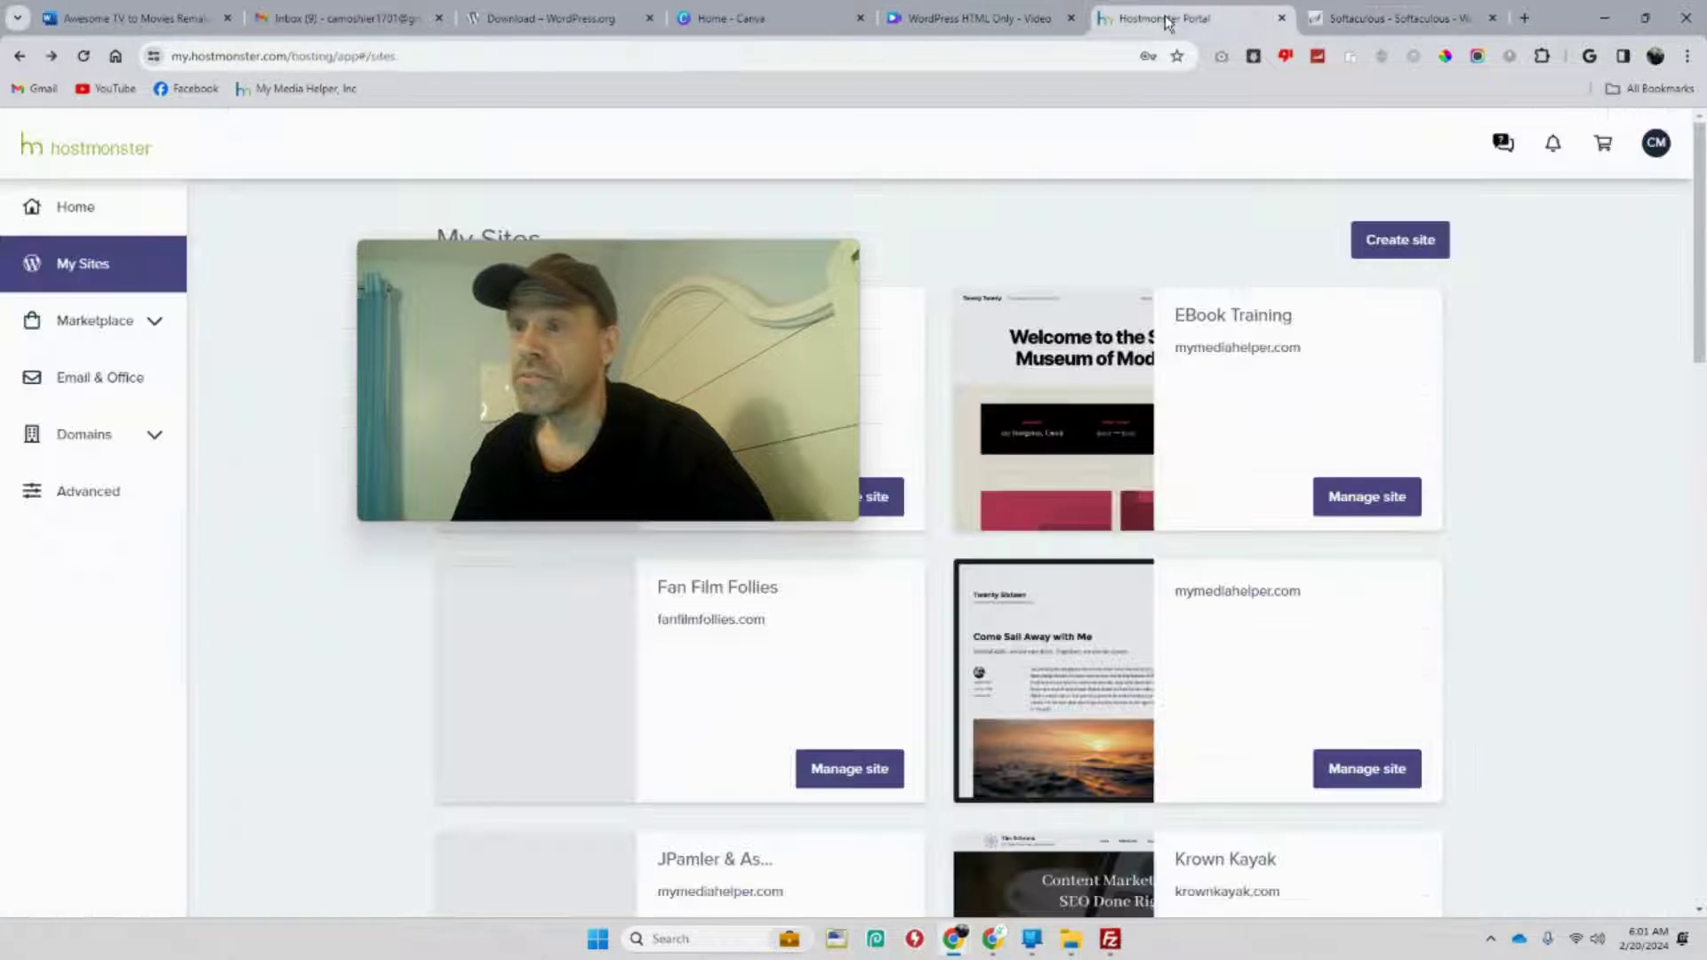
click(64, 491)
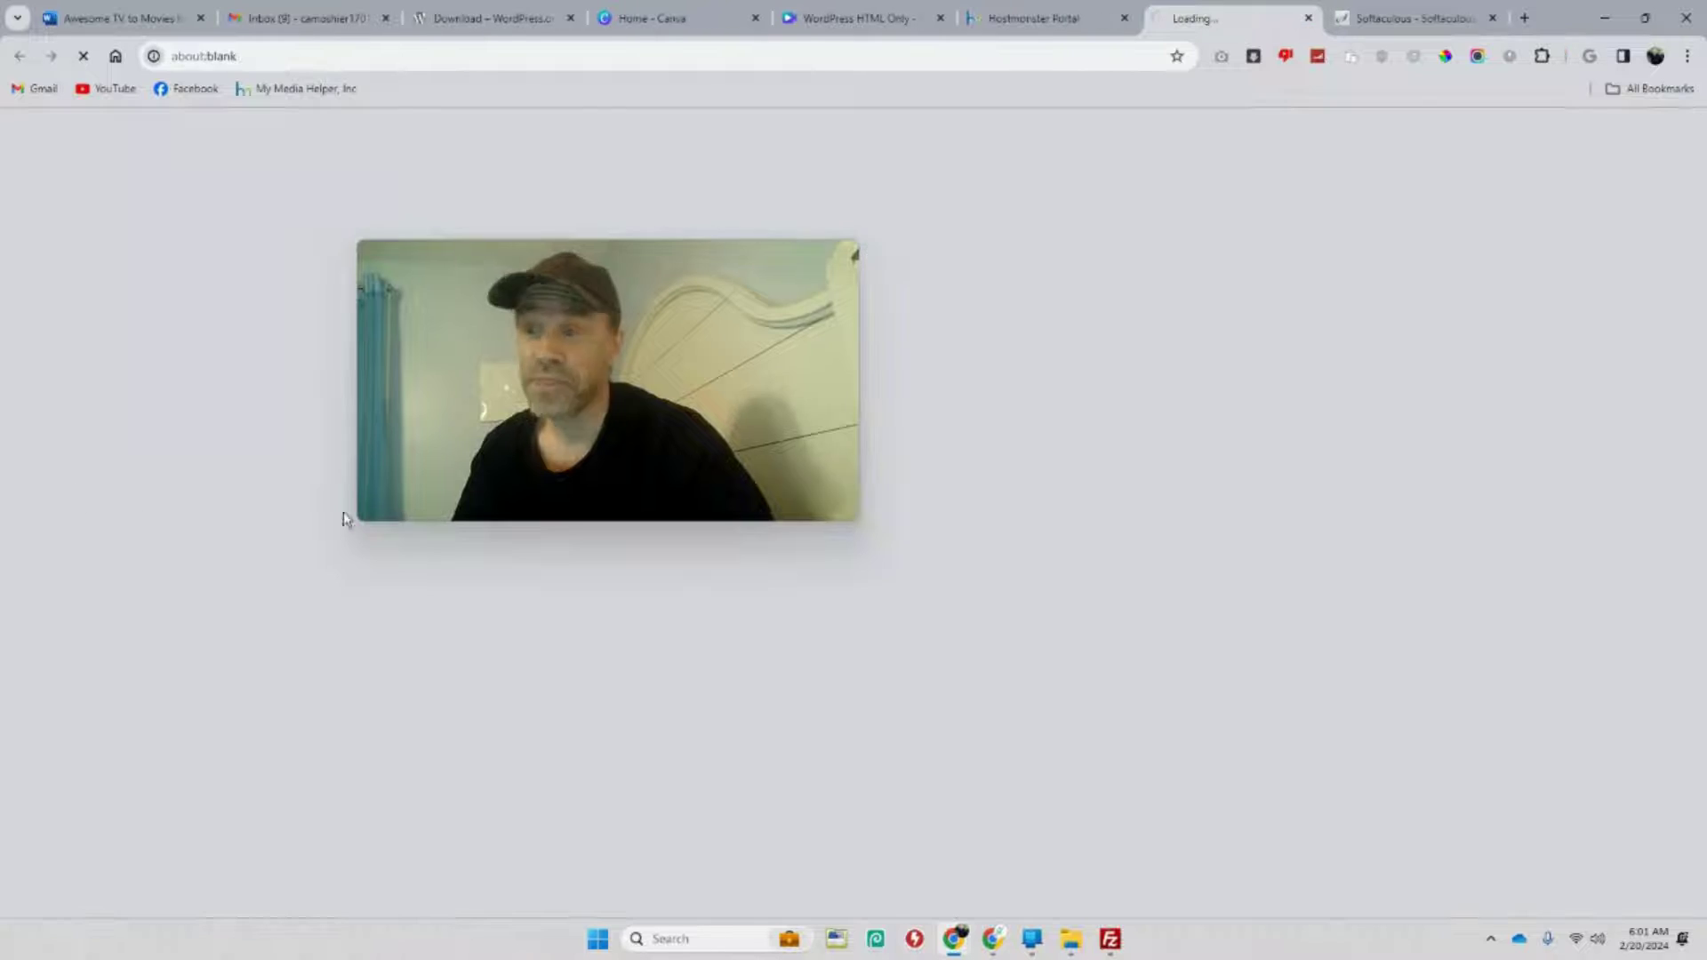
drag(739, 362, 1423, 285)
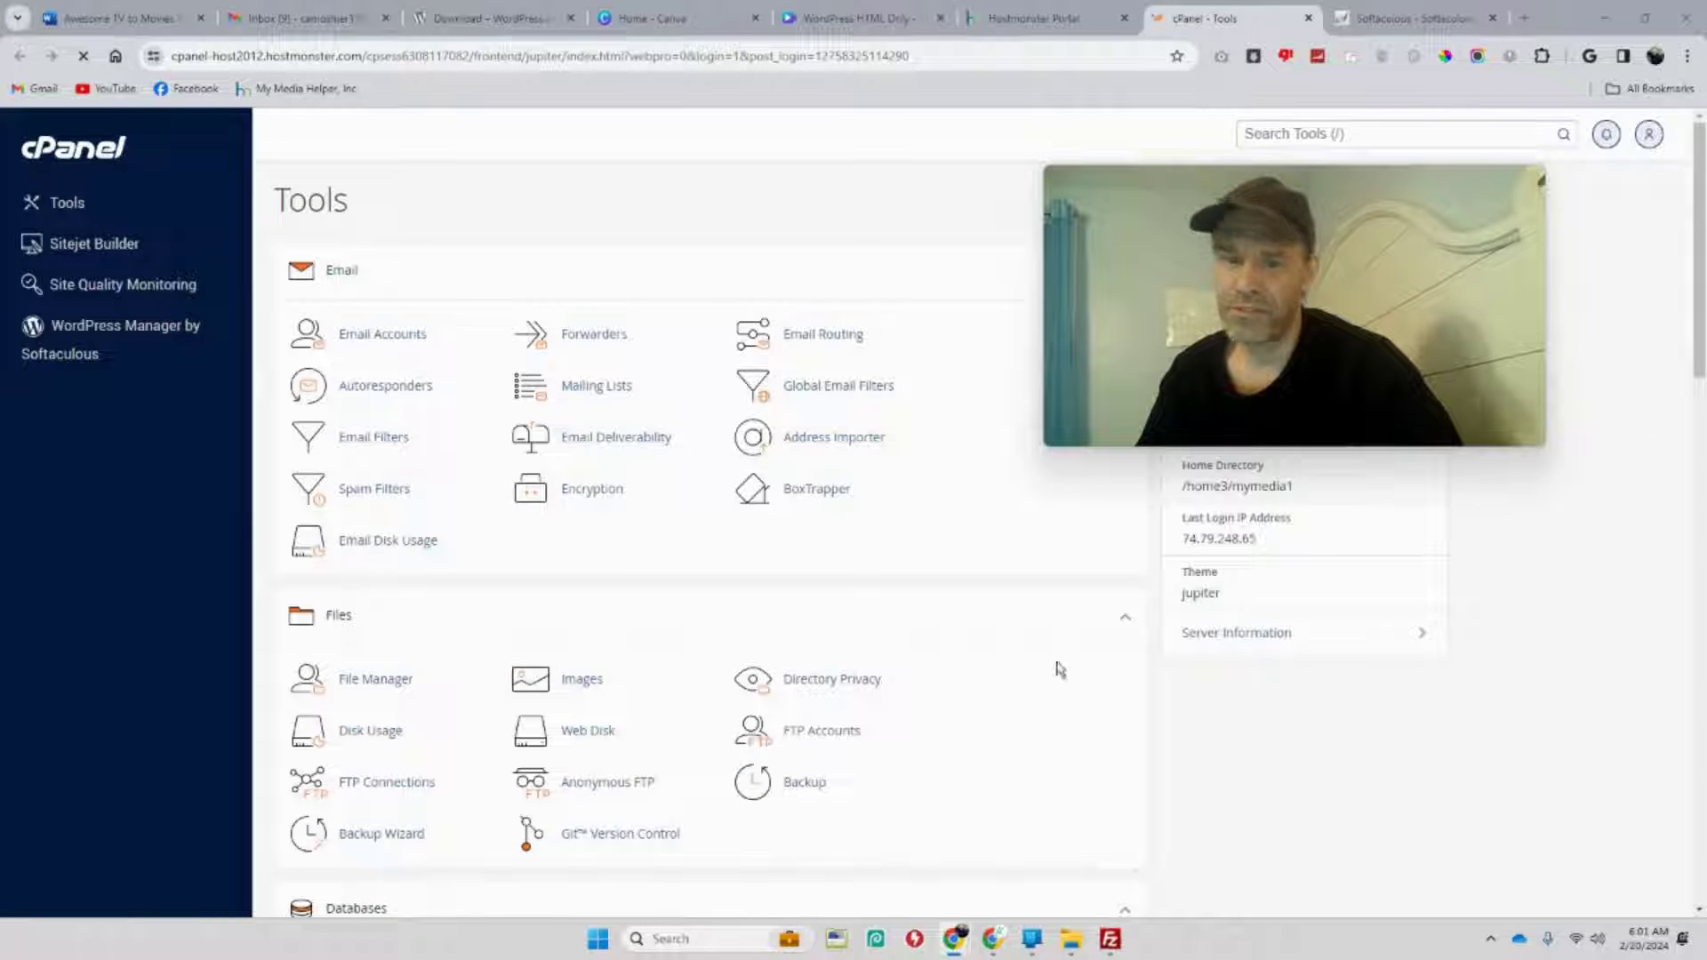
Step: Open phpMyAdmin from the cPanel database tools and expand the mymedia1 group to examine its databases
scroll(1334, 552, down, 5)
key(/)
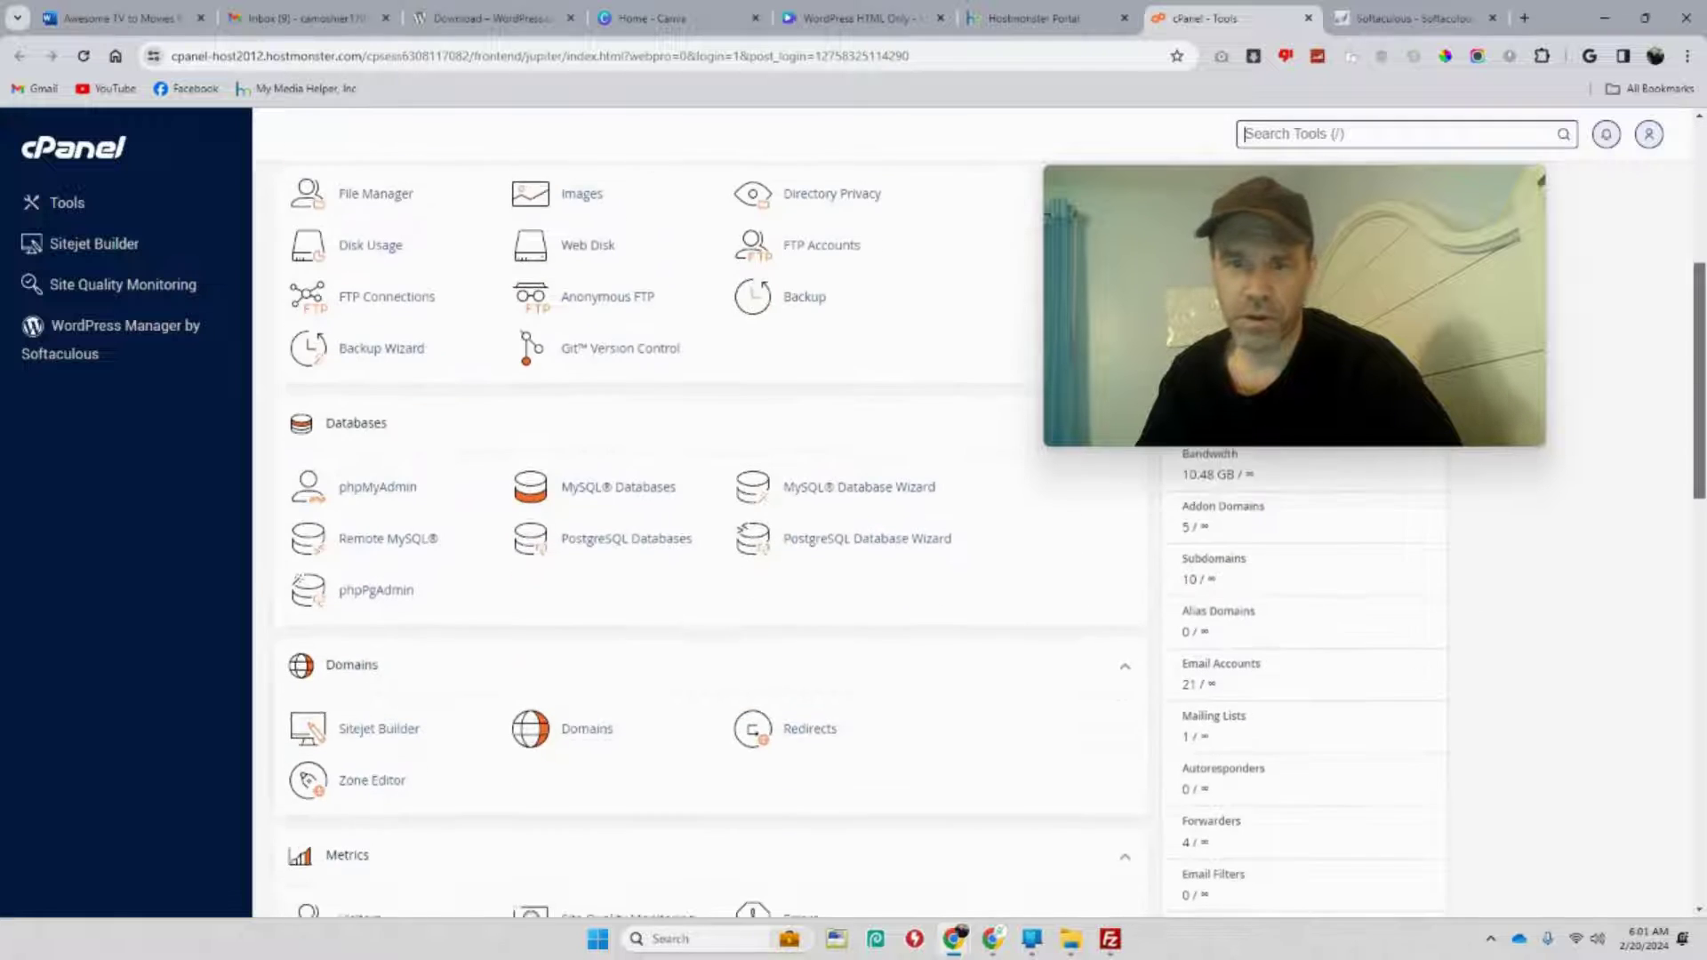
click(378, 487)
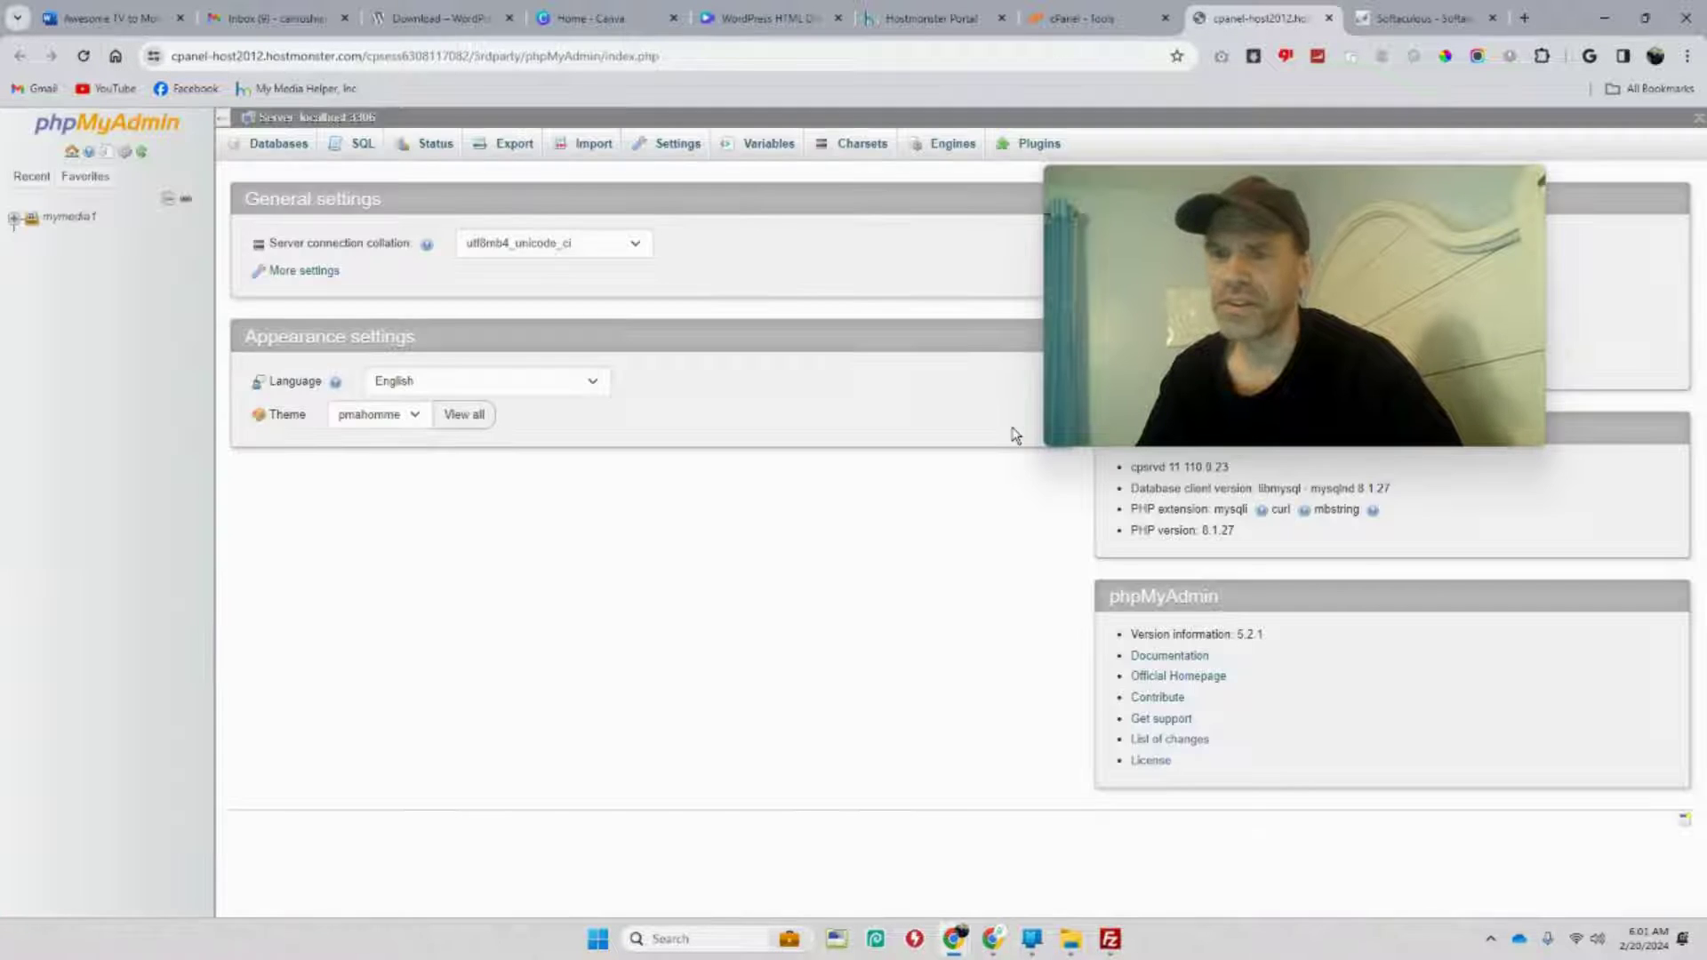
click(13, 219)
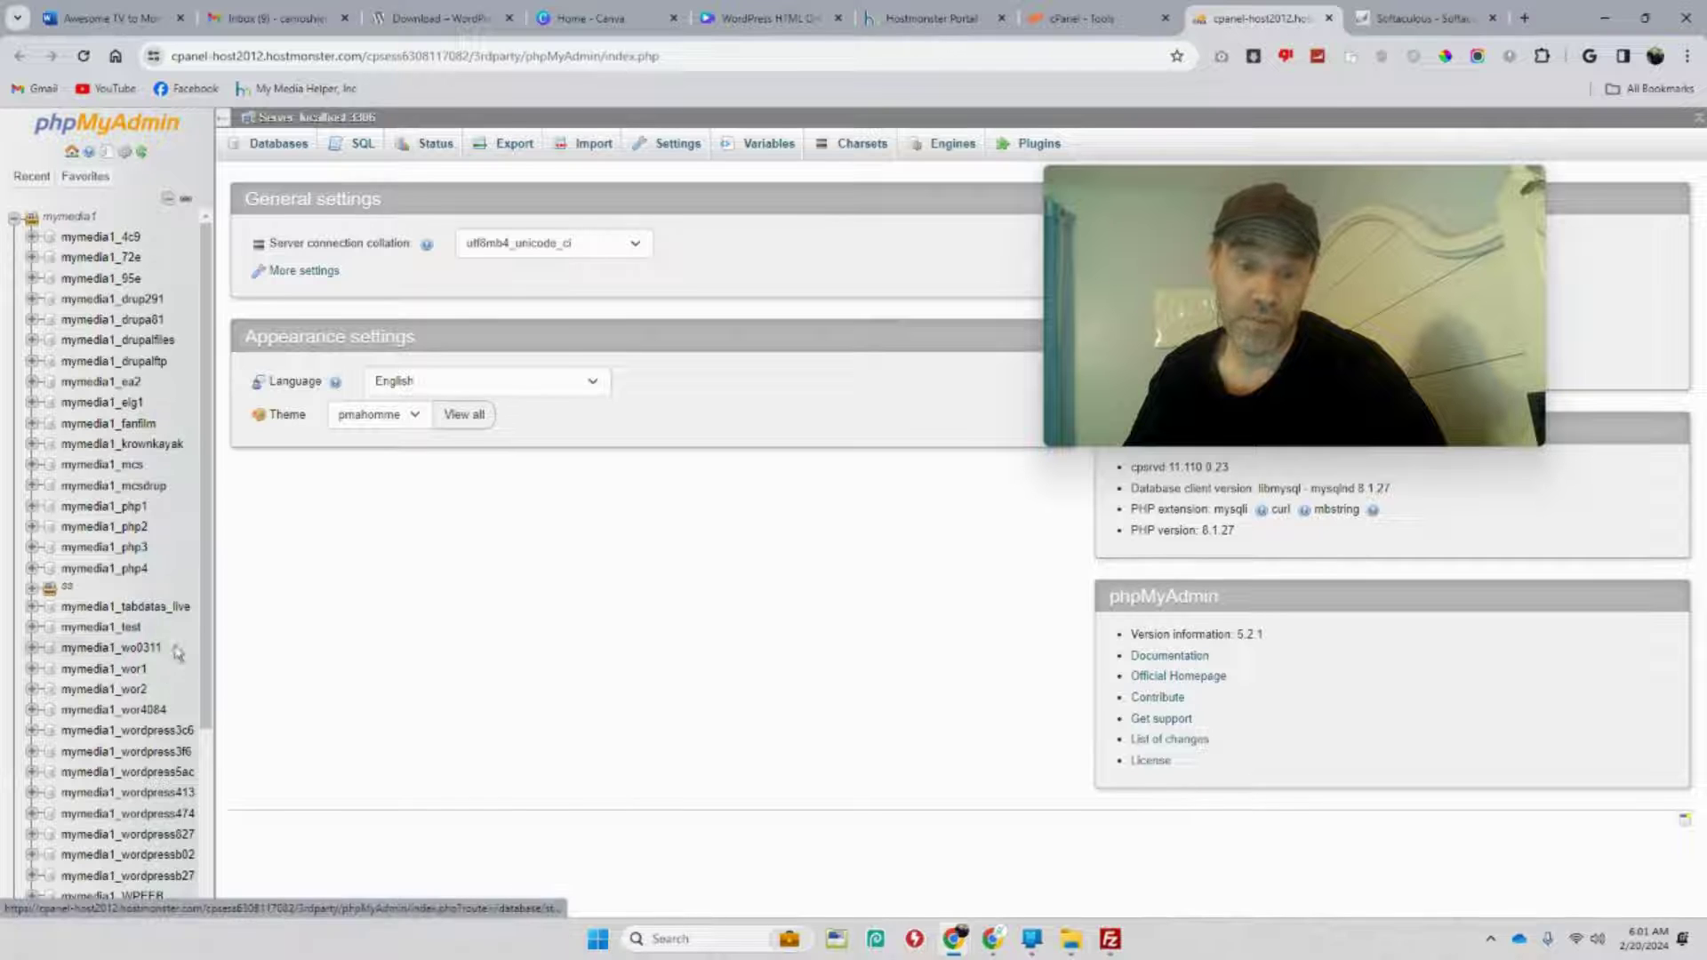
drag(217, 610, 217, 623)
click(245, 629)
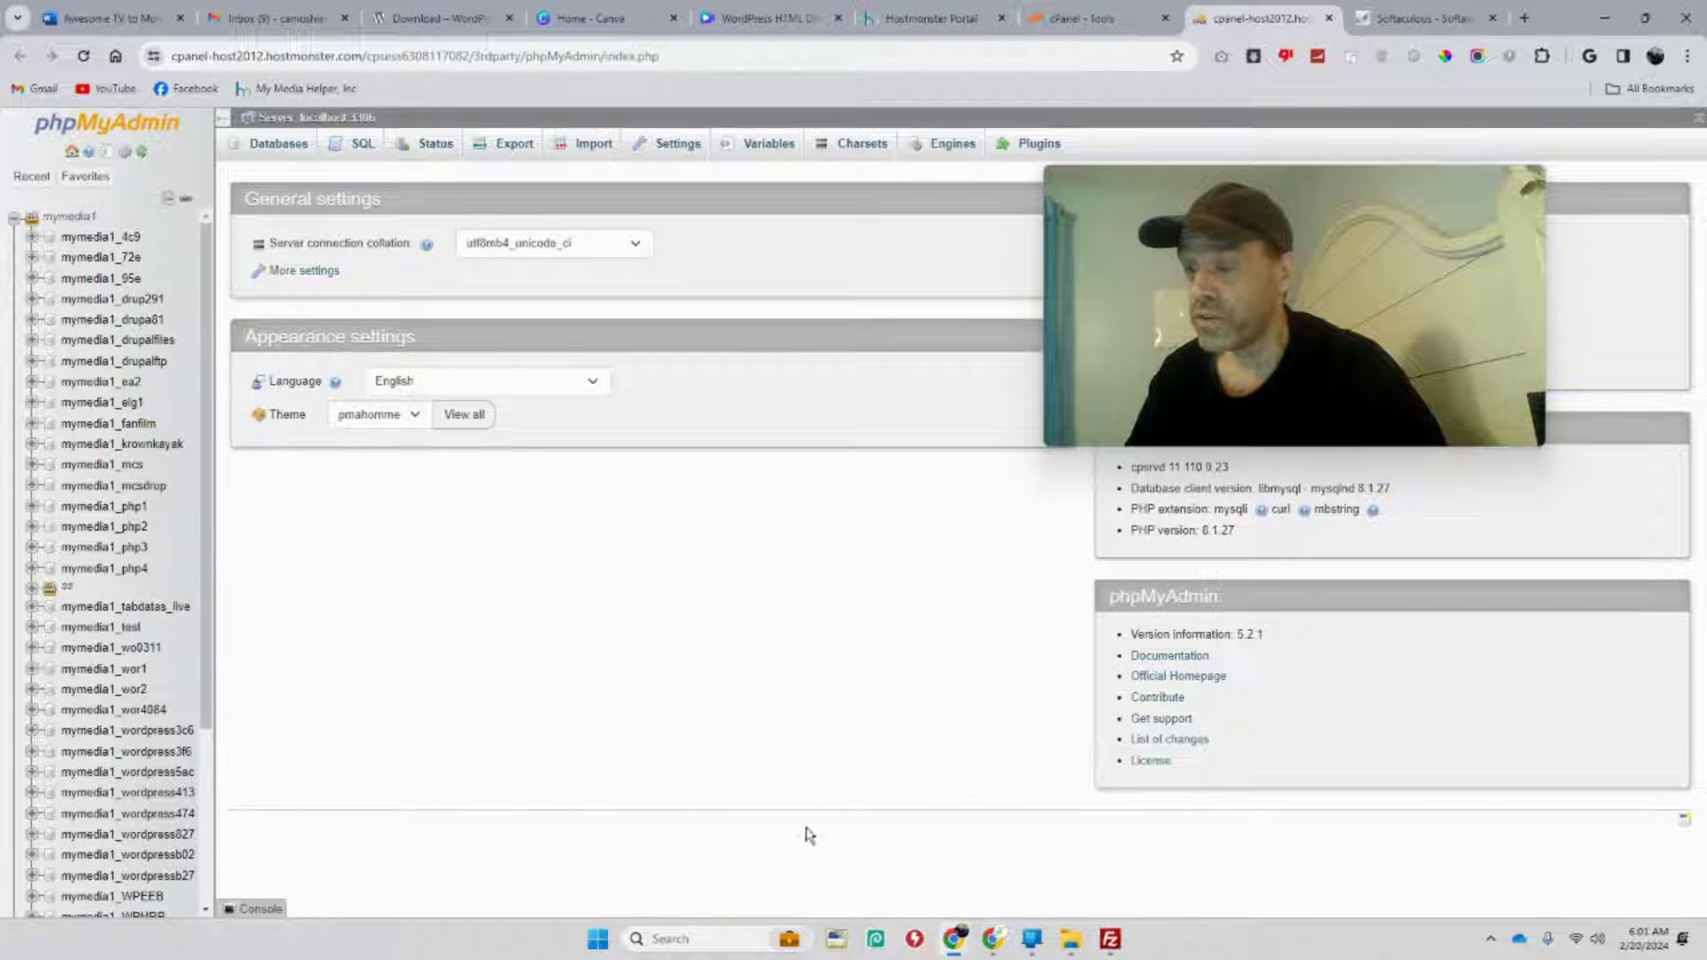
Step: Switch to FileZilla and select the wp-config.php file in the remote public_html folder
click(1109, 940)
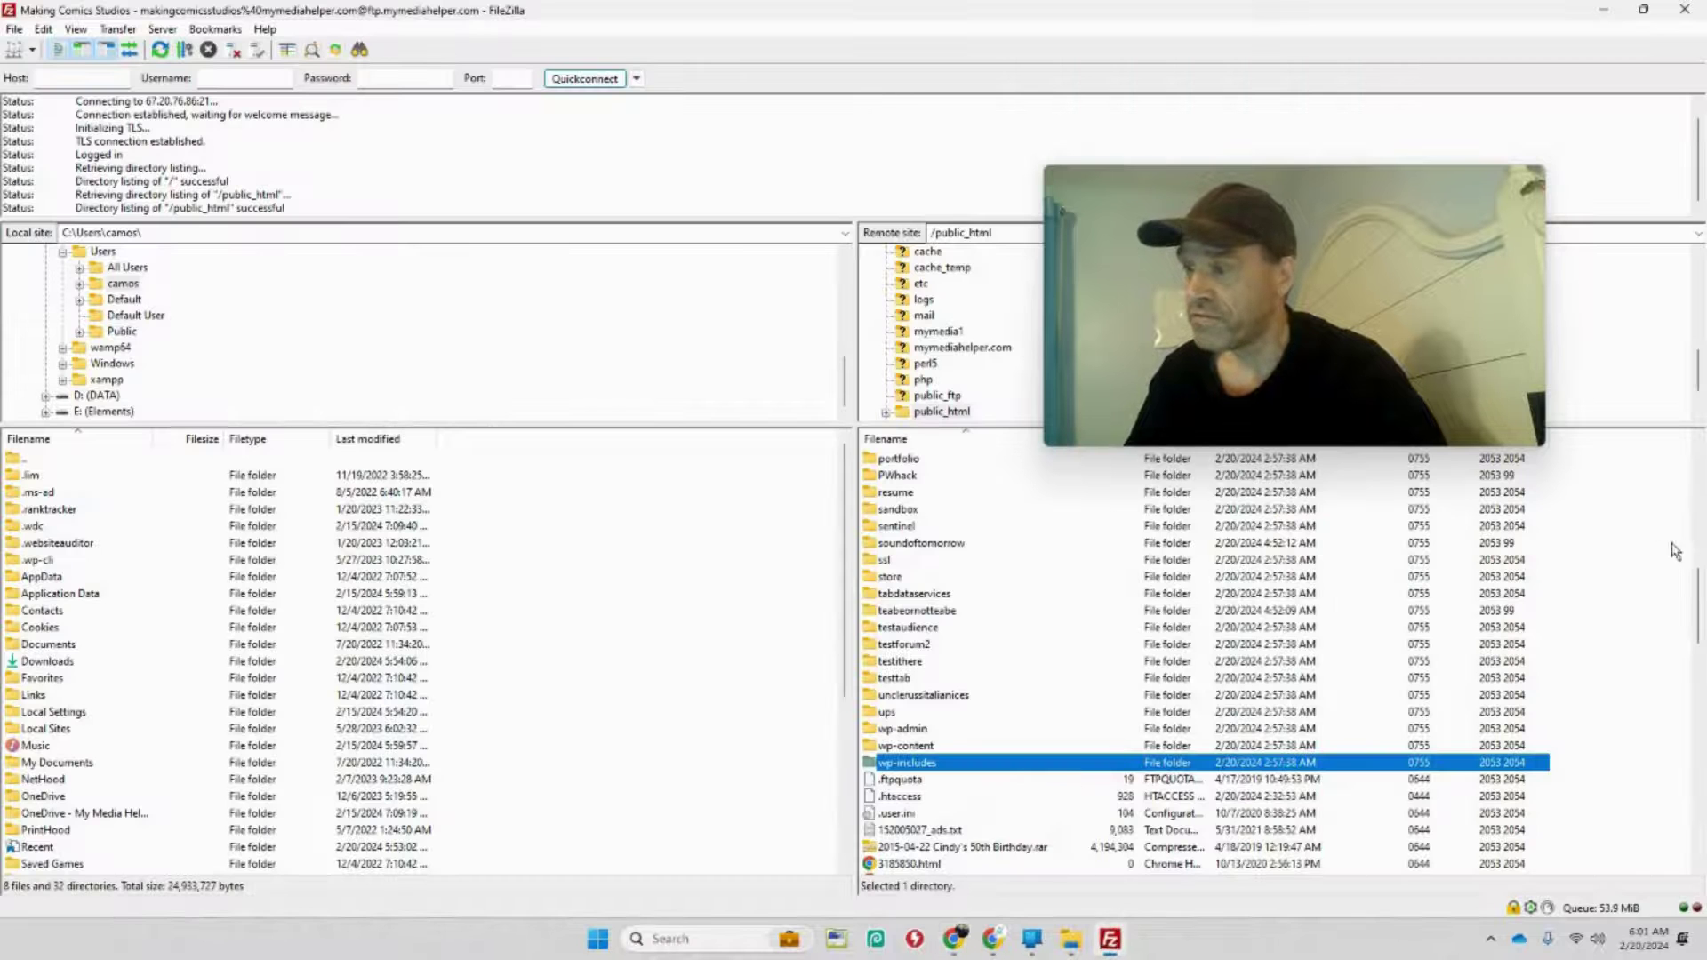
drag(1697, 594, 1702, 822)
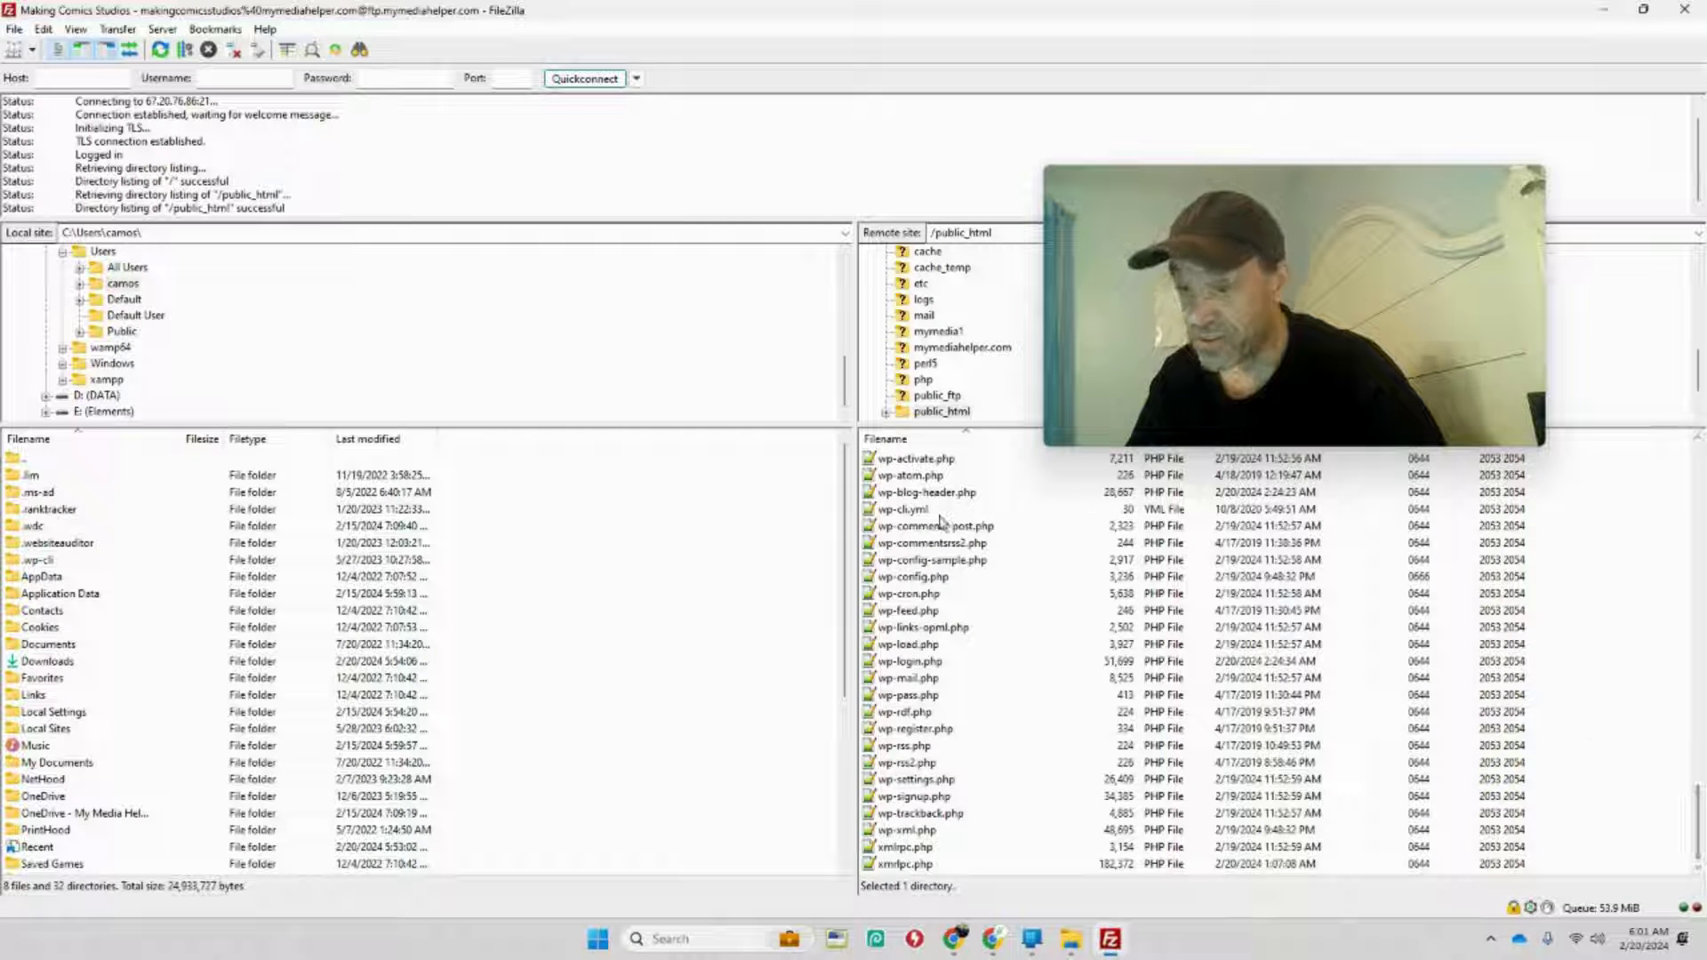
click(924, 577)
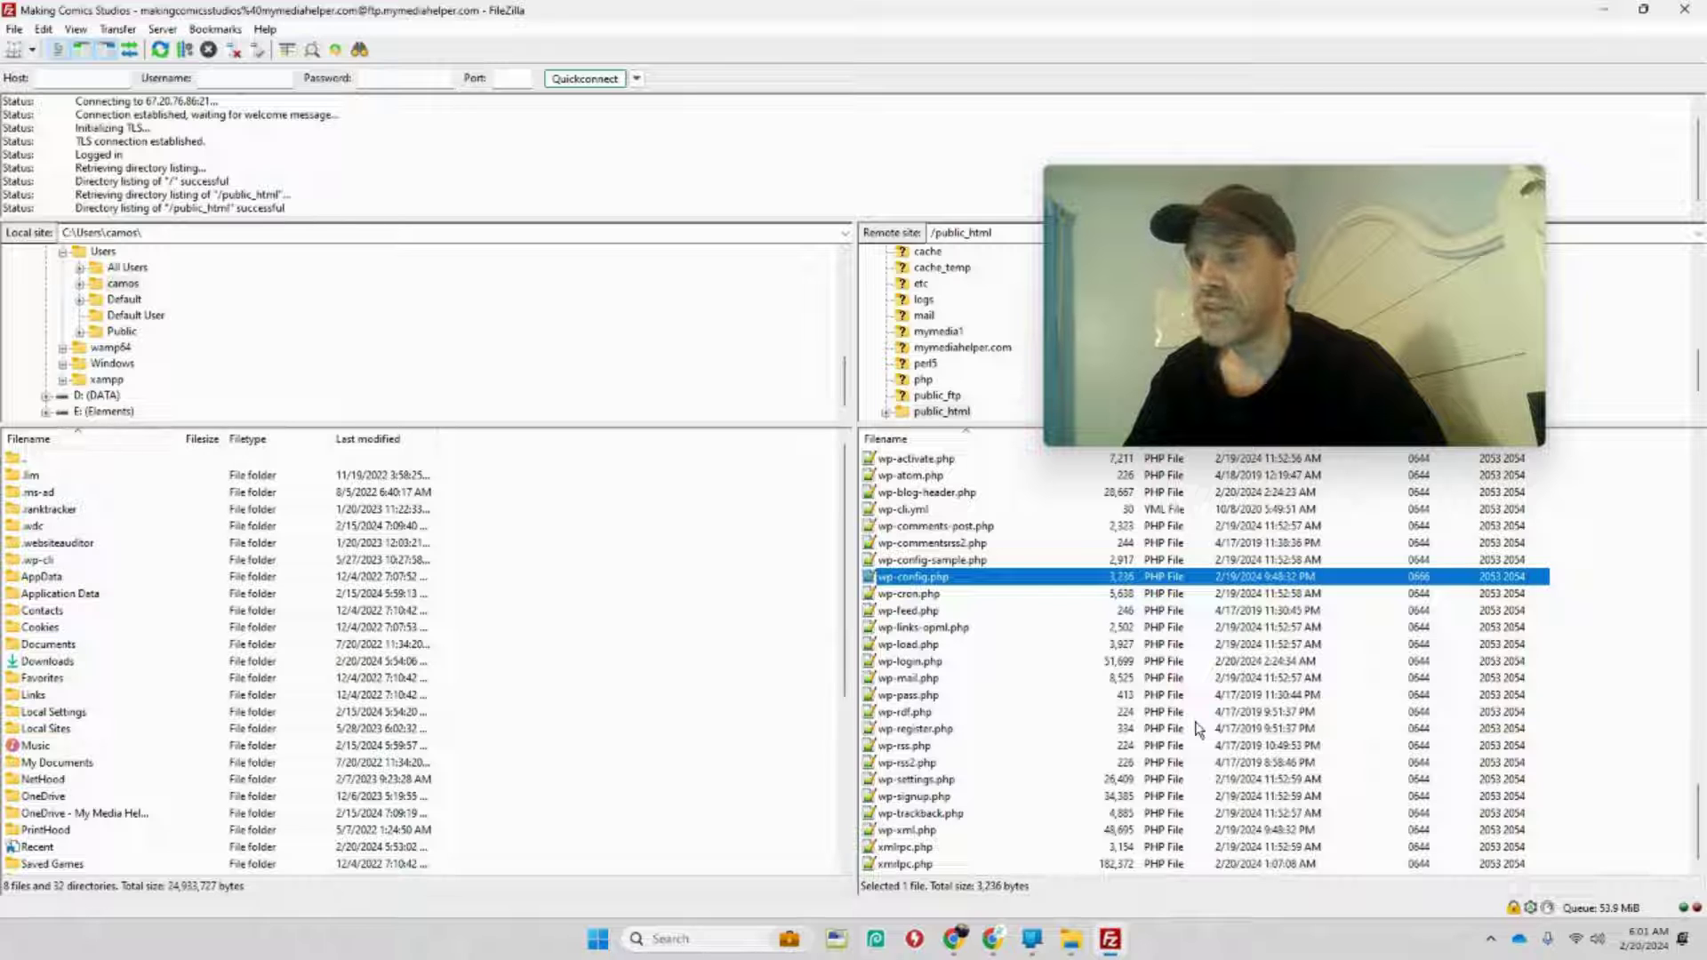
Step: Minimize the open windows to reveal the desktop and select the local wp-config file
click(1606, 12)
click(1600, 13)
click(1600, 12)
click(1600, 12)
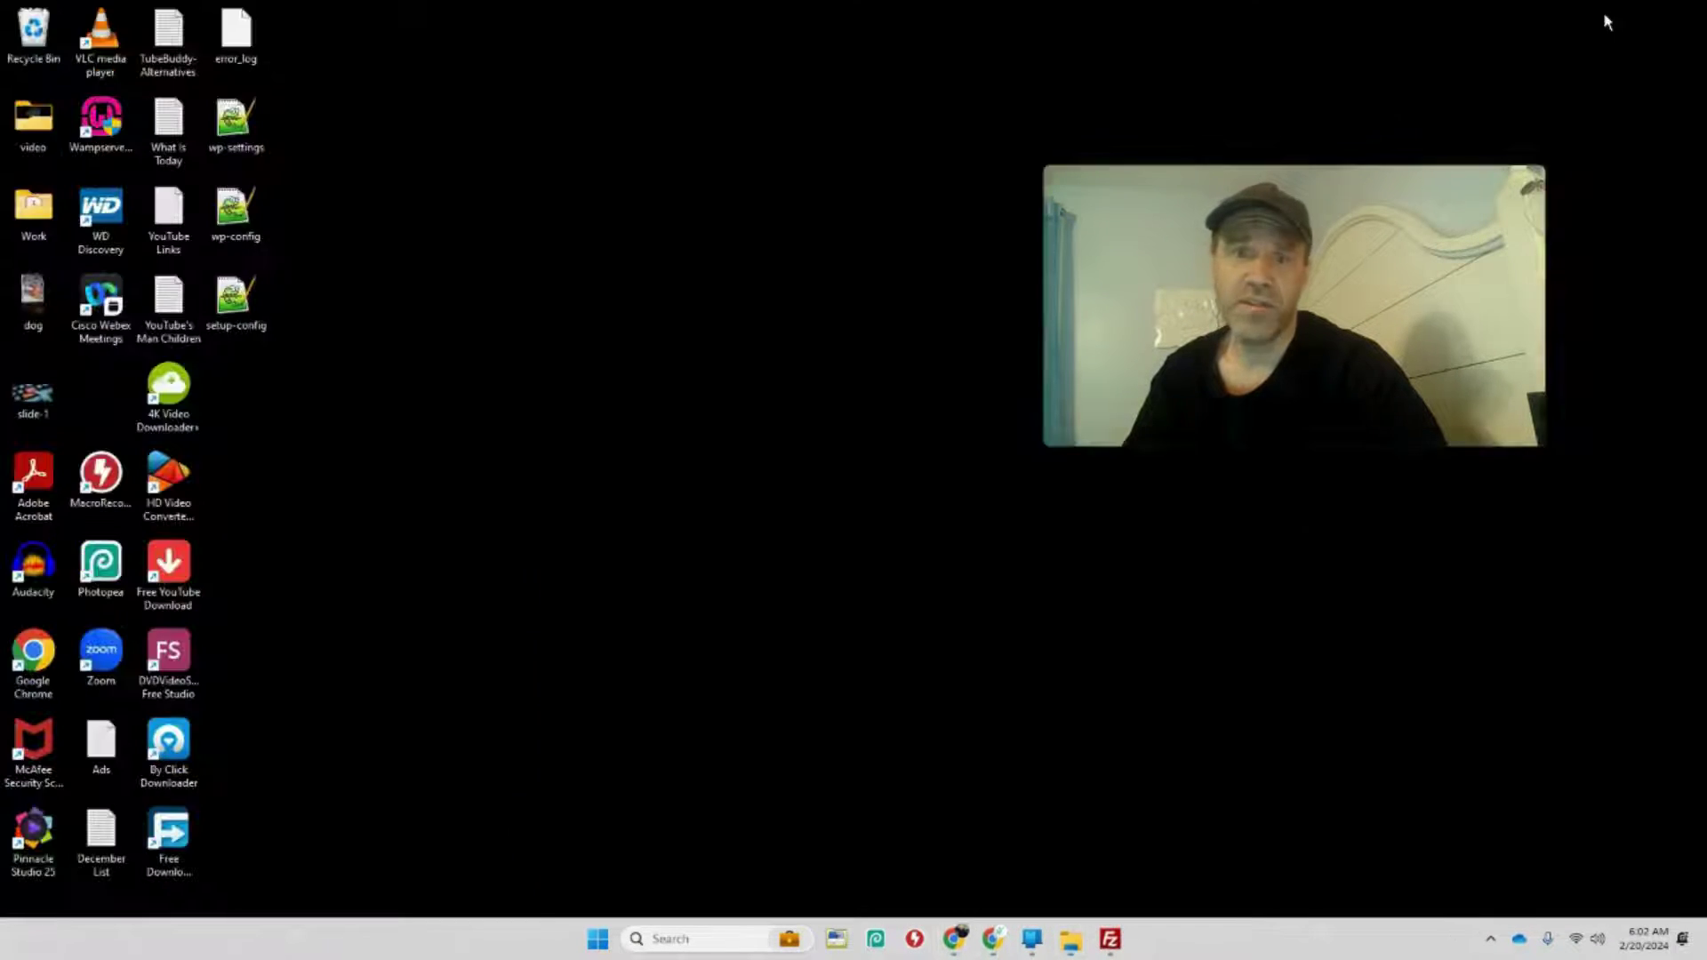
click(236, 213)
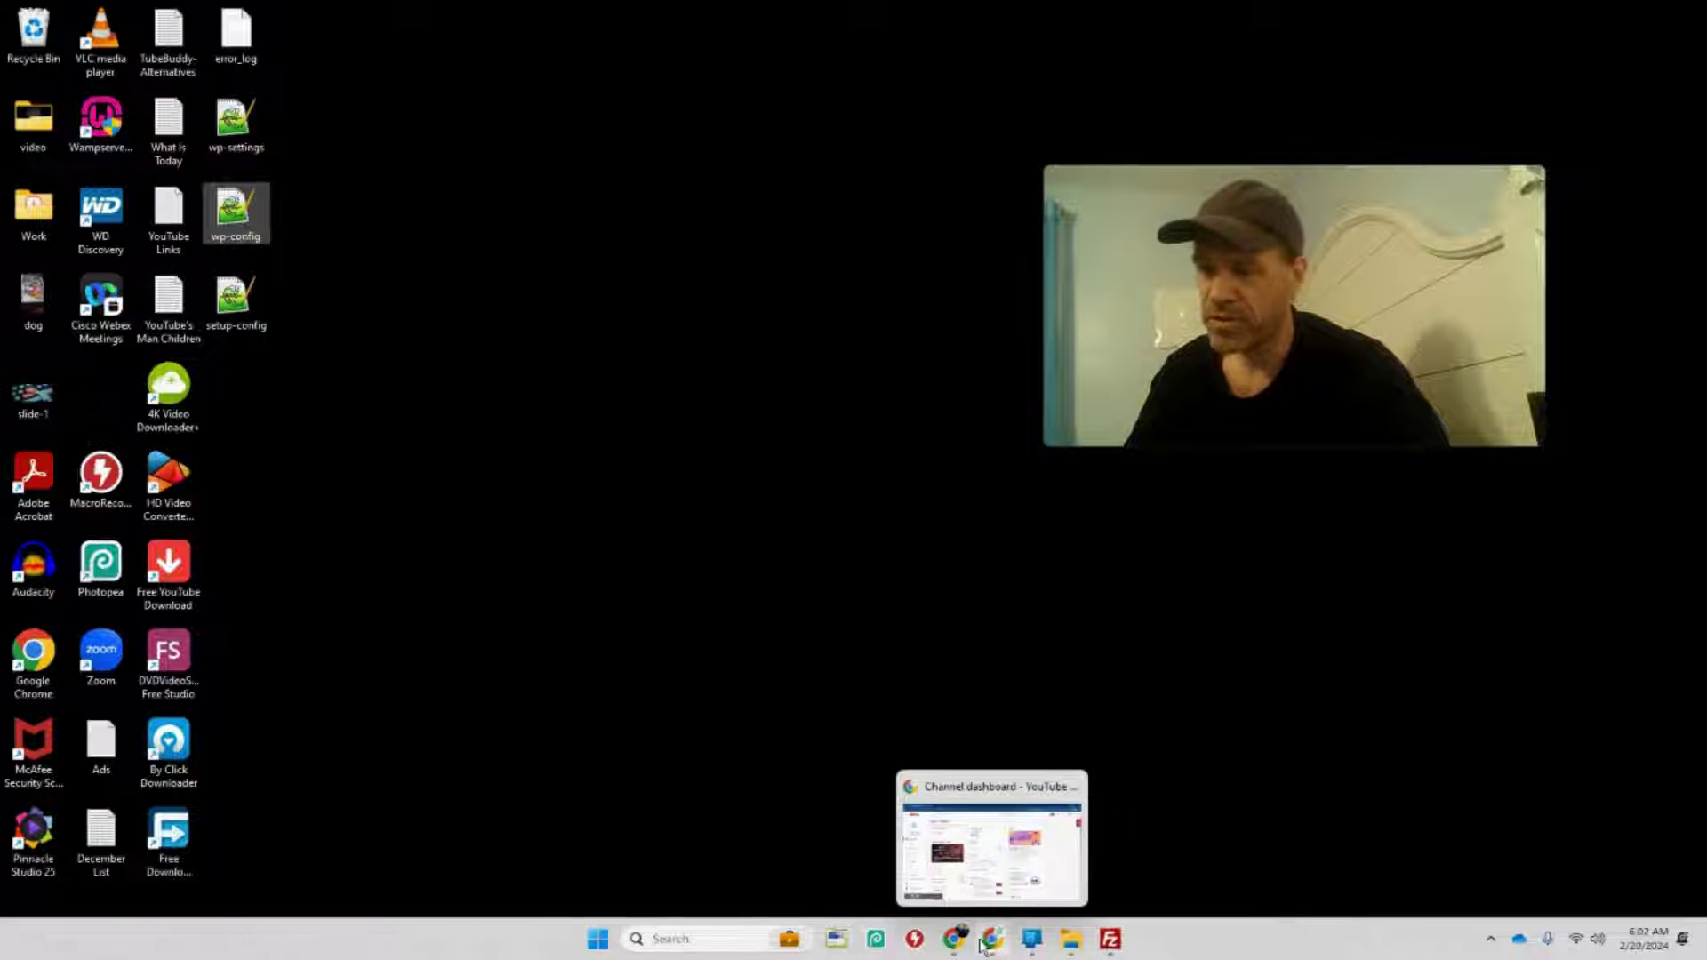
Step: Glance at the backup folder in File Explorer and open the extracted wordpress folder in Downloads
click(1070, 939)
click(955, 814)
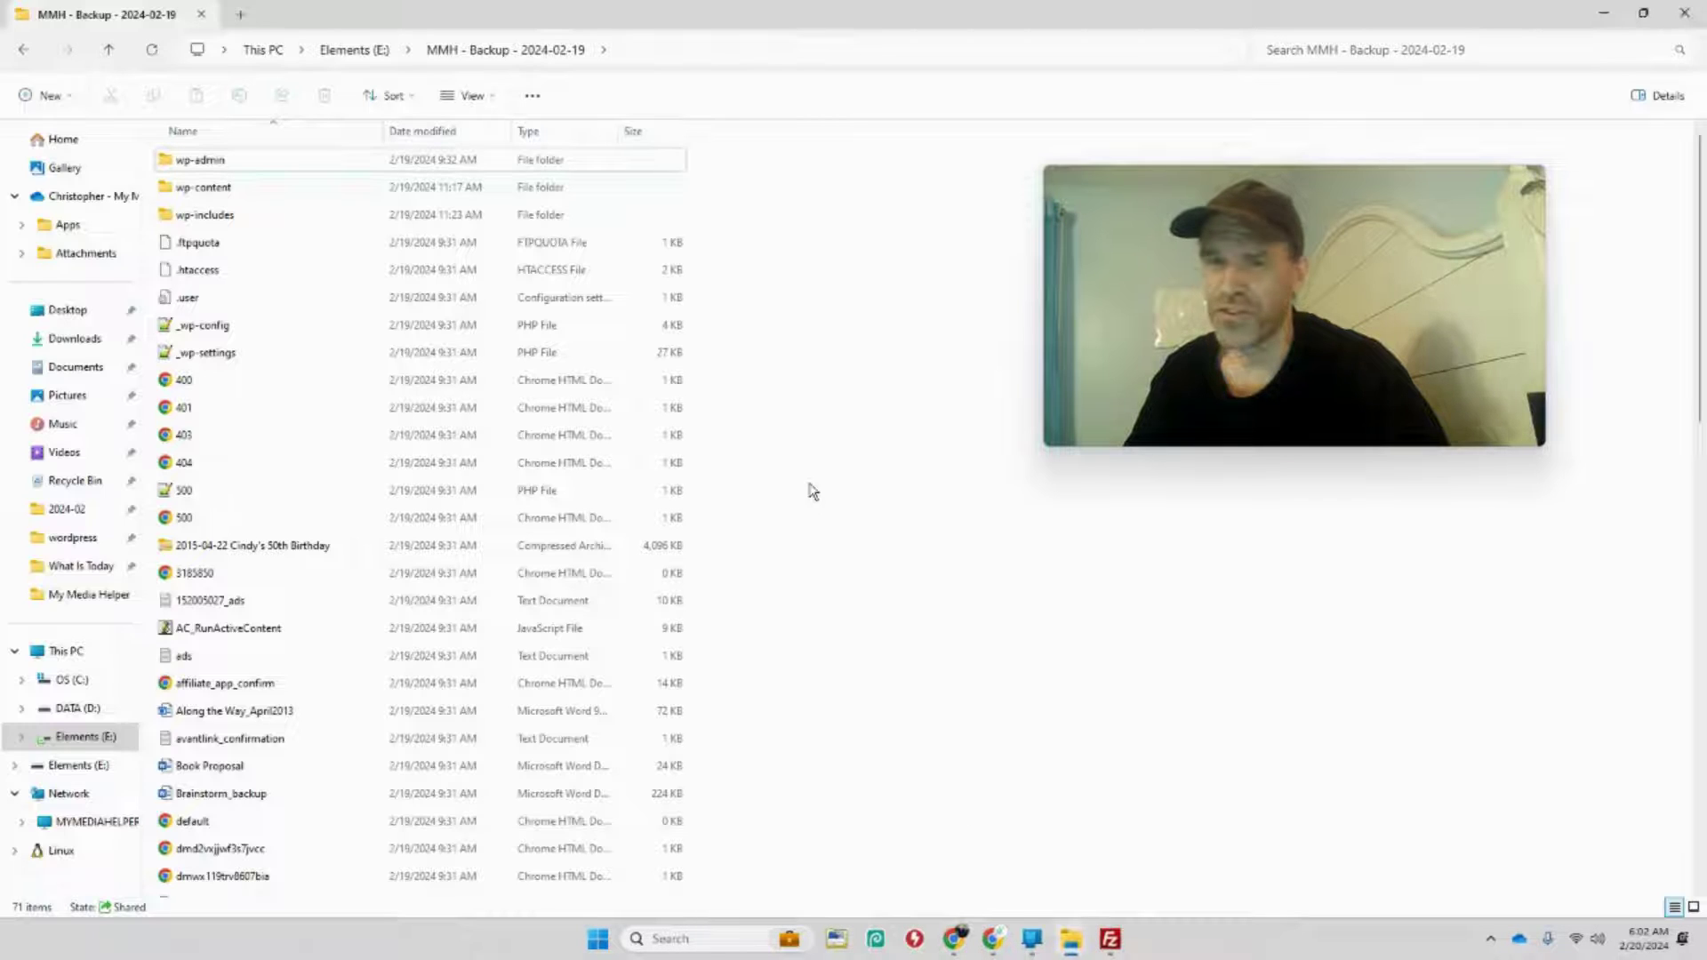
mouse_move(1073, 939)
click(1164, 865)
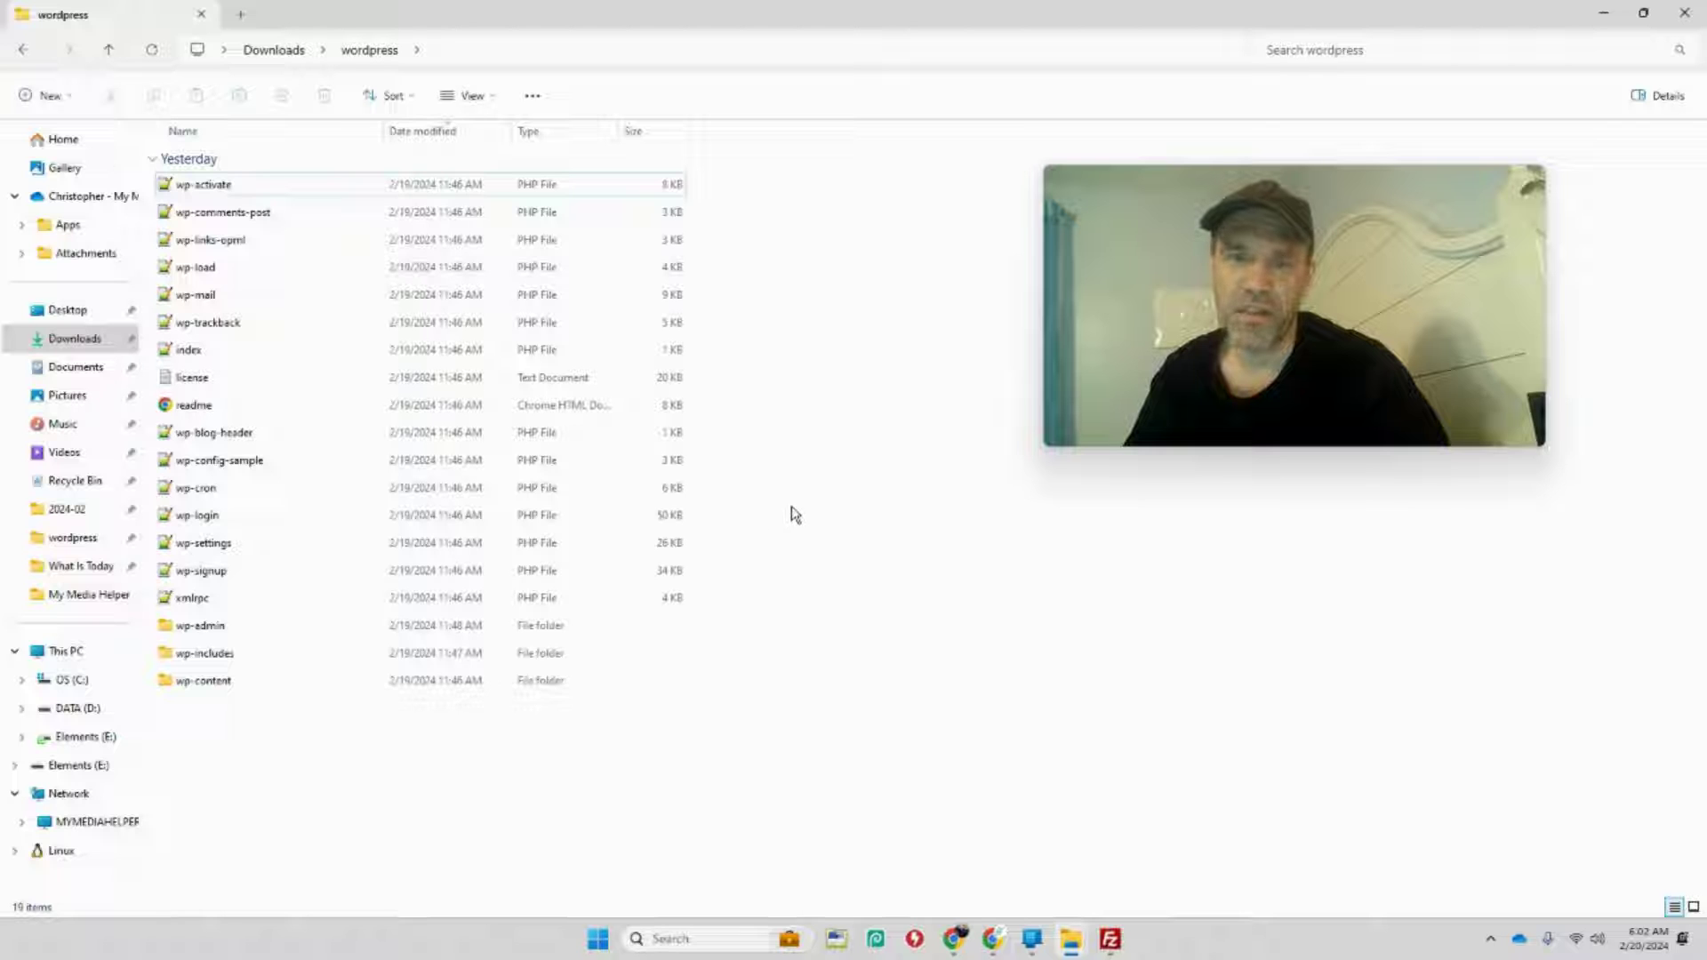
click(74, 346)
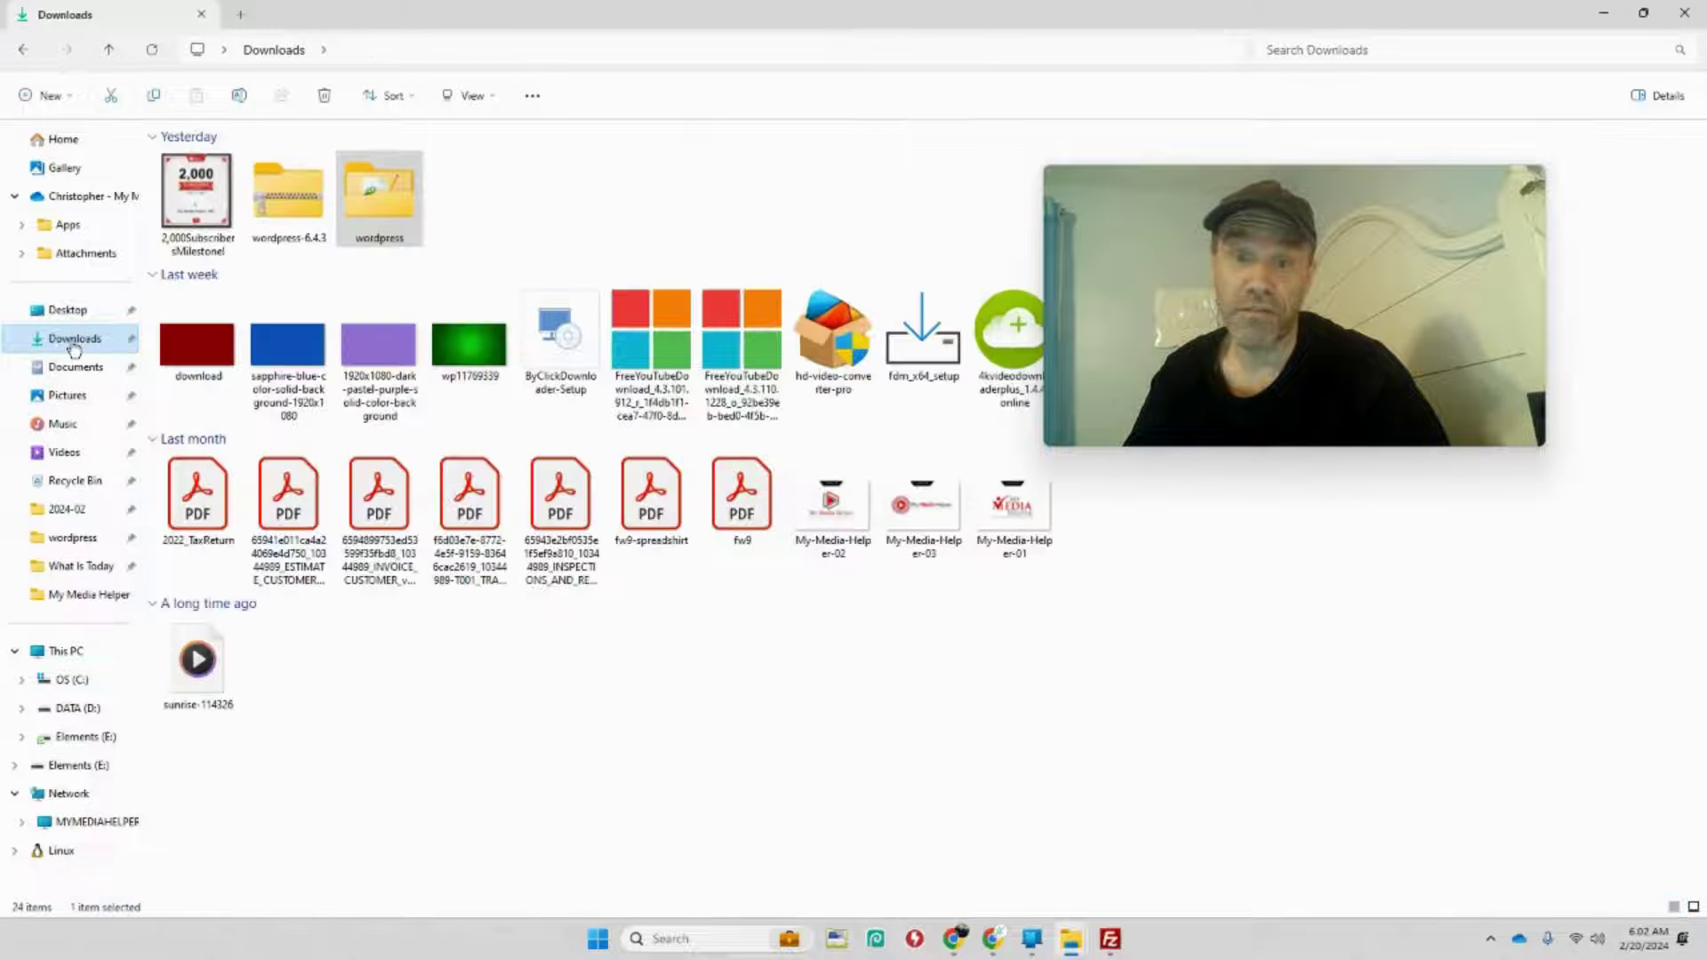
double_click(358, 222)
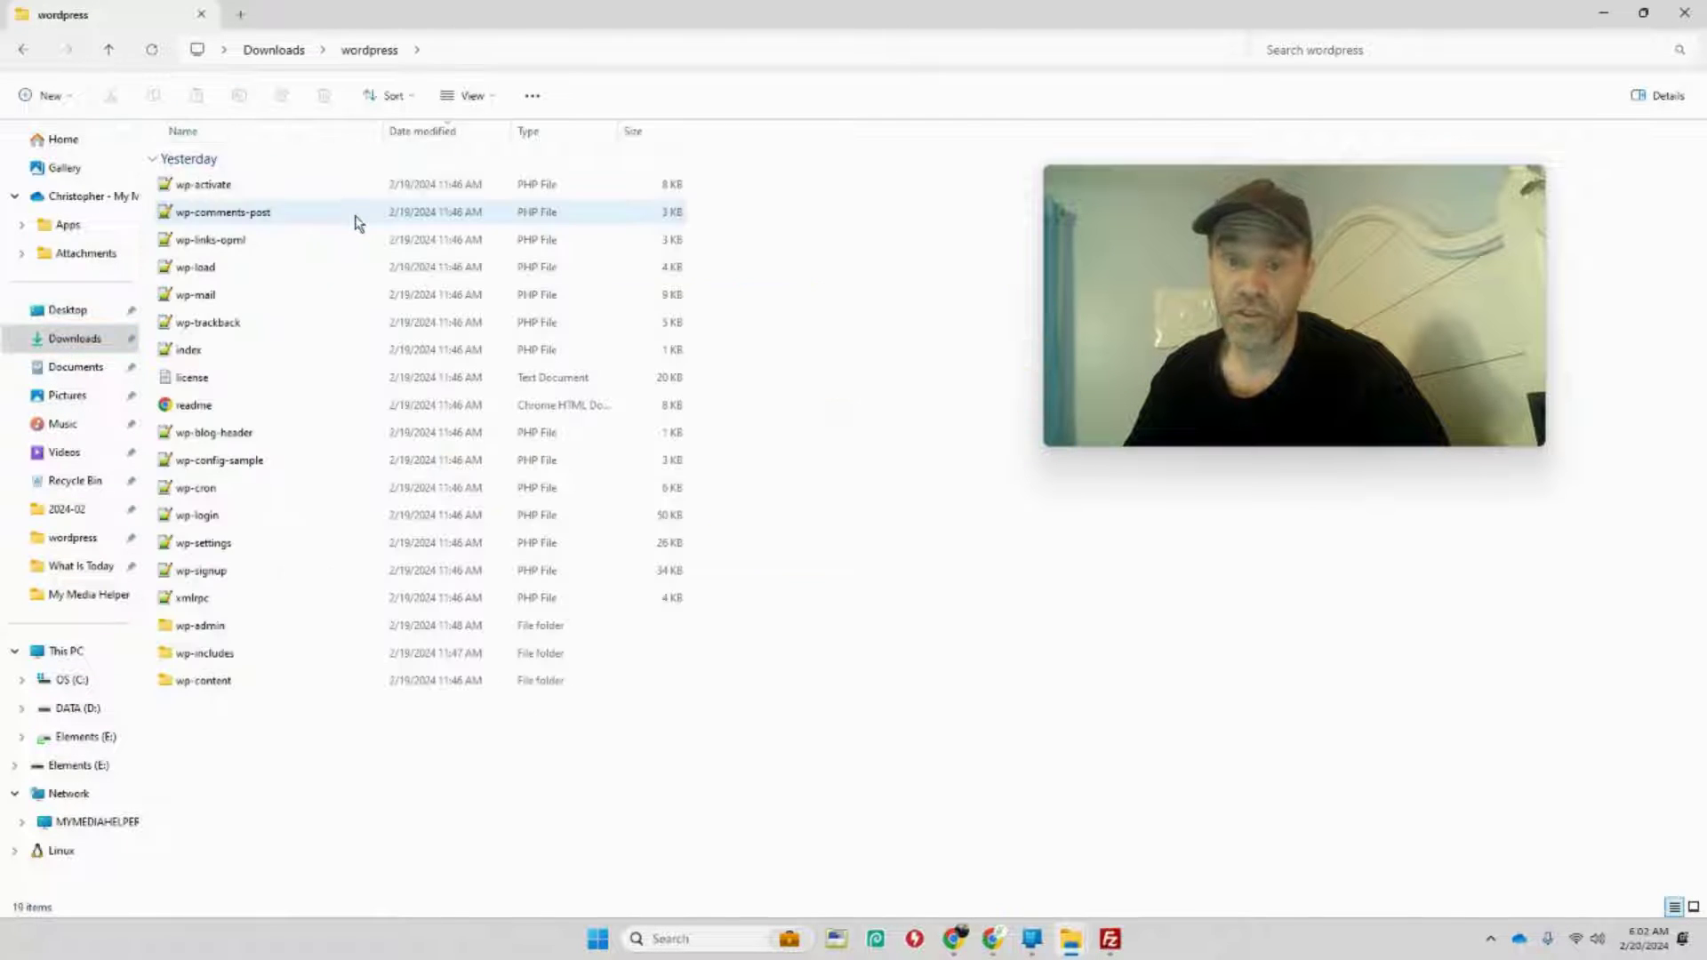
Step: Open the wp-config-sample file in Notepad and maximize its window
right_click(248, 468)
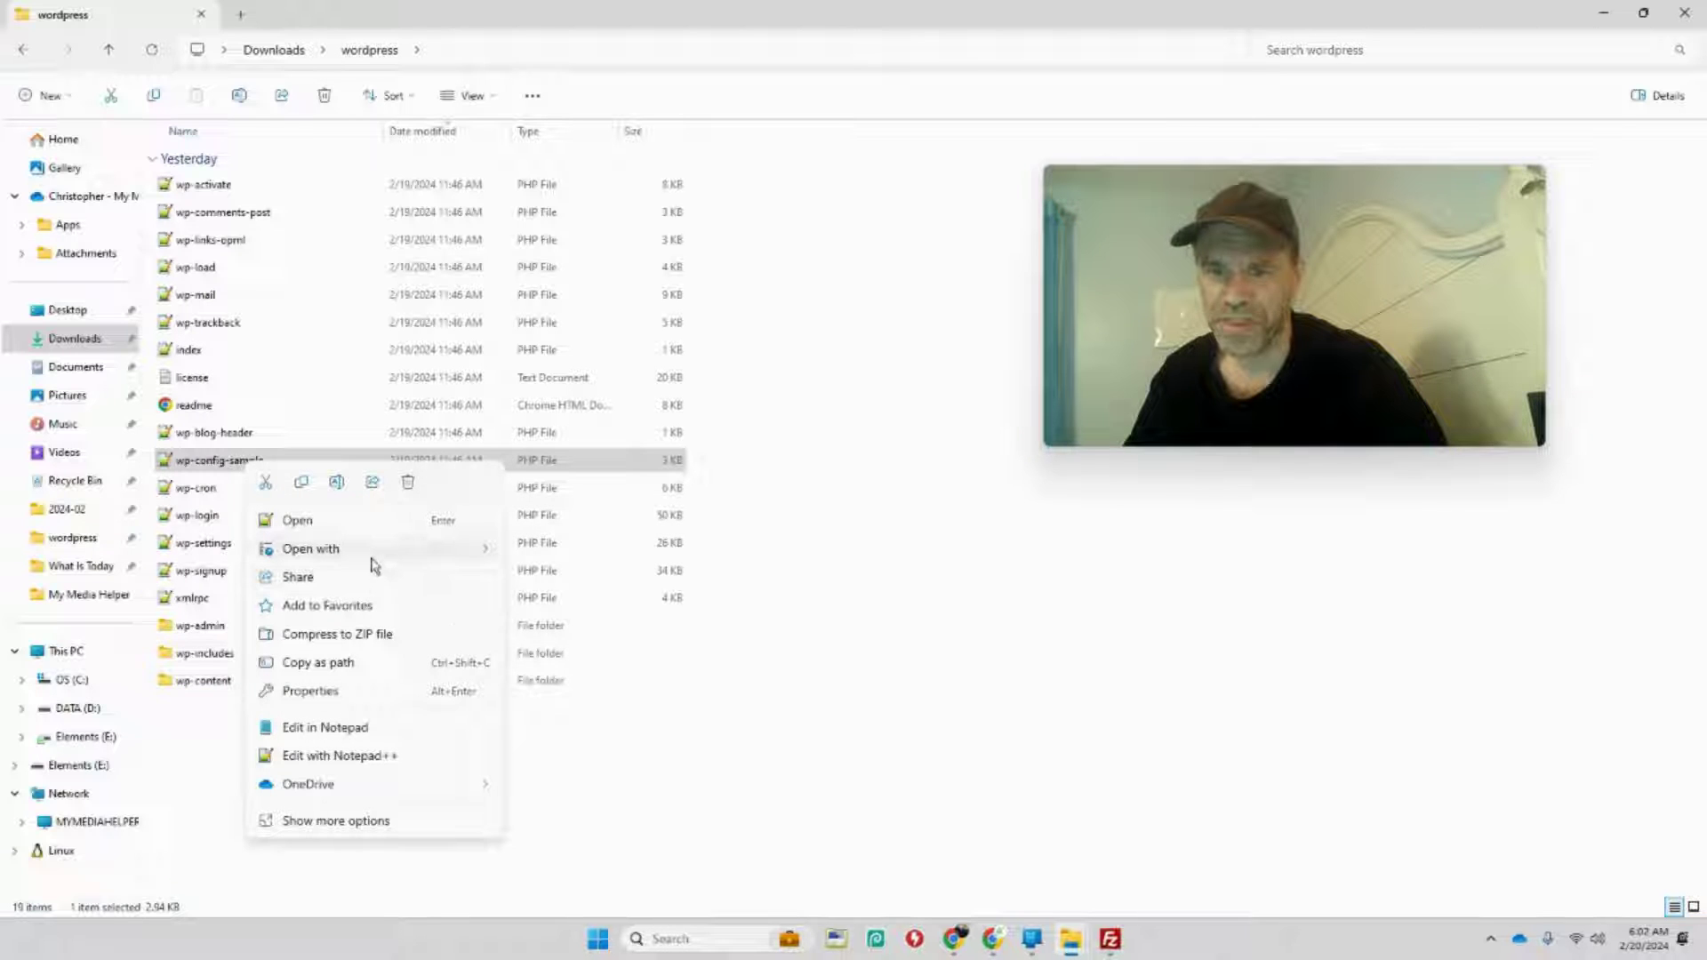
mouse_move(370, 561)
click(578, 553)
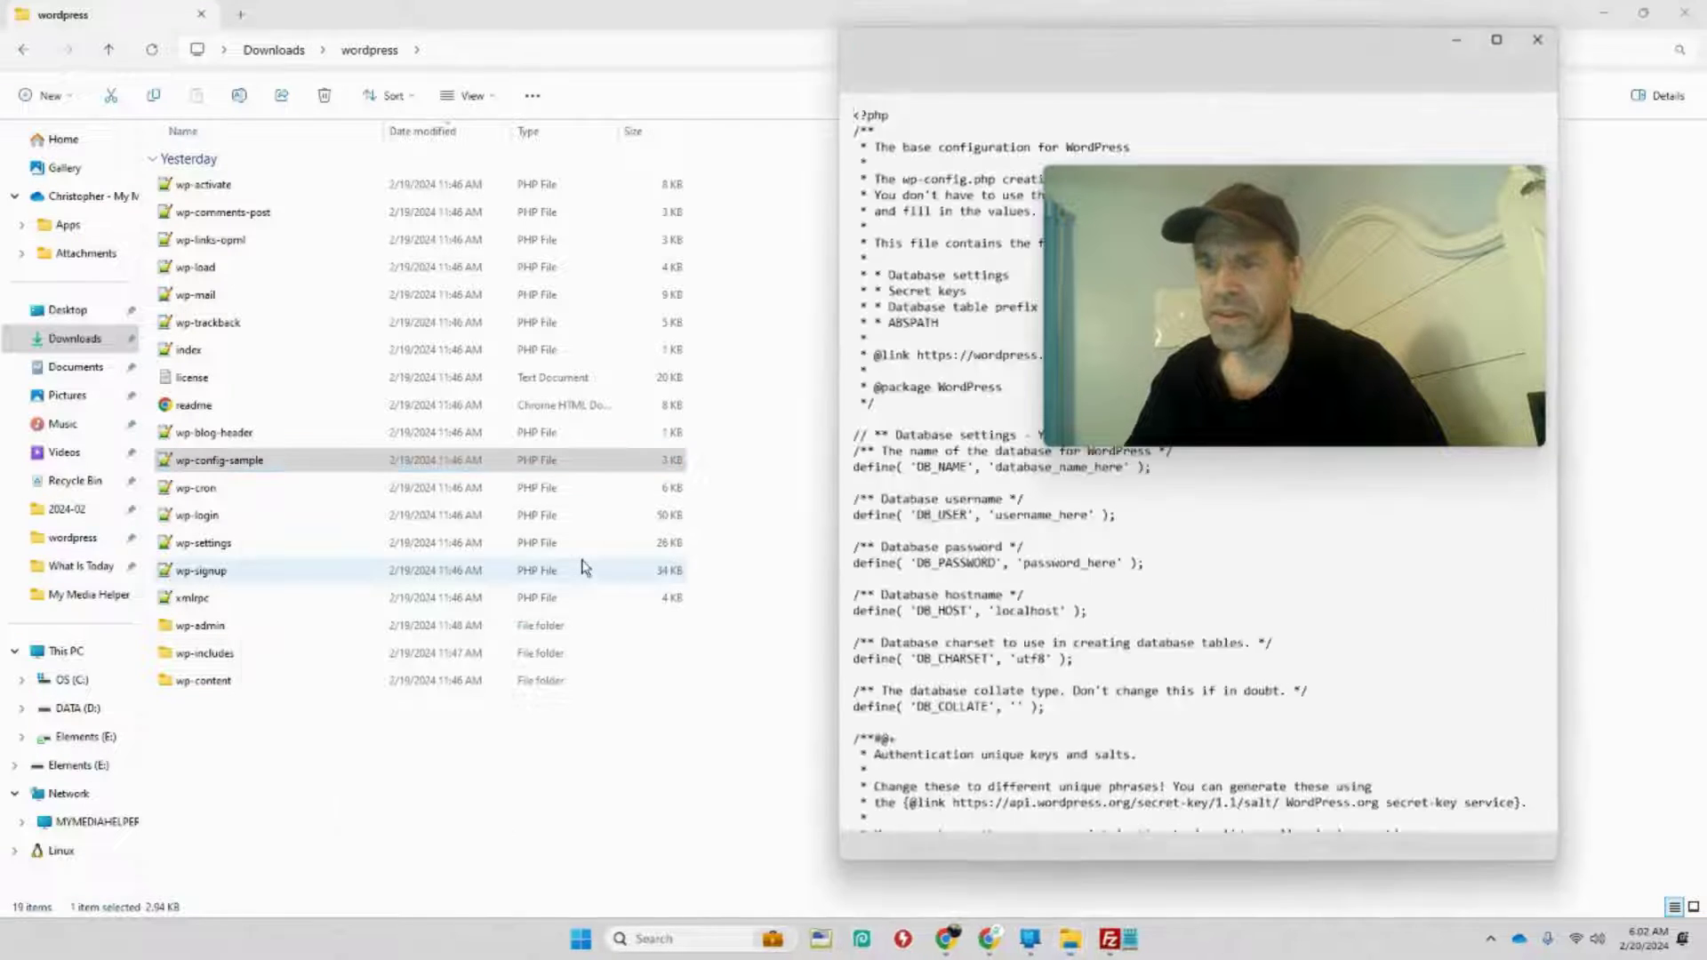
click(1498, 41)
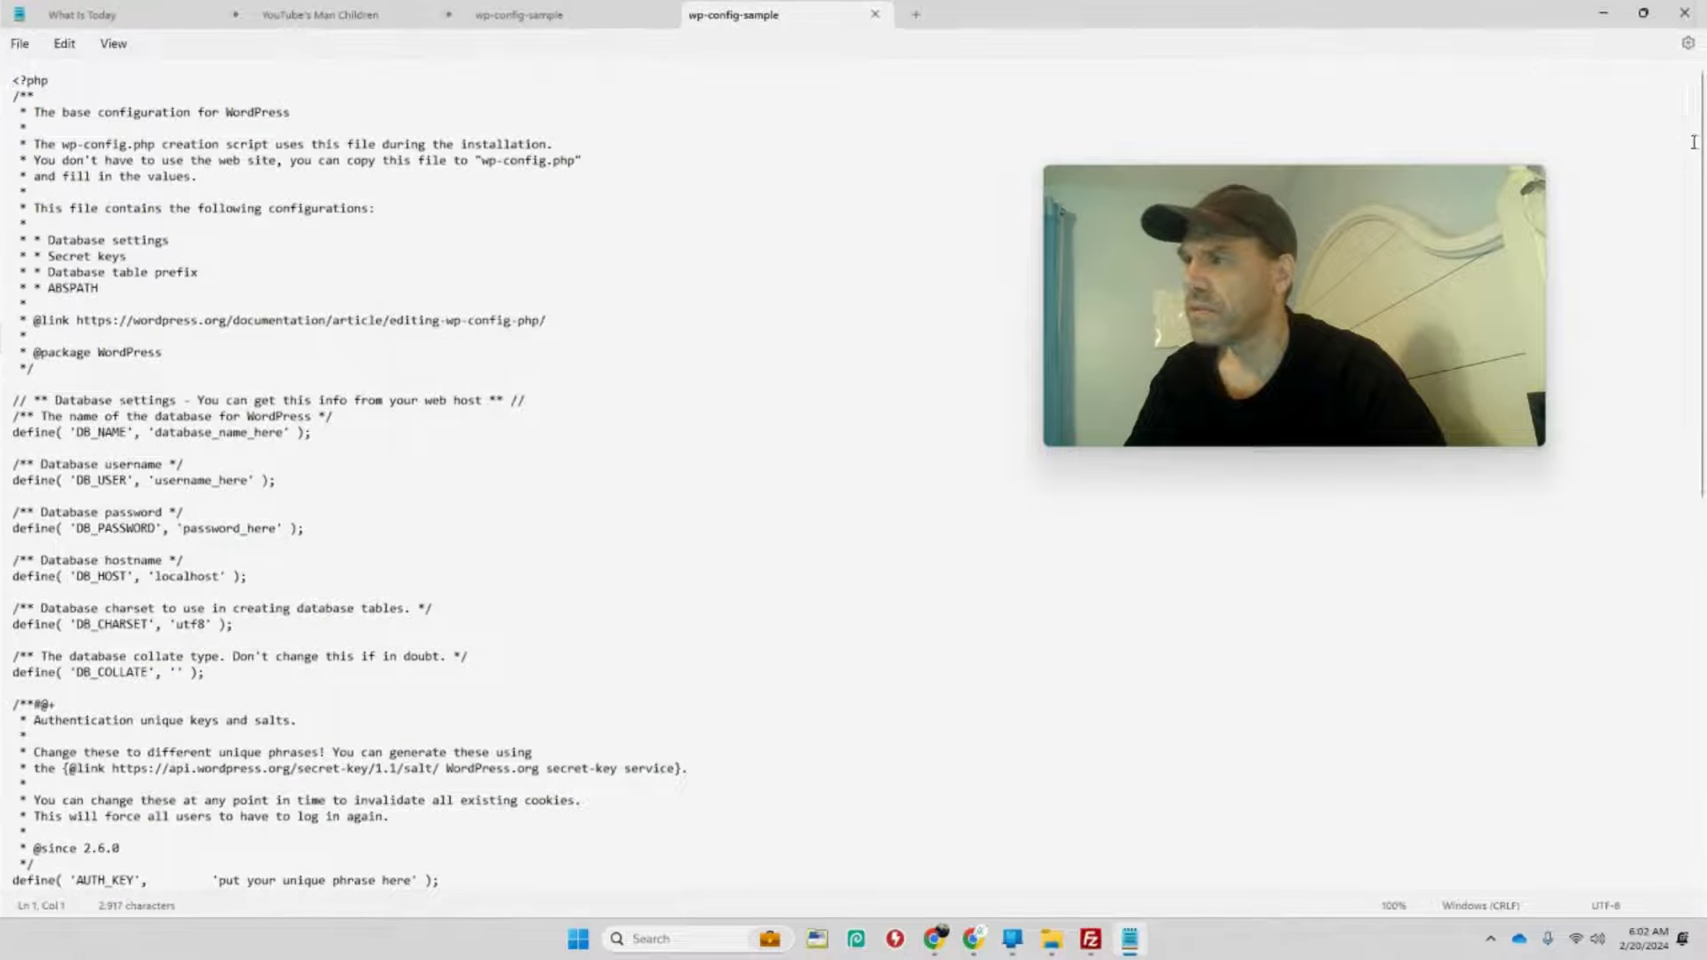
Step: Highlight the database definitions from DB_NAME through DB_COLLATE in wp-config-sample, and return to FileZilla
mouse_move(1700, 182)
mouse_down()
mouse_move(1700, 313)
mouse_move(1696, 199)
mouse_up()
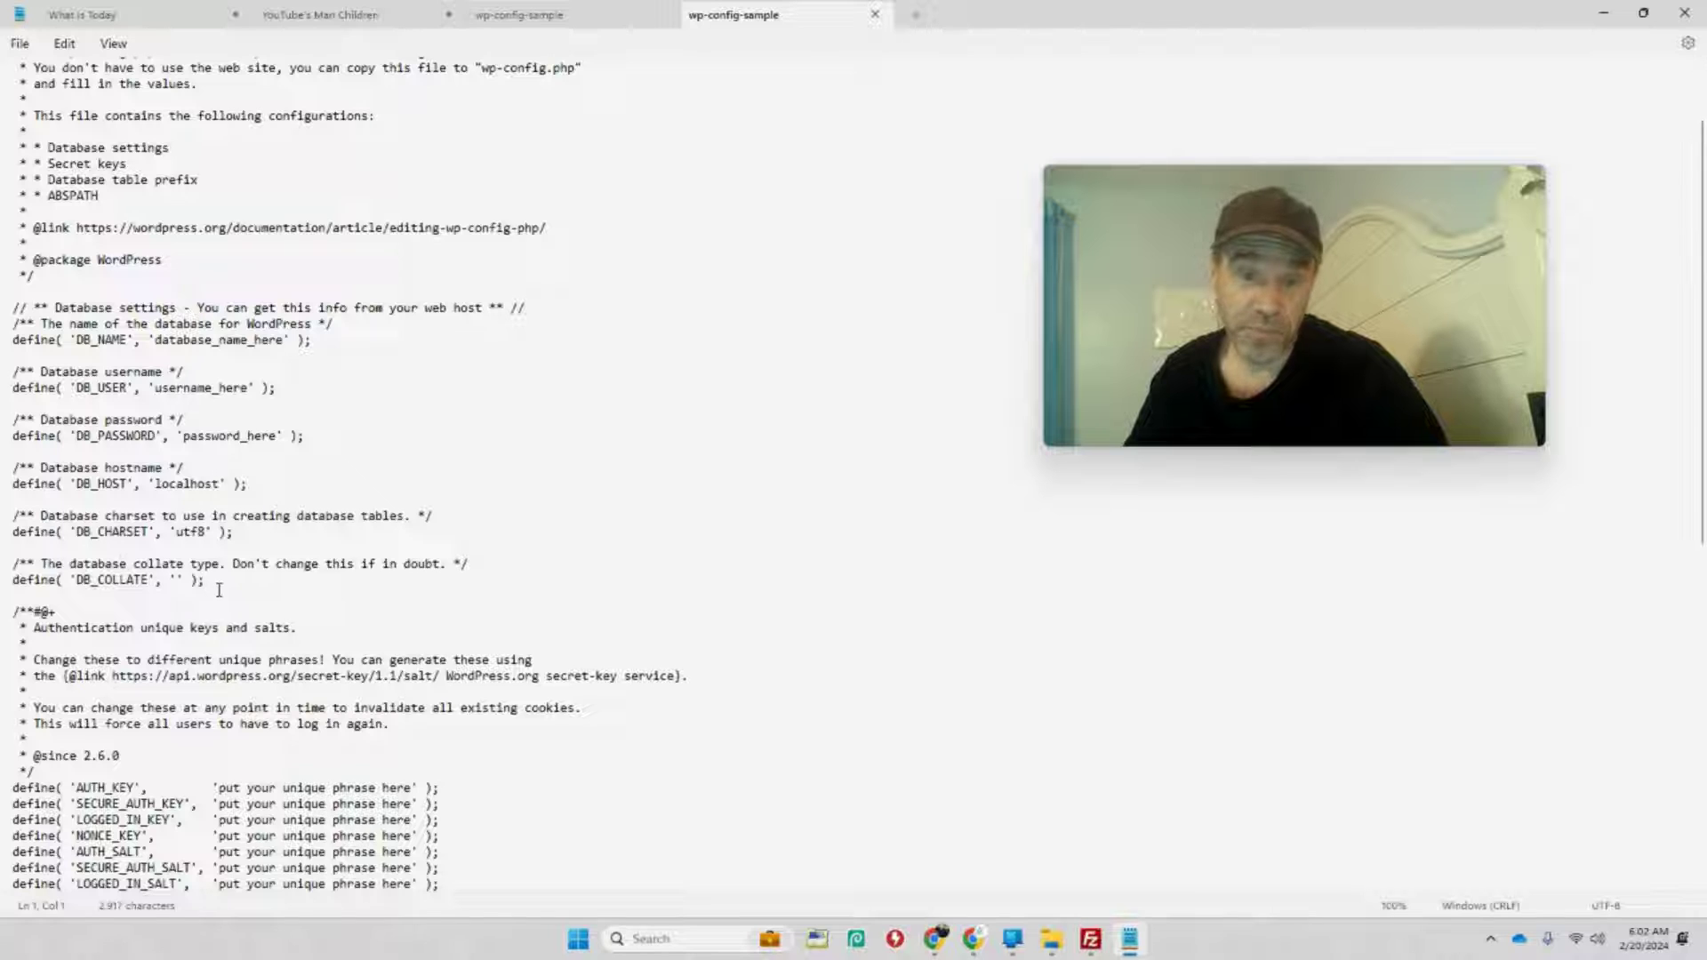
drag(204, 581, 4, 346)
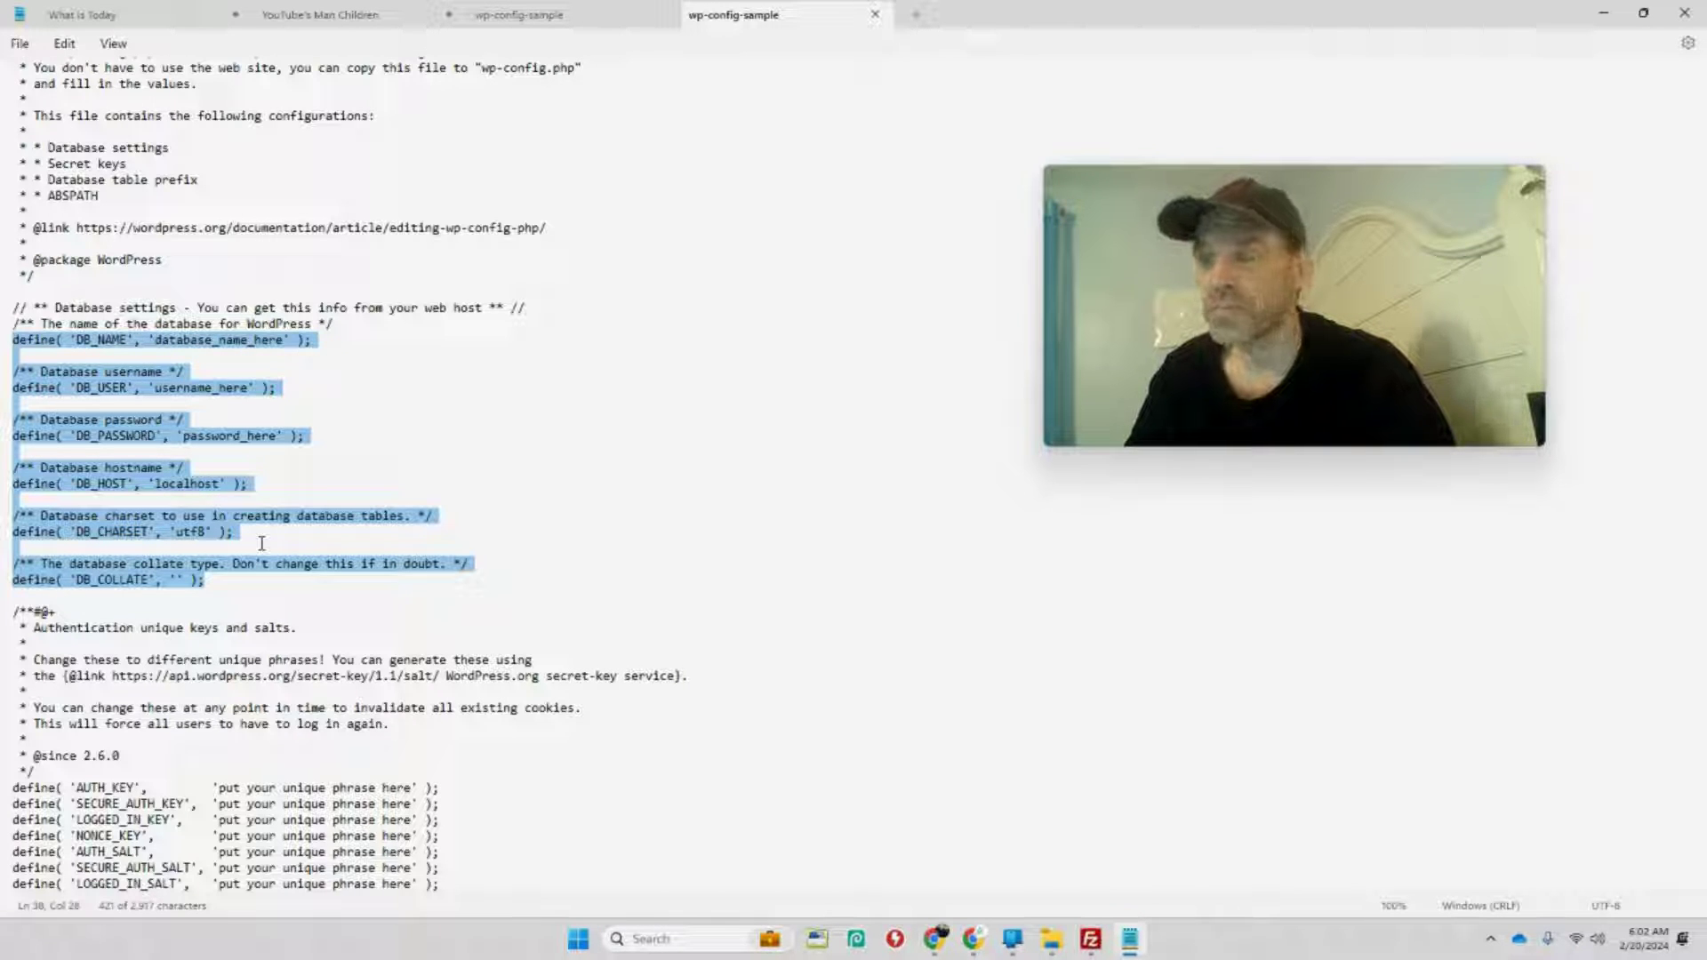
click(1081, 944)
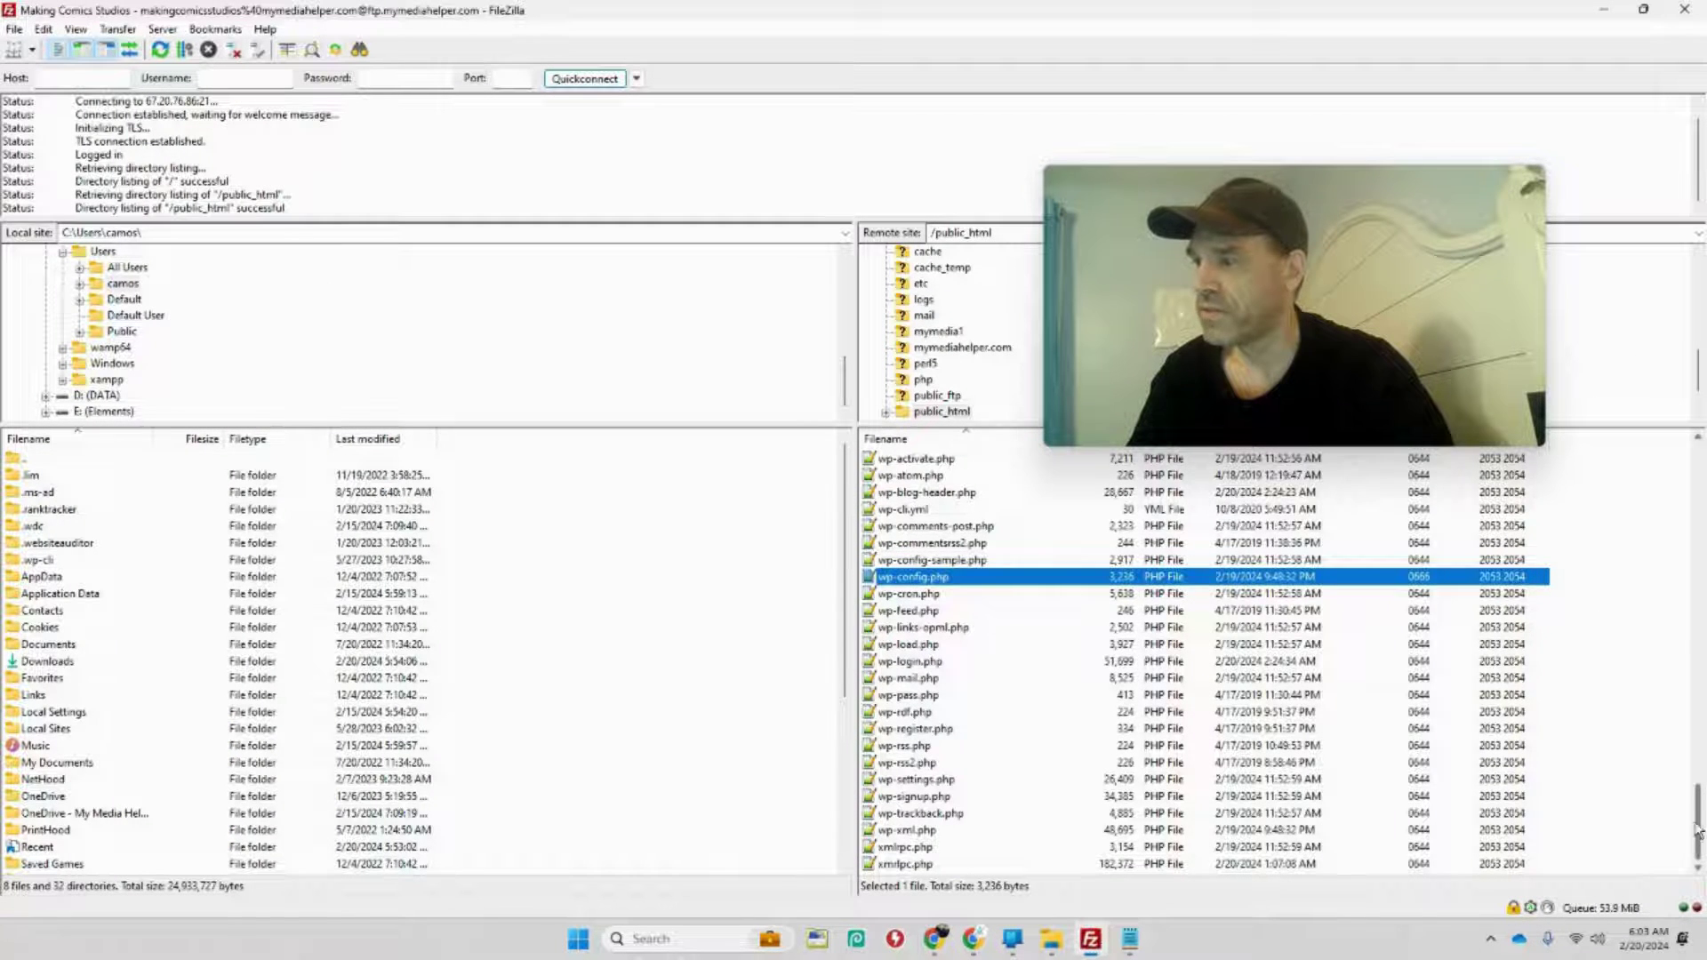
Step: Go up from public_html to the remote root directory and look through its folders and files
drag(1698, 831, 1698, 449)
double_click(889, 458)
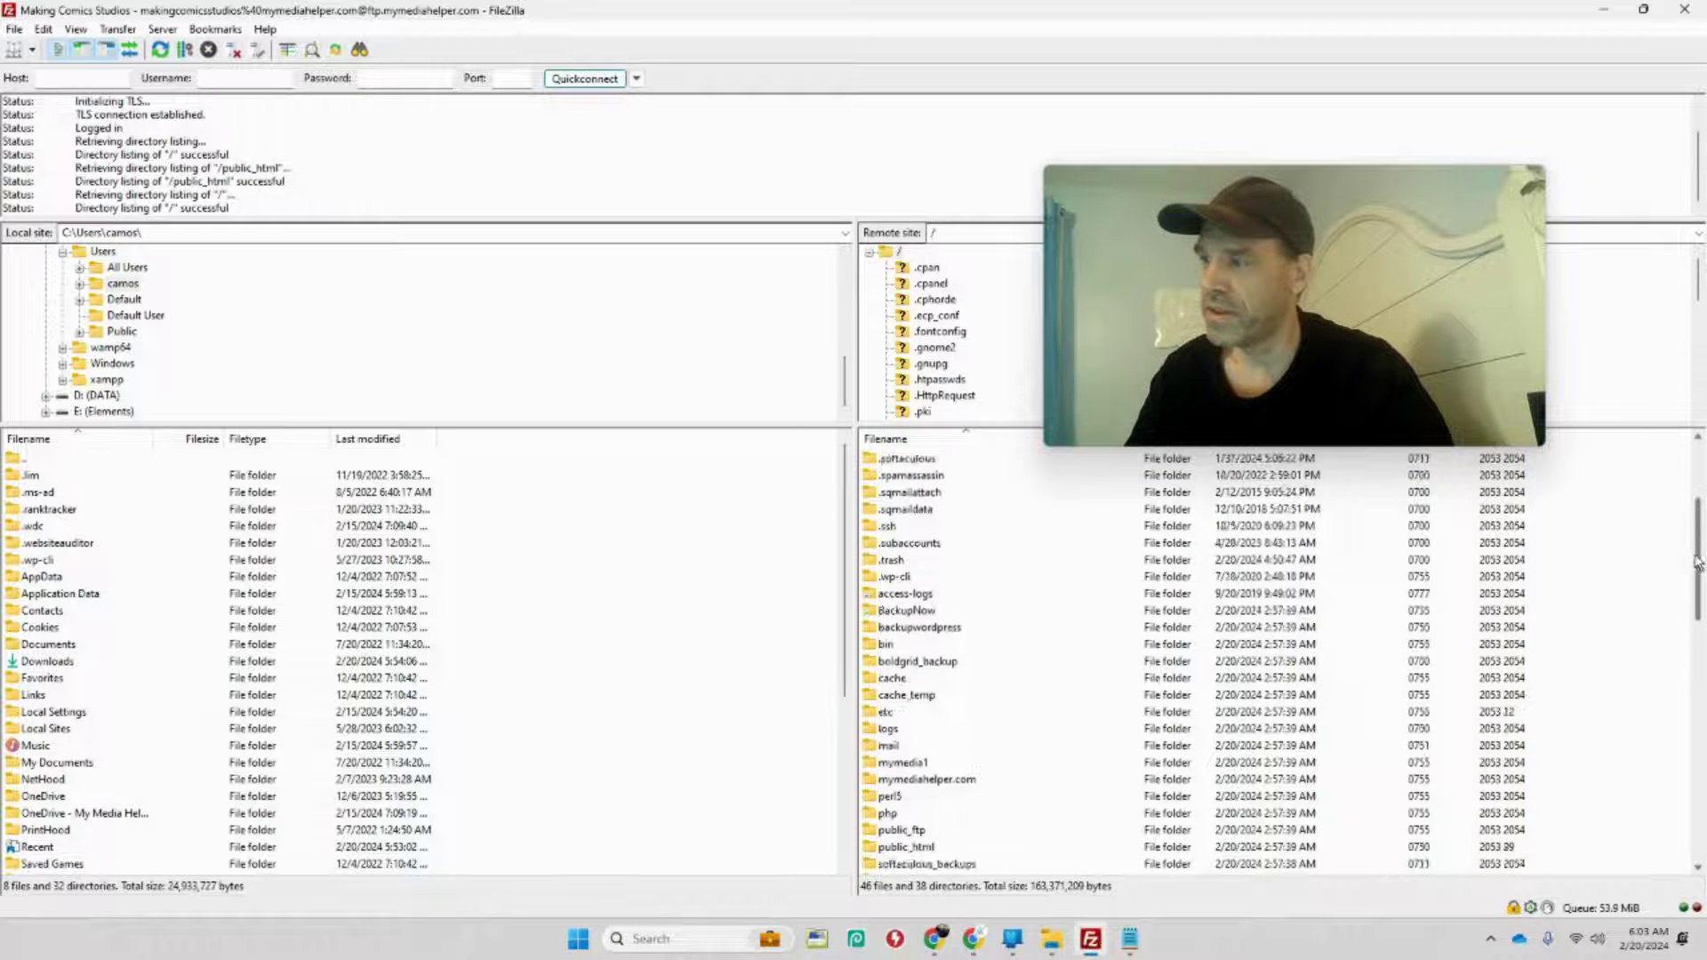
scroll(1222, 858, down, 5)
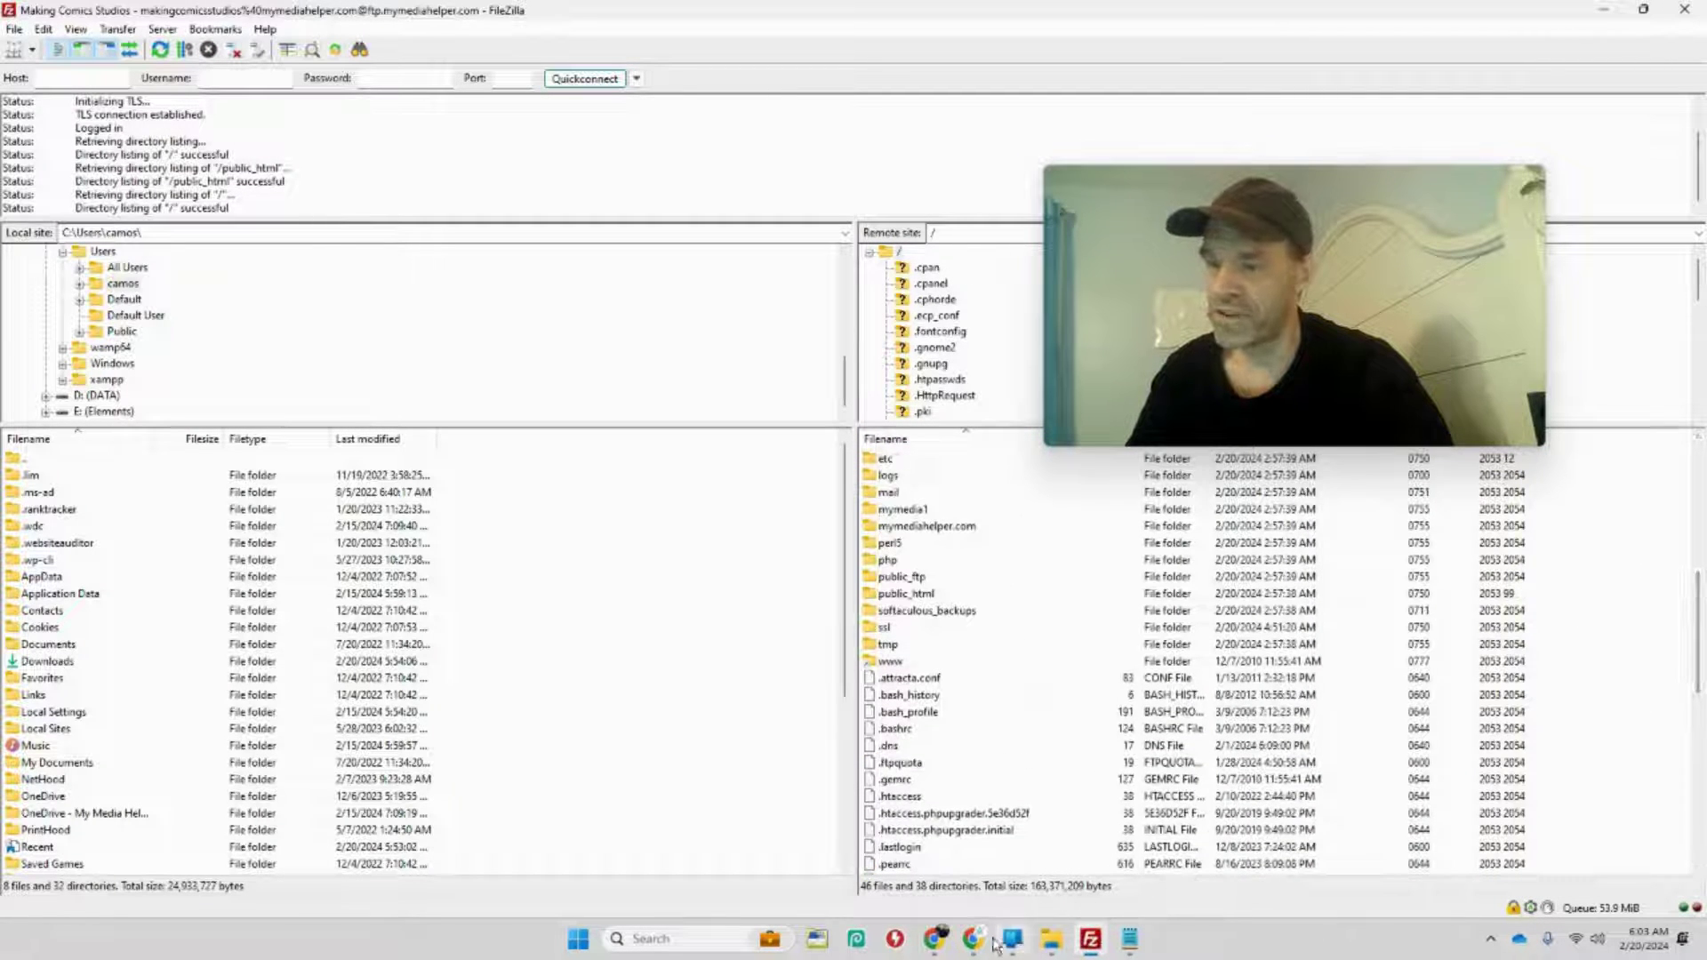
Step: Switch to Chrome and bring up the WordPress download page on wordpress.org
mouse_move(934, 939)
click(758, 876)
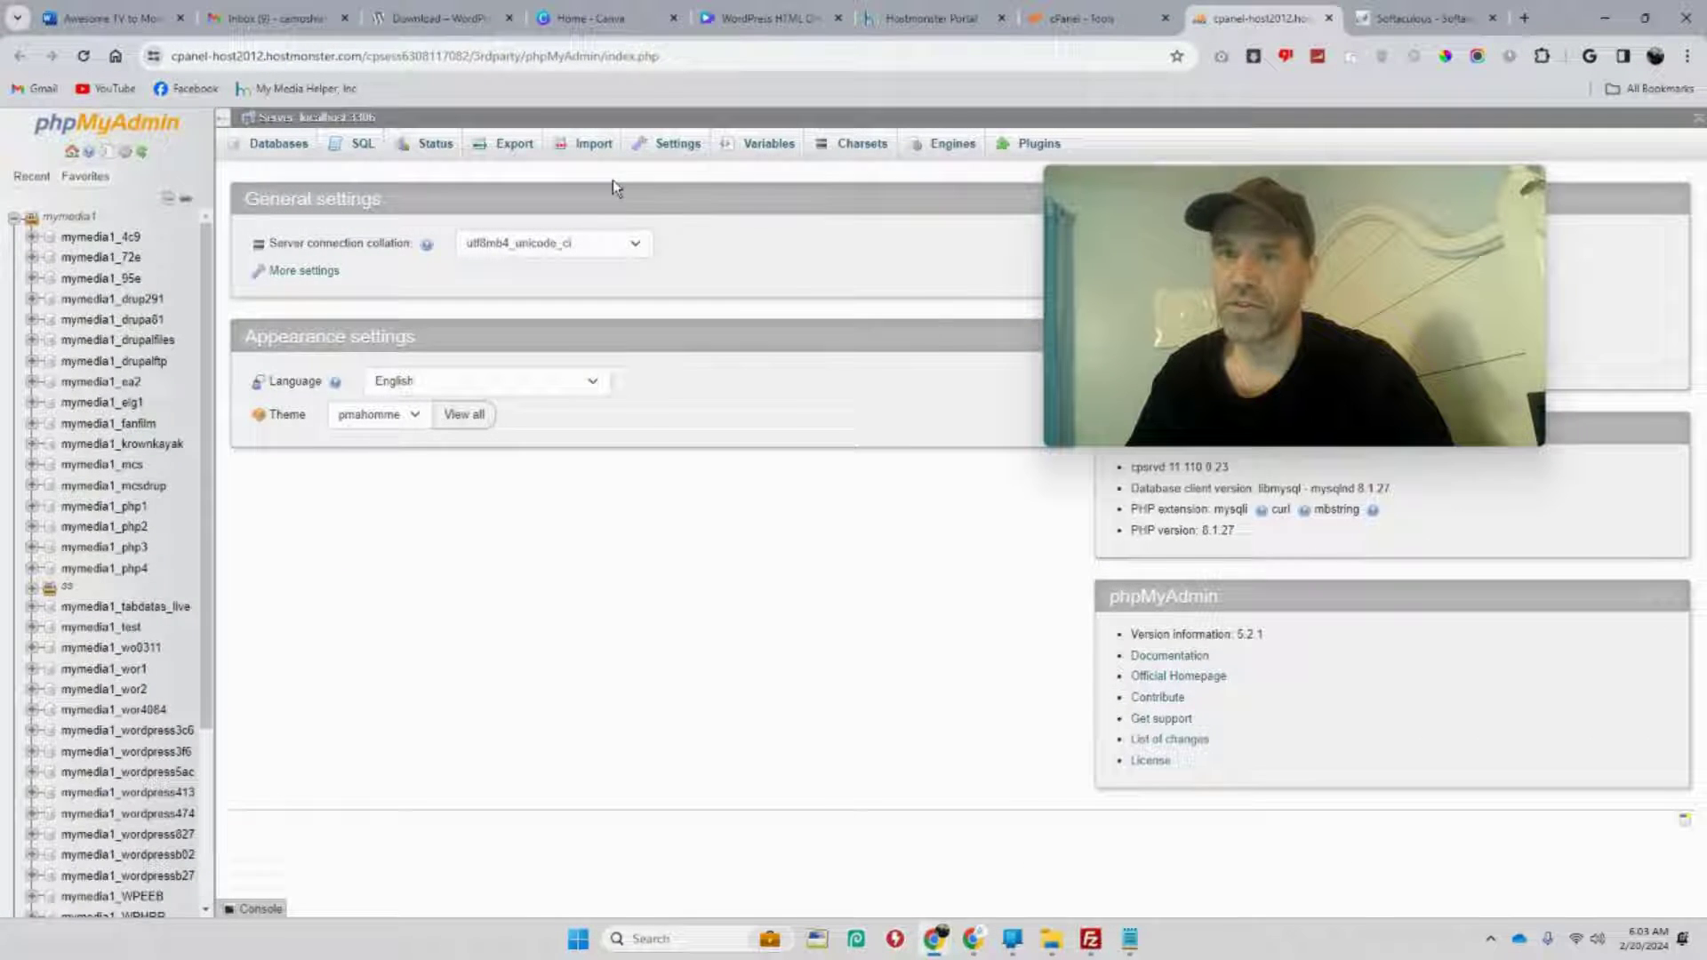
click(435, 18)
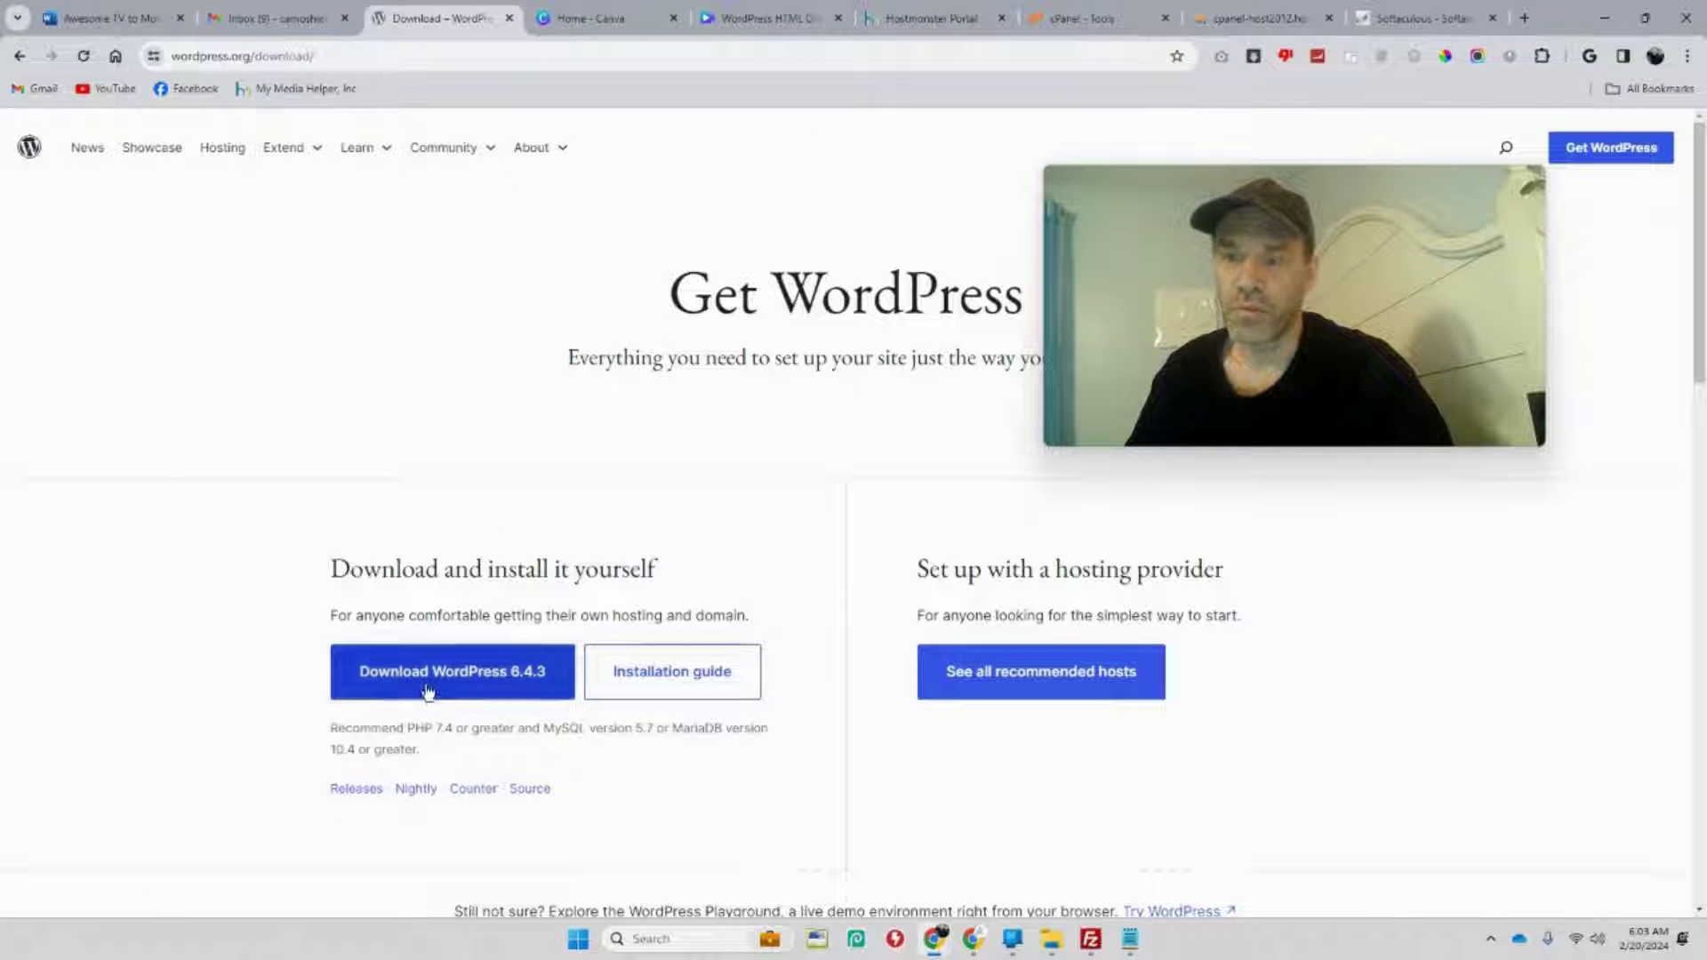
Step: Return to FileZilla and open the remote public_html folder to look through its contents
click(1090, 940)
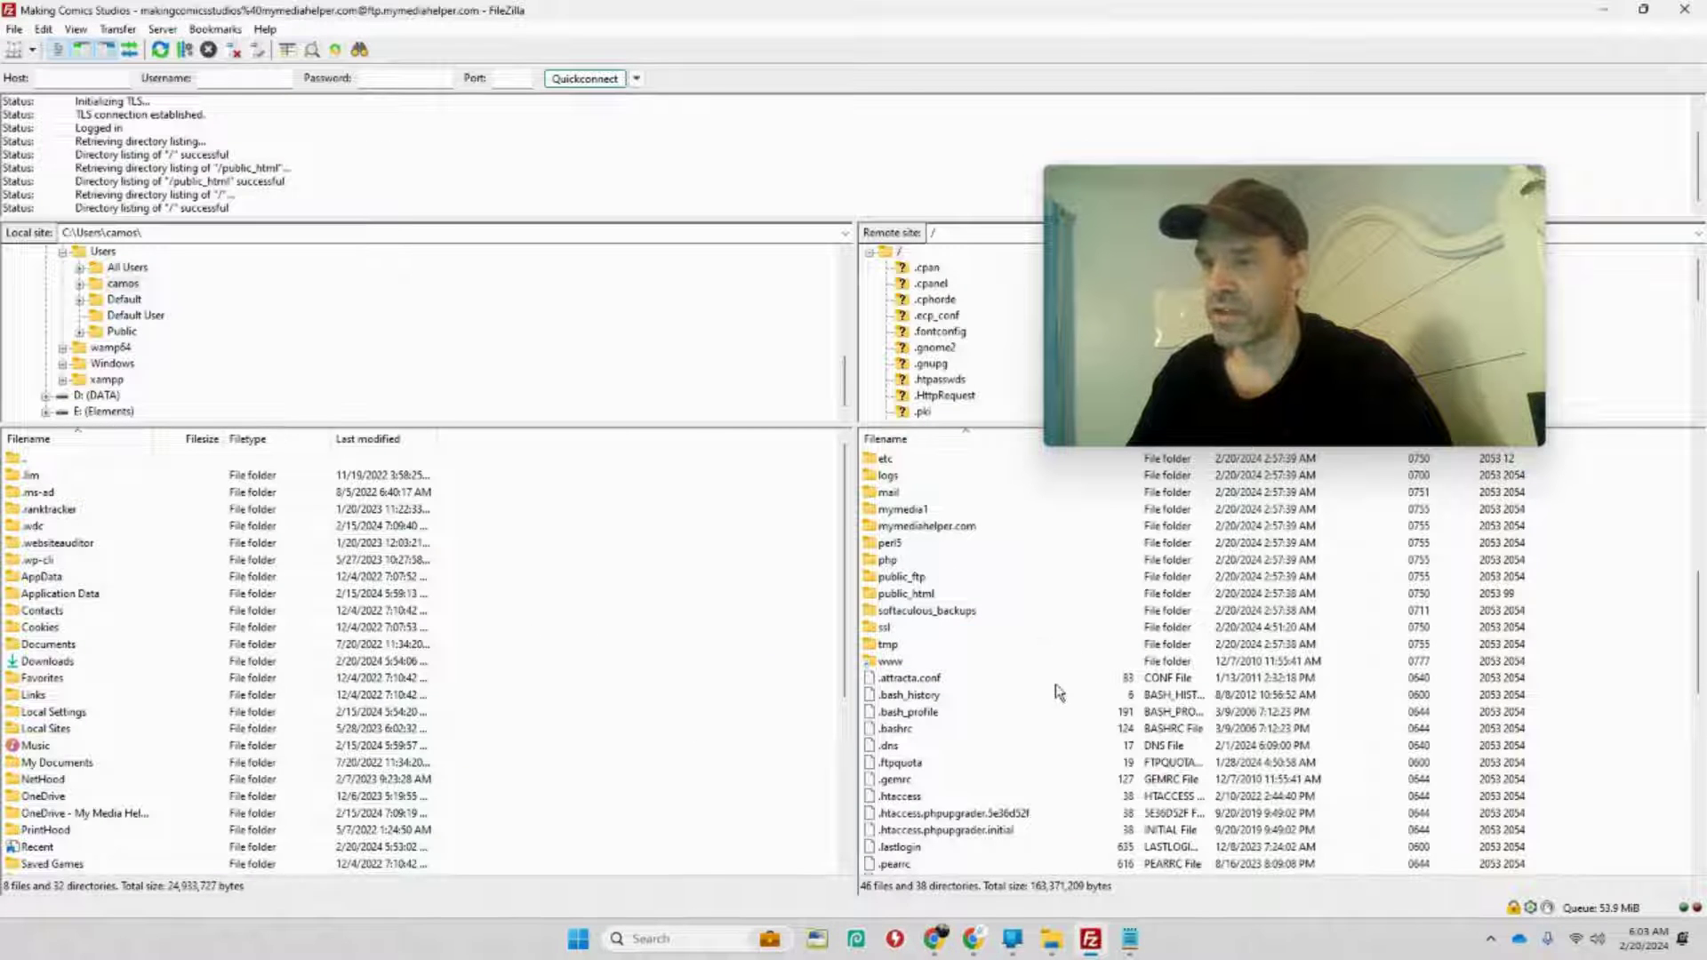
double_click(903, 595)
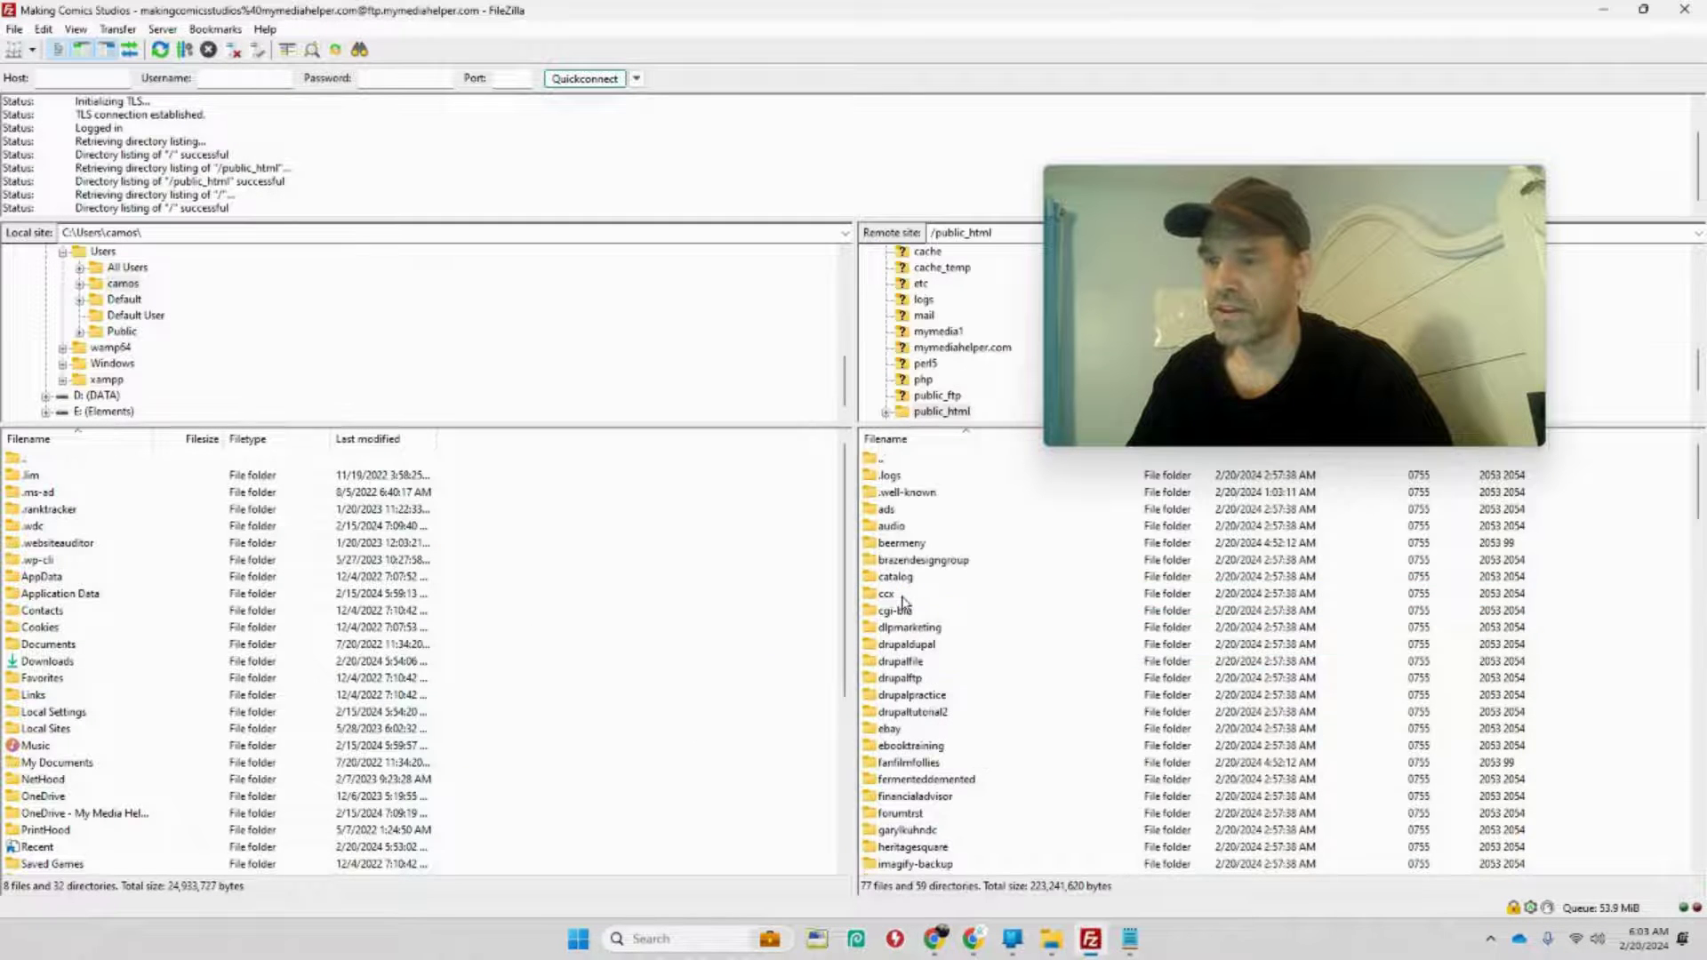
drag(1690, 485, 1699, 613)
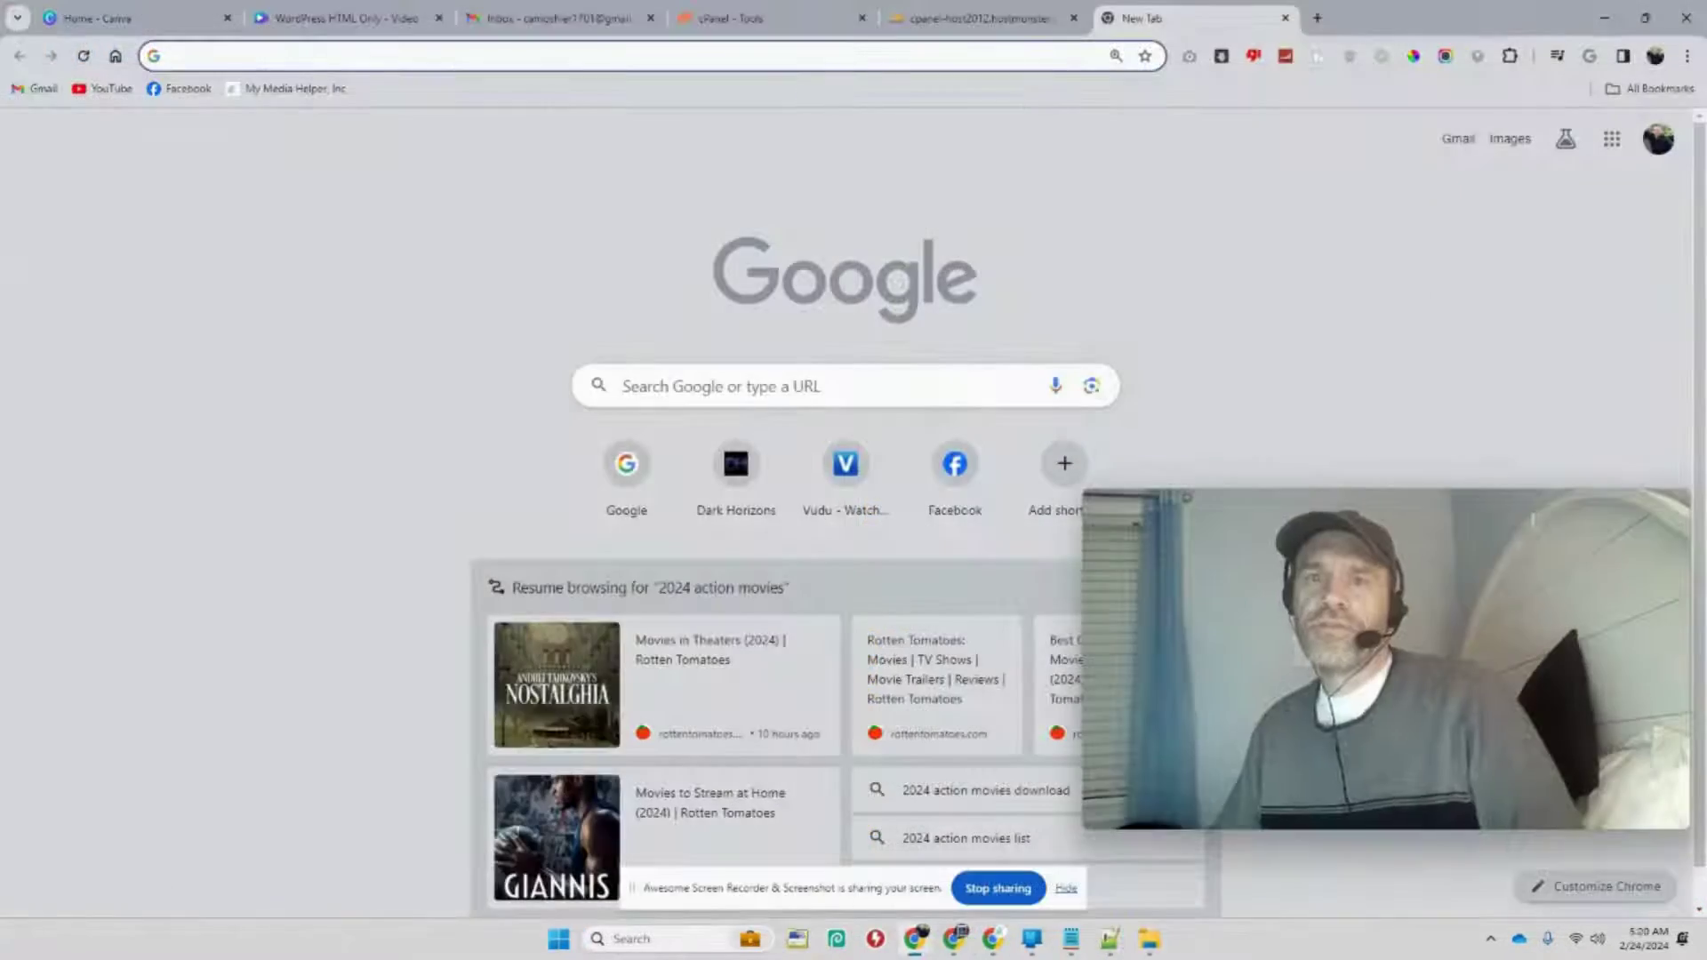
Step: Open the My Media Helper site in Chrome, examine its home page and blog posts, and minimize the browser windows
click(307, 89)
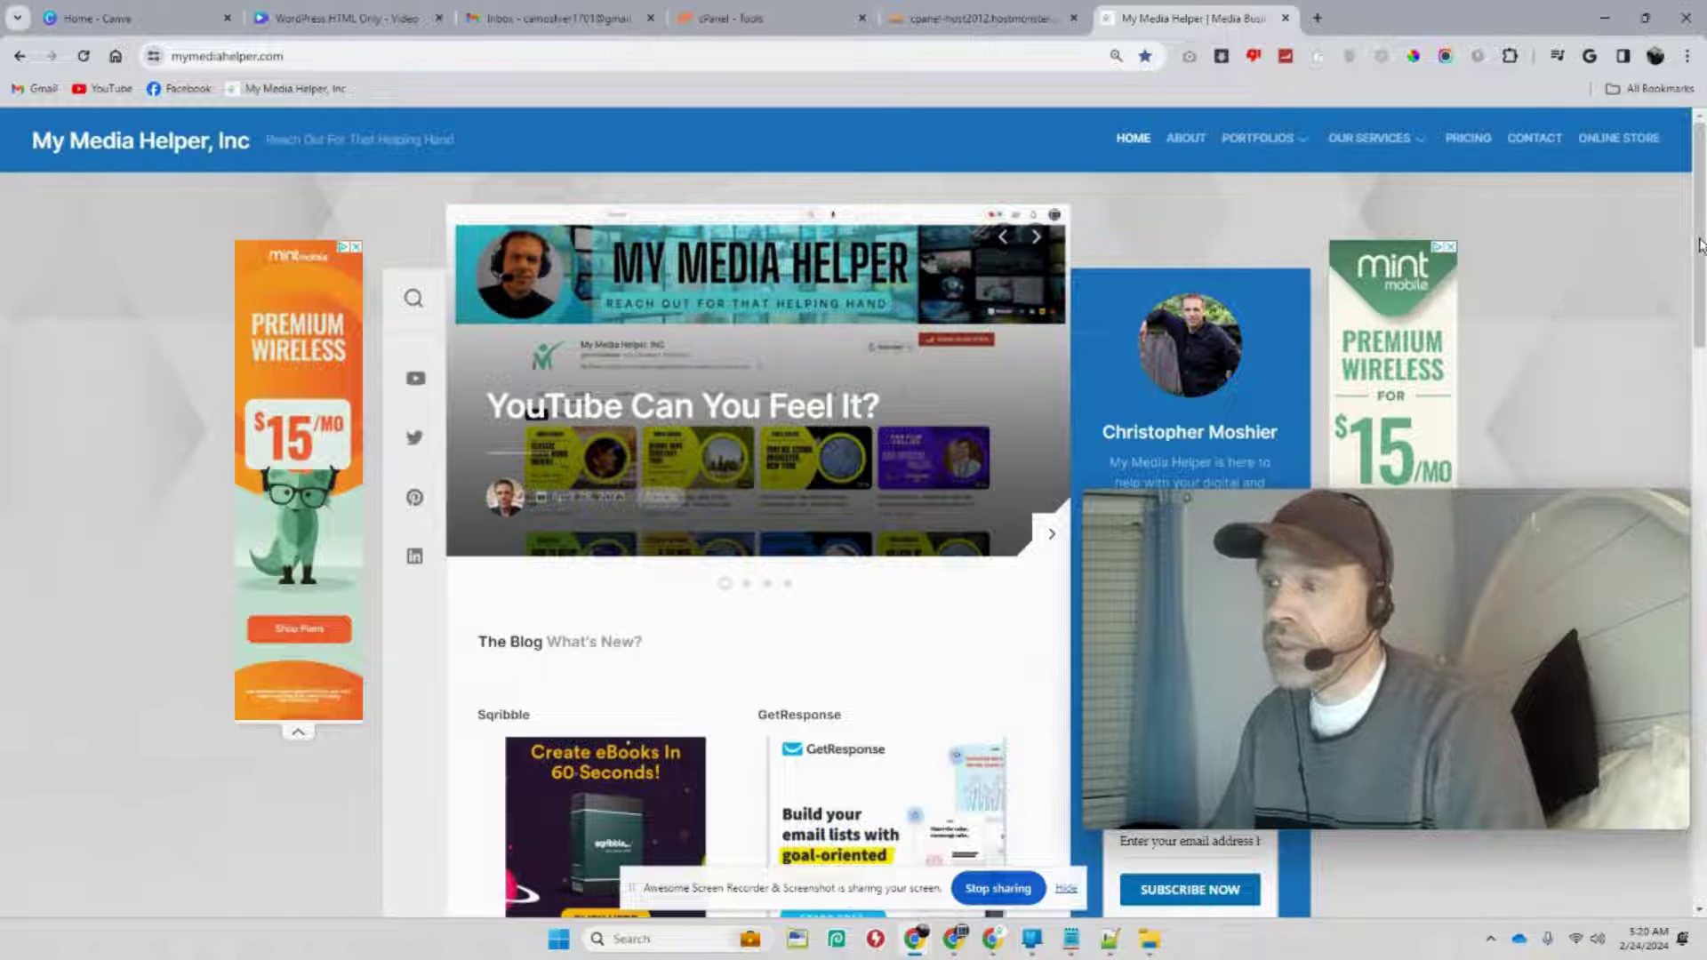
drag(1700, 245, 1700, 445)
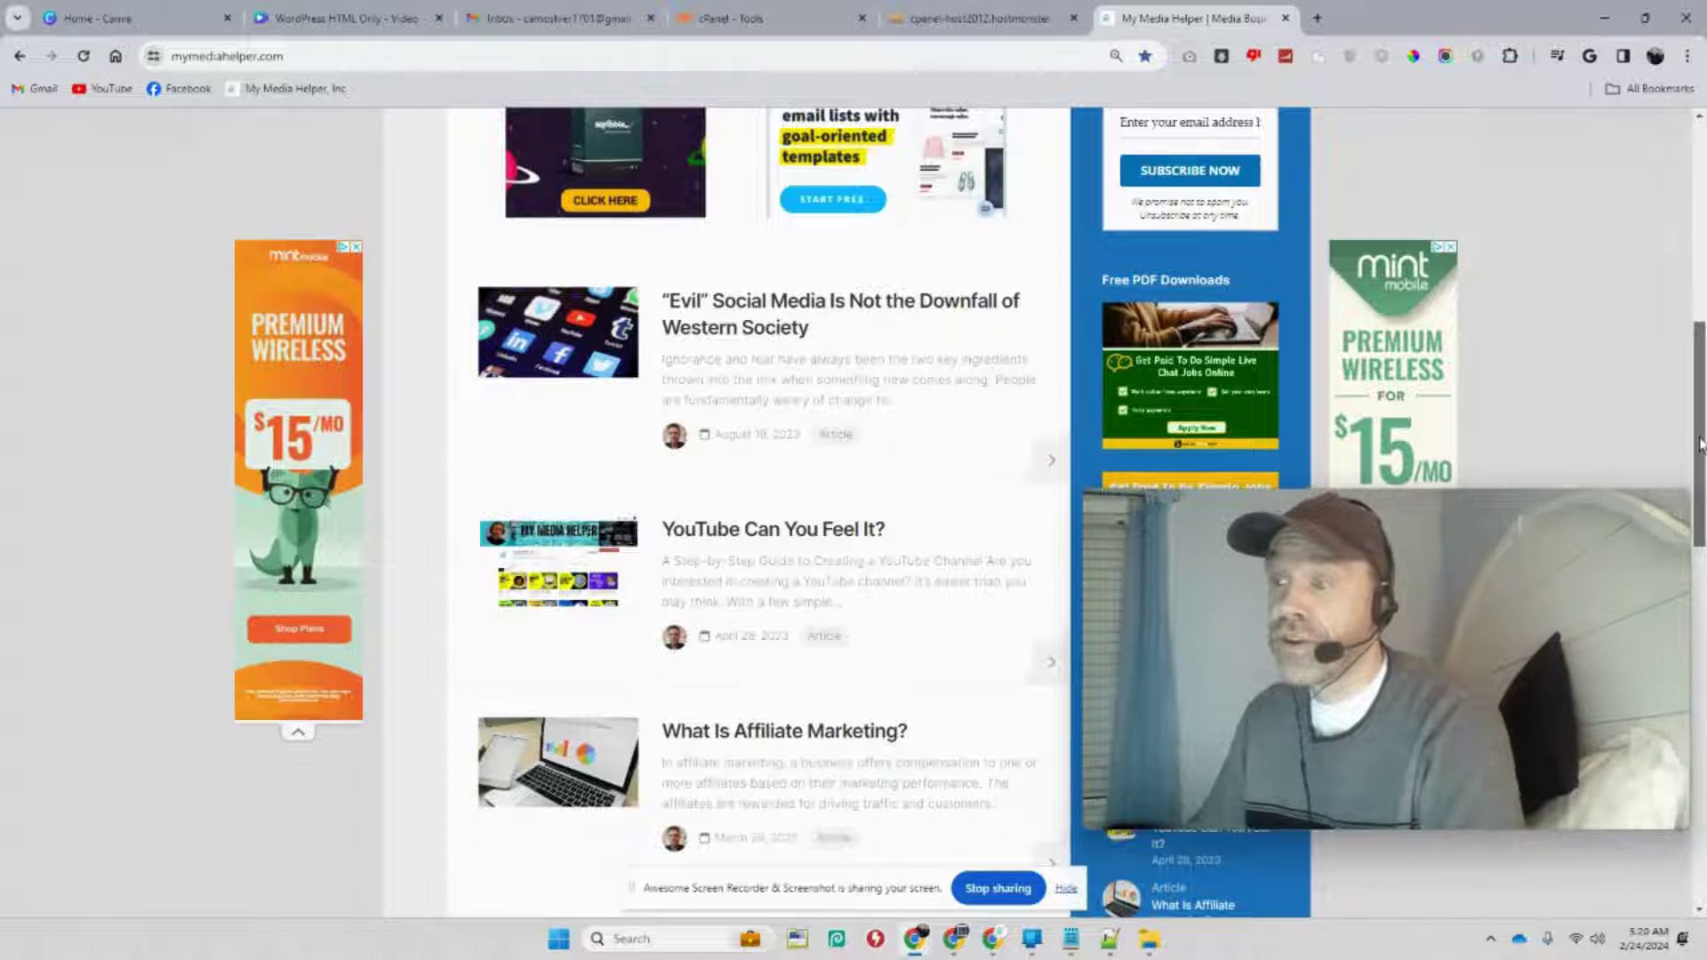
drag(1700, 444, 1701, 480)
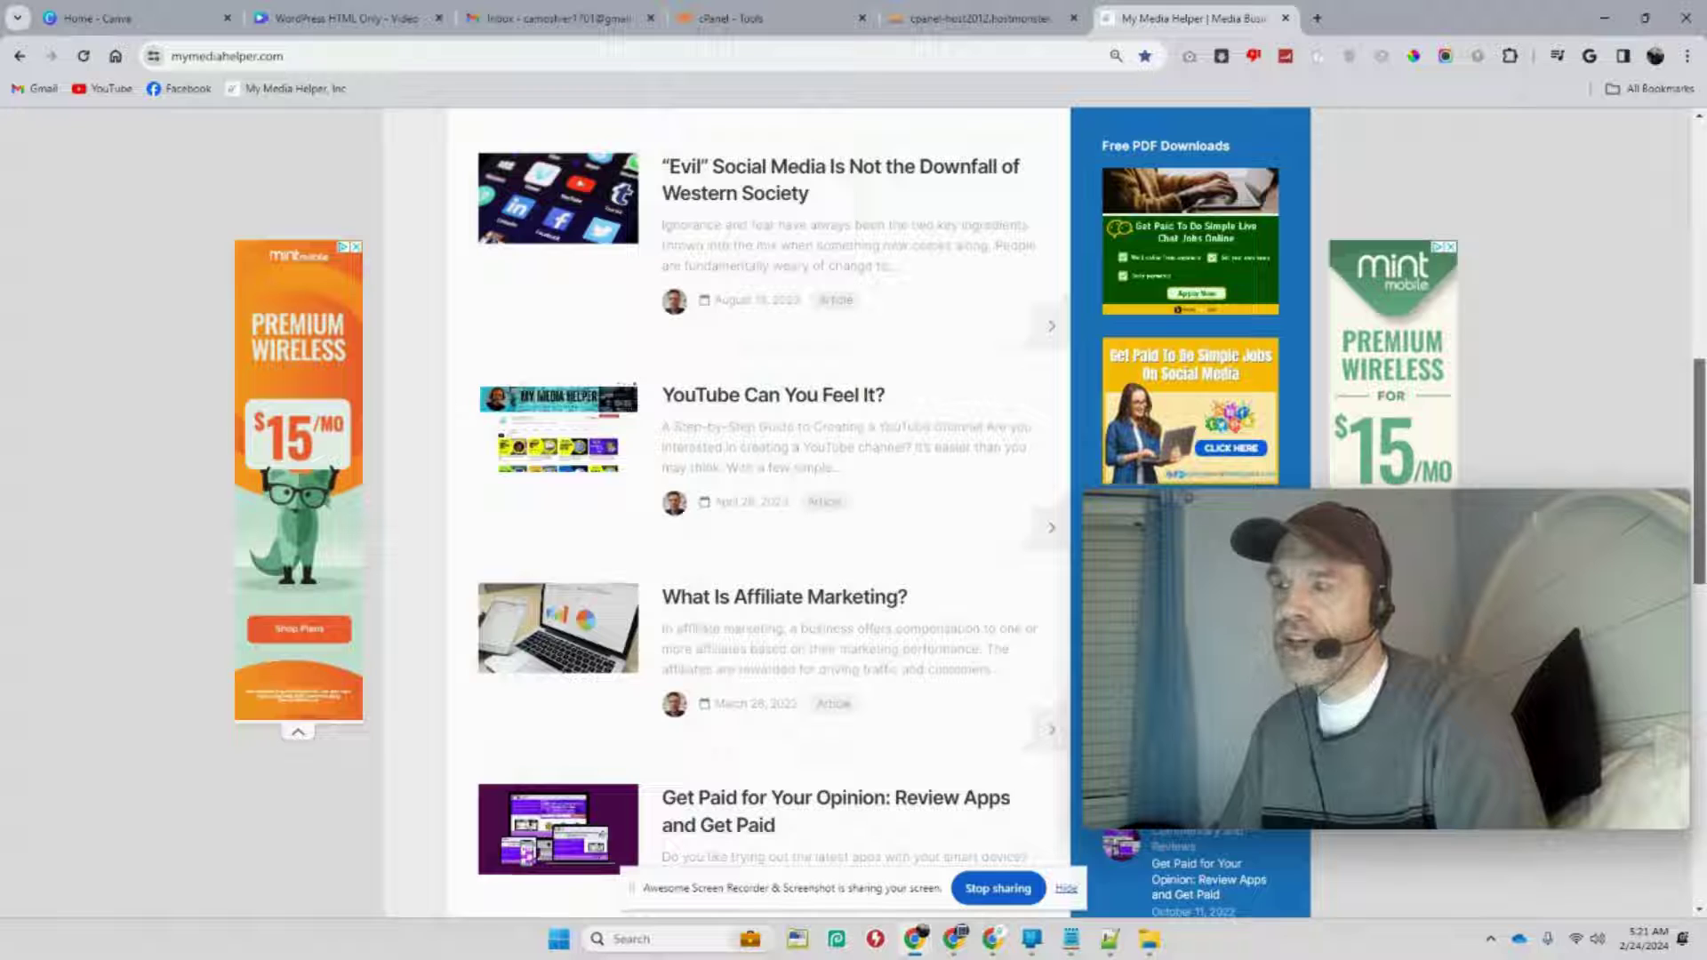
click(1605, 17)
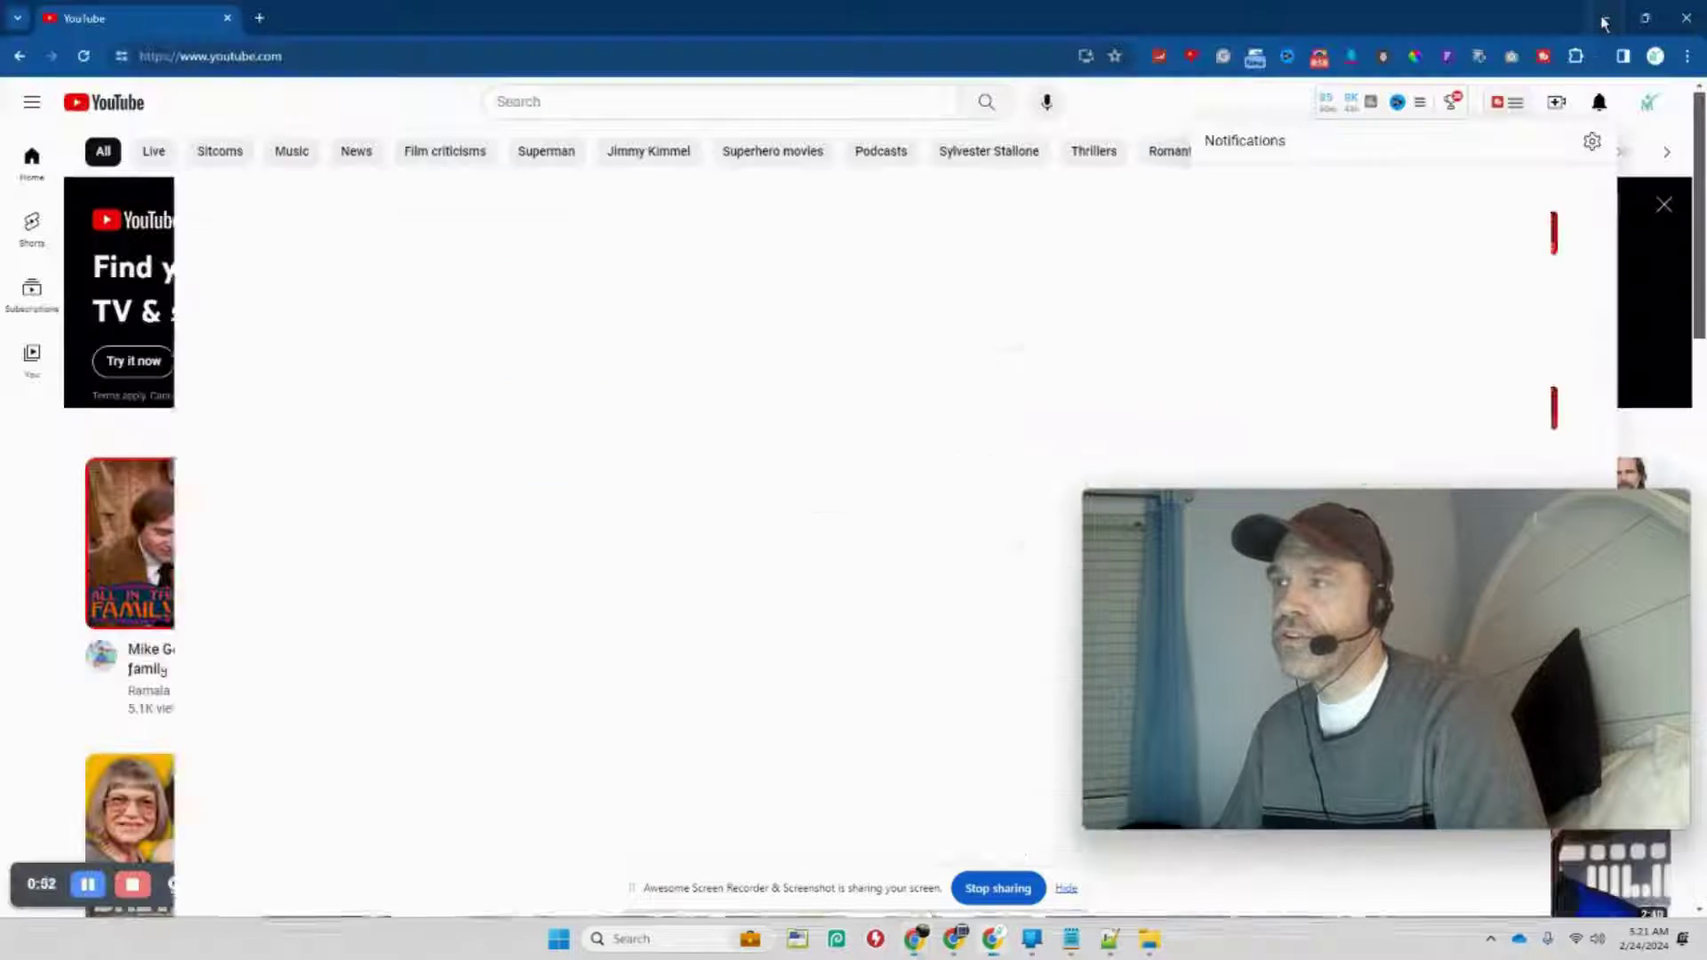
click(1605, 18)
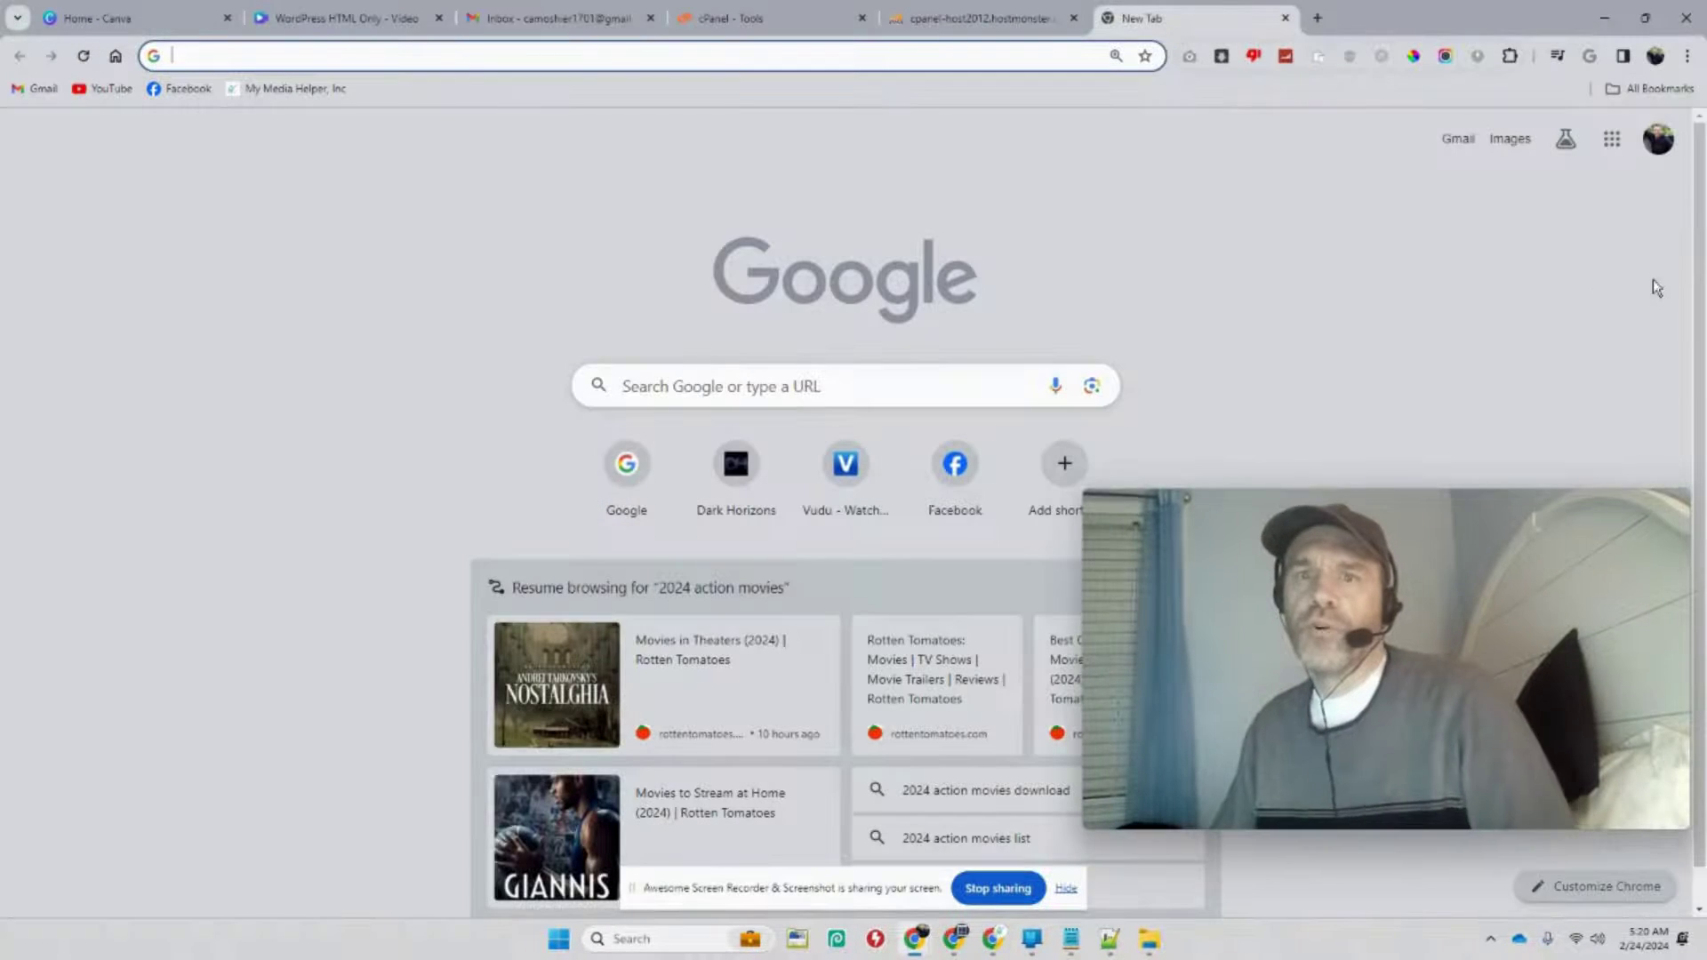
Step: Load mymediahelper.com from the new browser page, check its blog listing, and minimize the site and YouTube windows
click(306, 90)
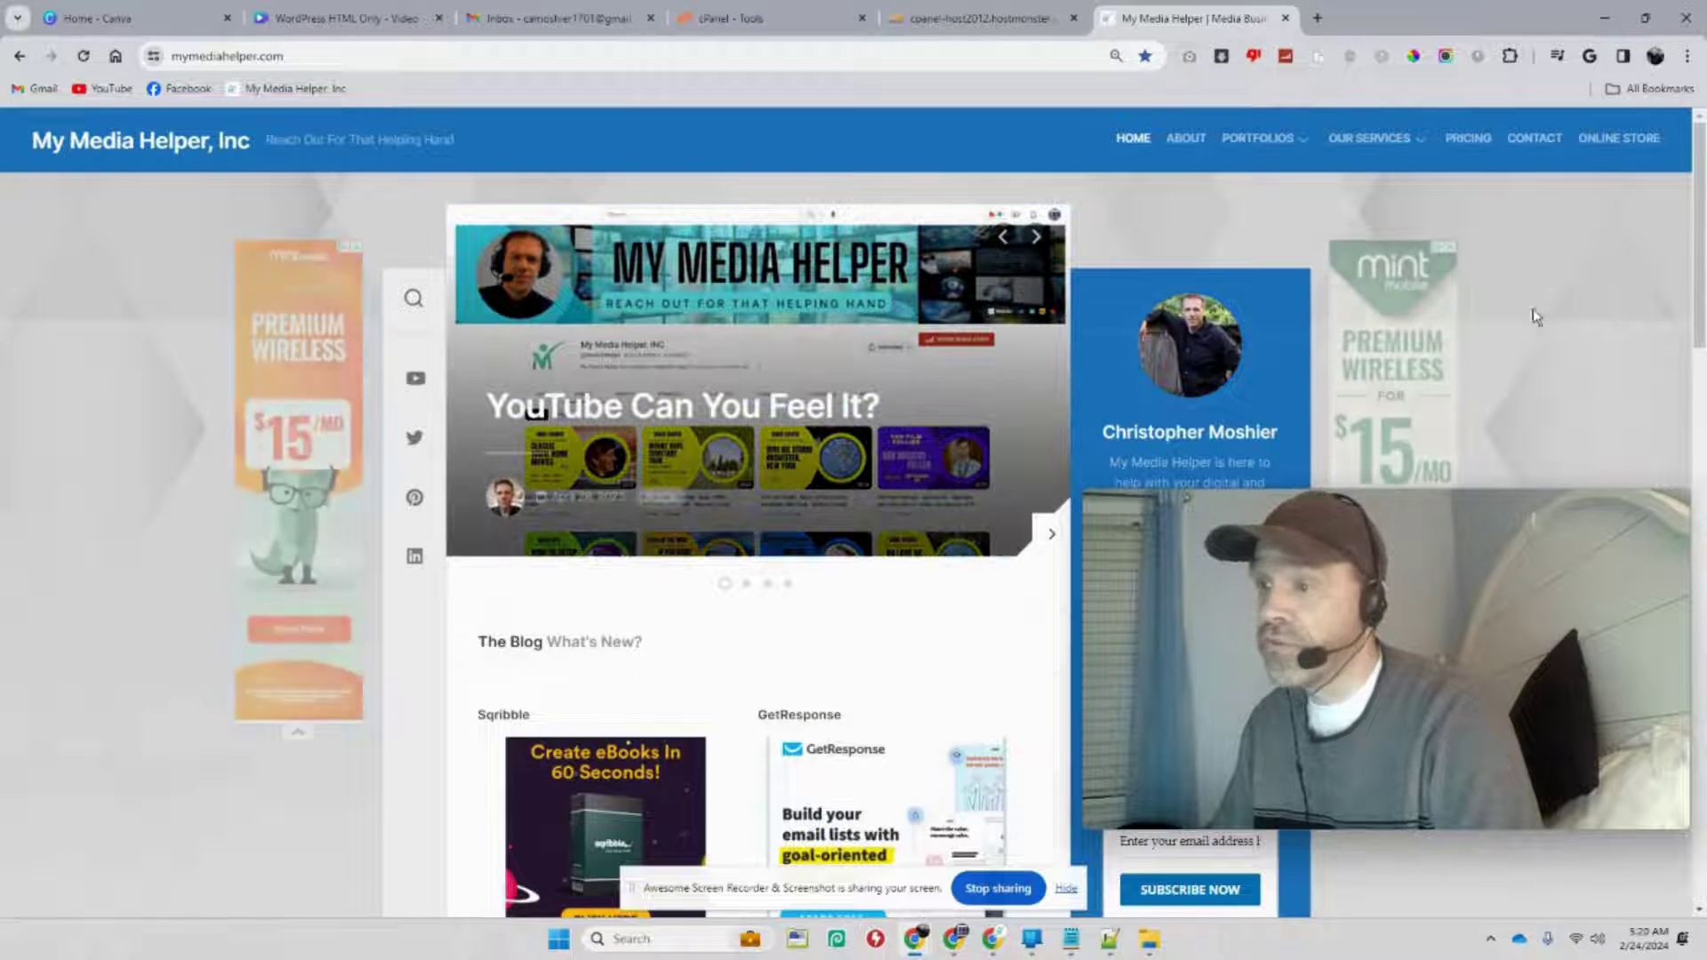
drag(1700, 246, 1700, 445)
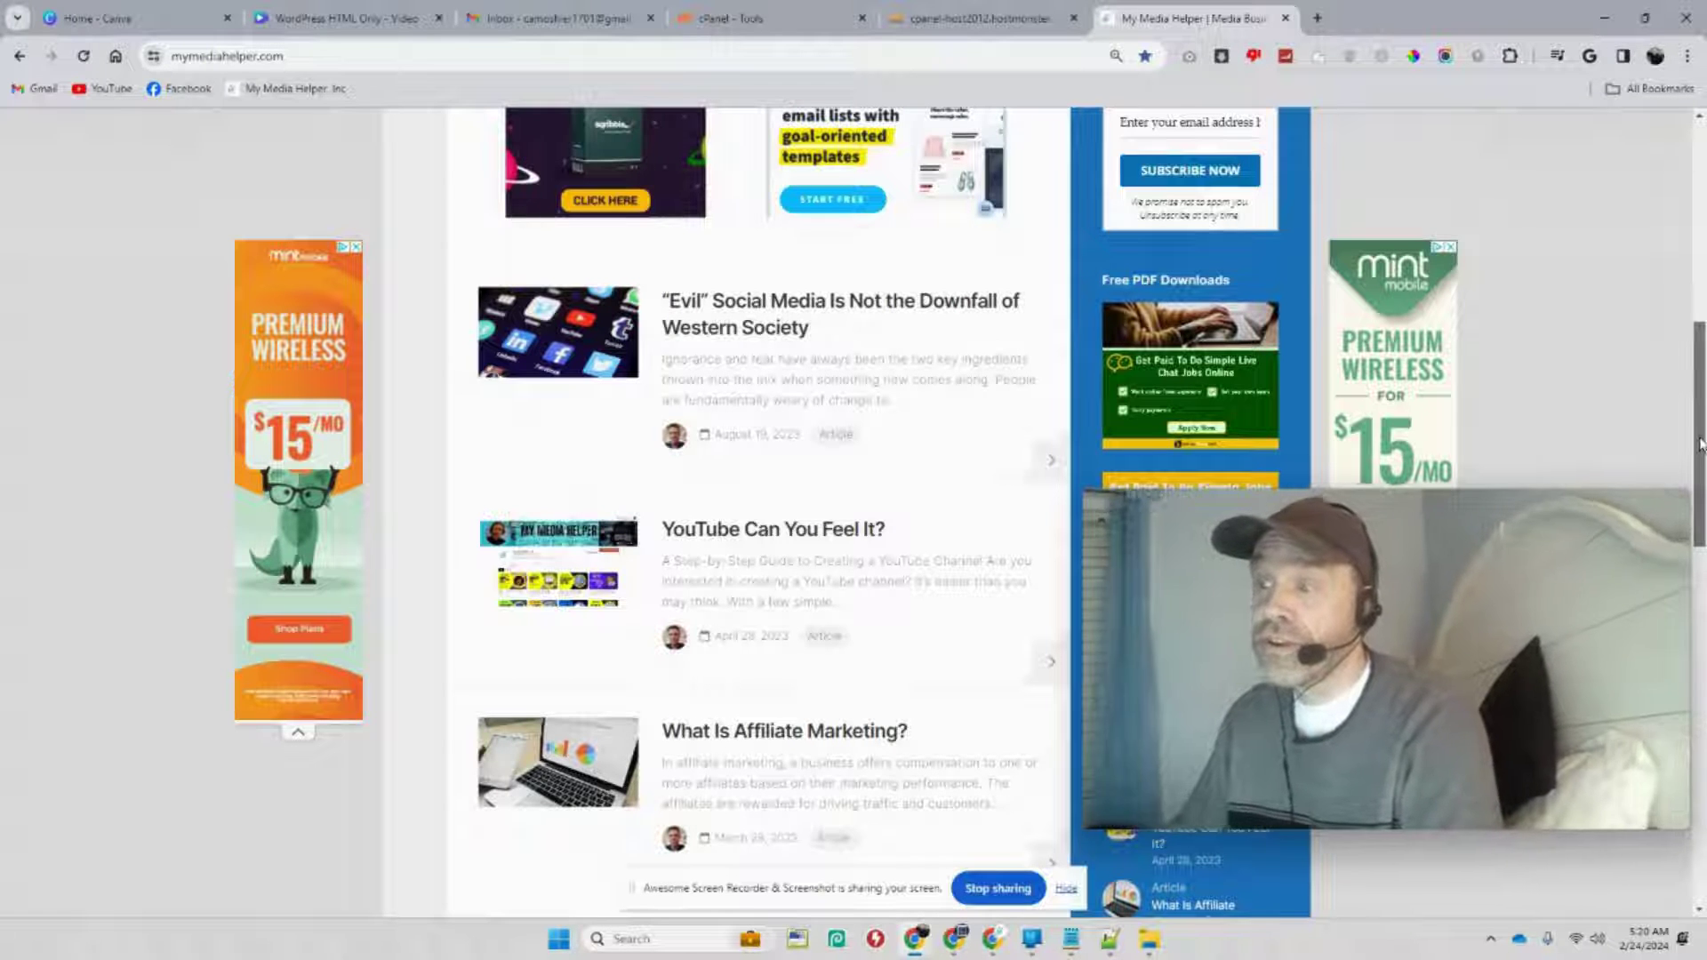
drag(1700, 444, 1702, 480)
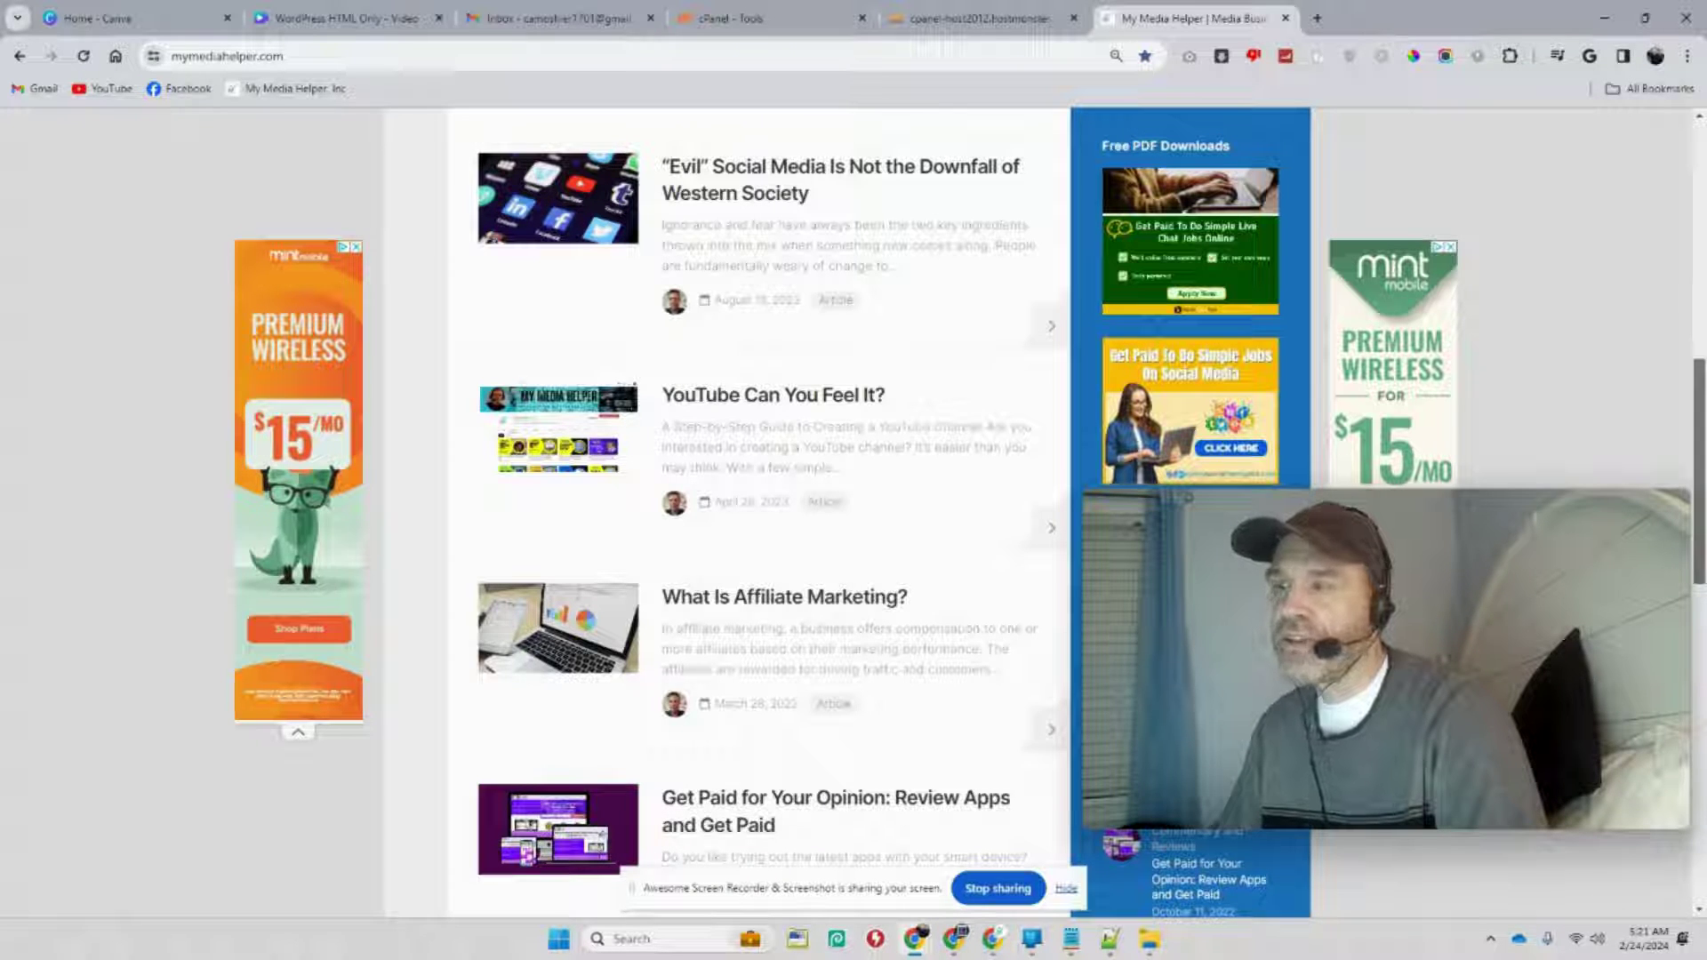
click(1605, 19)
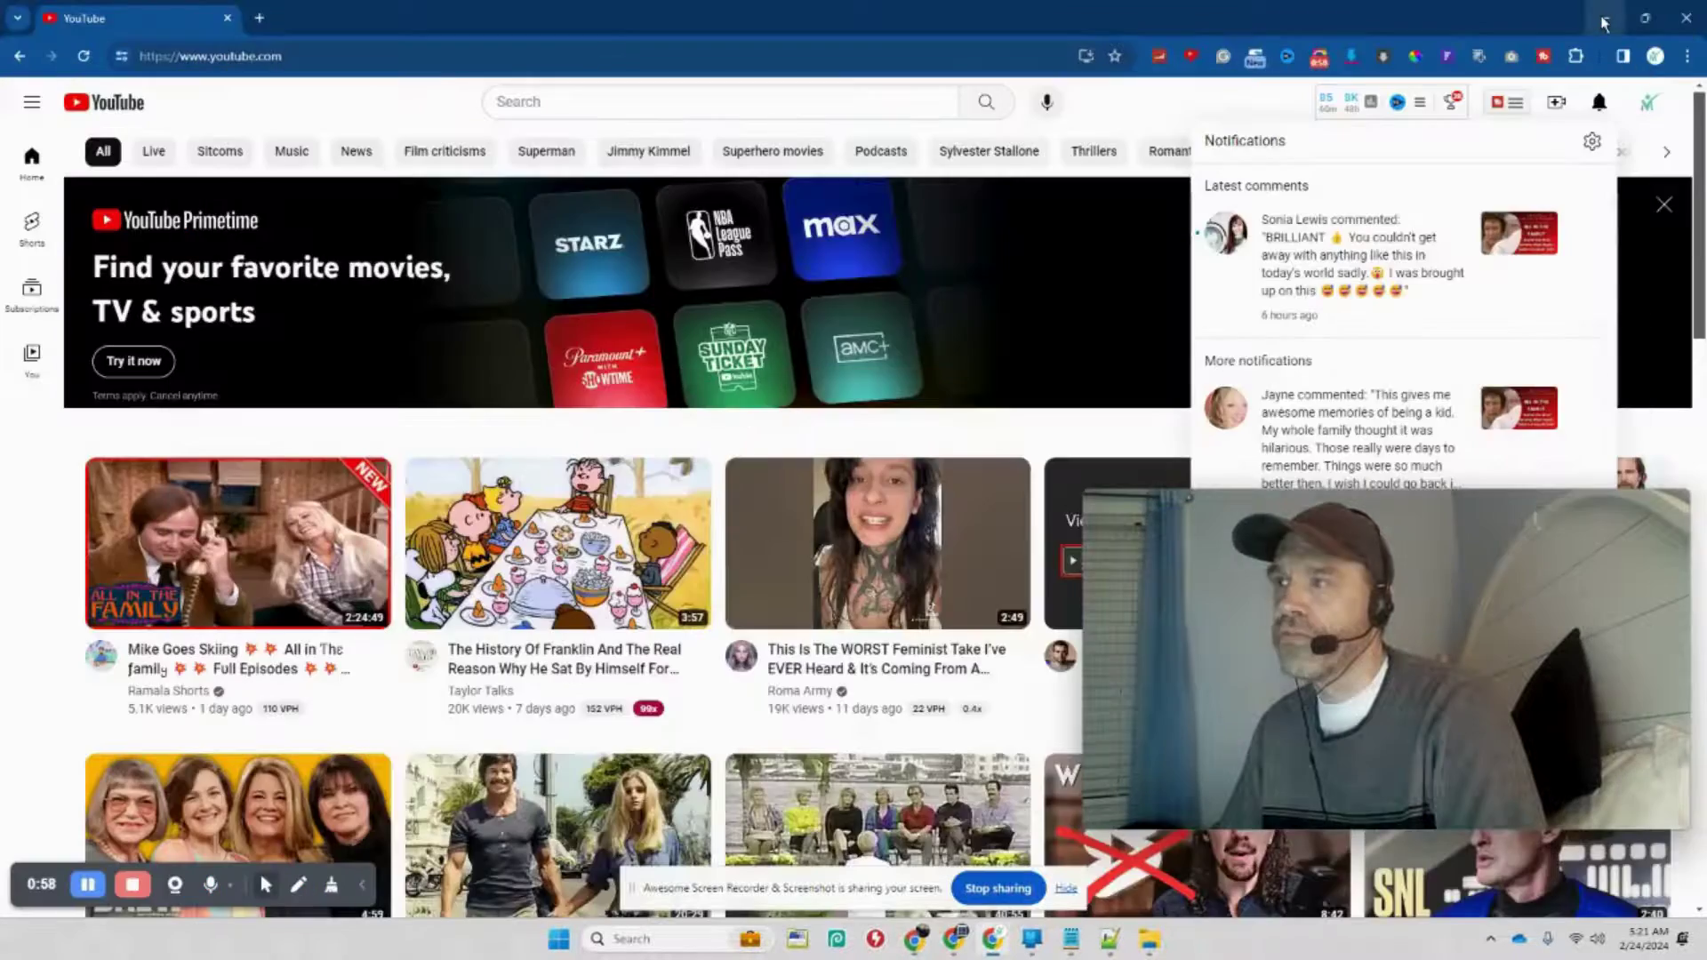
click(1604, 25)
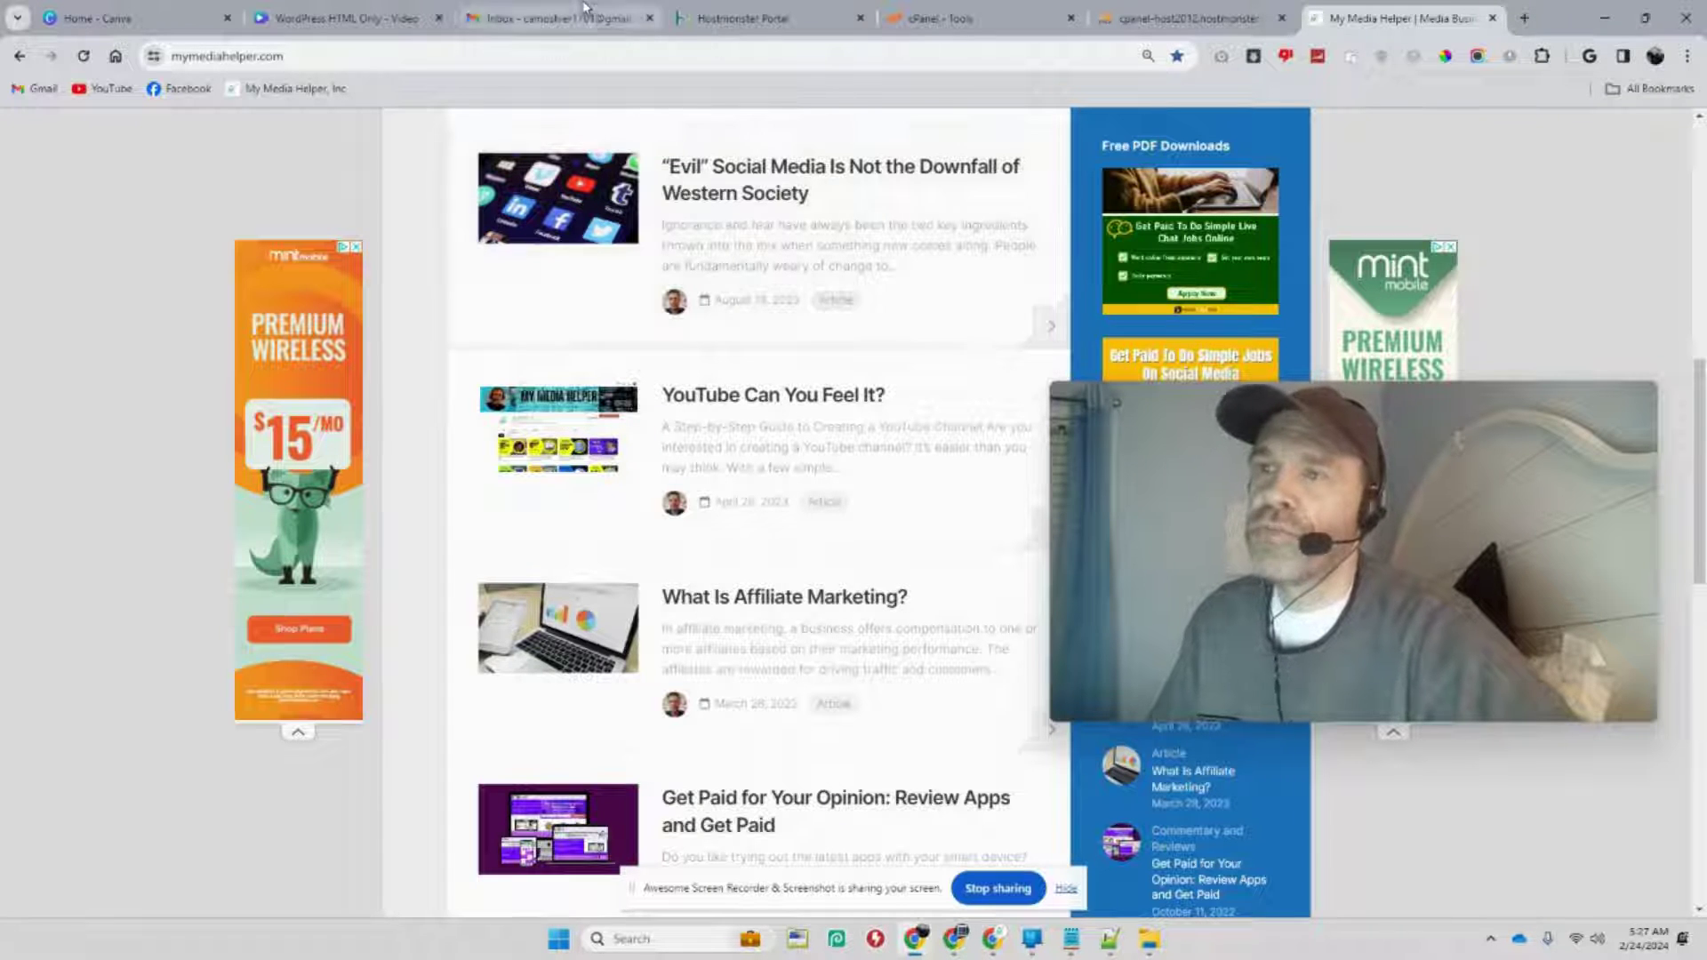
Step: Check the site's advanced settings in the Hostmonster portal and go to the Softaculous Apps Installer section in cPanel
click(737, 19)
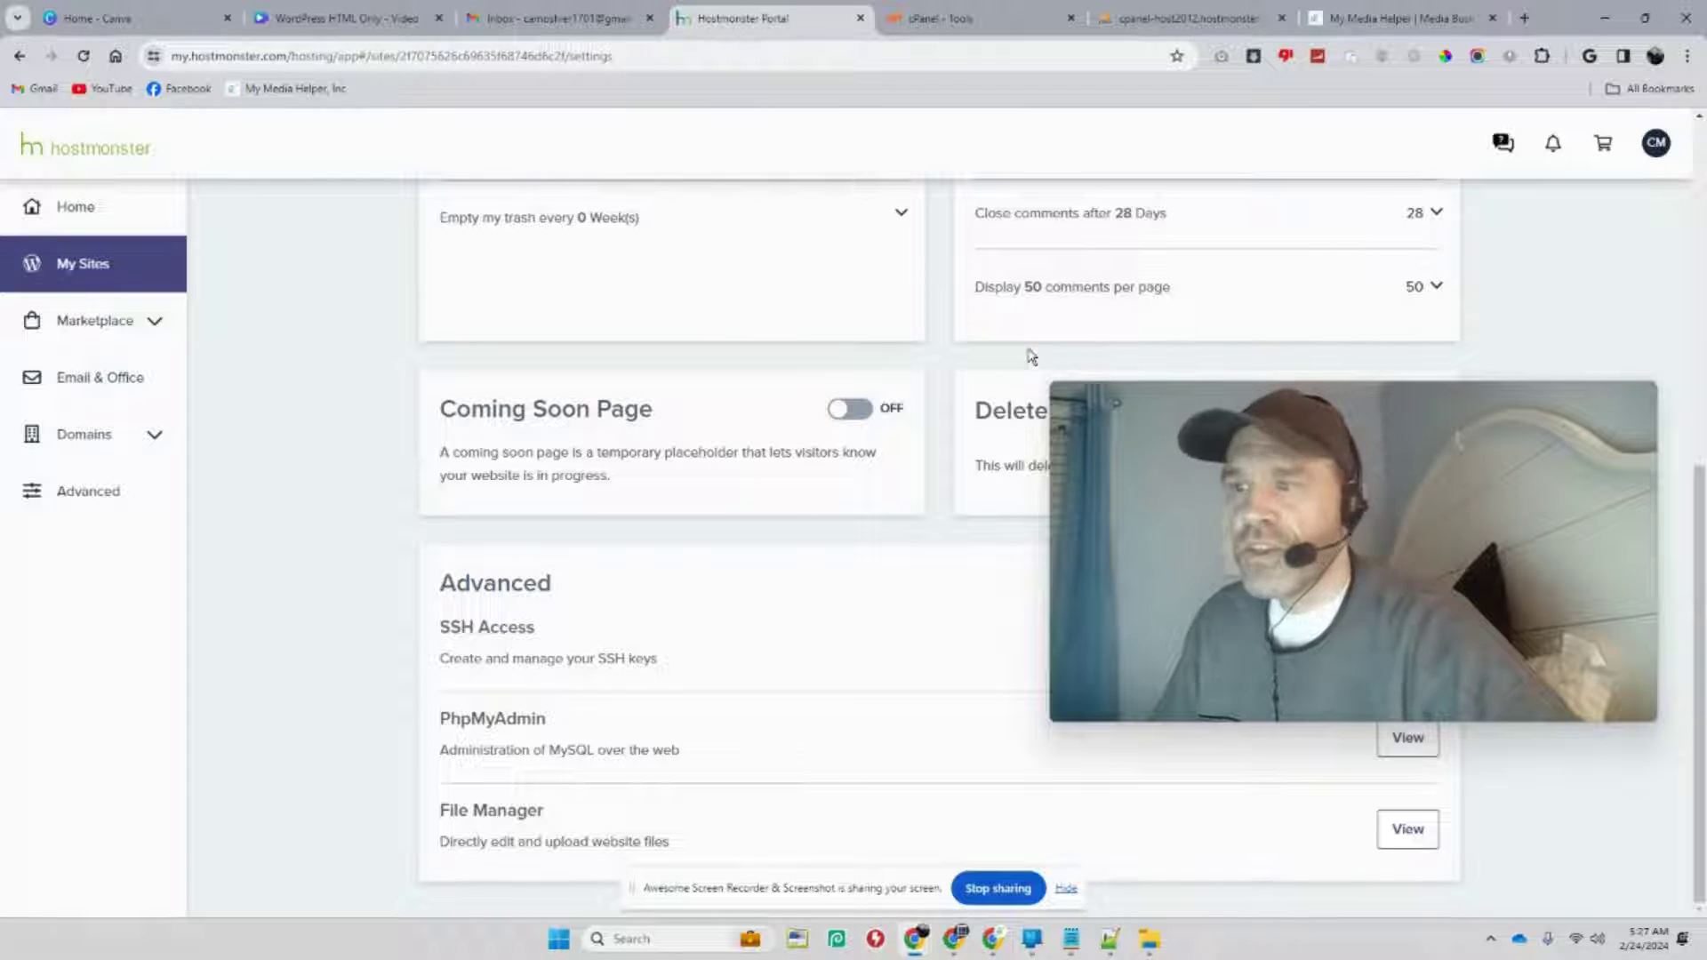
drag(1117, 398, 356, 345)
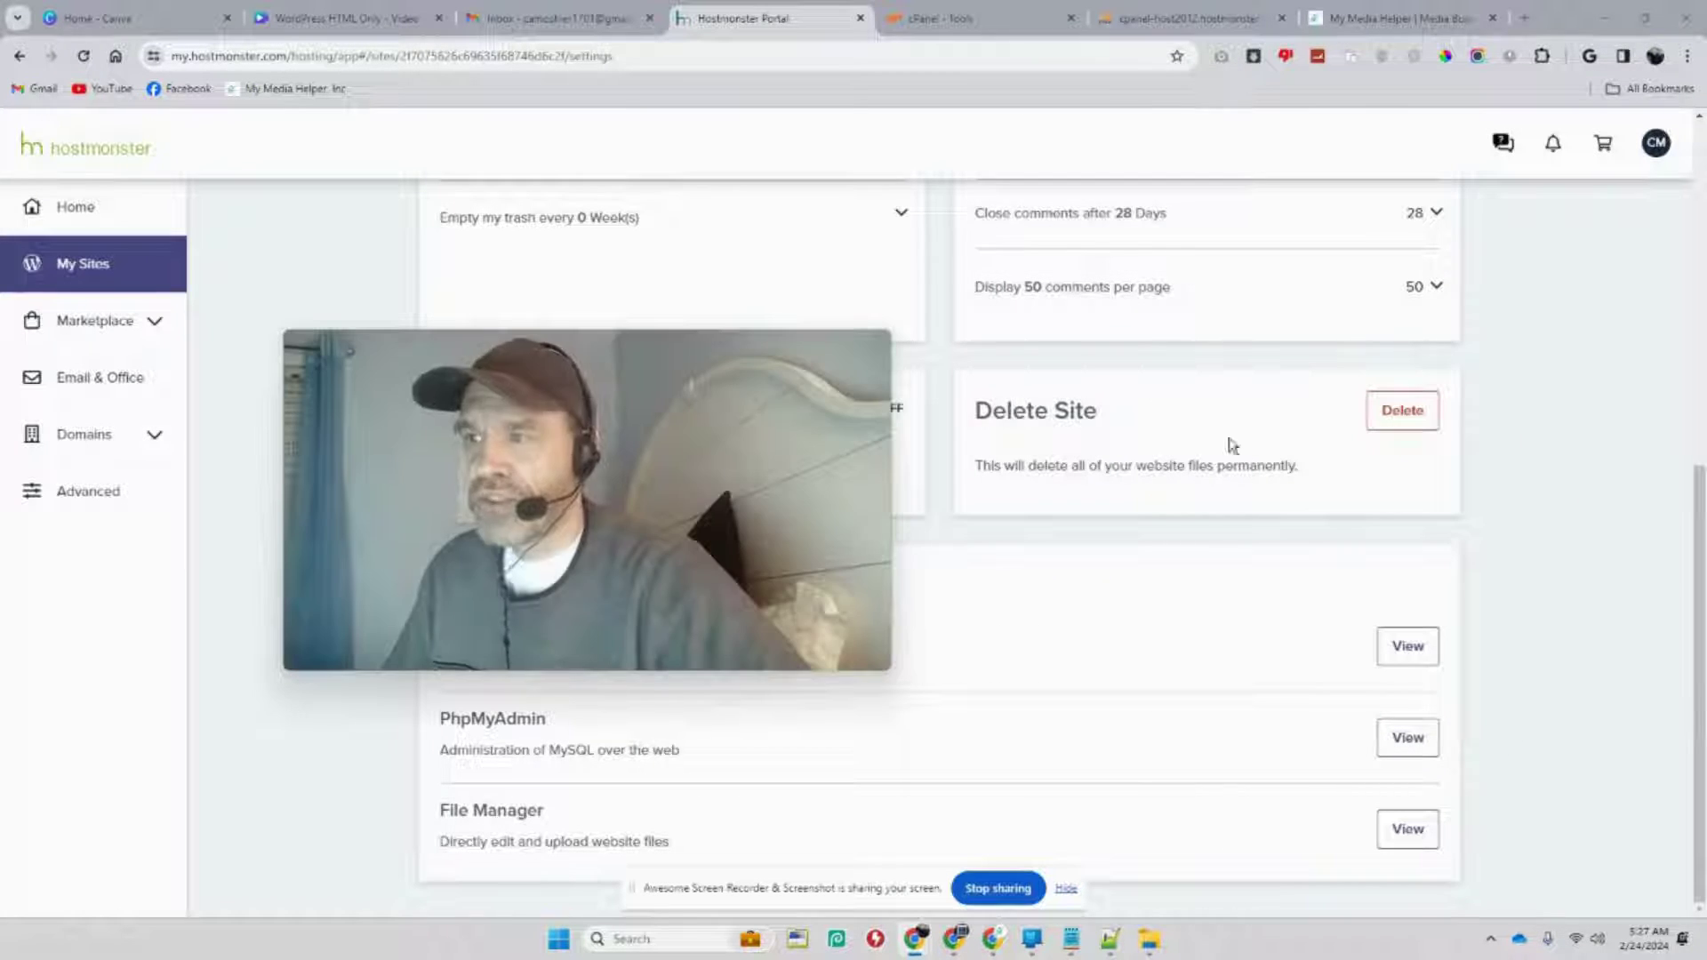
click(978, 19)
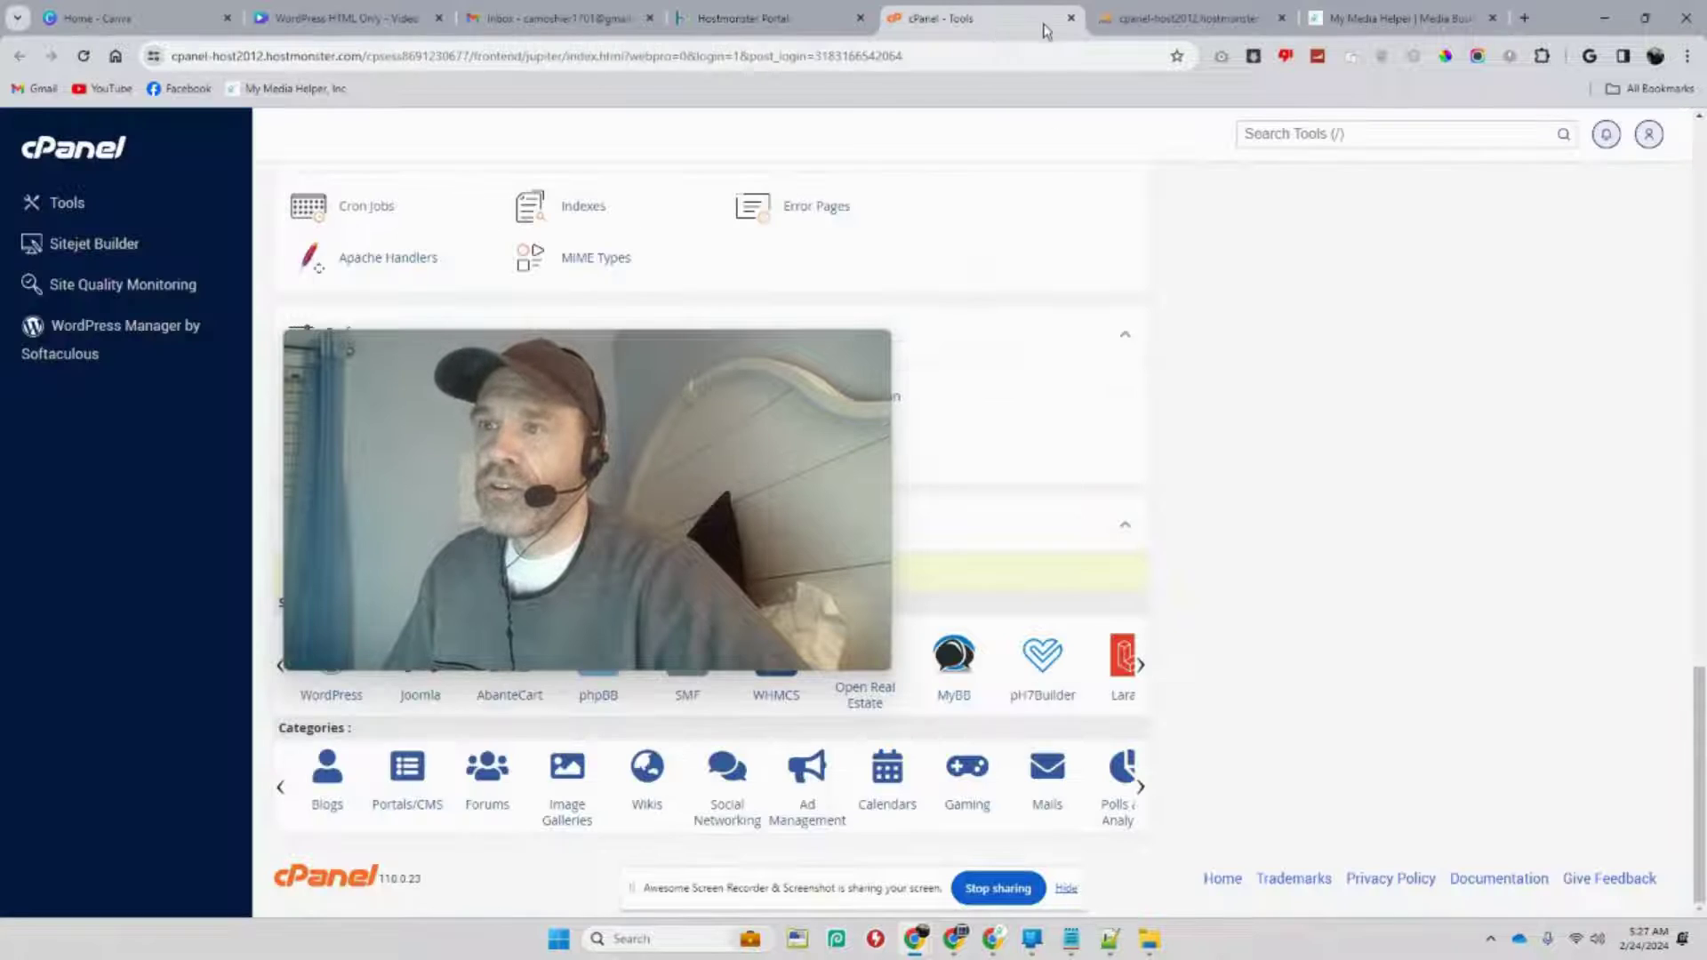
click(1158, 23)
click(994, 13)
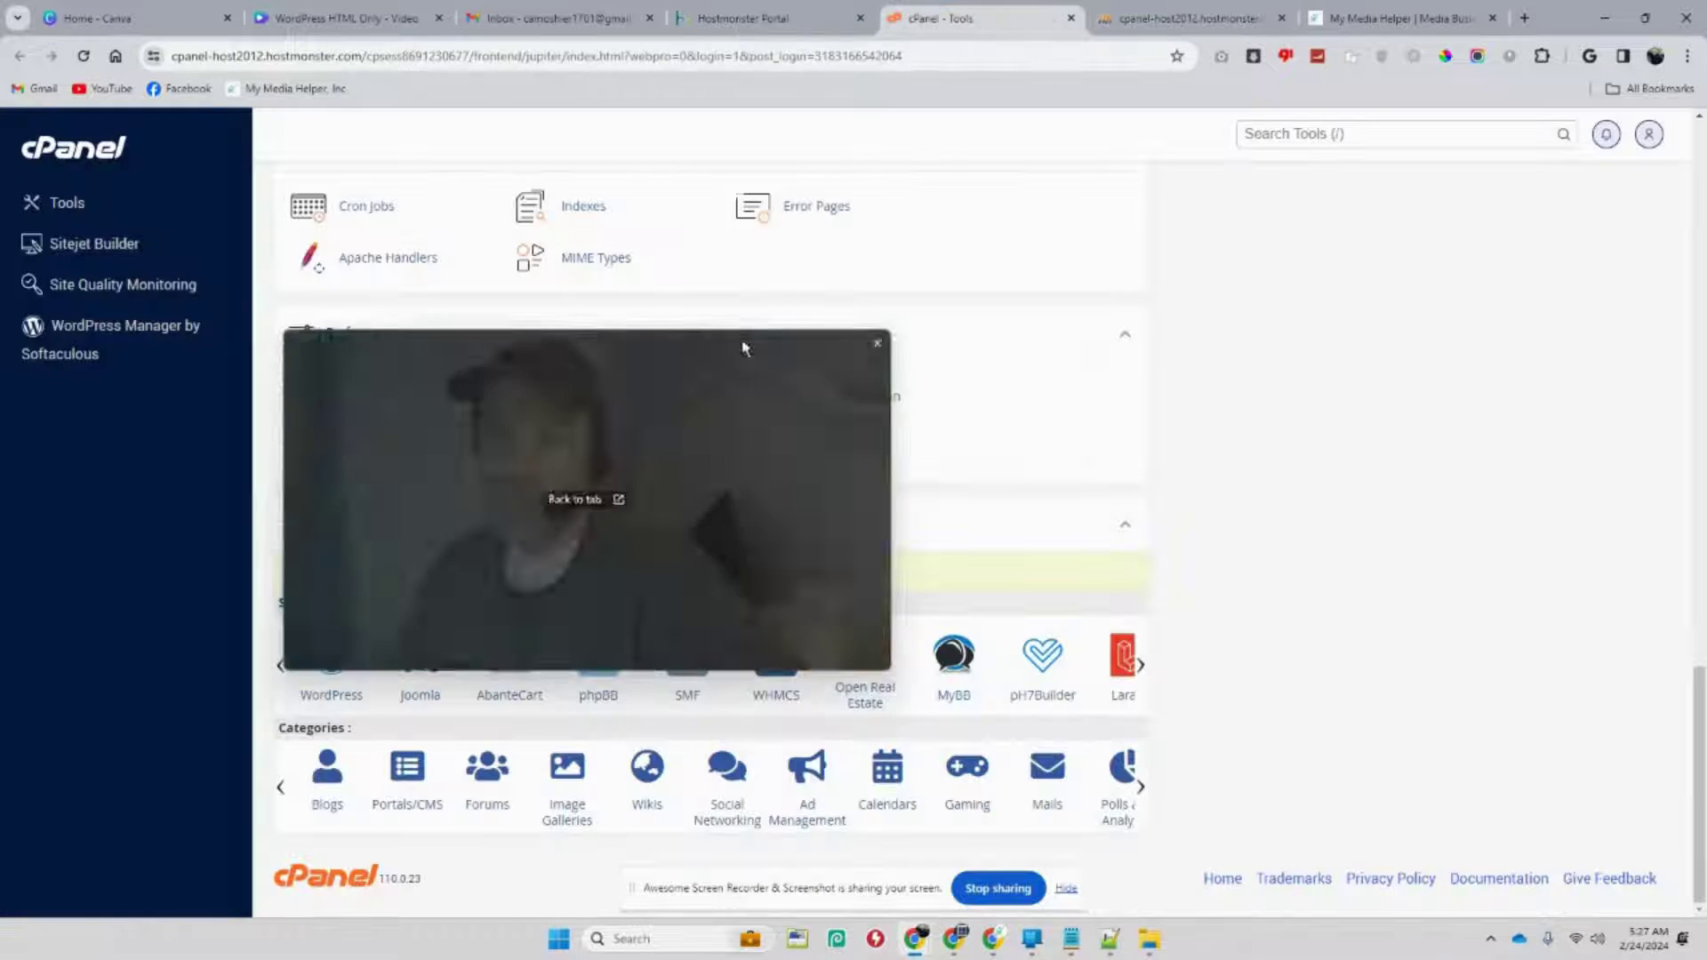
drag(744, 347, 1168, 237)
drag(1236, 433, 1356, 374)
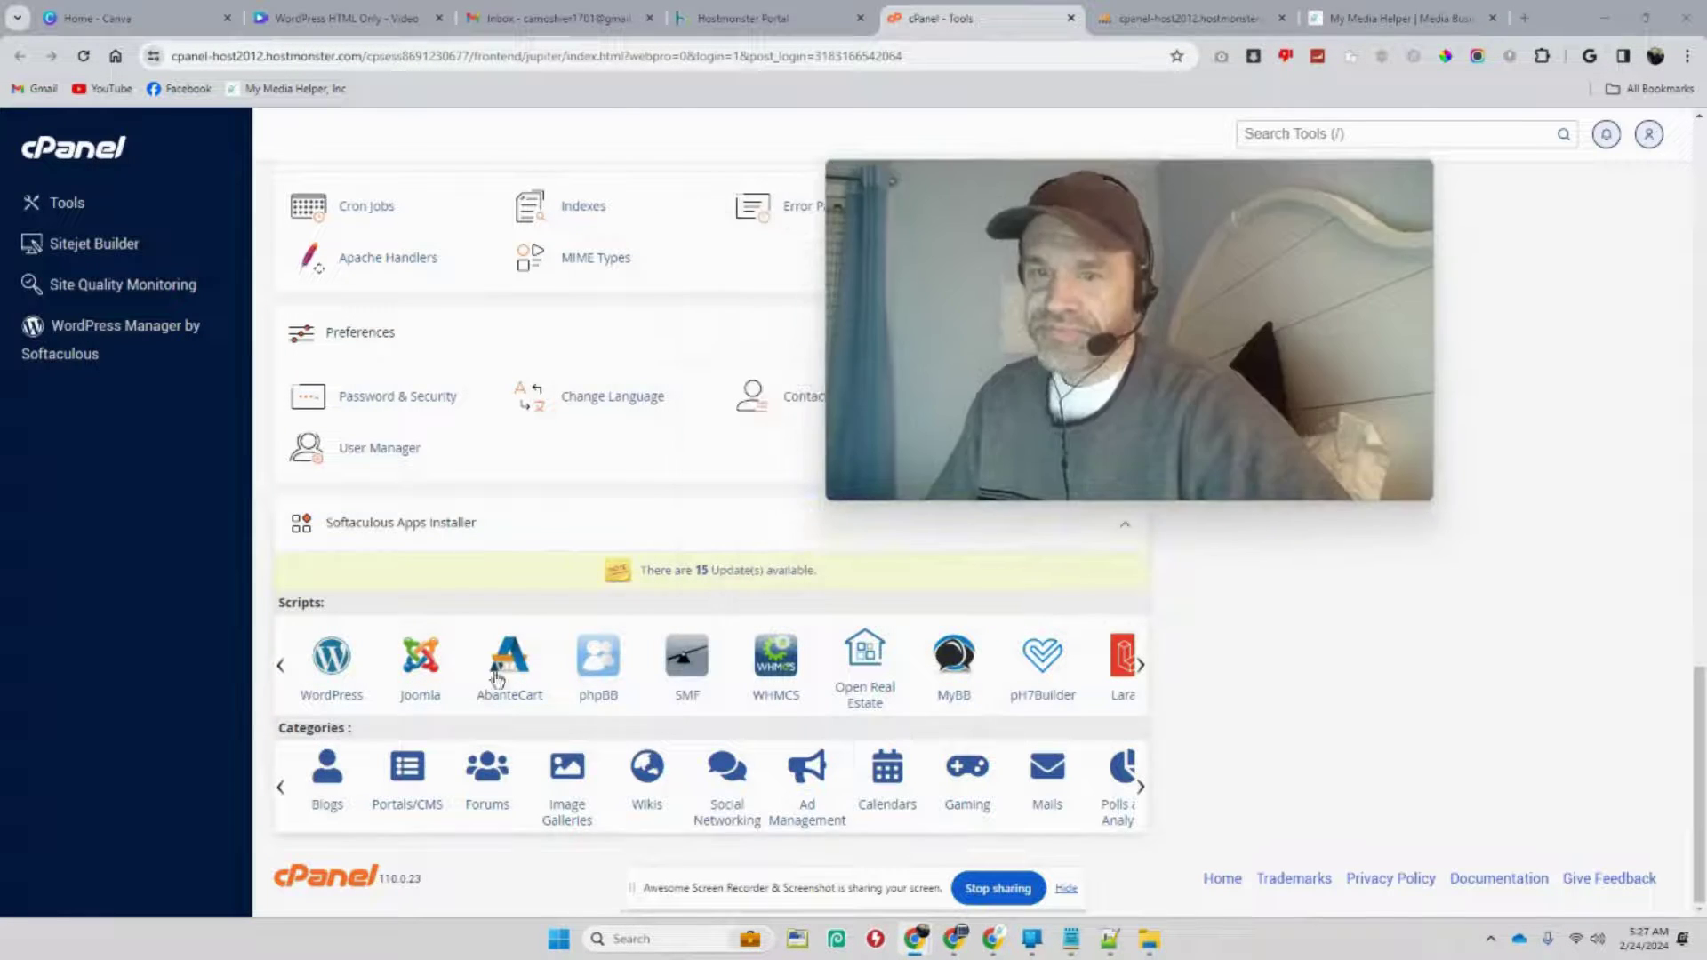
Step: Open the available Softaculous updates, and view the WordPress overview page from the Blogs category
click(722, 576)
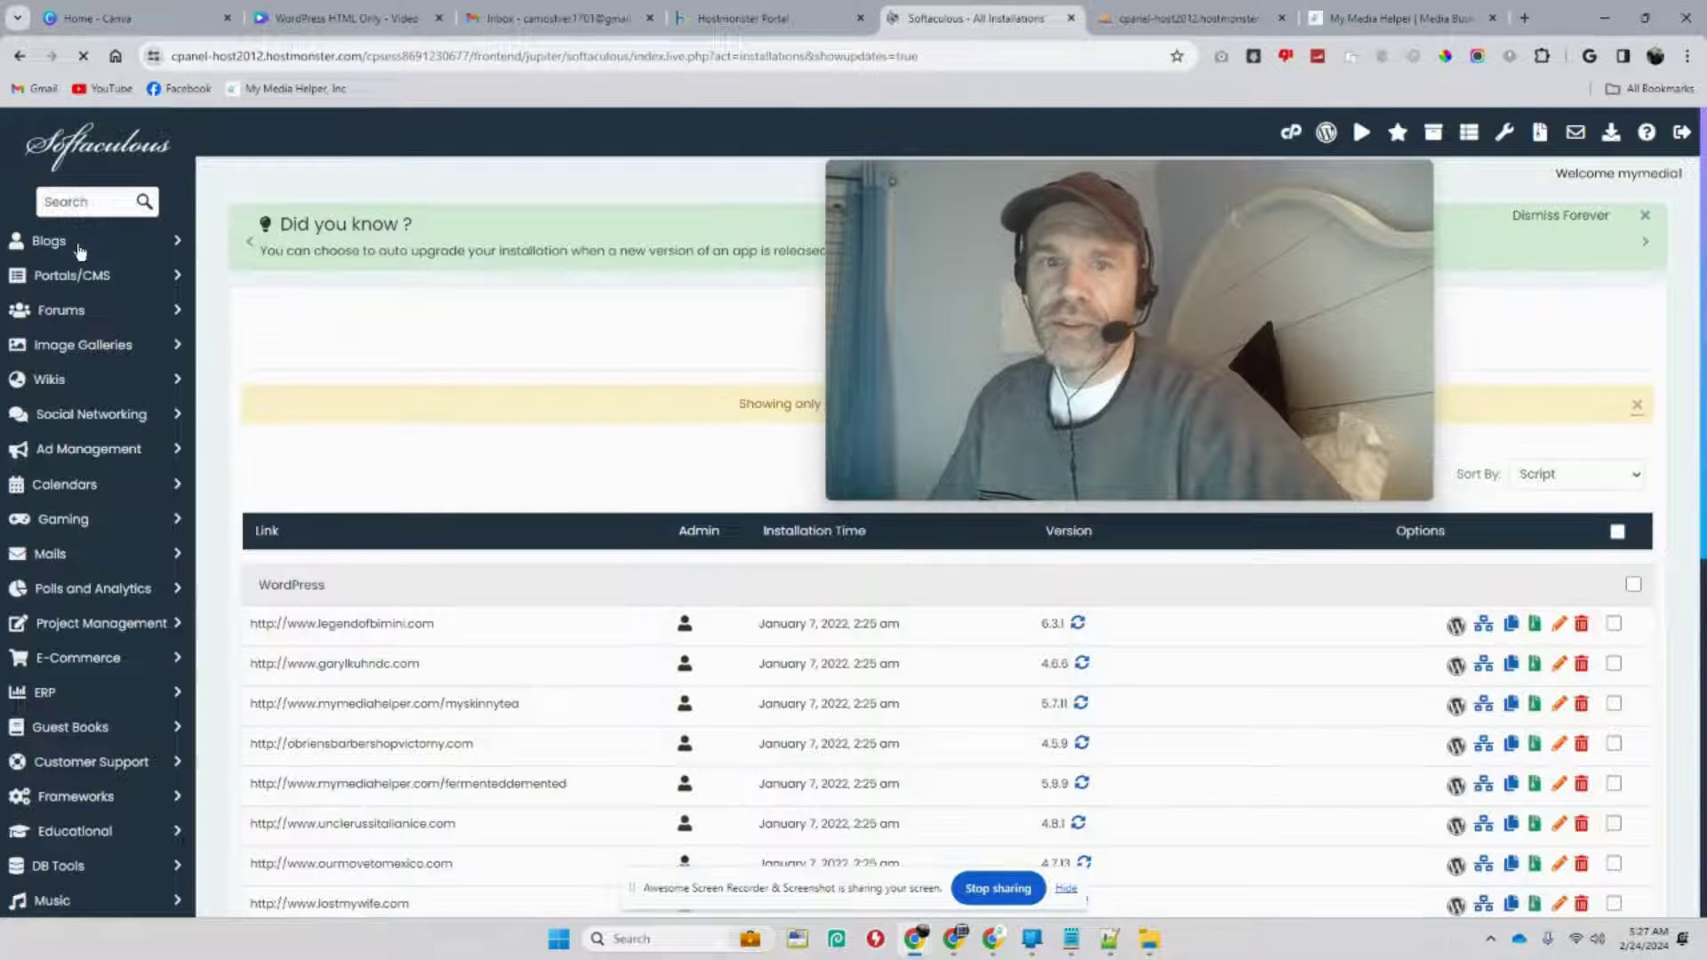
click(178, 240)
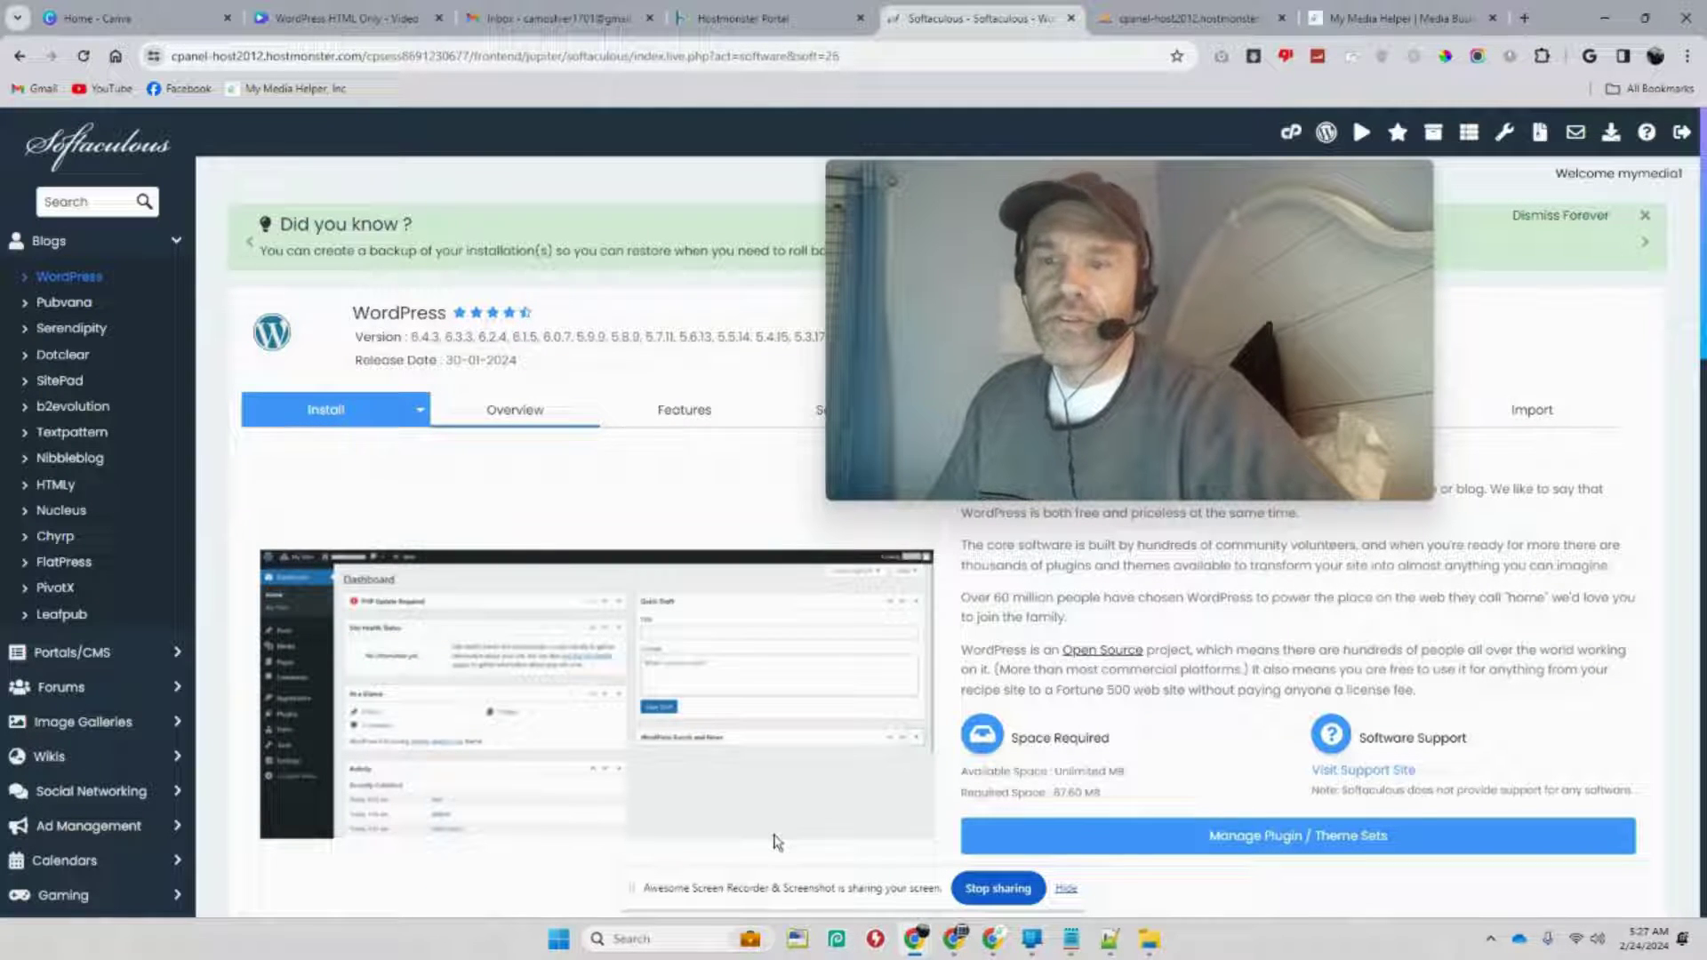
mouse_move(1036, 492)
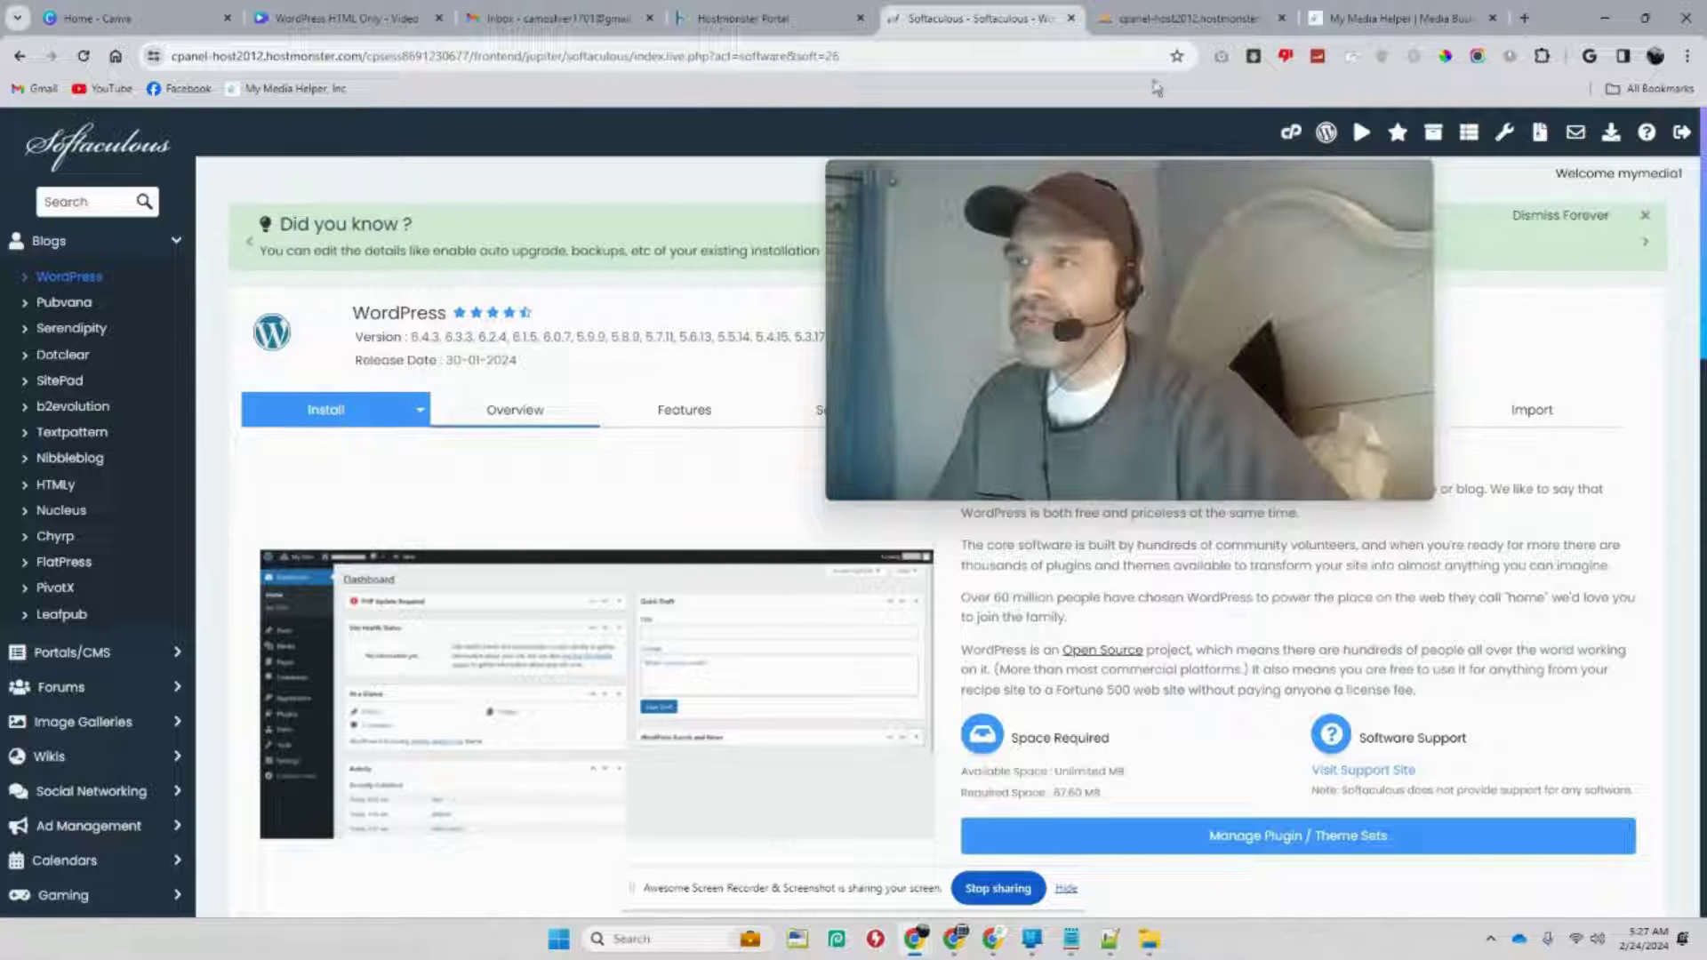
Step: Look through the mymedia1 databases in phpMyAdmin, and return to the top of the My Media Helper home page
click(1156, 25)
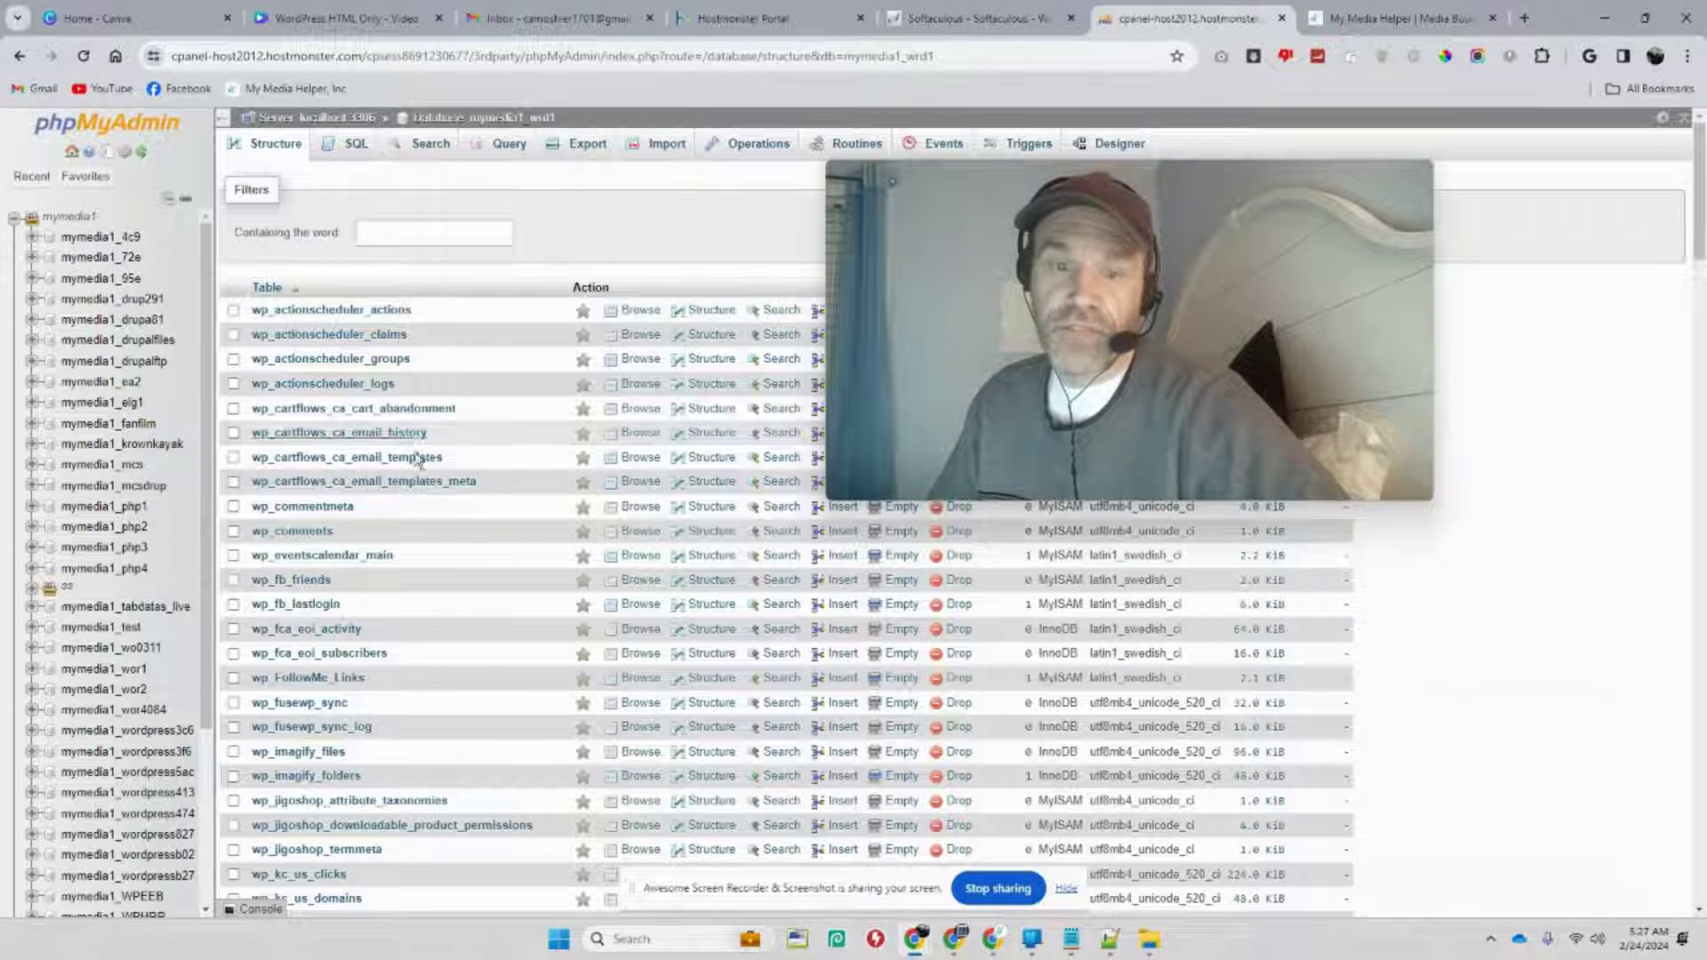
scroll(194, 460, down, 3)
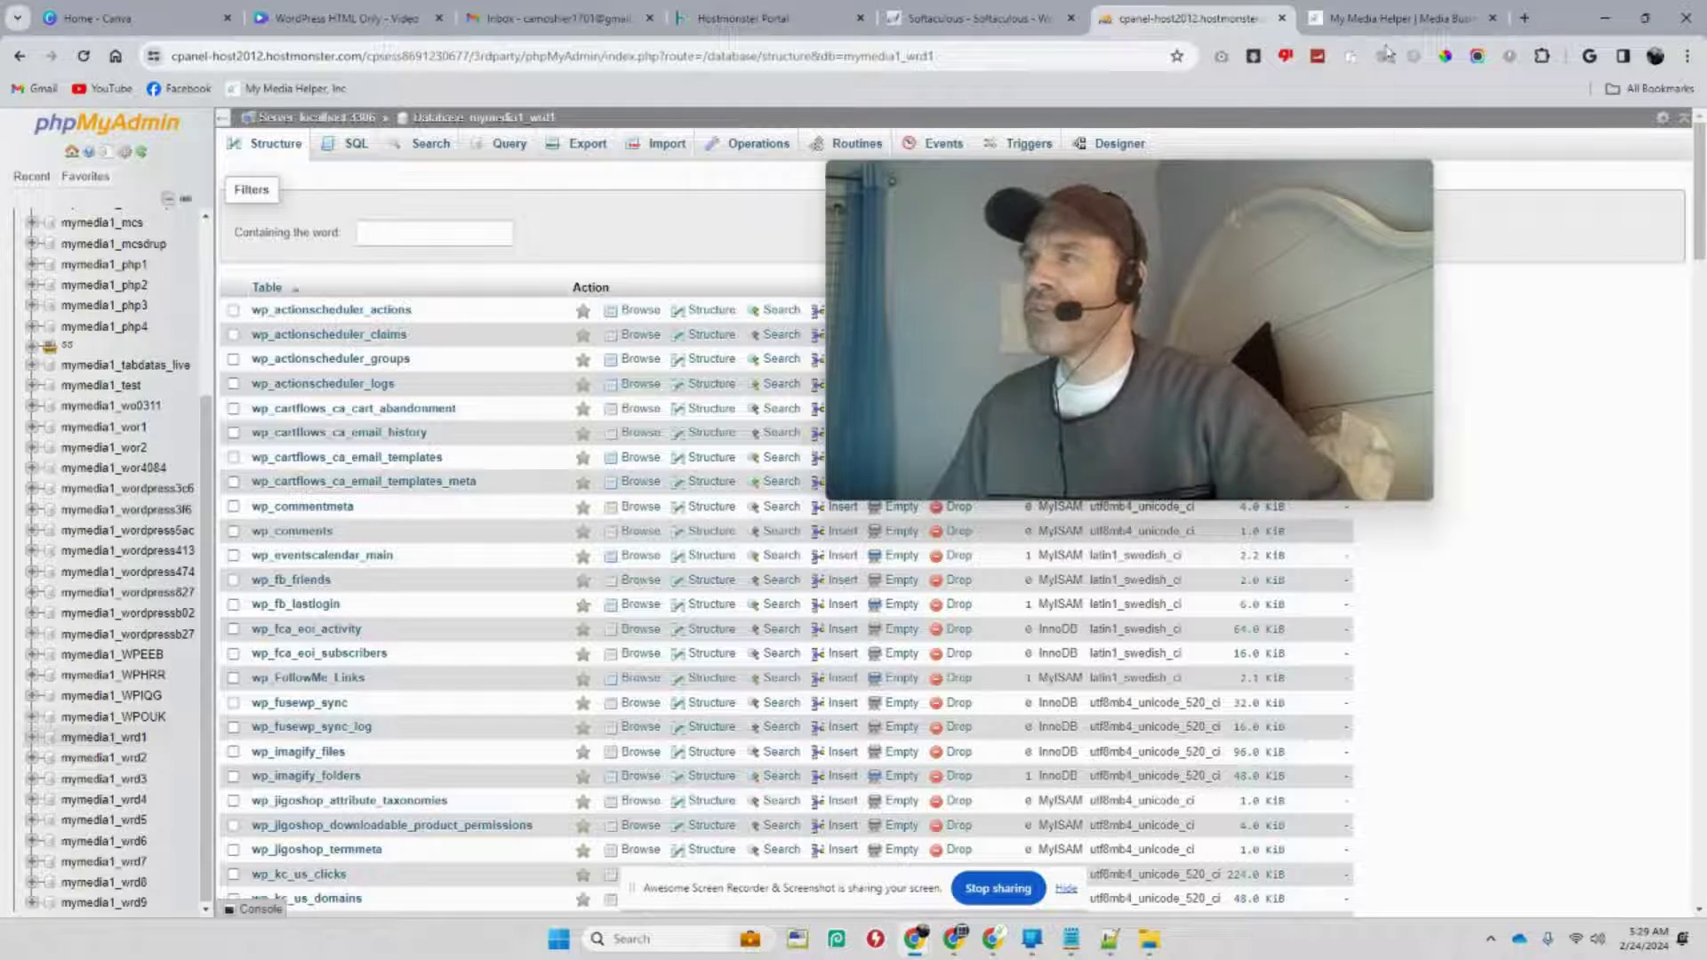
click(1421, 18)
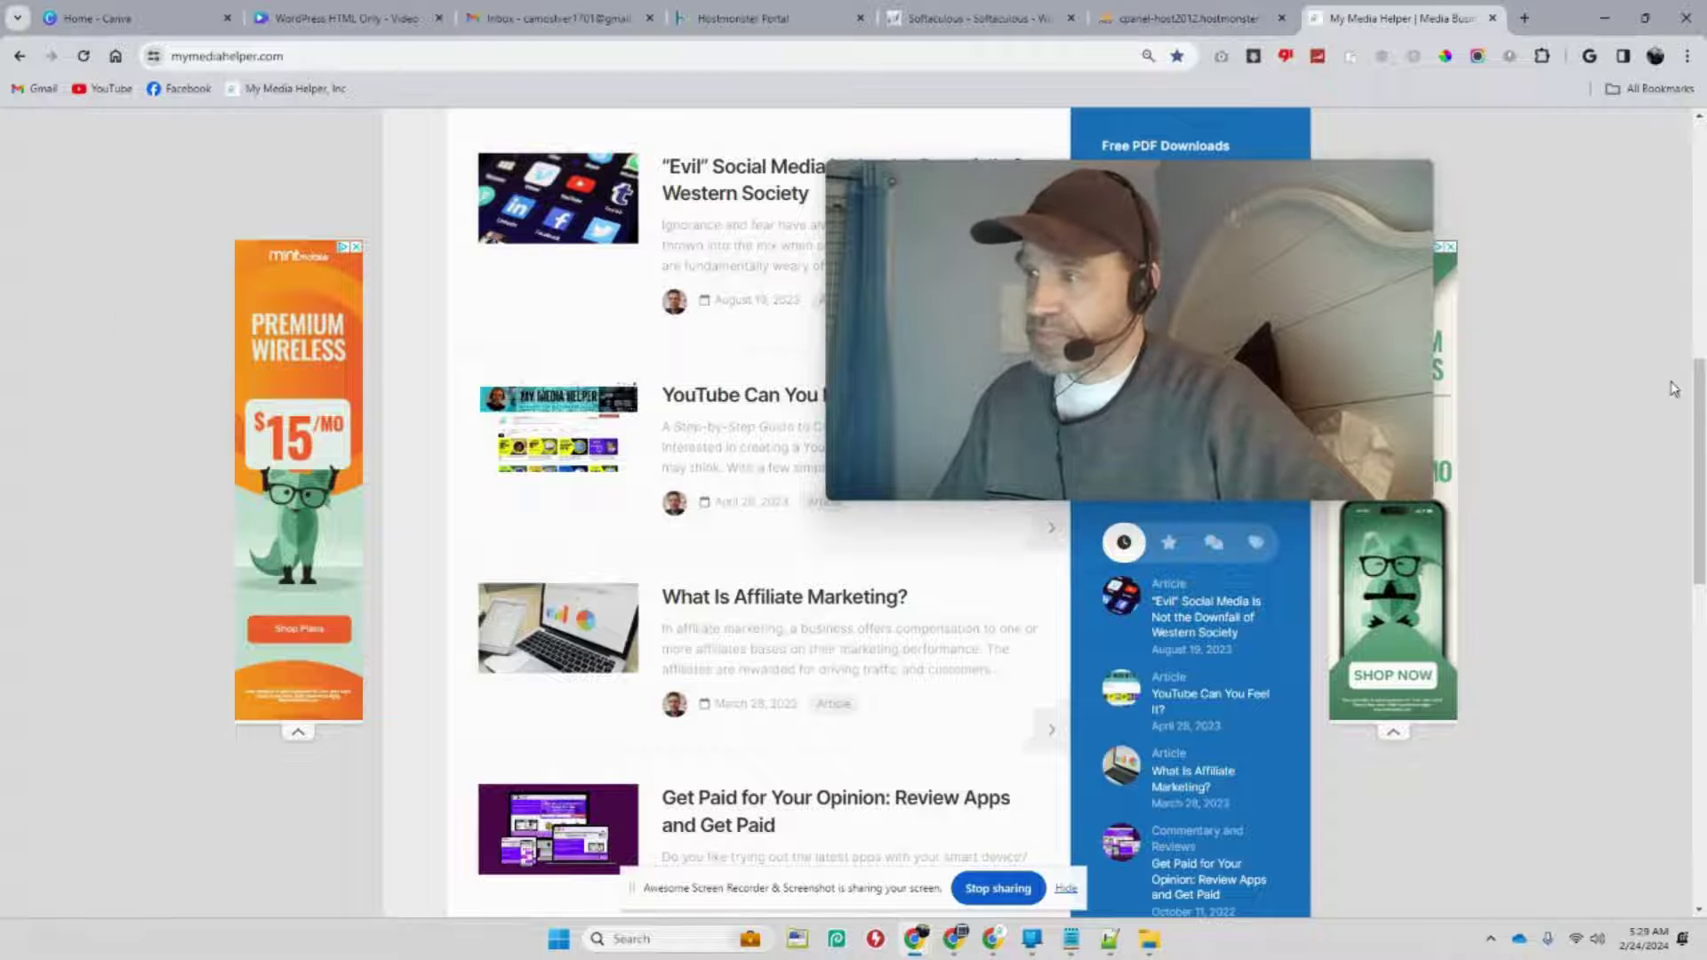
drag(1700, 398, 1678, 119)
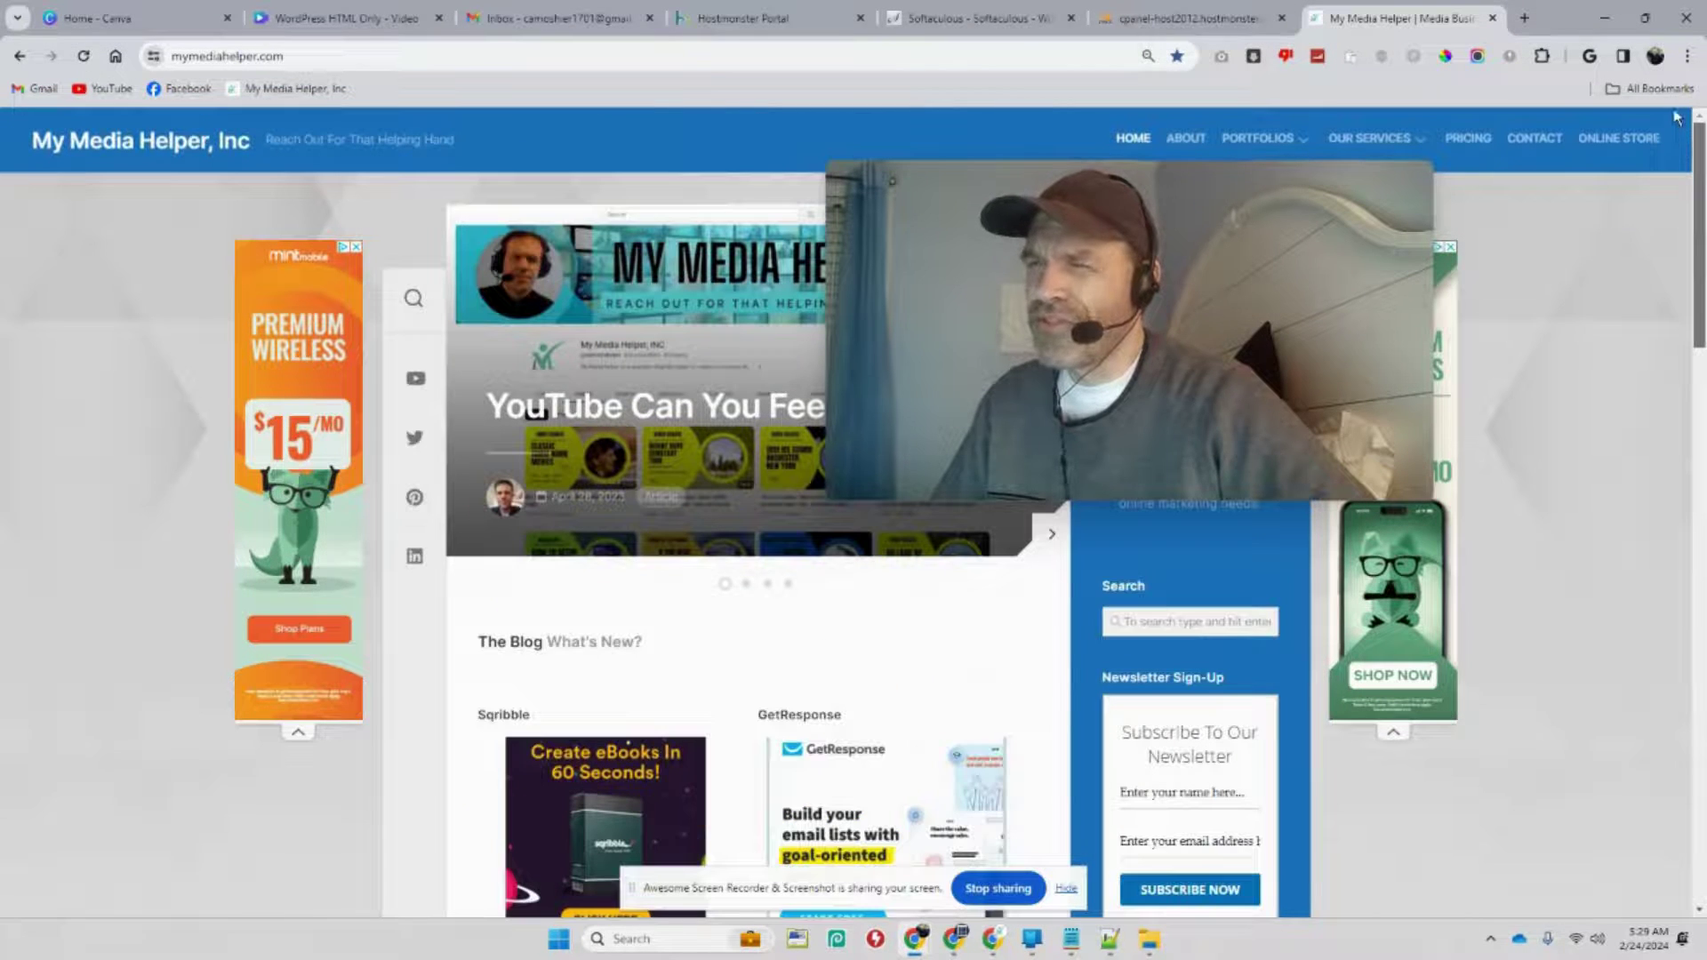